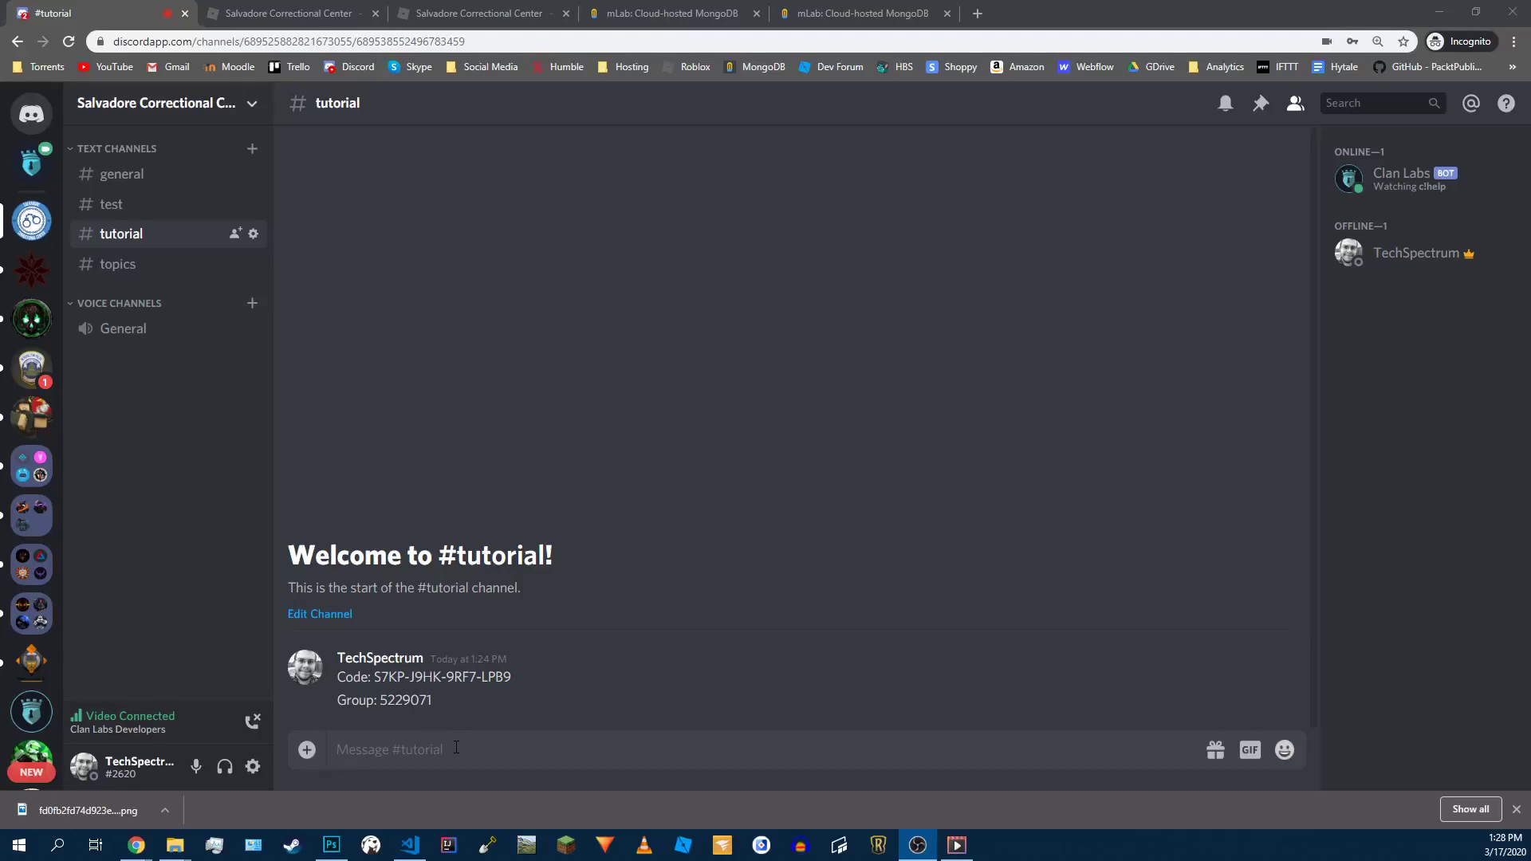
Step: Check the Roblox group's ID on its group page, then return to #tutorial
{"action": "left_click", "coordinate": [458, 747]}
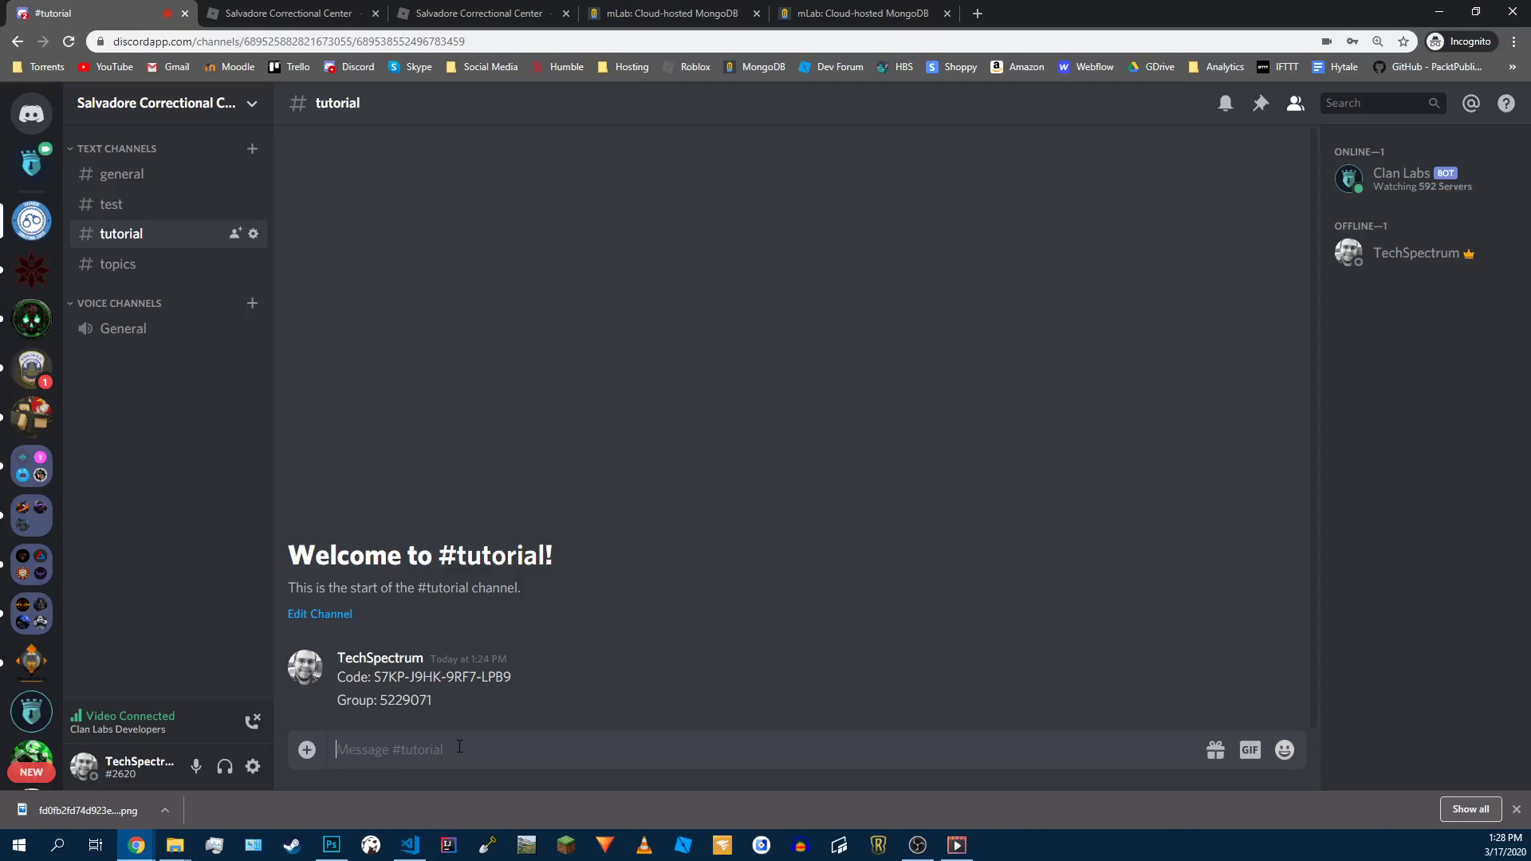
{"action": "left_click", "coordinate": [295, 13]}
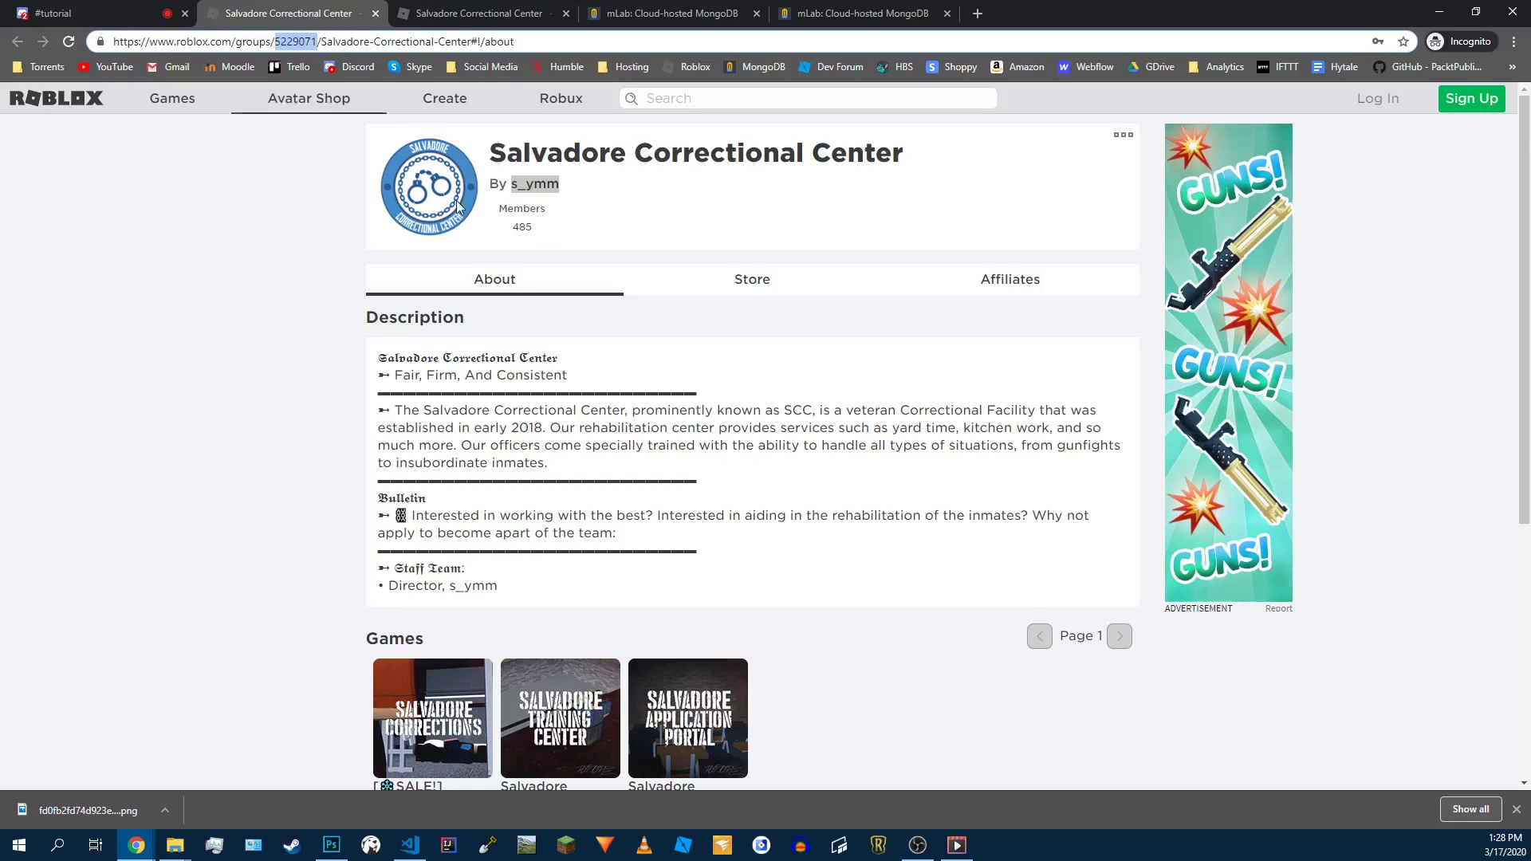
{"action": "left_click", "coordinate": [594, 232]}
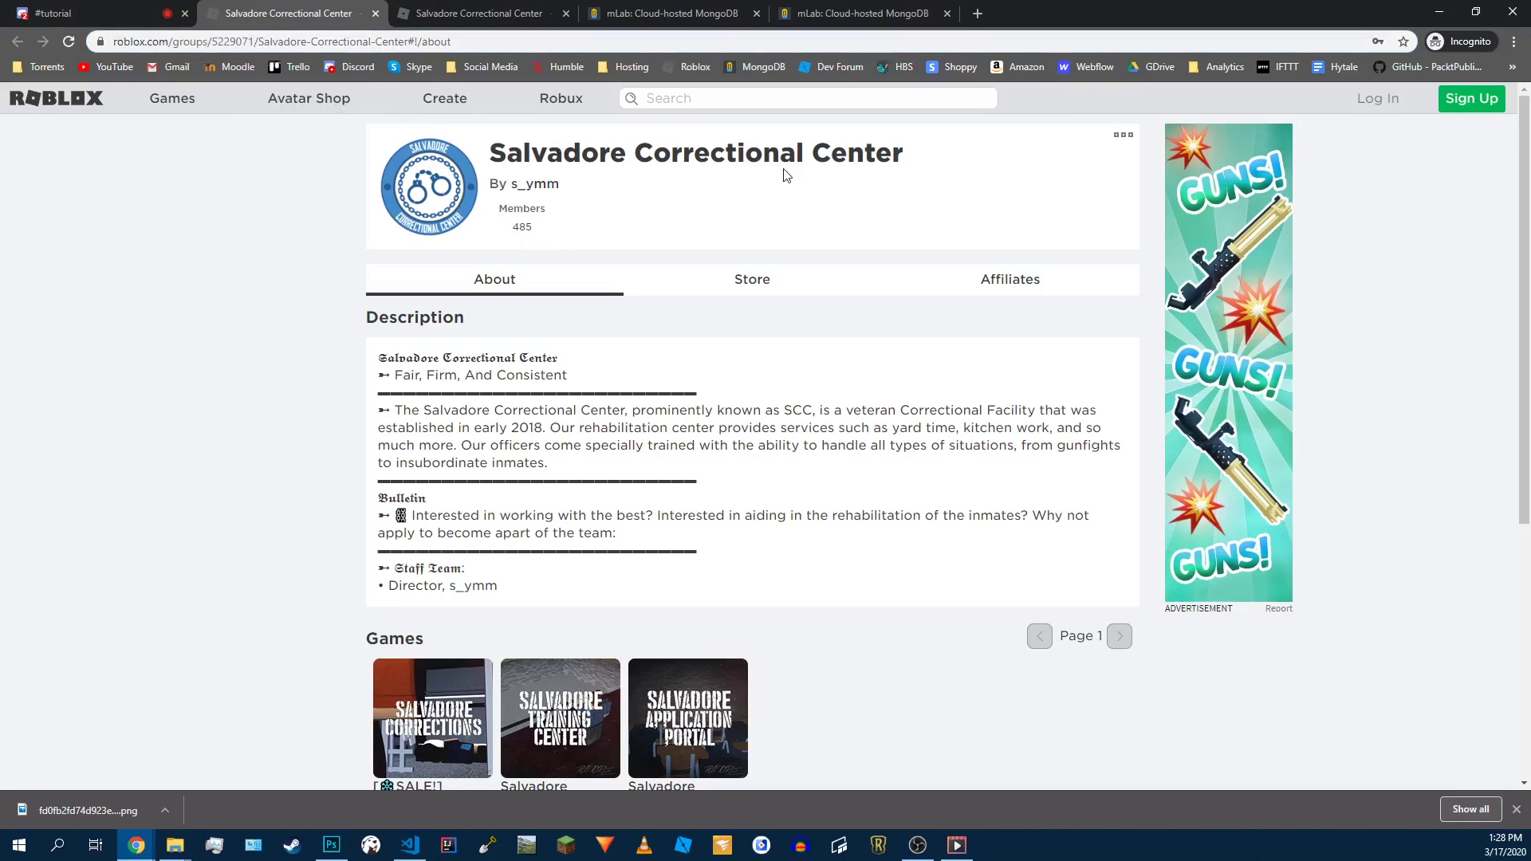
{"action": "left_click", "coordinate": [79, 13]}
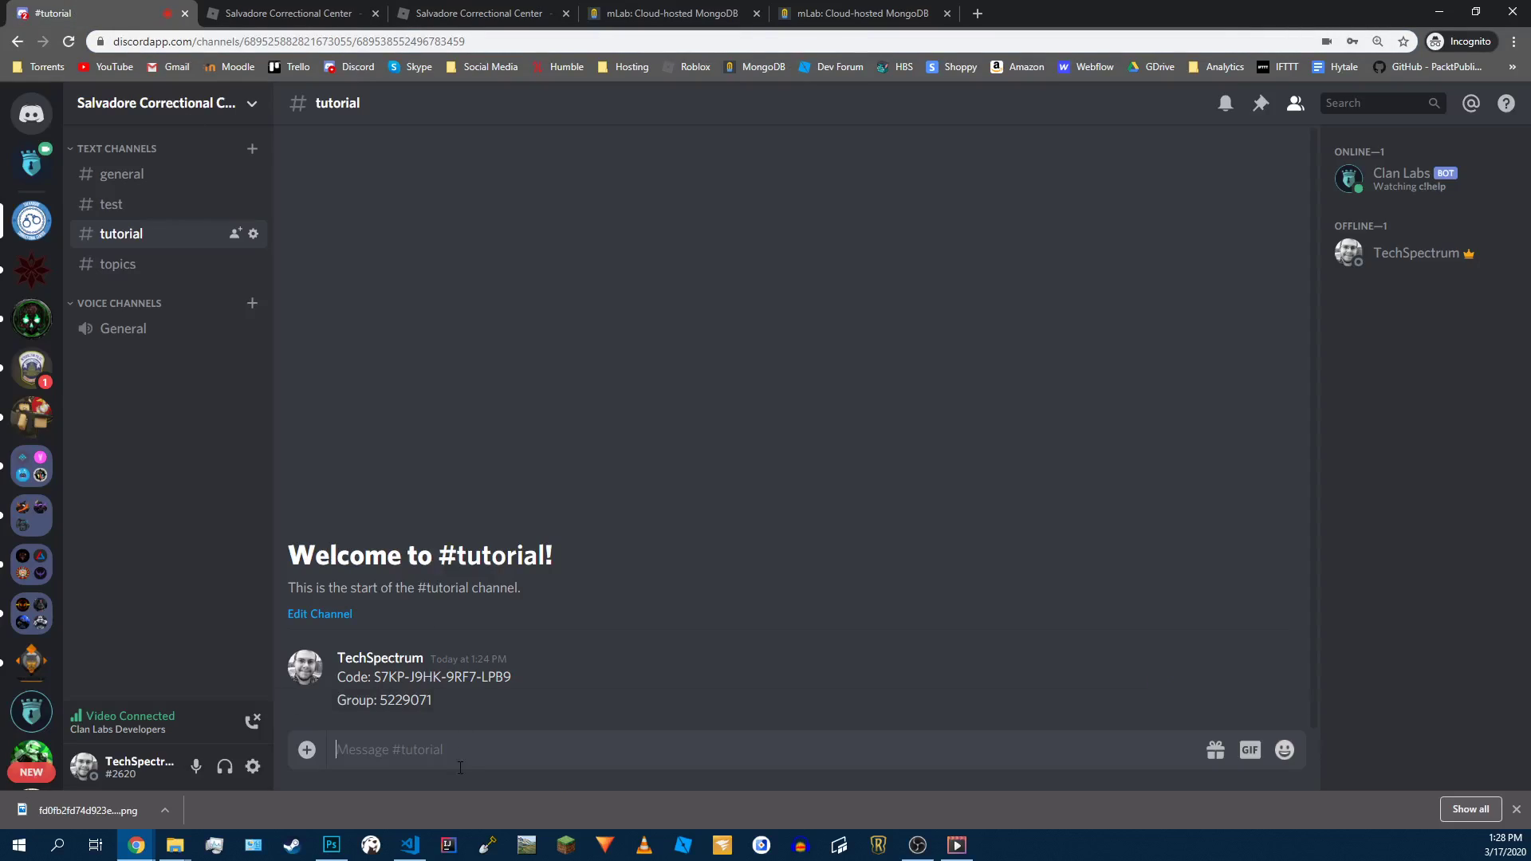
Step: Send c!setup followed by the copied setup code and the group ID
{"action": "type", "text": "c!setup"}
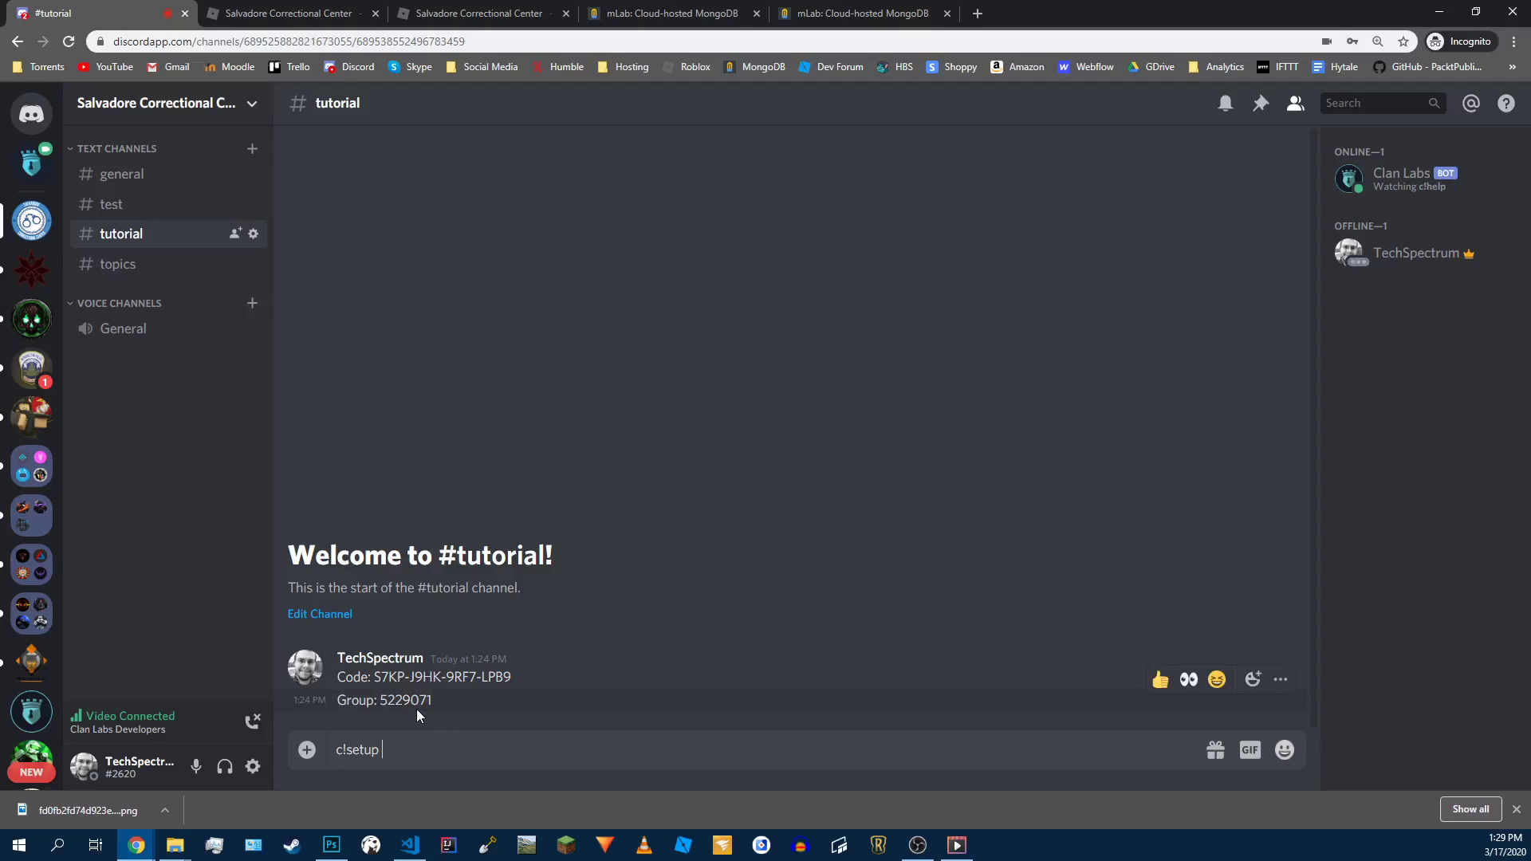
{"action": "left_click_drag", "start_coordinate": [511, 677], "coordinate": [373, 677]}
{"action": "key", "text": "ctrl+c"}
{"action": "left_click", "coordinate": [413, 750]}
{"action": "key", "text": "ctrl+v"}
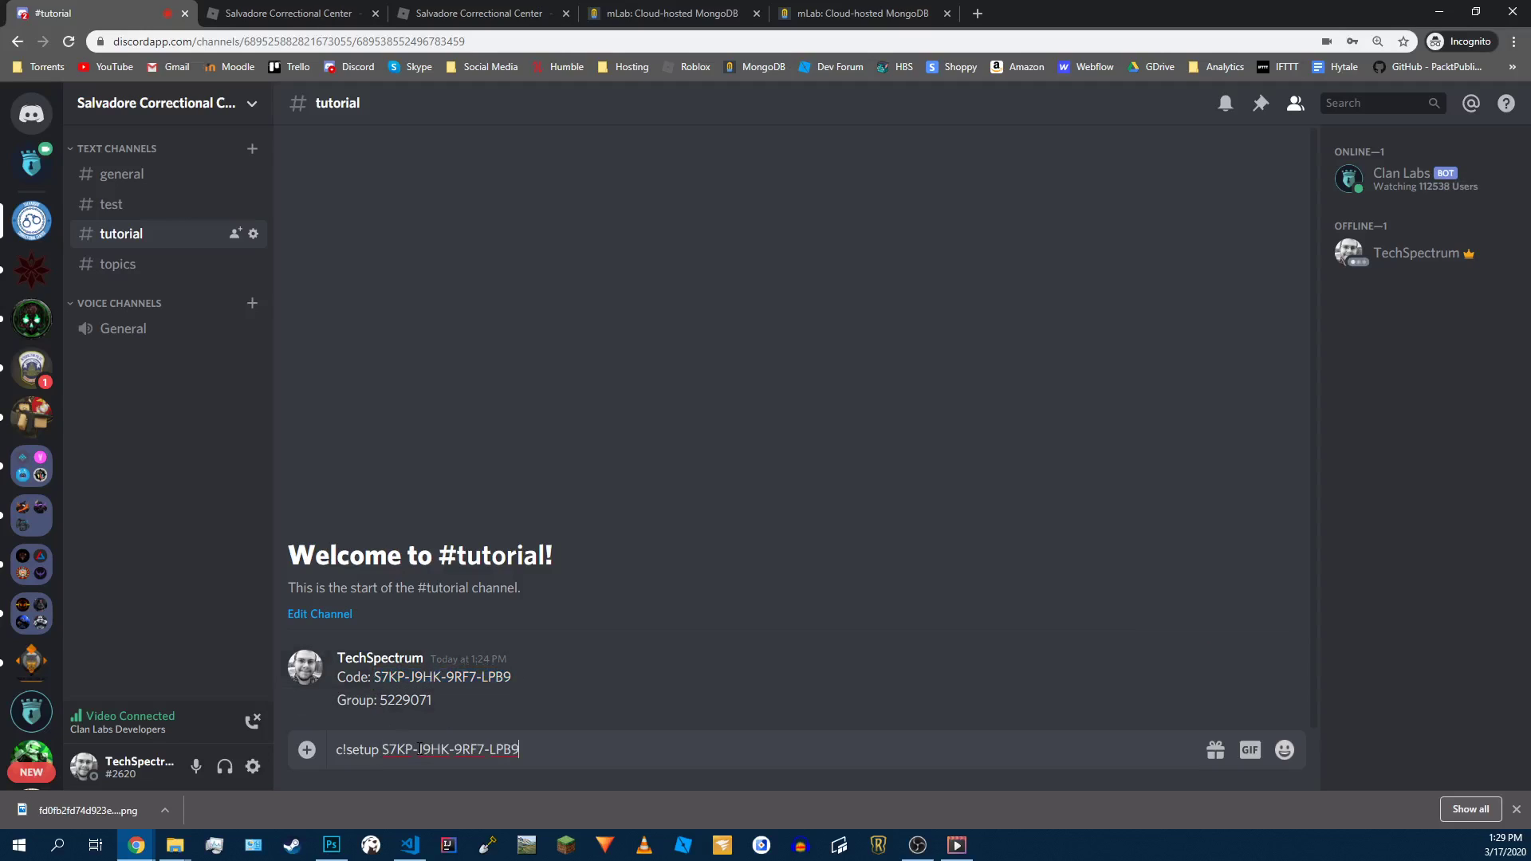
{"action": "double_click", "coordinate": [413, 700]}
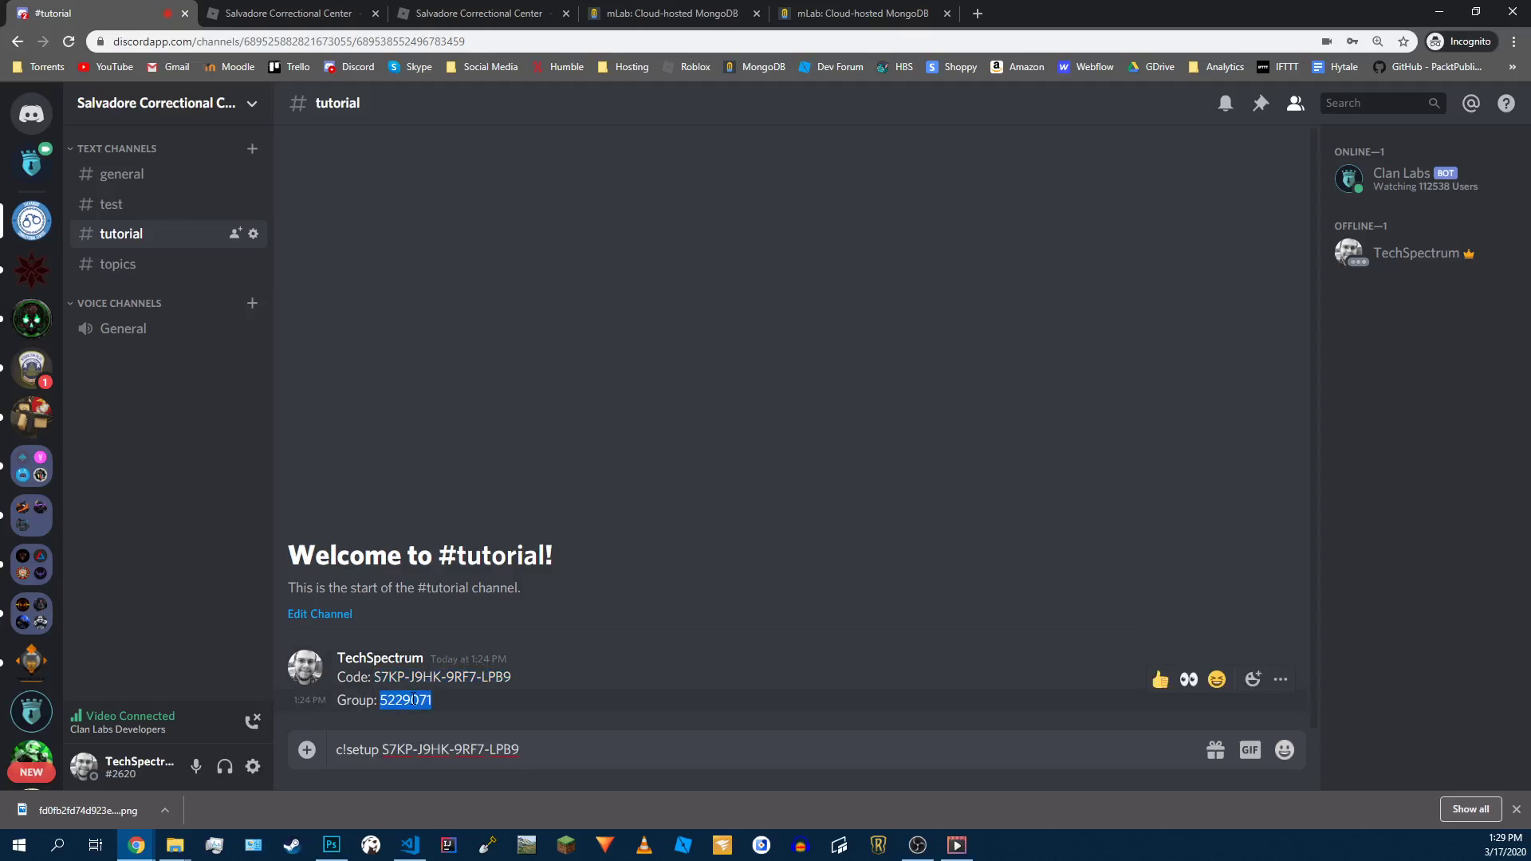
{"action": "left_click", "coordinate": [543, 746]}
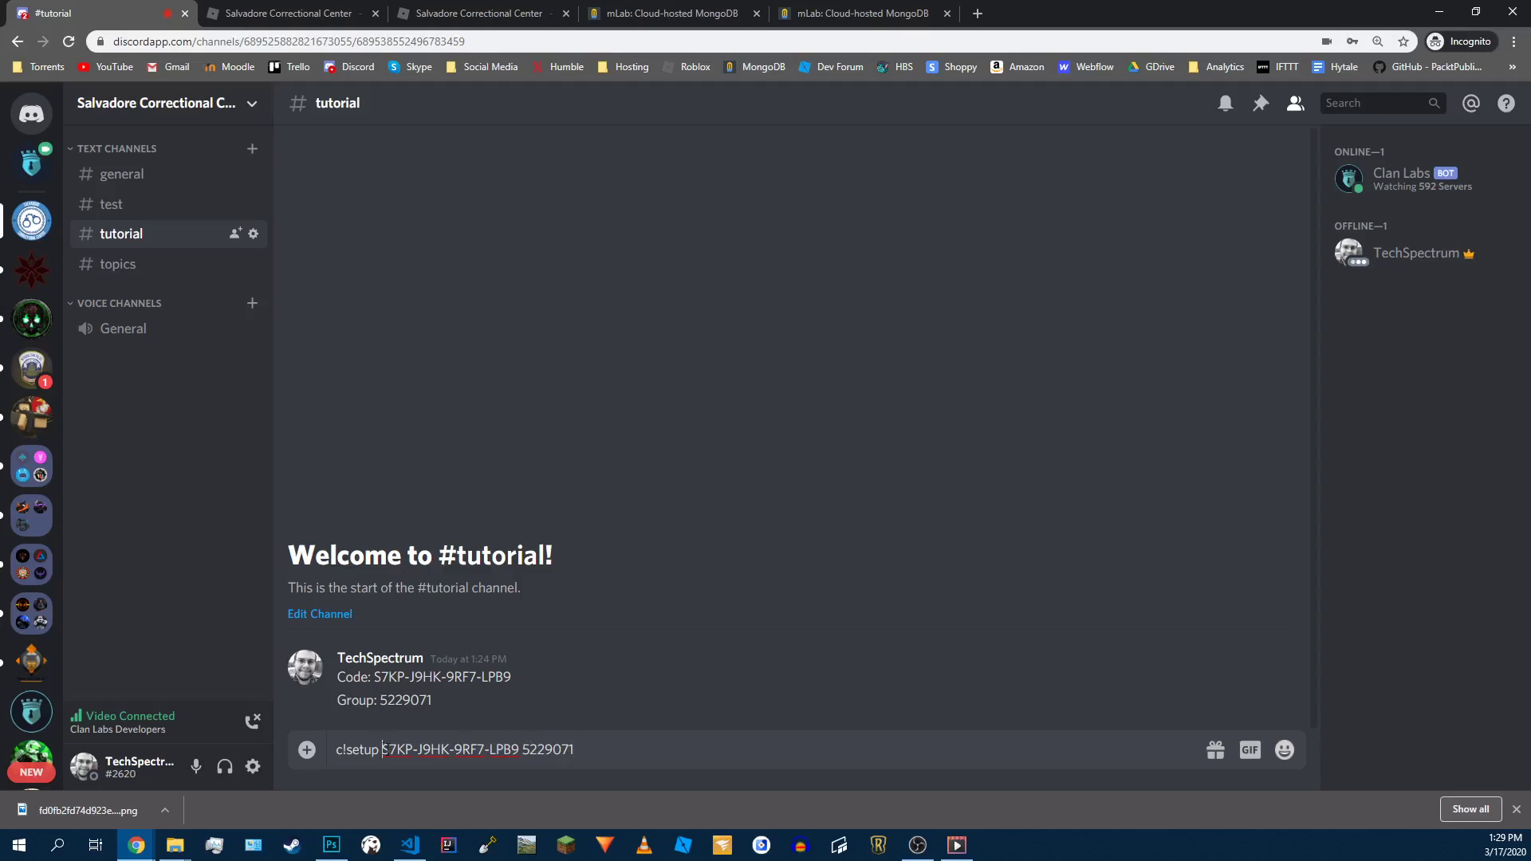
{"action": "left_click_drag", "start_coordinate": [382, 749], "coordinate": [519, 750]}
{"action": "double_click", "coordinate": [548, 749]}
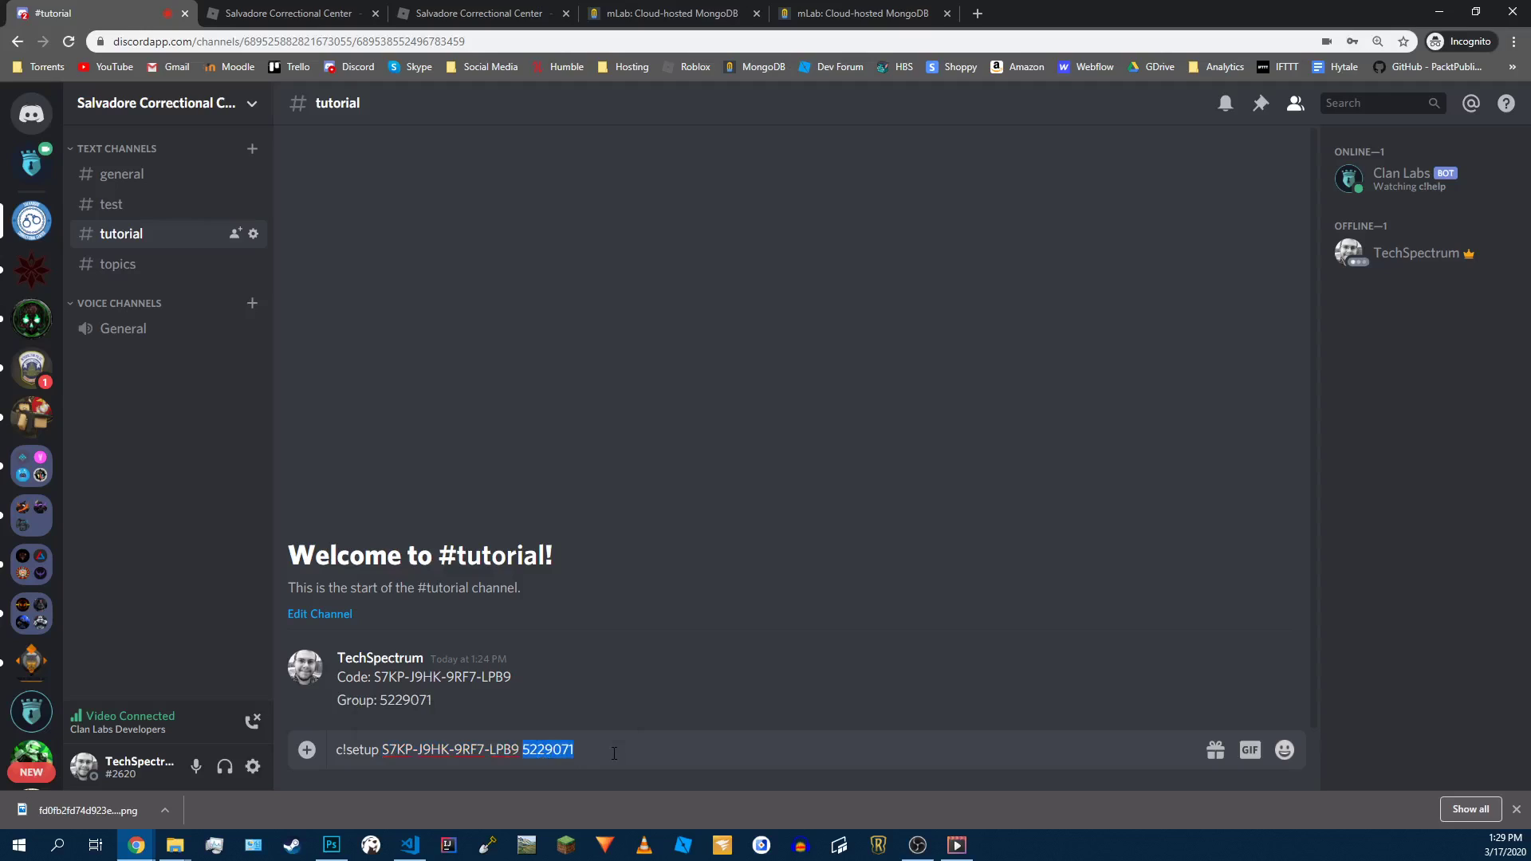
{"action": "left_click", "coordinate": [612, 751]}
{"action": "key", "text": "Return"}
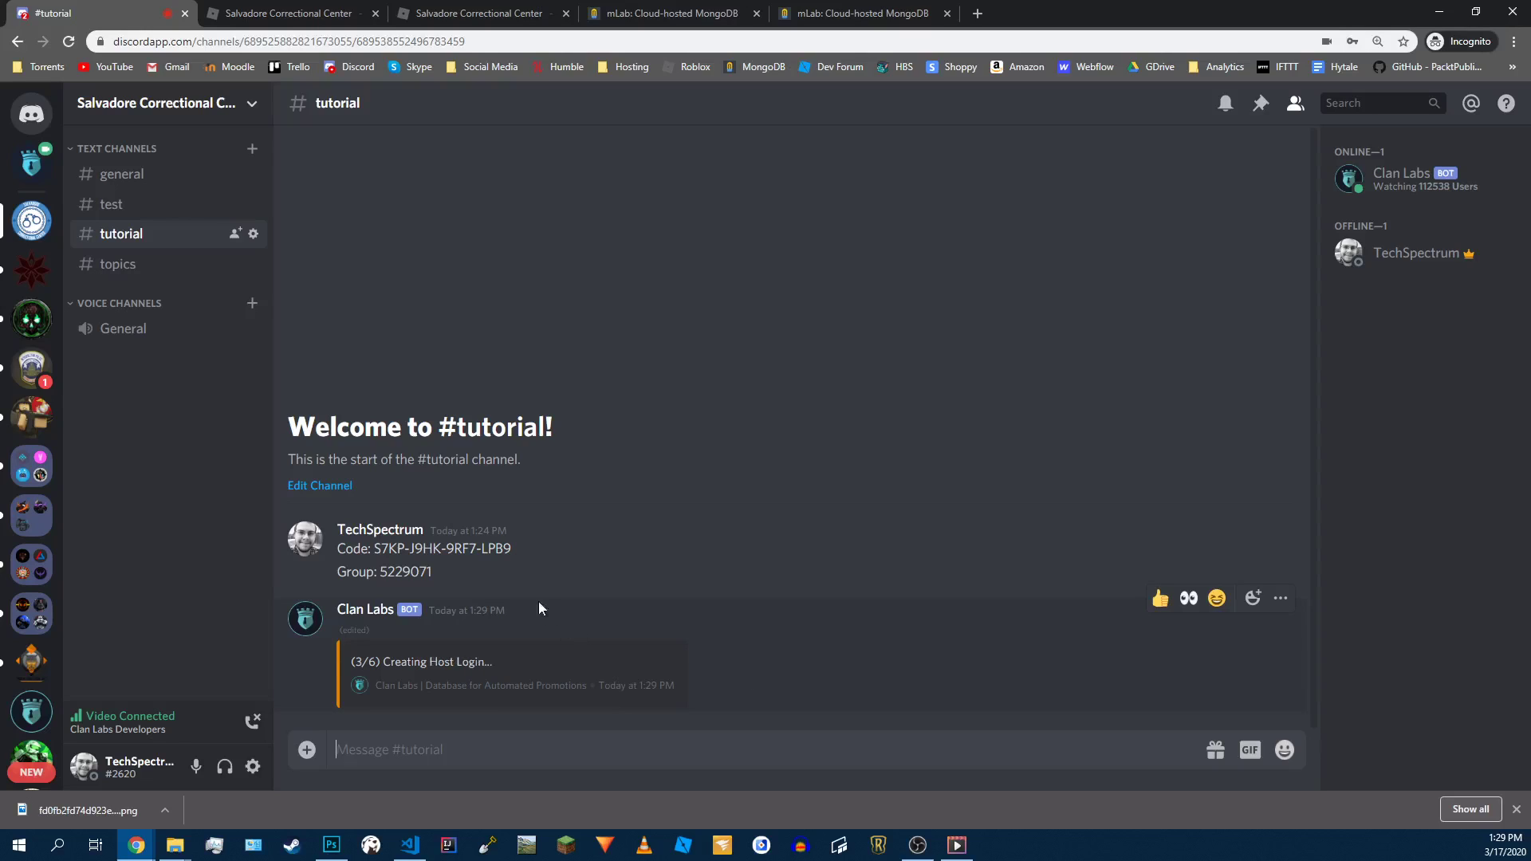
Step: Look up the Rank Command in #topics, then send c!rank update in #tutorial
{"action": "left_click", "coordinate": [156, 266]}
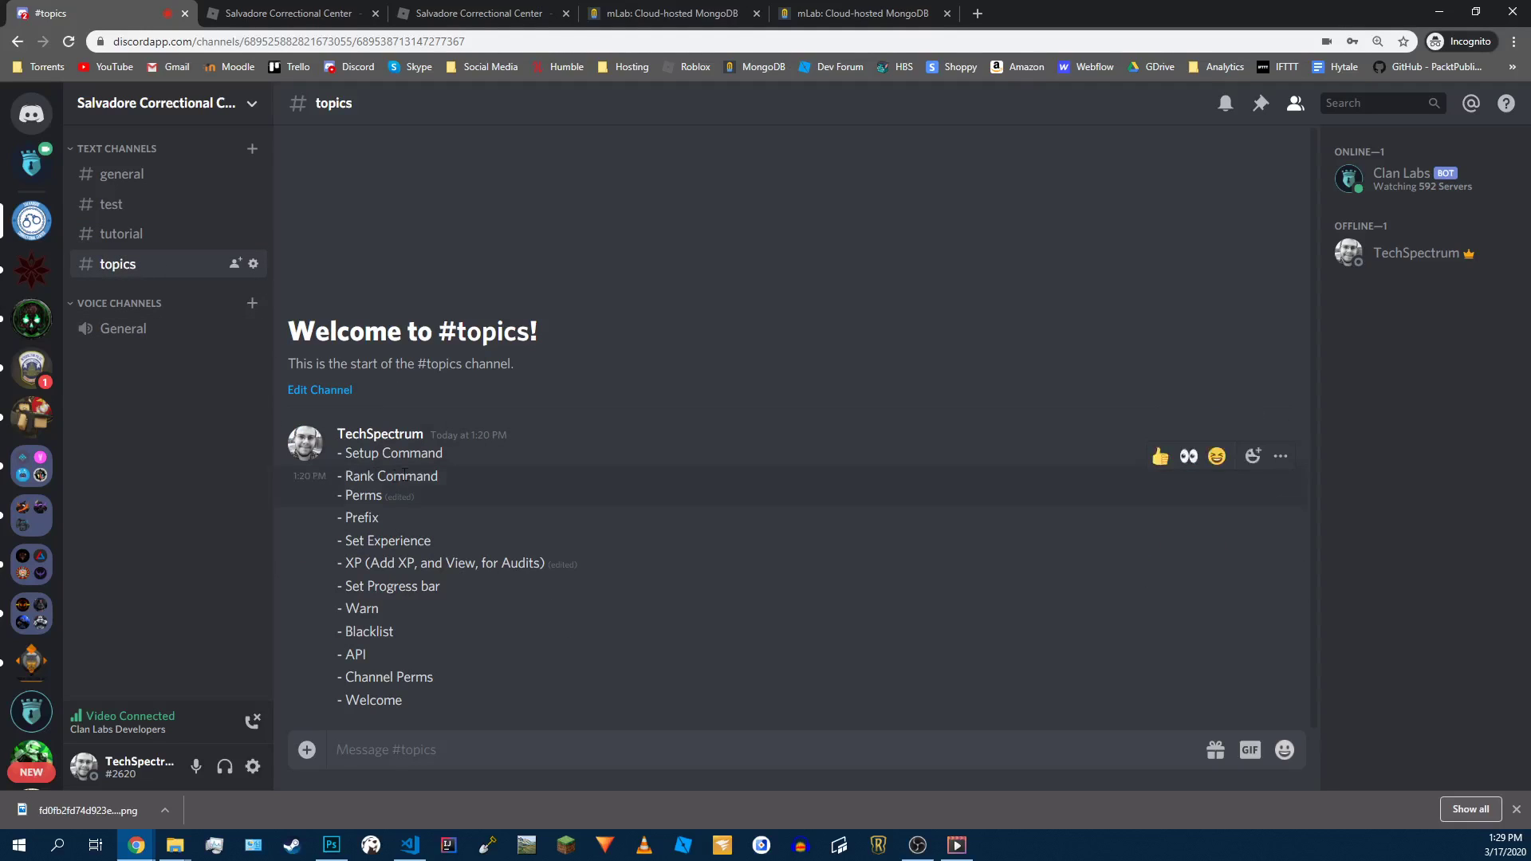
{"action": "double_click", "coordinate": [363, 475]}
{"action": "left_click", "coordinate": [128, 236]}
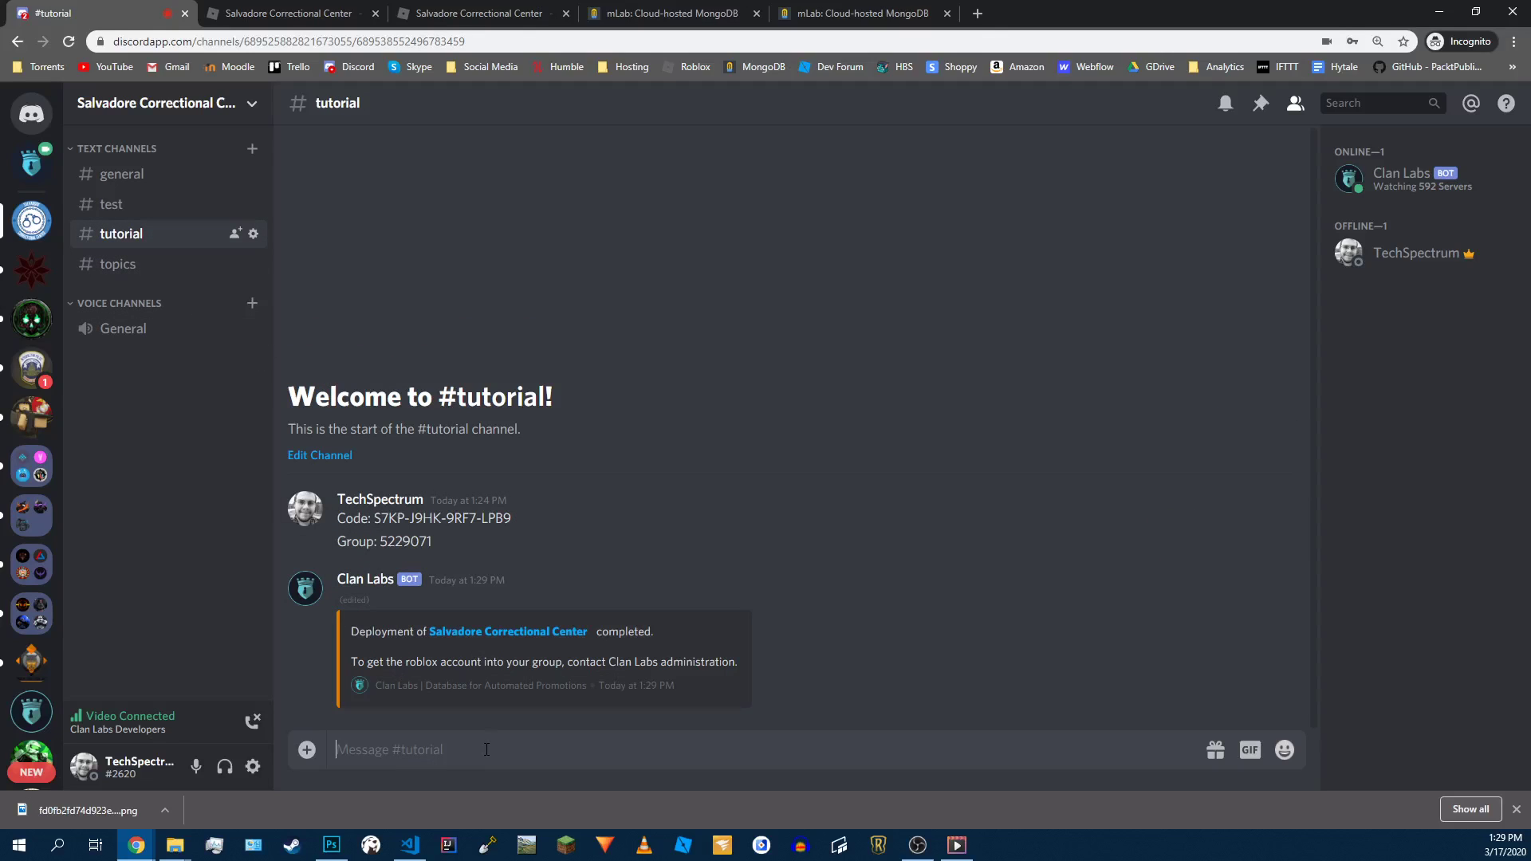
{"action": "type", "text": "c!rank update"}
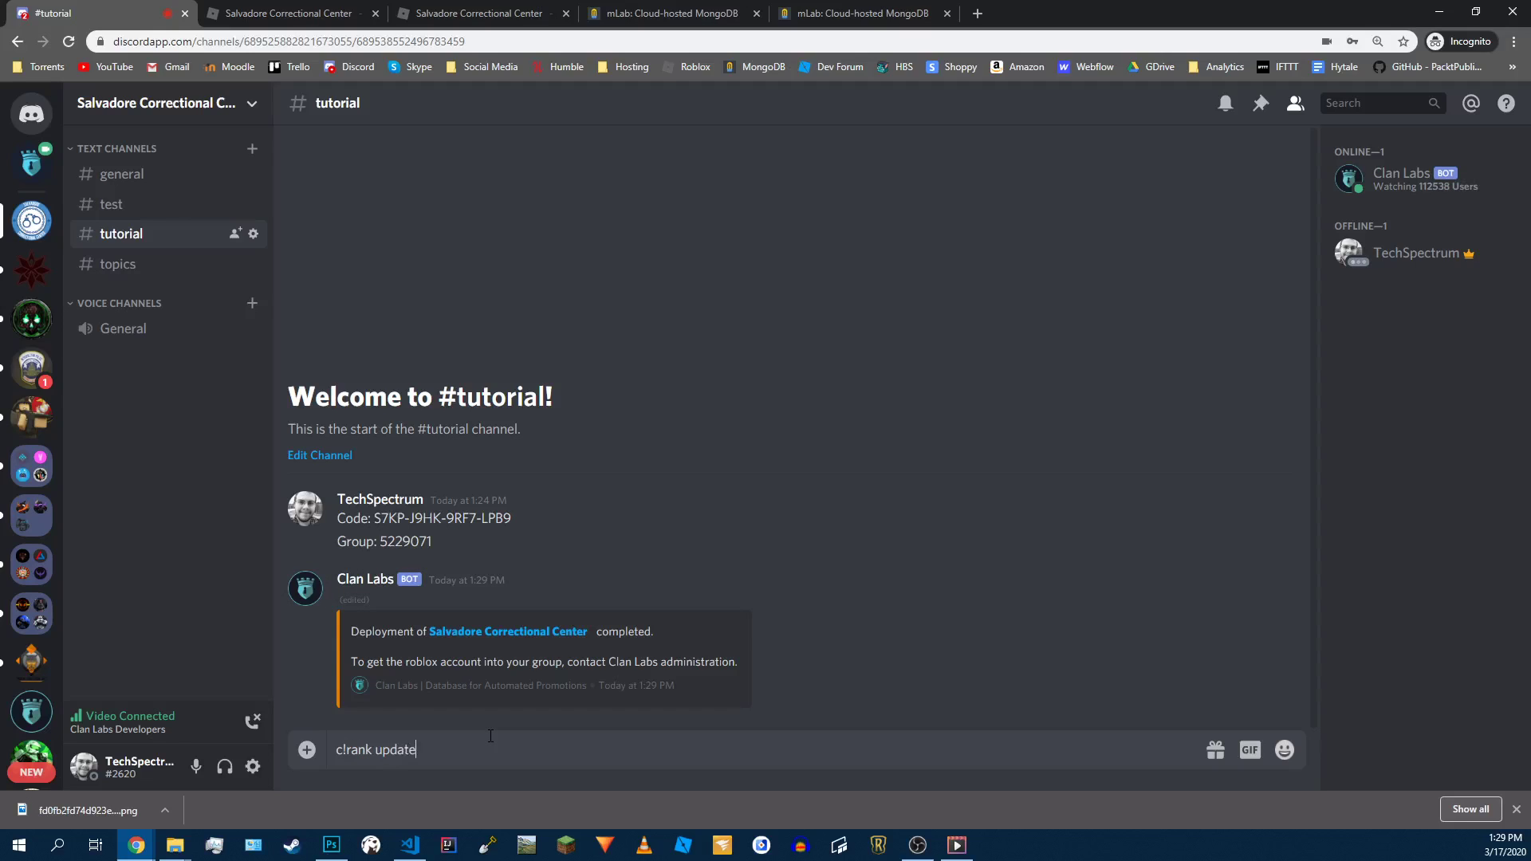
{"action": "key", "text": "Return"}
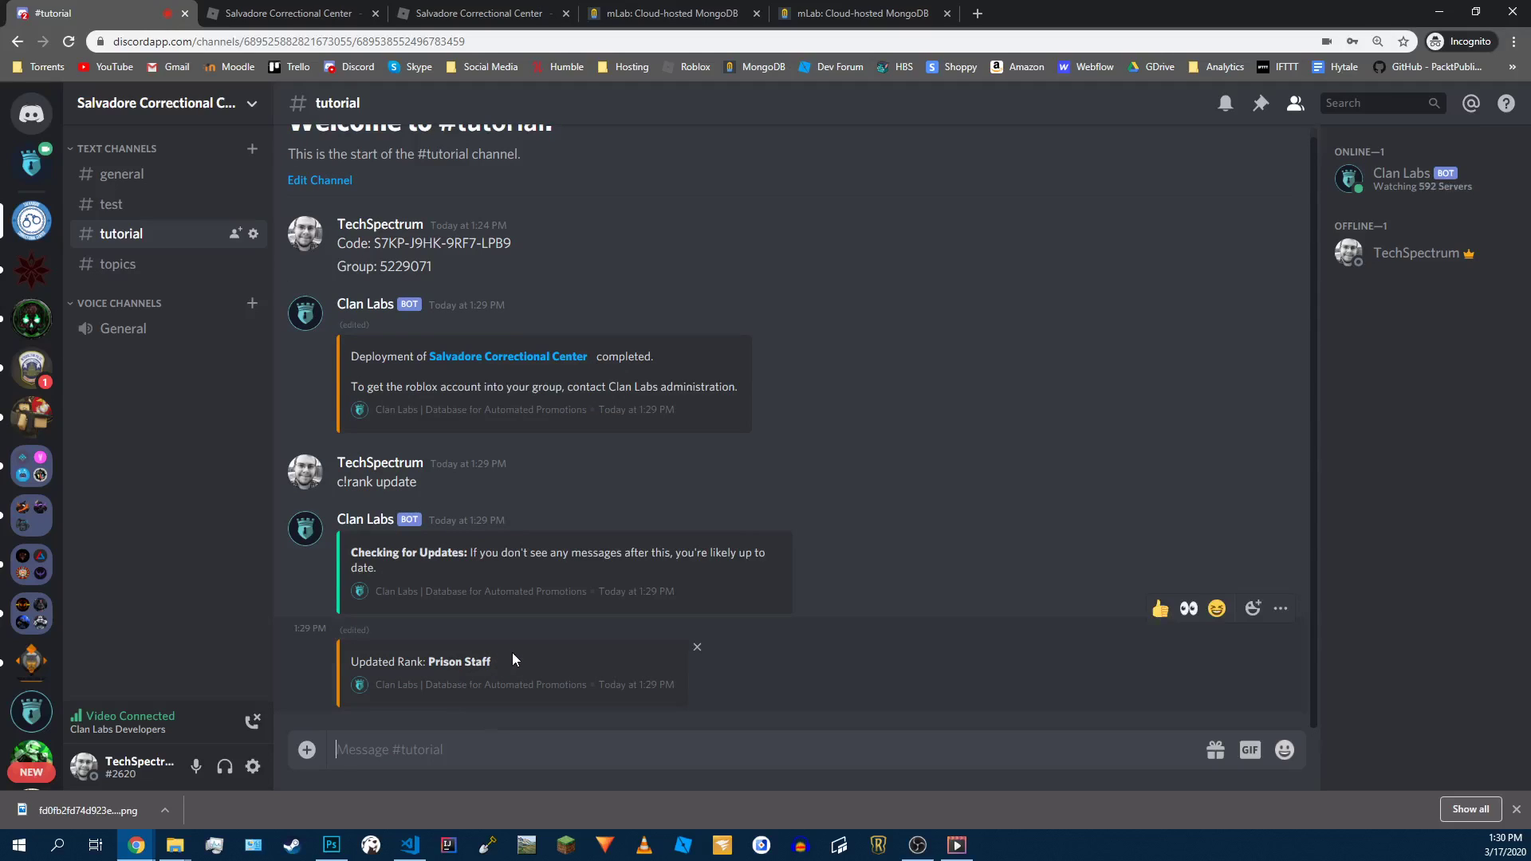
Step: Send c!rank to list the group's ranks such as Guest and Inmate
{"action": "type", "text": "c!"}
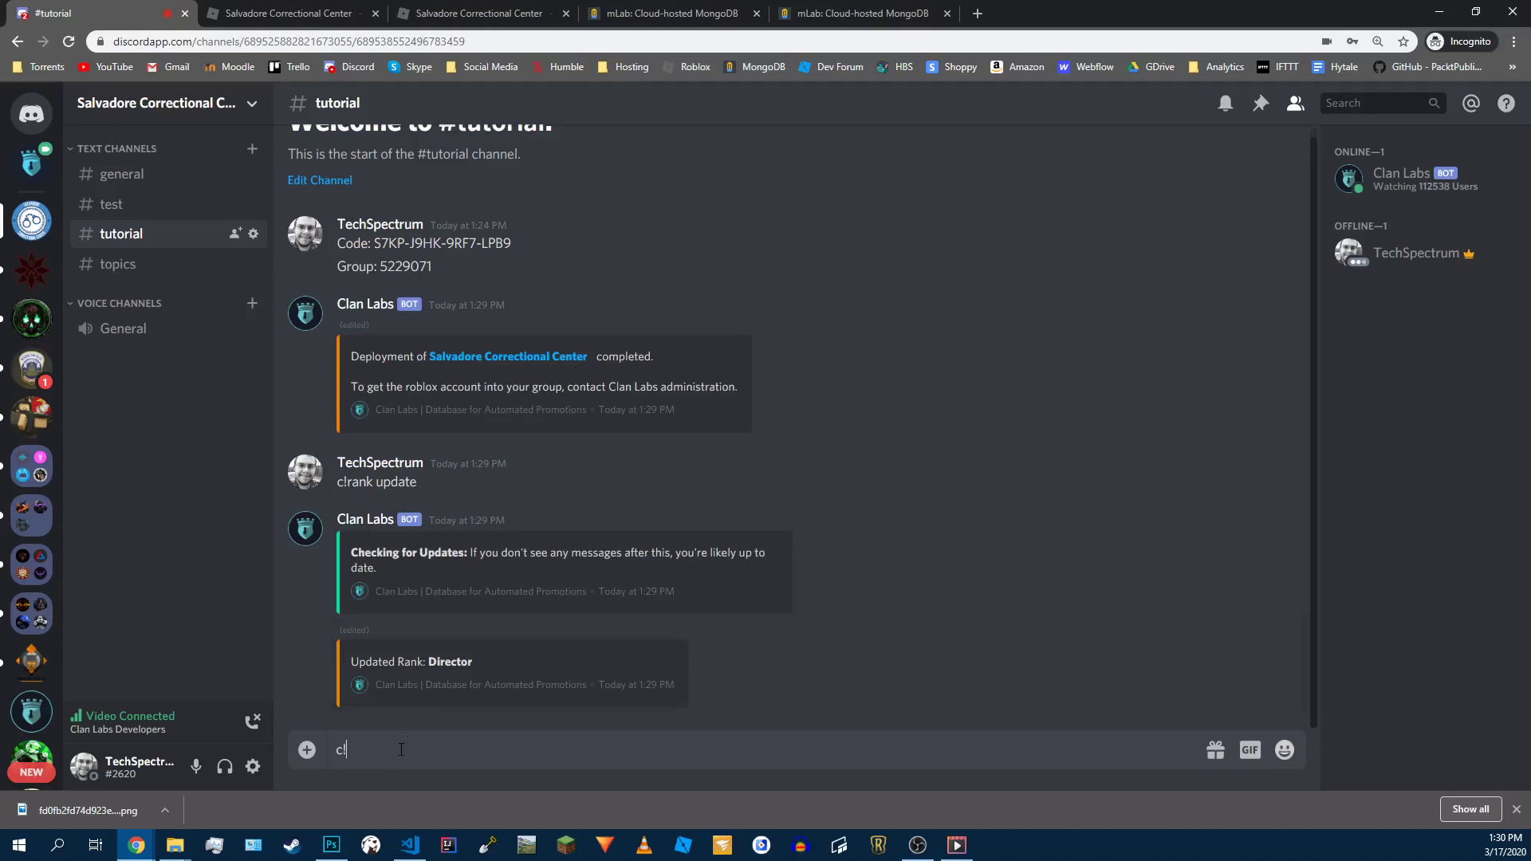
{"action": "type", "text": "ank"}
{"action": "key", "text": "Return"}
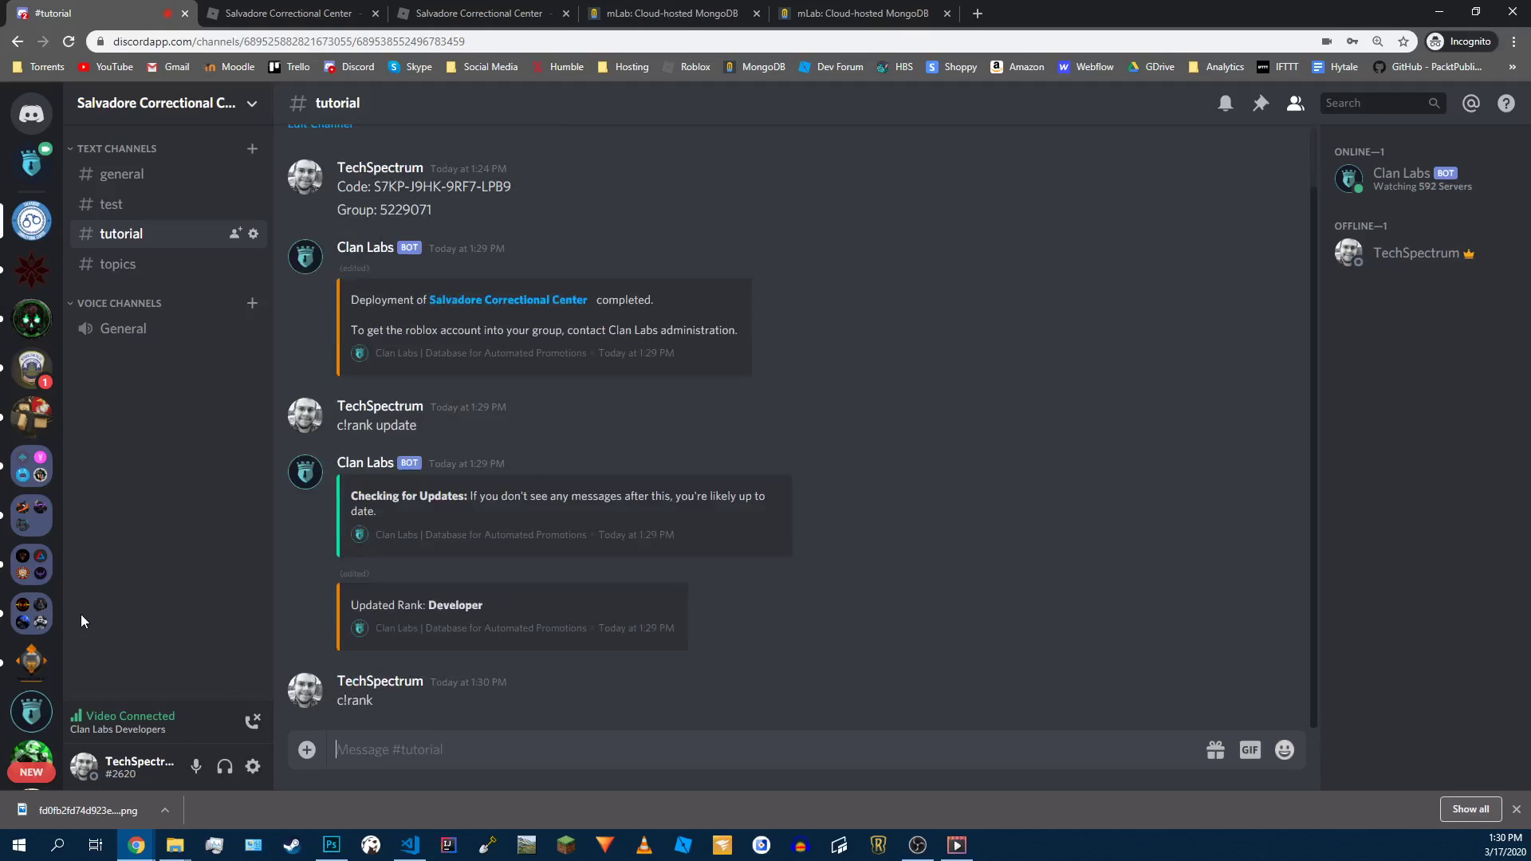
Step: Send c!rank unlock 1 5 10 to unlock Inmate, High Security Inmate and Respected Inmate
{"action": "scroll", "coordinate": [531, 323], "scroll_direction": "up", "scroll_amount": 4}
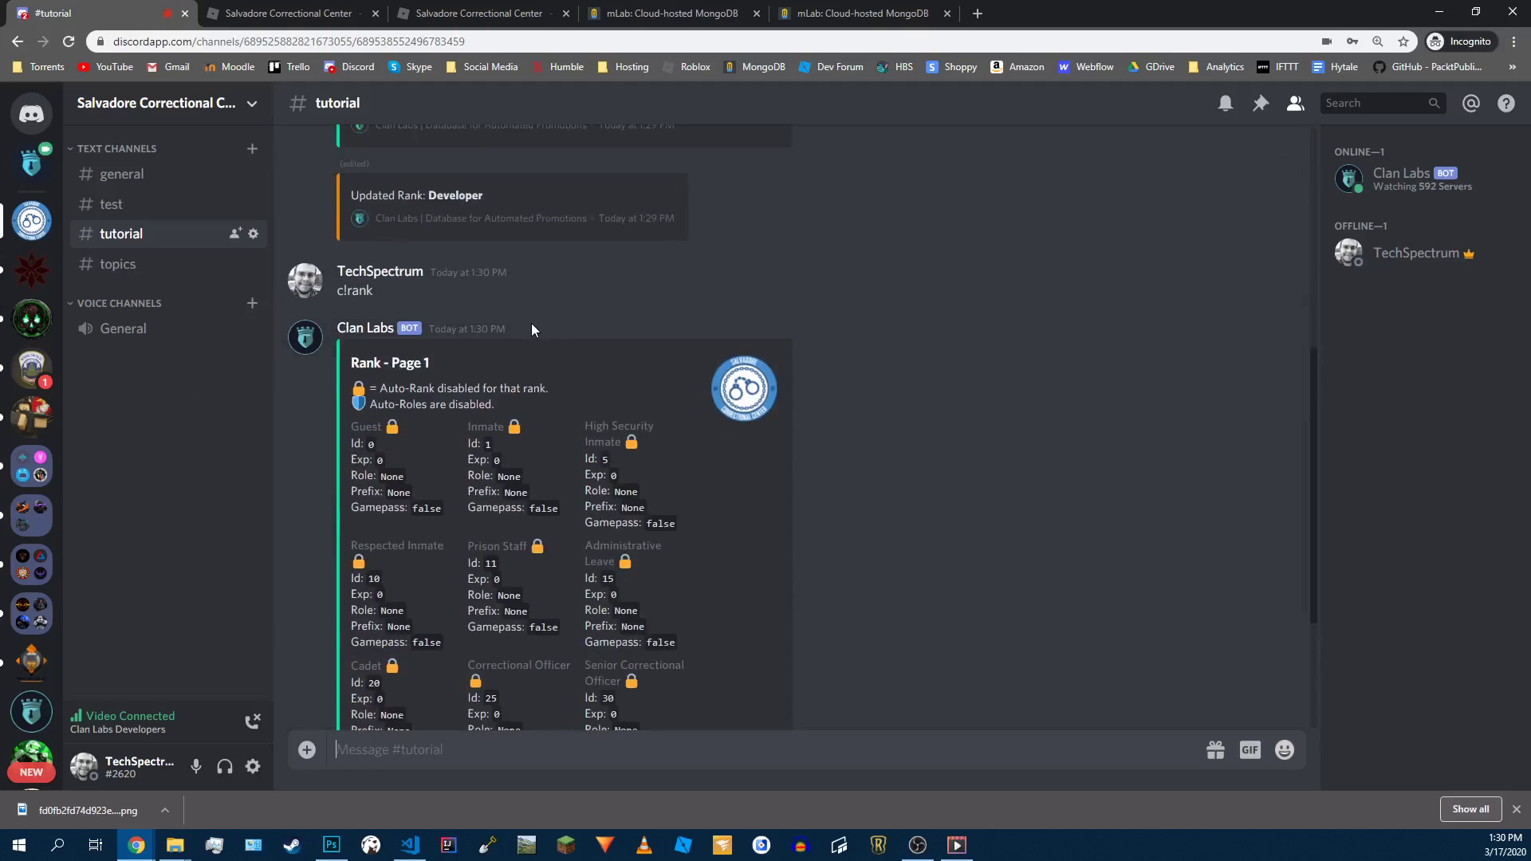
{"action": "scroll", "coordinate": [496, 503], "scroll_direction": "down", "scroll_amount": 5}
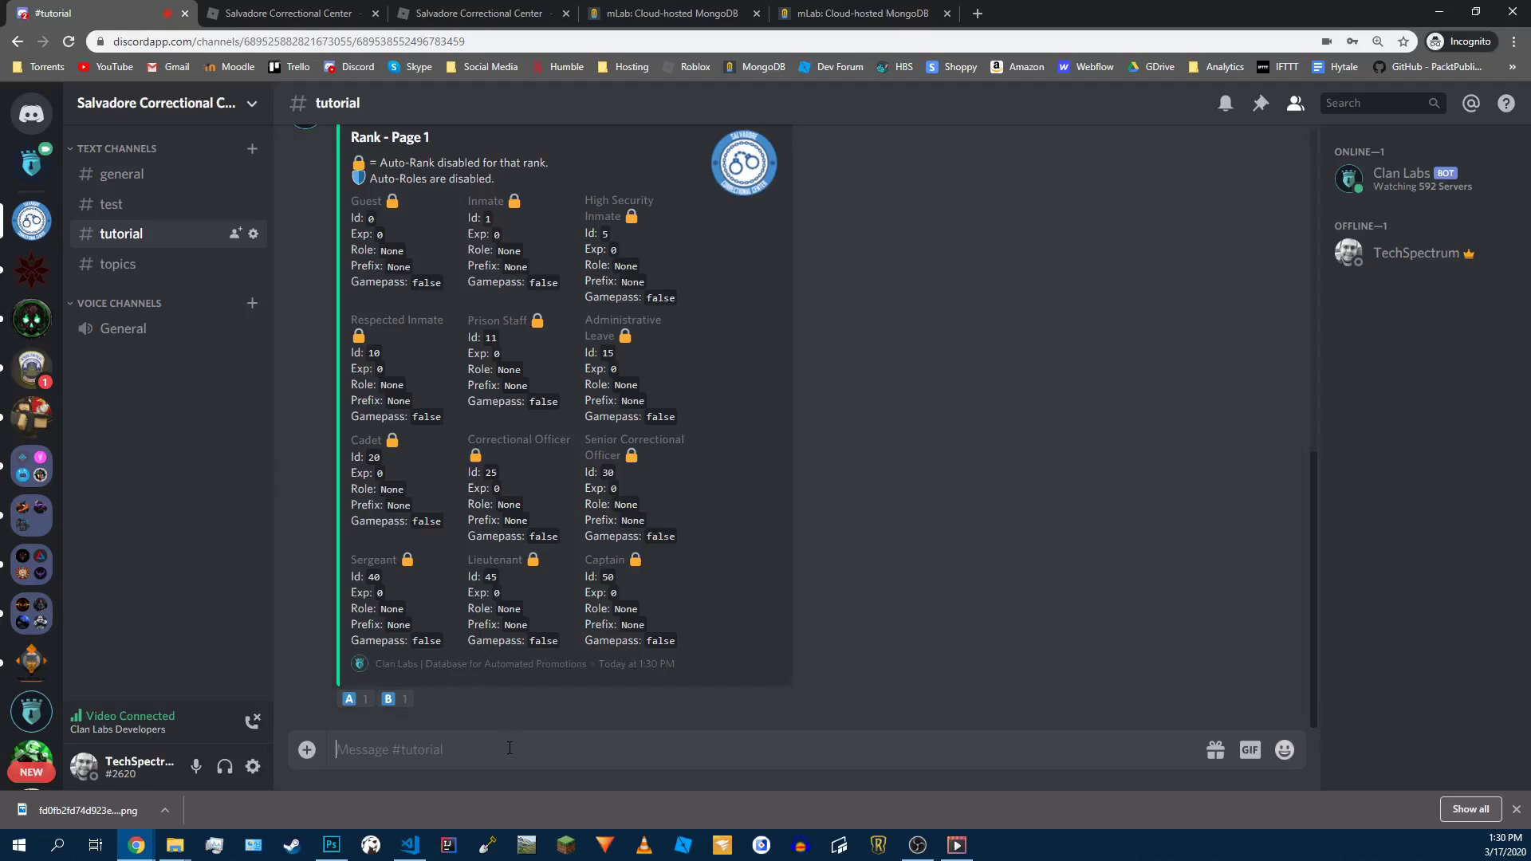
{"action": "type", "text": "c!"}
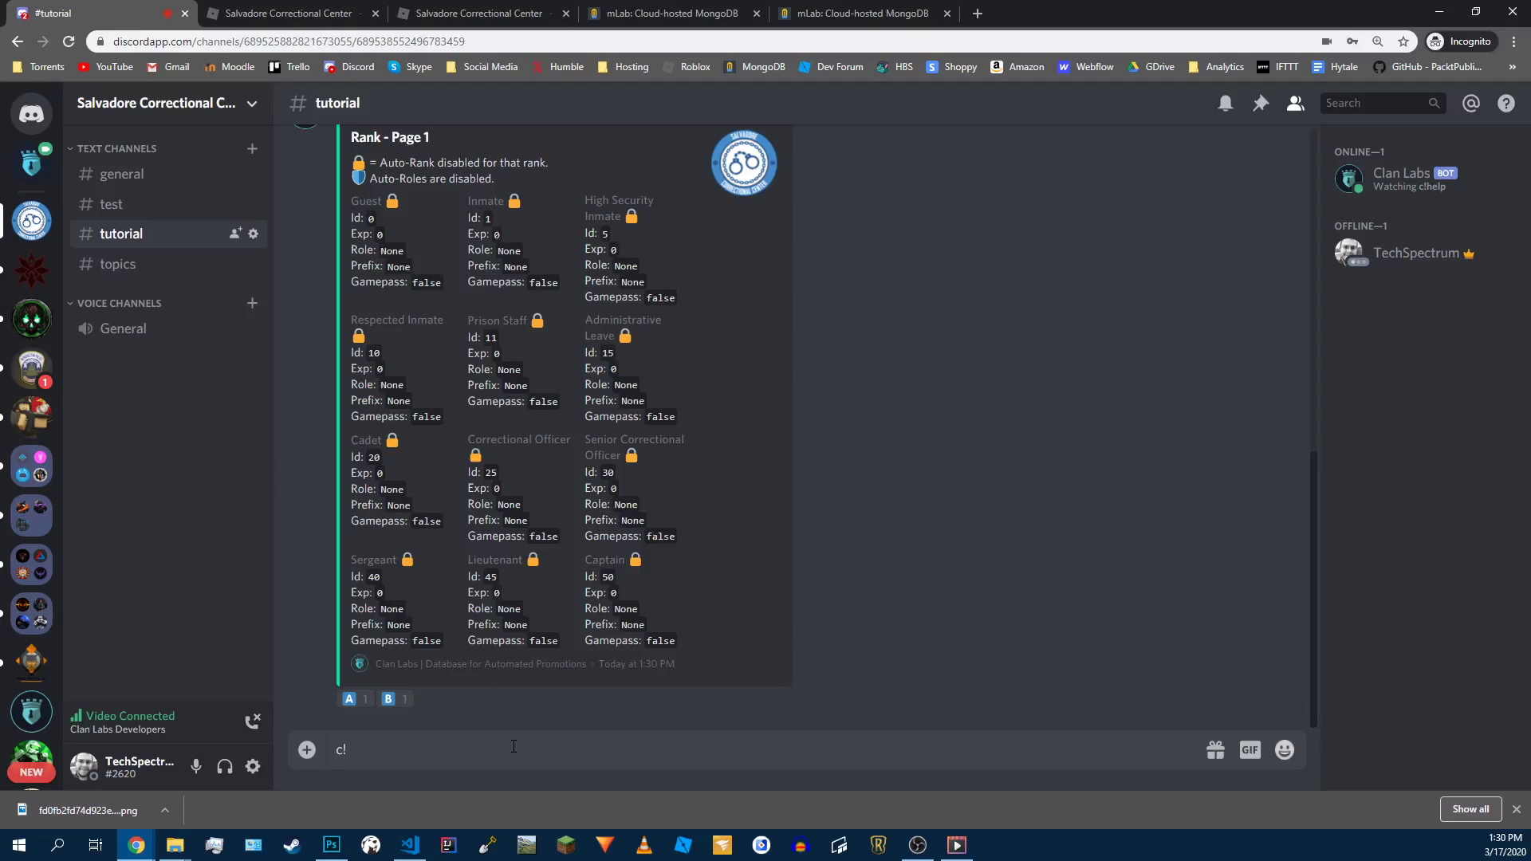
{"action": "type", "text": "rank unlock 1 5 10"}
{"action": "key", "text": "Return"}
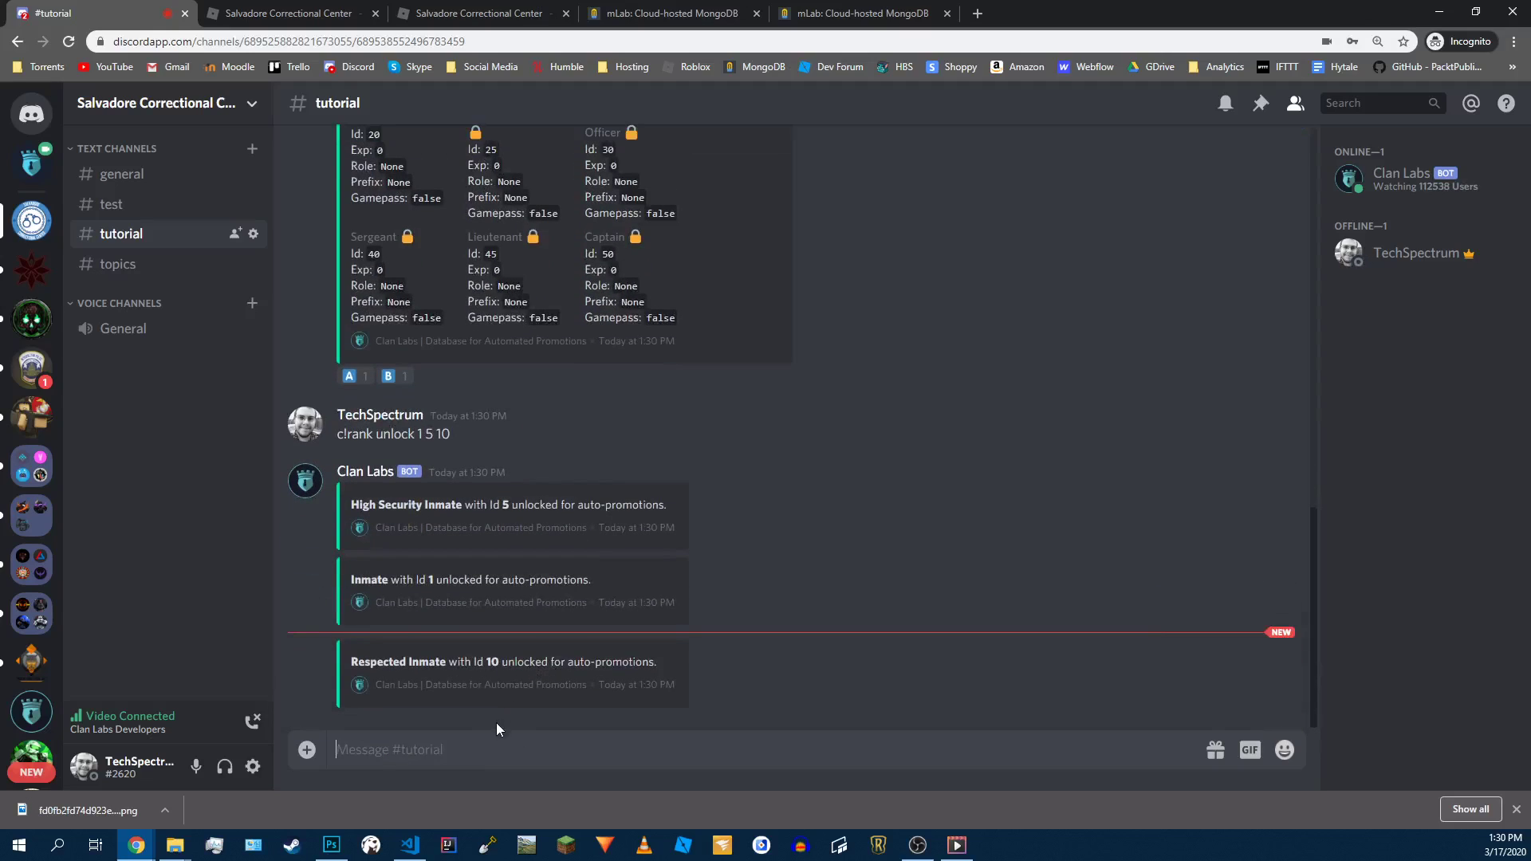
Step: Set rank 5's XP to 10 and rank 10's XP to 25 with c!rank xp
{"action": "type", "text": "c!rank xp"}
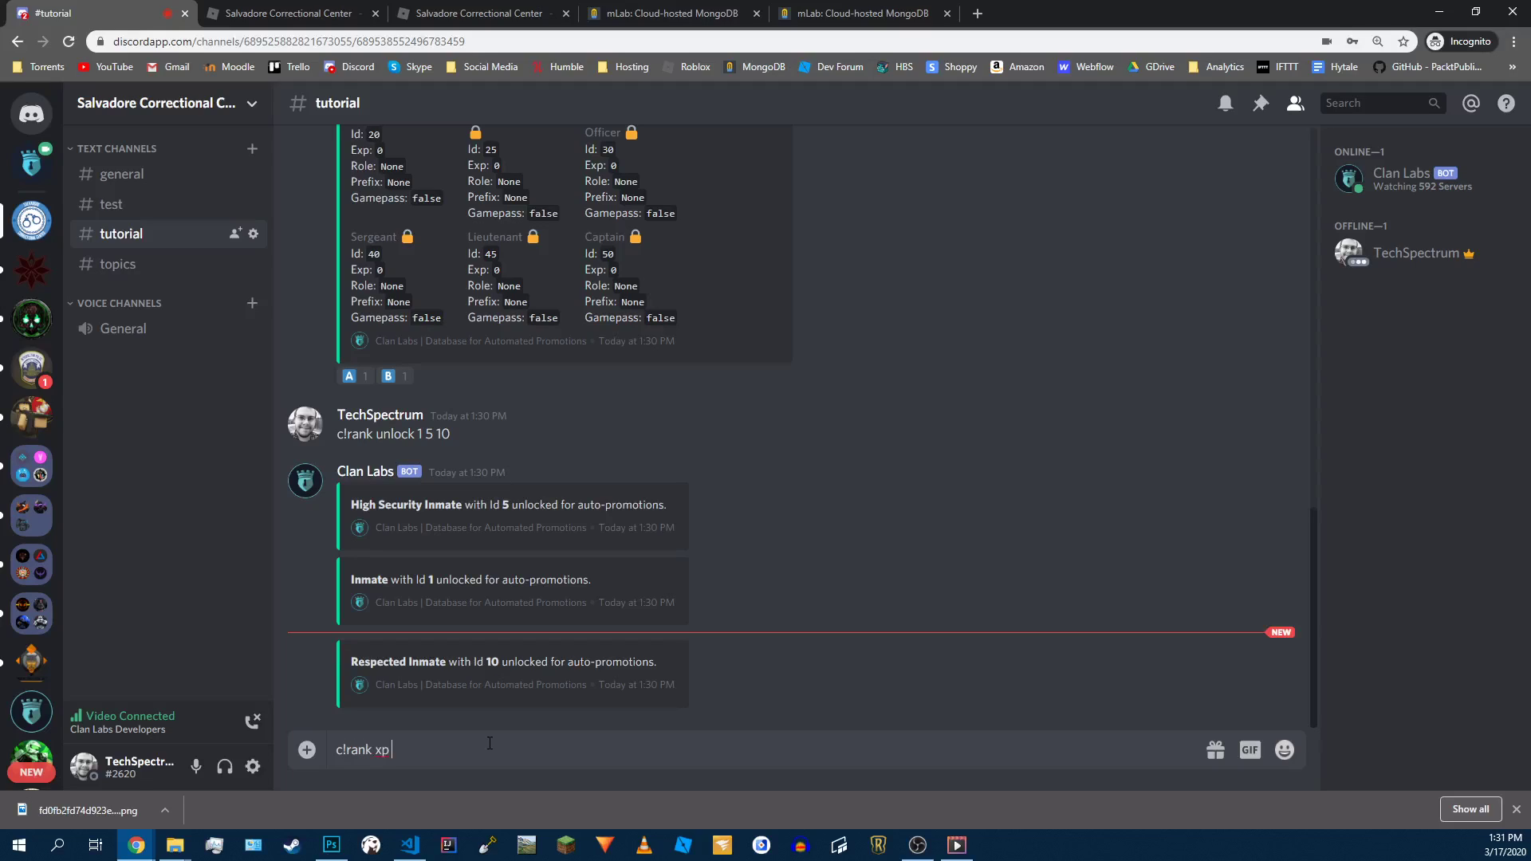
{"action": "type", "text": " 1"}
{"action": "key", "text": "BackSpace"}
{"action": "type", "text": "5 10"}
{"action": "key", "text": "Return"}
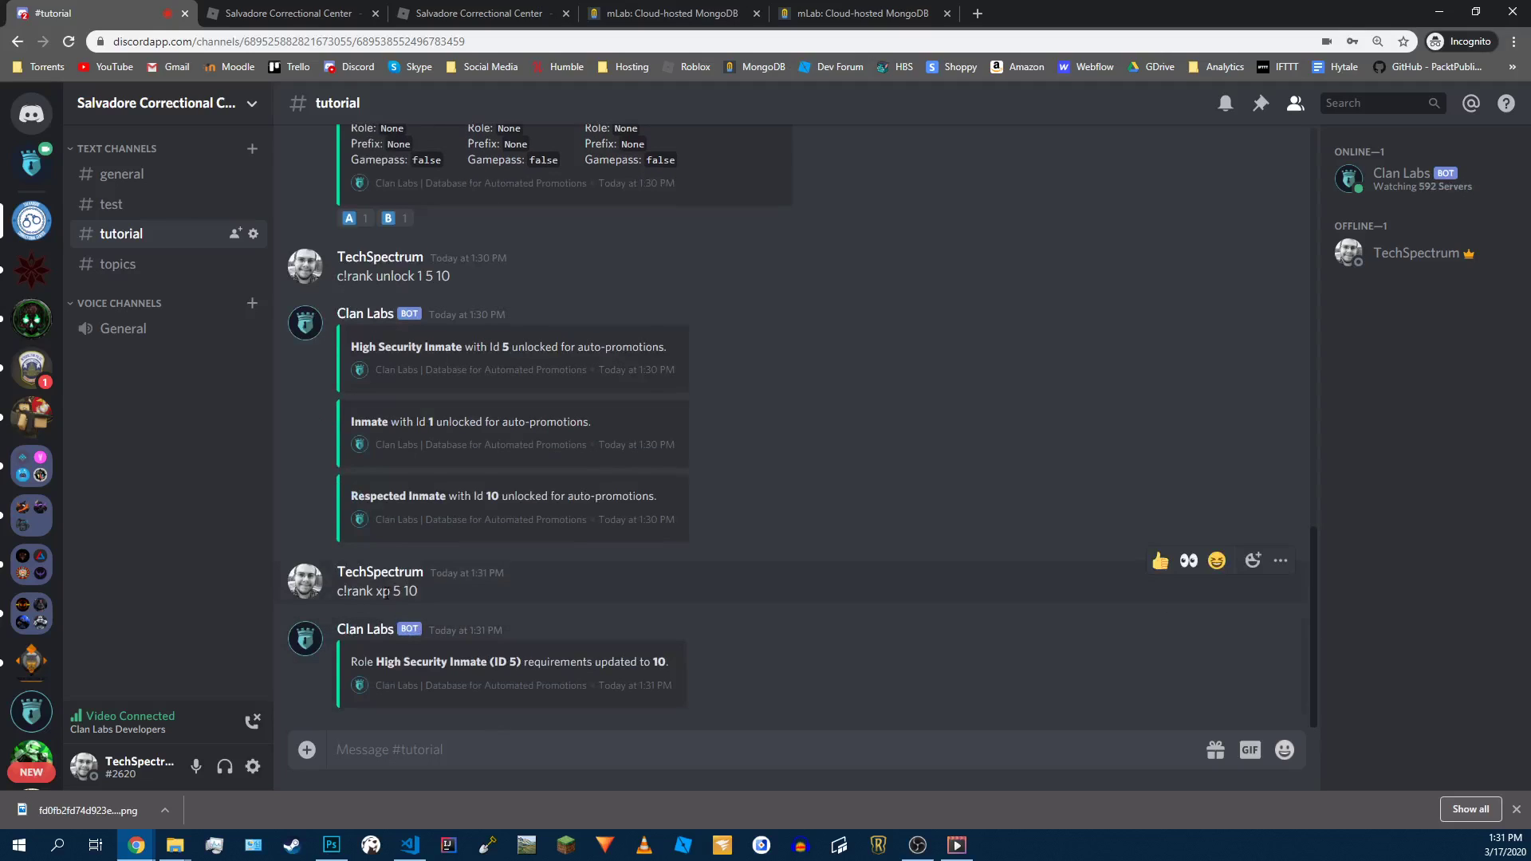
{"action": "triple_click", "coordinate": [385, 591]}
{"action": "key", "text": "ctrl+c"}
{"action": "left_click", "coordinate": [443, 745]}
{"action": "key", "text": "ctrl+v"}
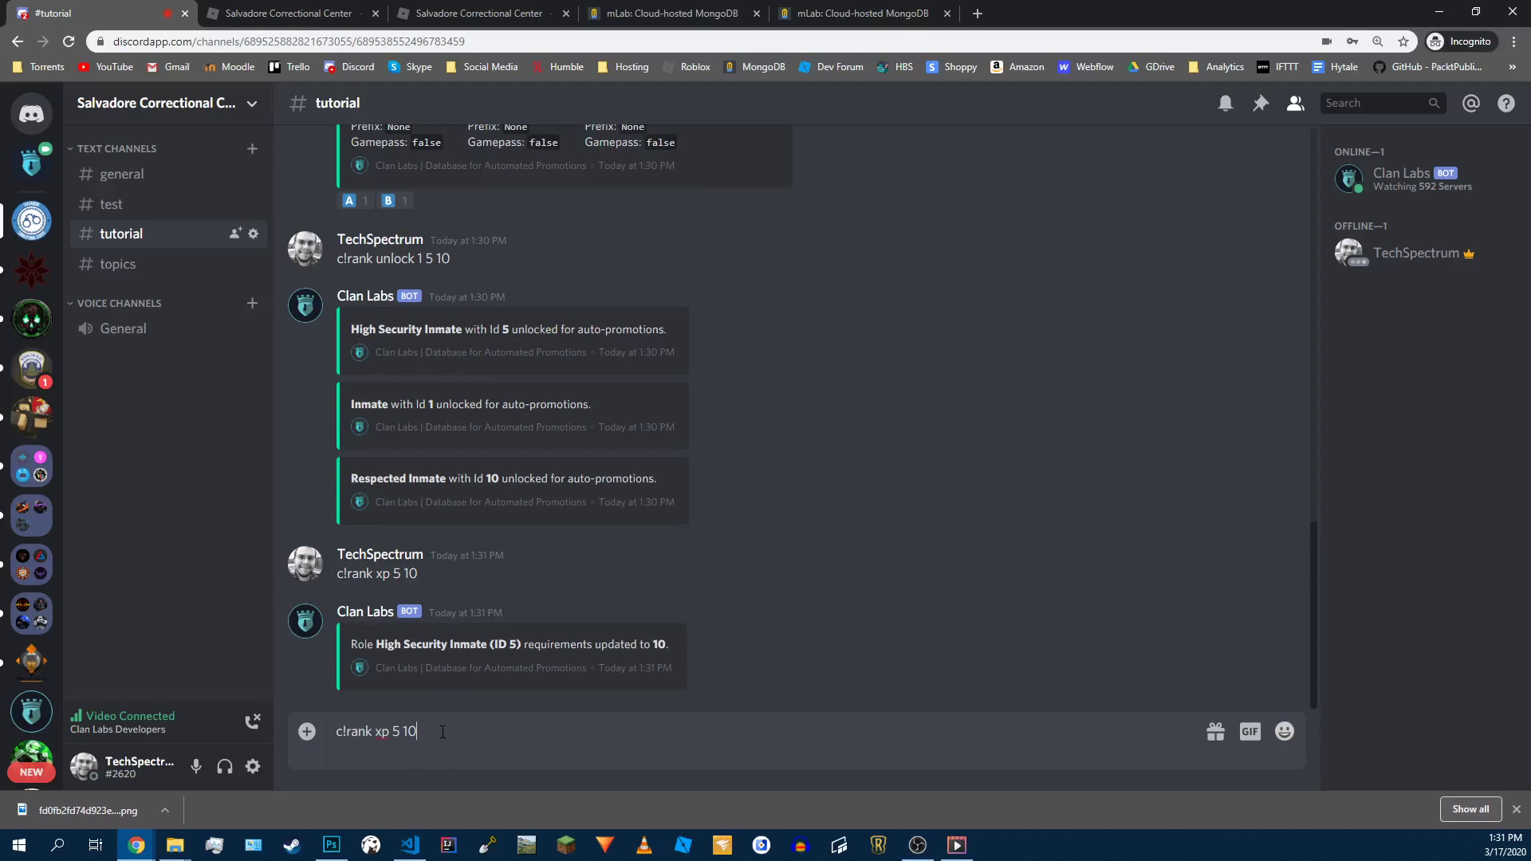
{"action": "key", "text": "BackSpace"}
{"action": "key", "text": "BackSpace"}
{"action": "key", "text": "BackSpace"}
{"action": "key", "text": "BackSpace"}
{"action": "type", "text": "10 25"}
{"action": "key", "text": "Return"}
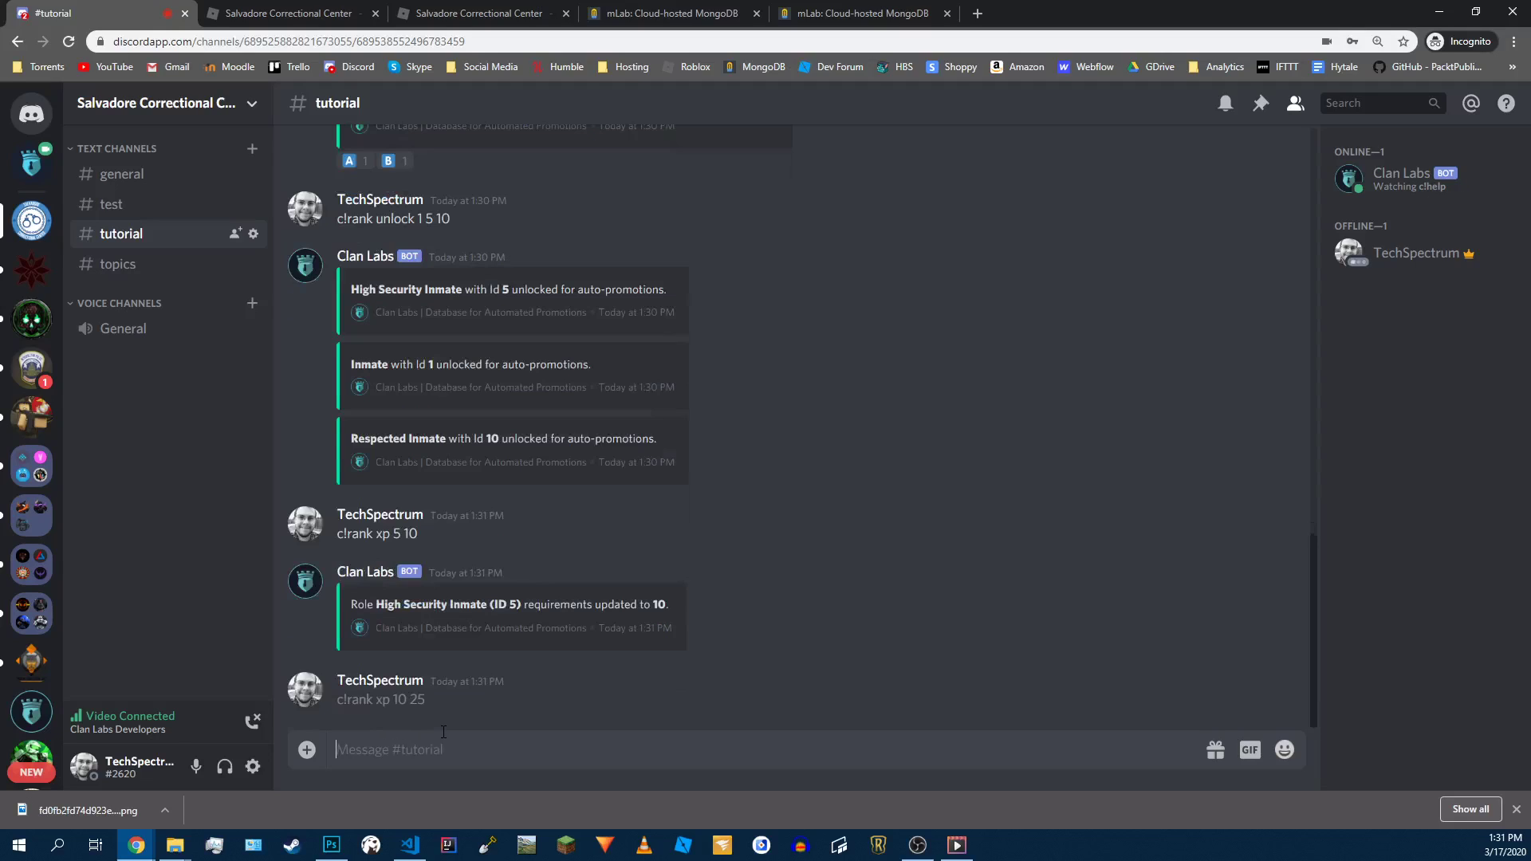
Step: List the ranks again and confirm the new 10 and 25 Exp values
{"action": "type", "text": "c!rank"}
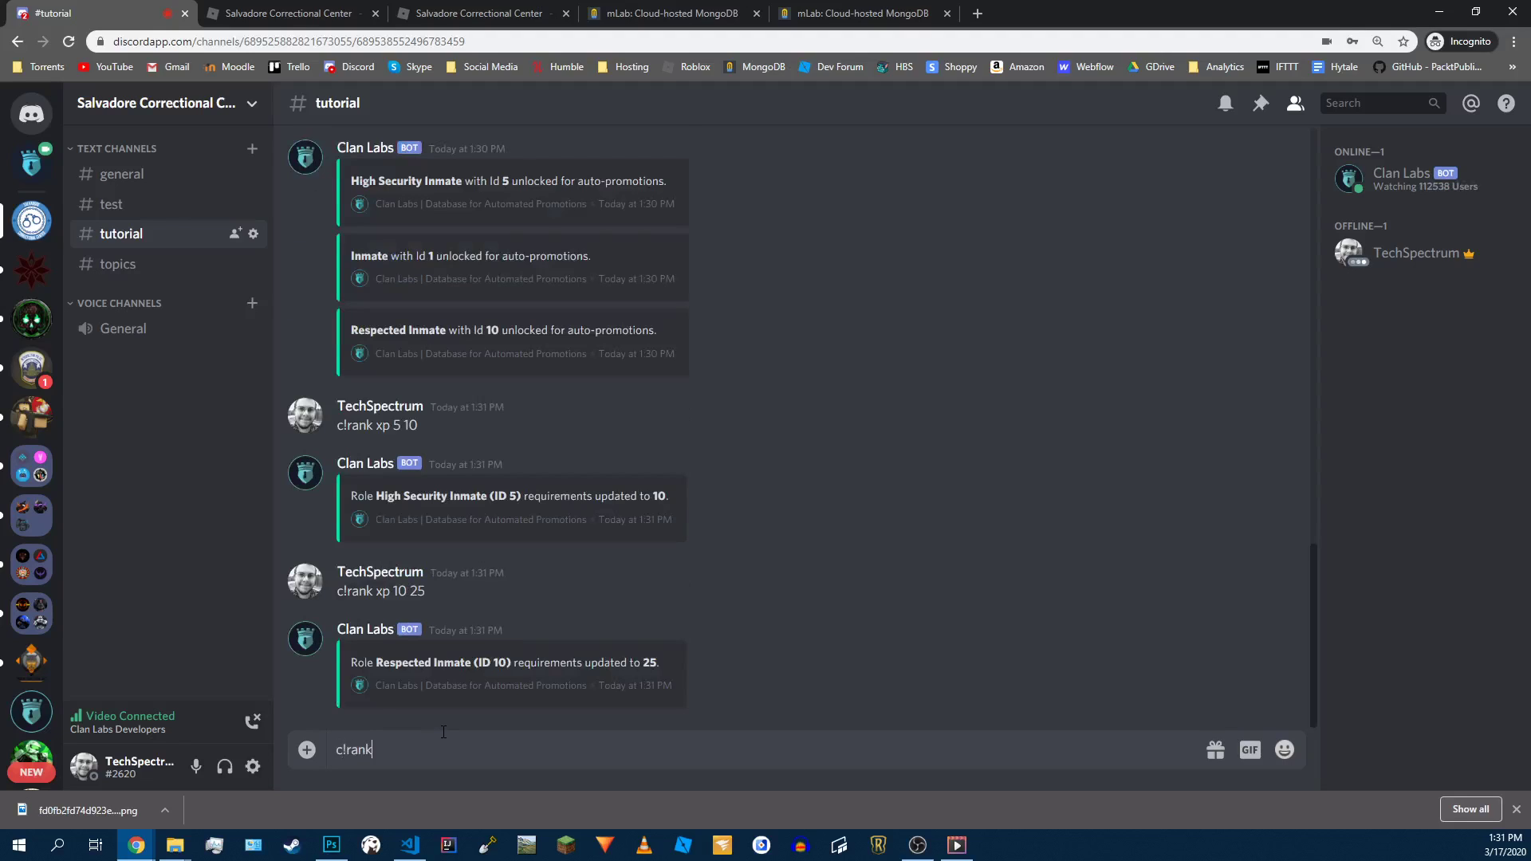
{"action": "key", "text": "Return"}
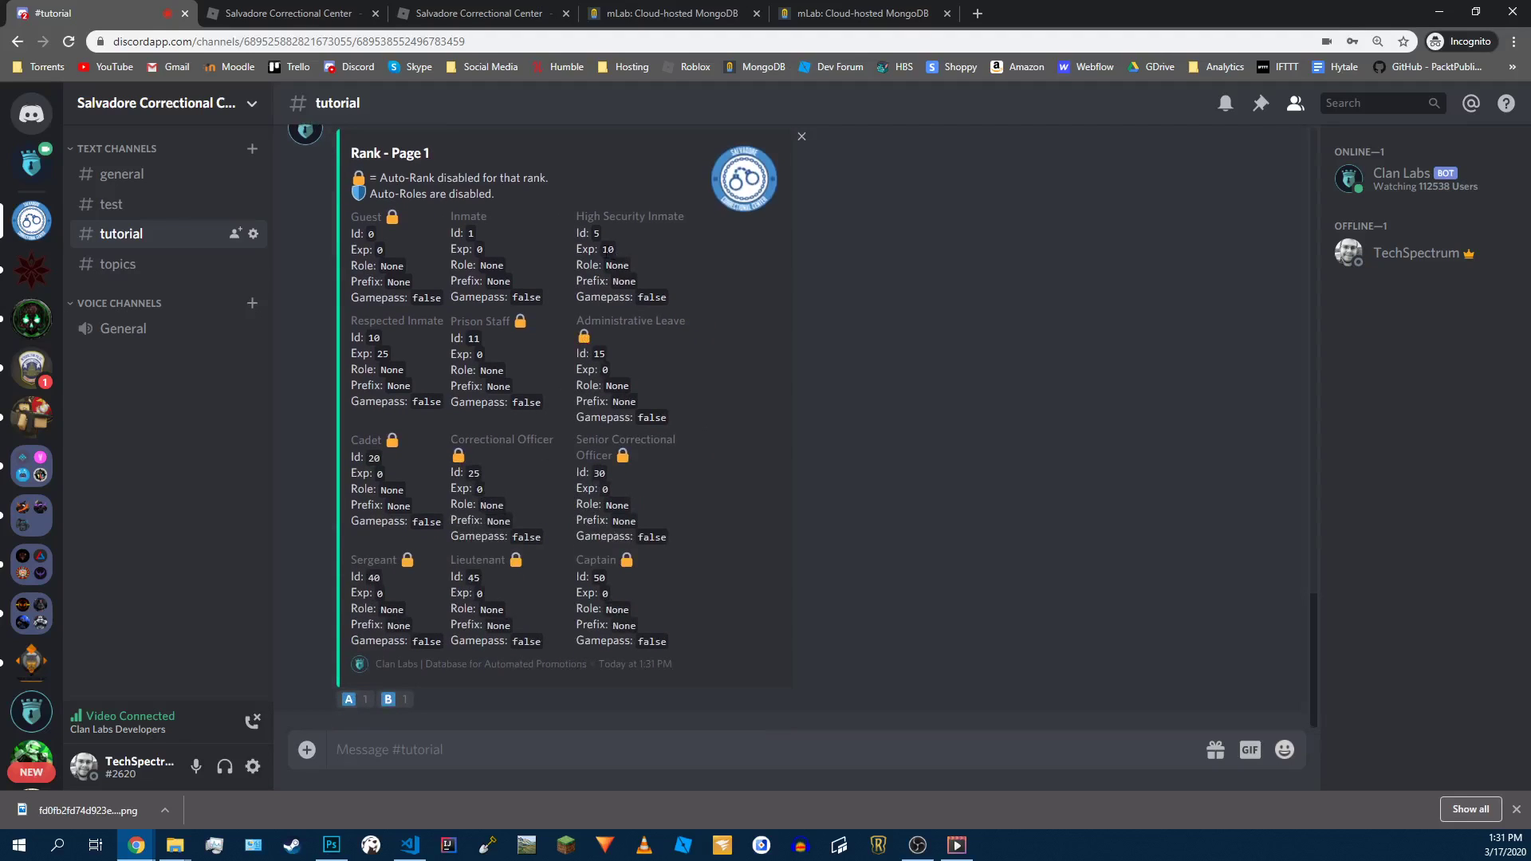
{"action": "double_click", "coordinate": [608, 249]}
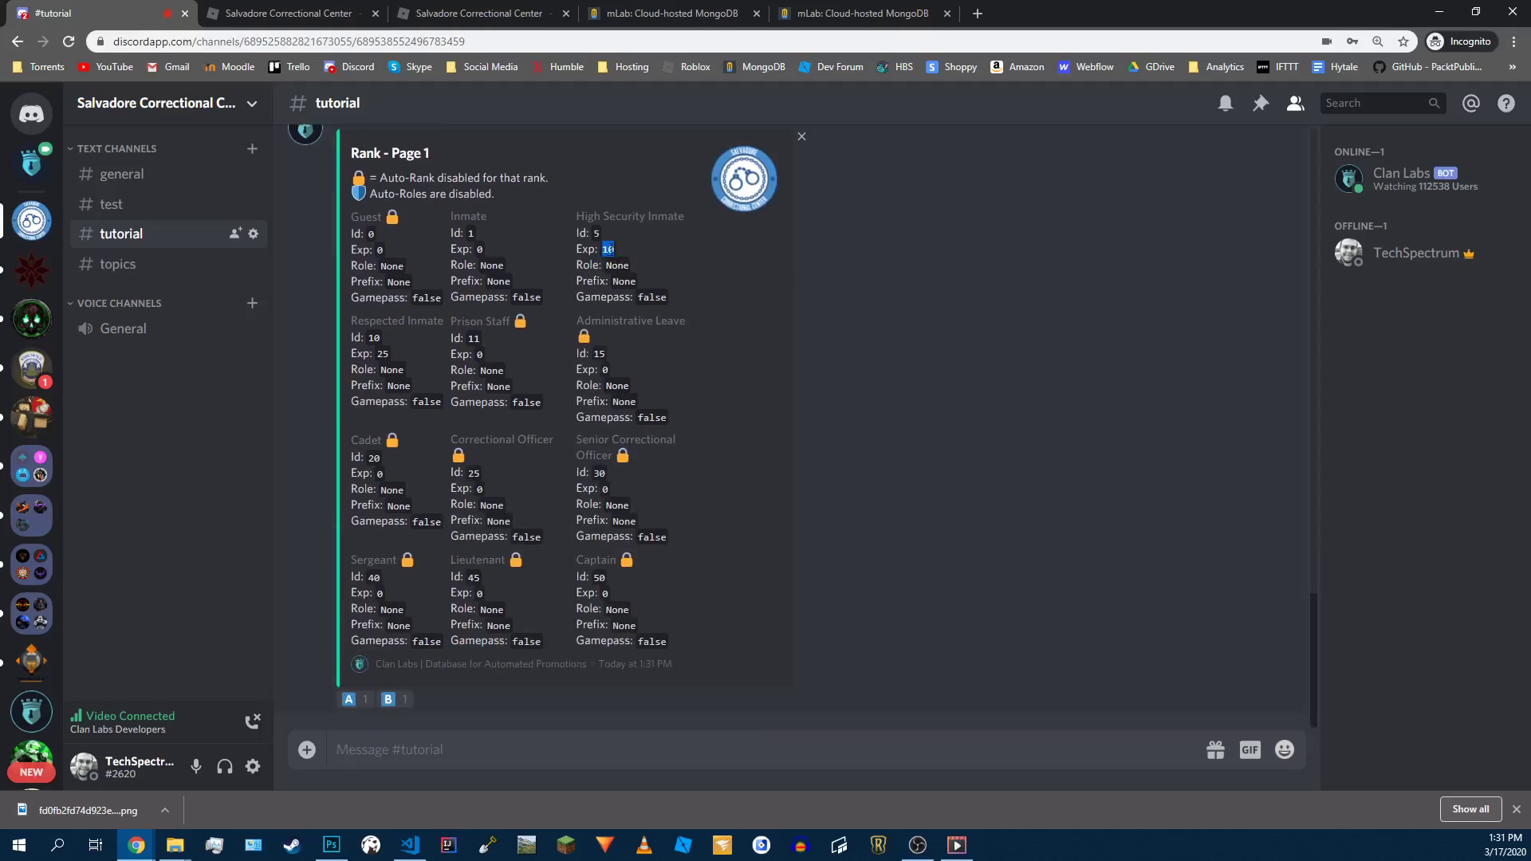
{"action": "double_click", "coordinate": [383, 353]}
{"action": "left_click", "coordinate": [526, 360]}
{"action": "type", "text": "c!"}
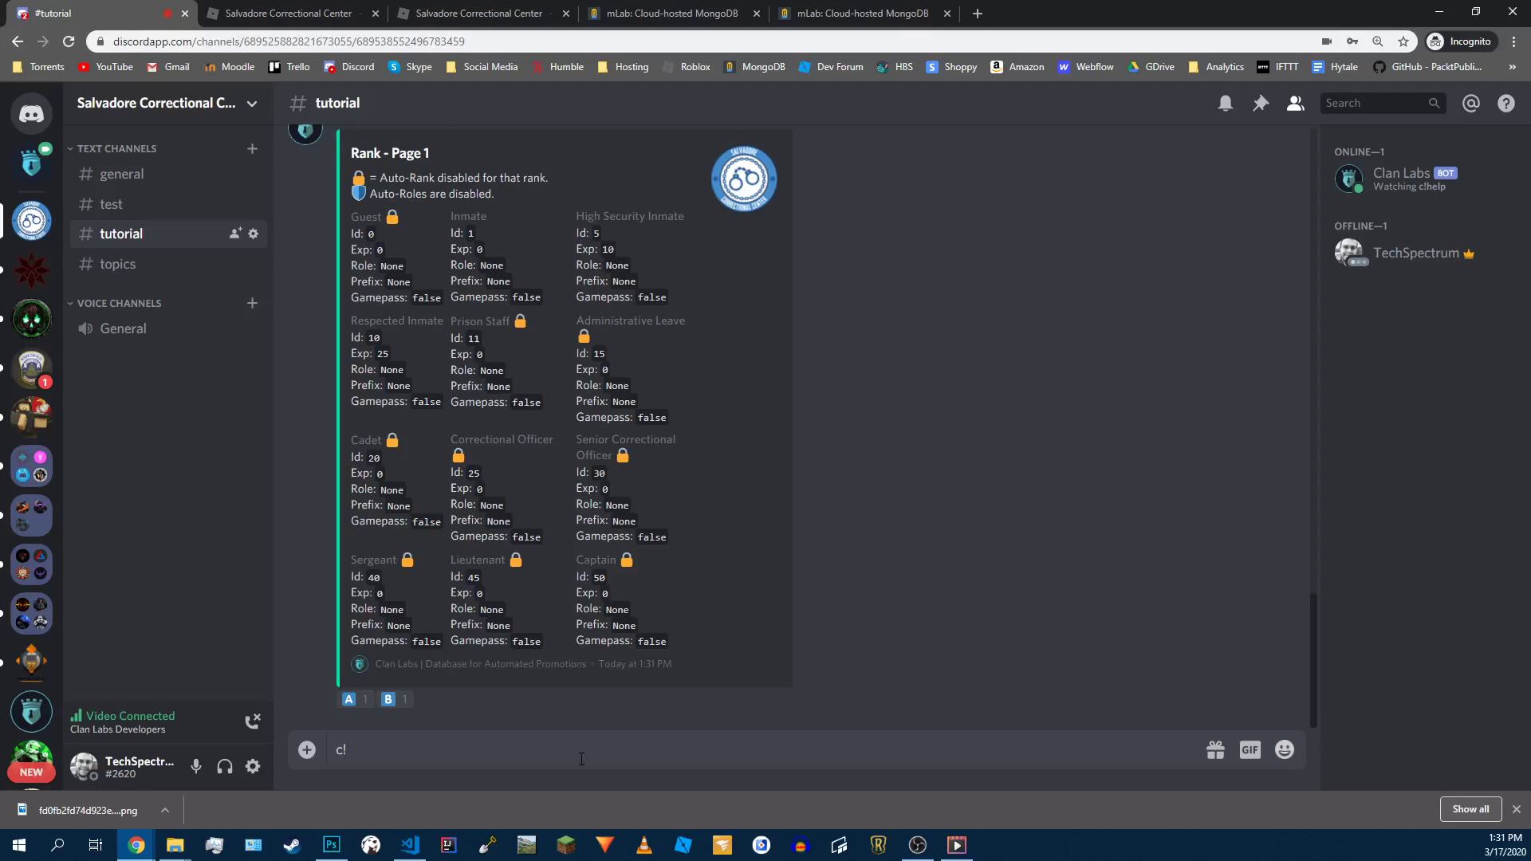
{"action": "type", "text": "xp TechSpectrum @Spe"}
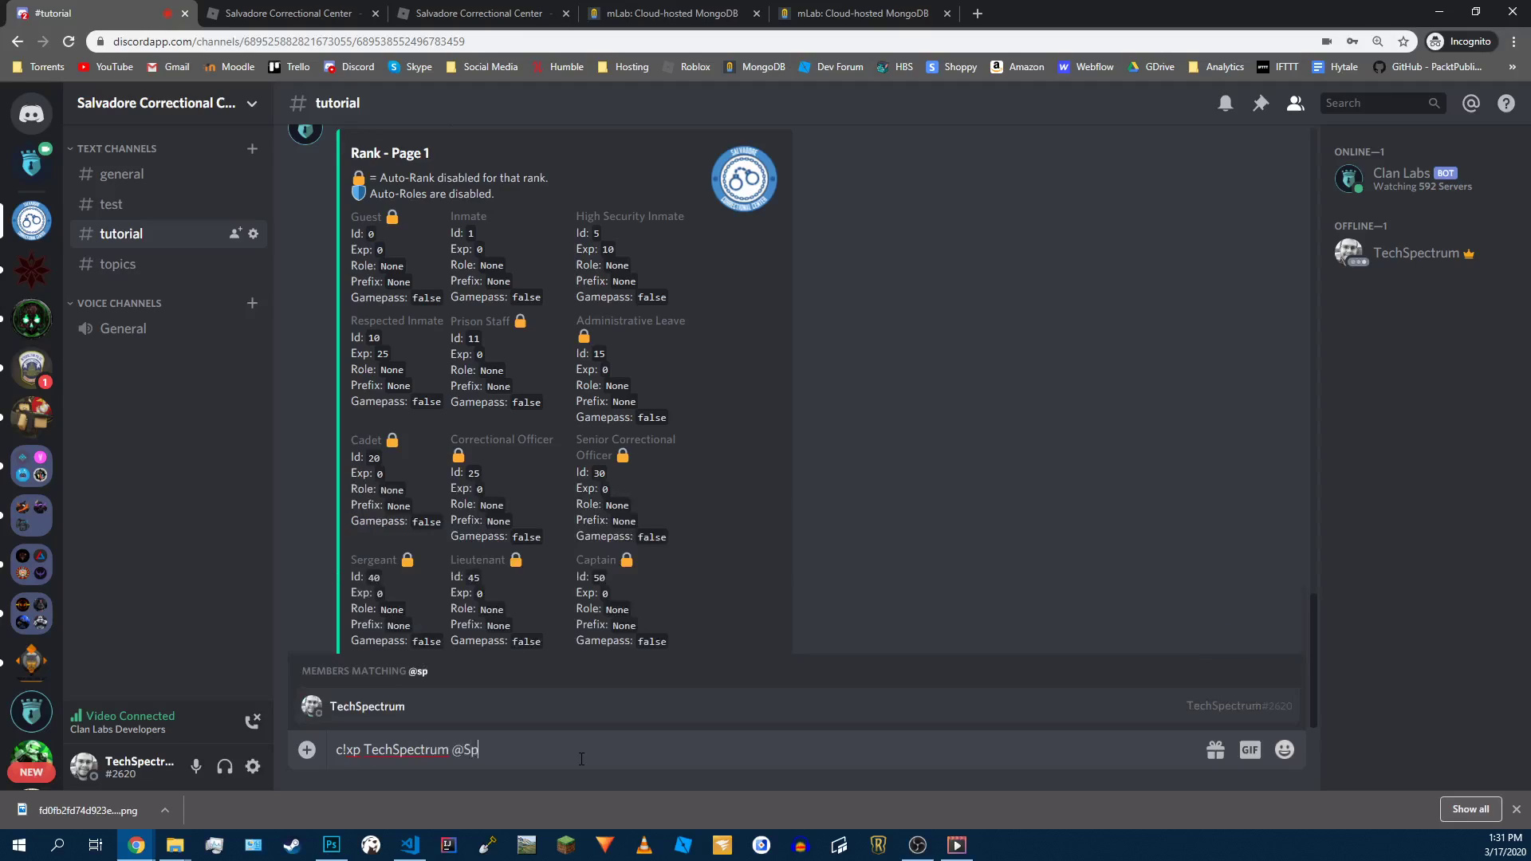
Step: Add 10 XP to your own username with c!xp, taking it from 0 to 10
{"action": "key", "text": "BackSpace"}
{"action": "key", "text": "BackSpace"}
{"action": "key", "text": "BackSpace"}
{"action": "key", "text": "BackSpace"}
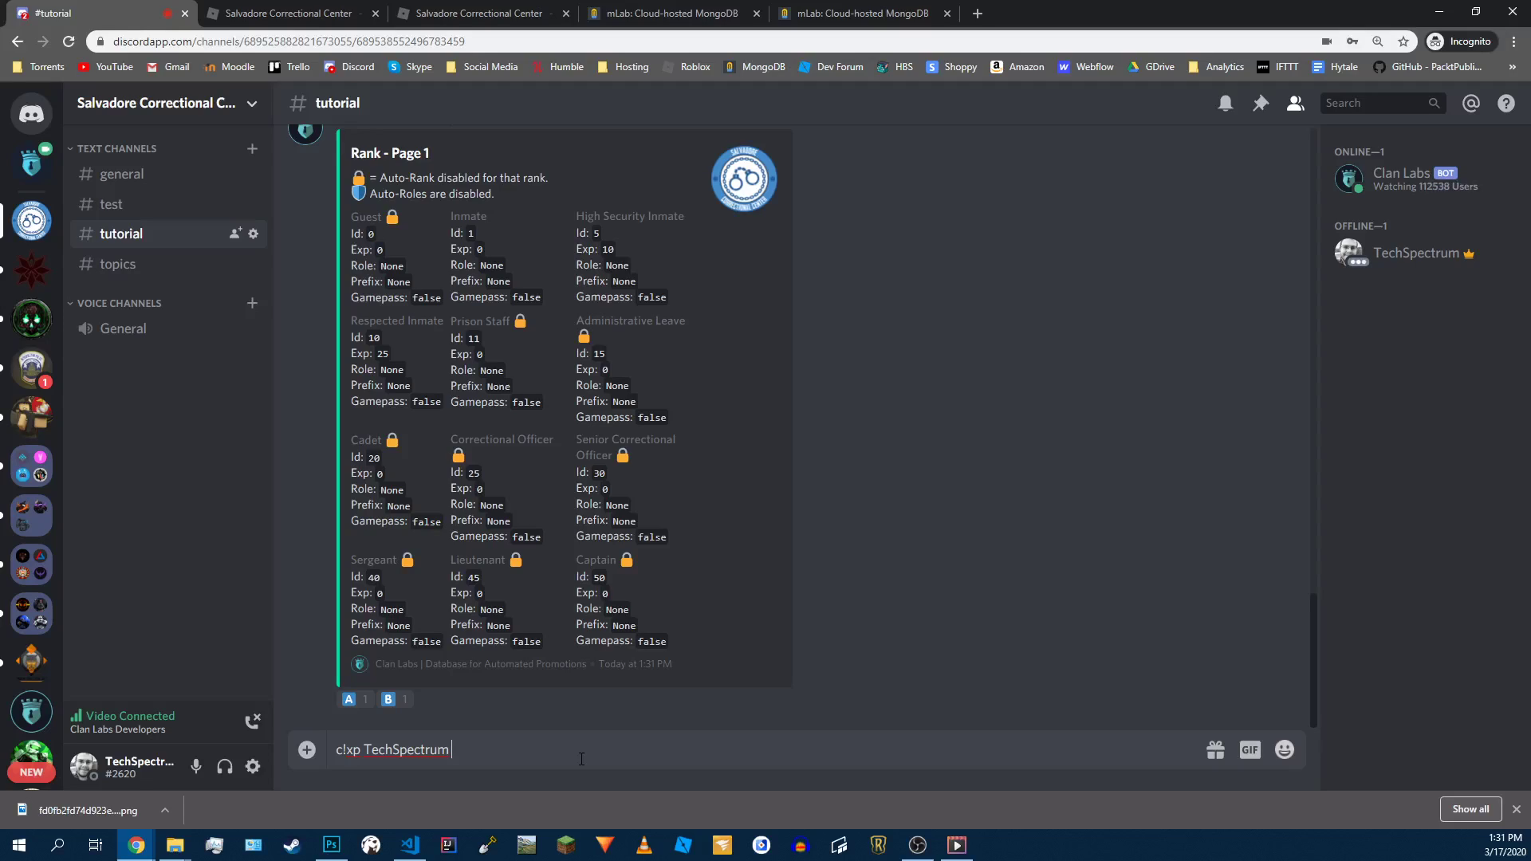
{"action": "type", "text": "dd 10"}
{"action": "key", "text": "Return"}
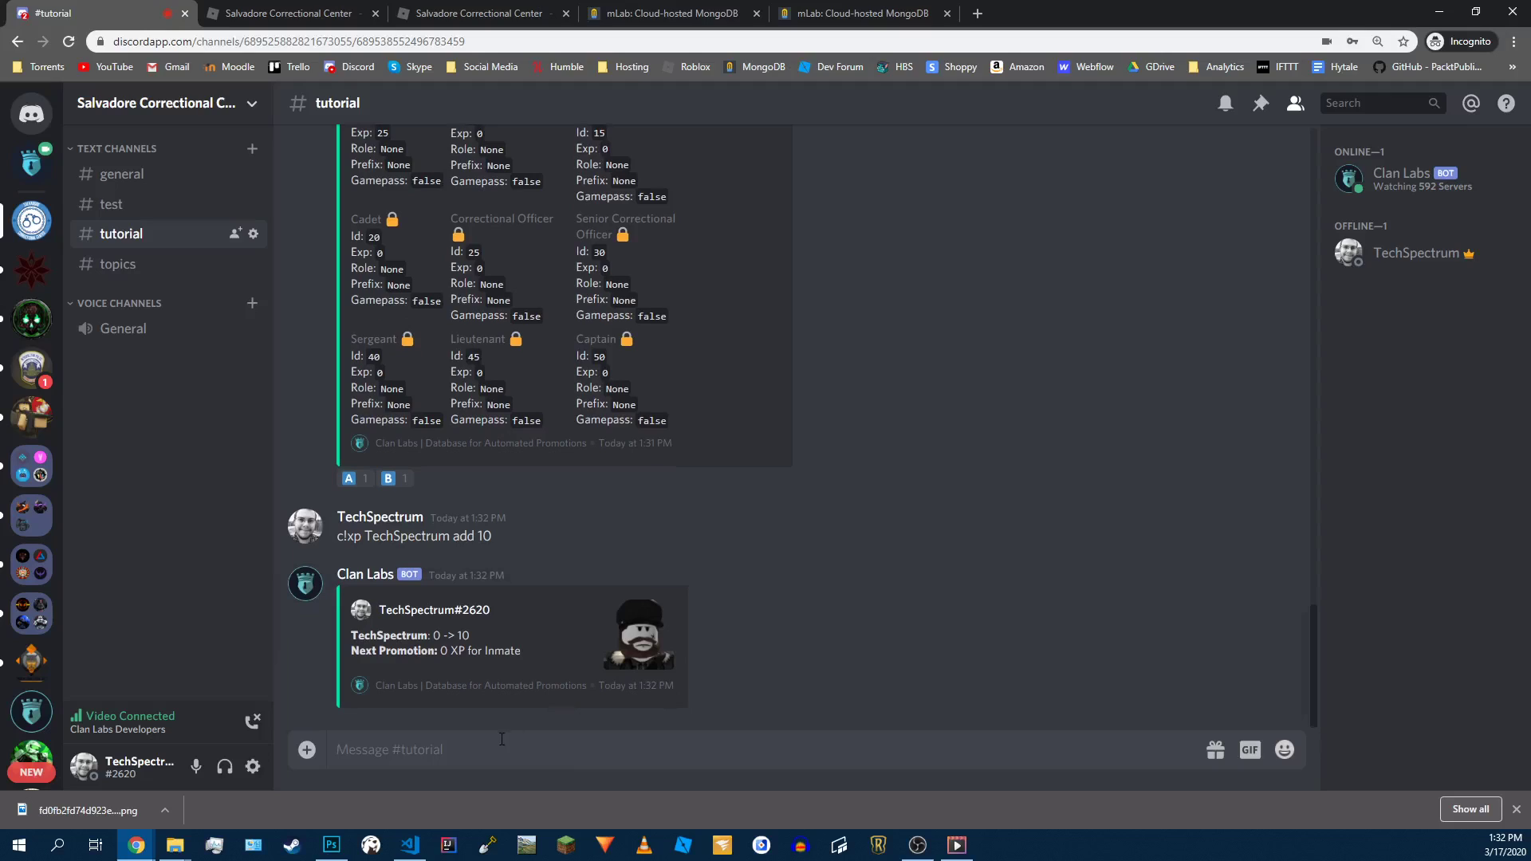
Step: Send c!help xp and review its syntax plus the batch and bulk examples
{"action": "type", "text": "c!"}
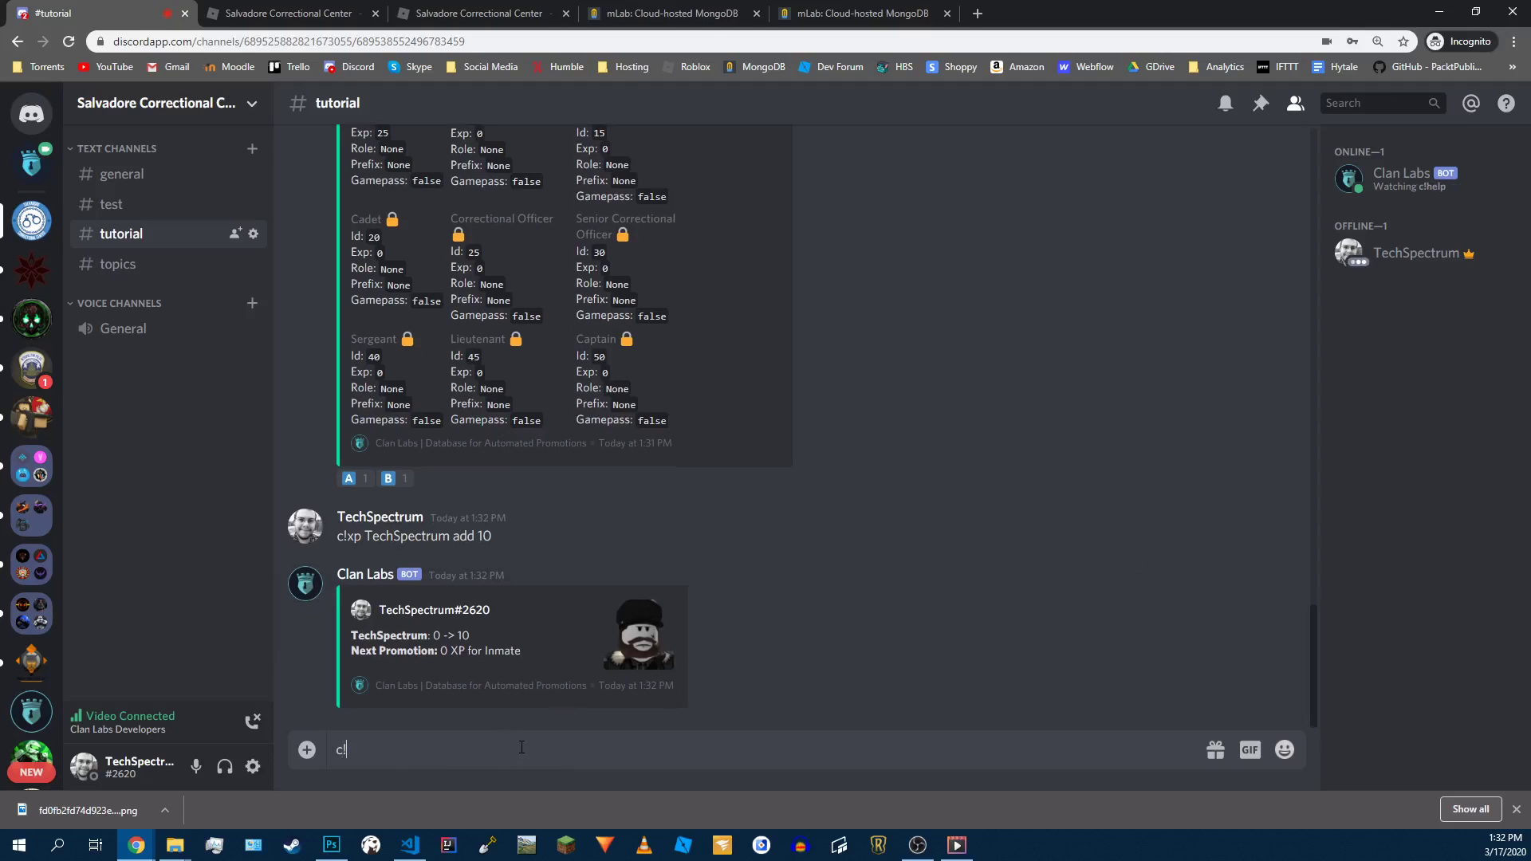
{"action": "type", "text": "help xp"}
{"action": "key", "text": "Return"}
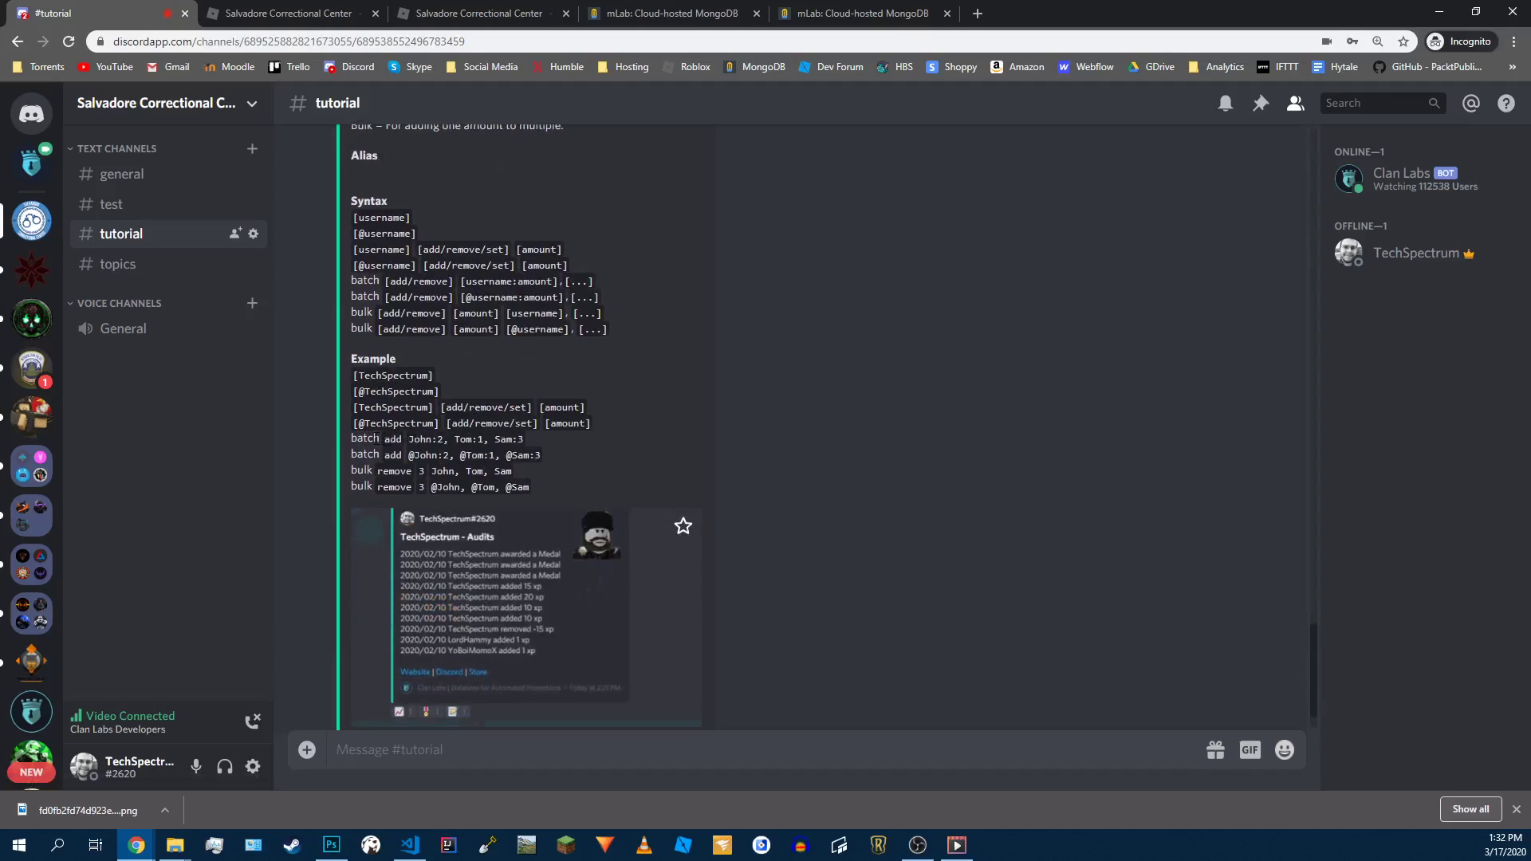
{"action": "double_click", "coordinate": [365, 438]}
{"action": "scroll", "coordinate": [506, 530], "scroll_direction": "down", "scroll_amount": 1}
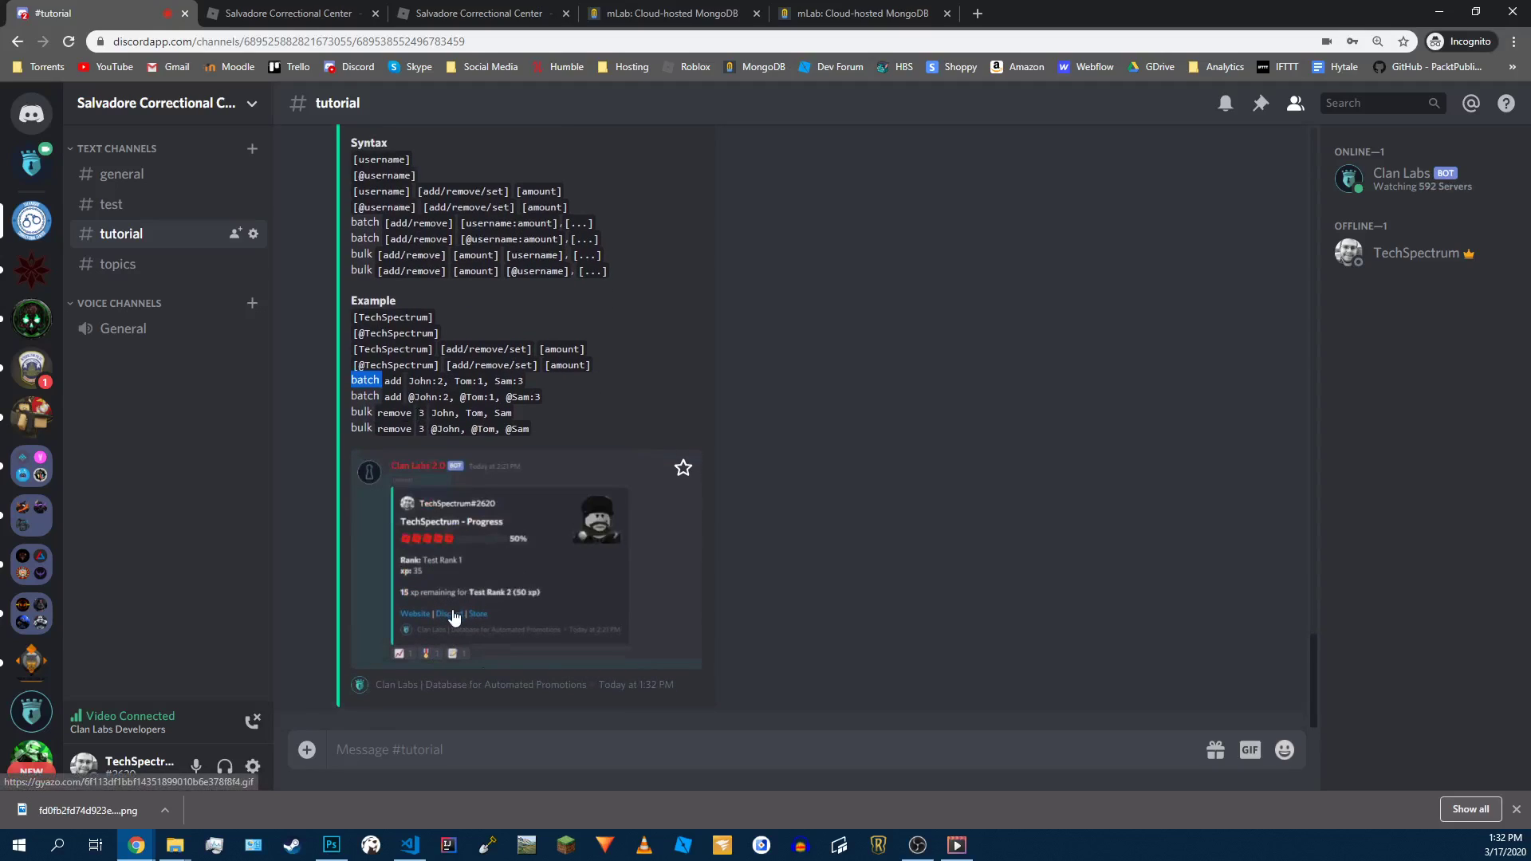
Step: Send c!xp and check the card: rank Guest, 10 XP, 0 XP remaining for Inmate
{"action": "left_click", "coordinate": [532, 738]}
{"action": "type", "text": "c!xp"}
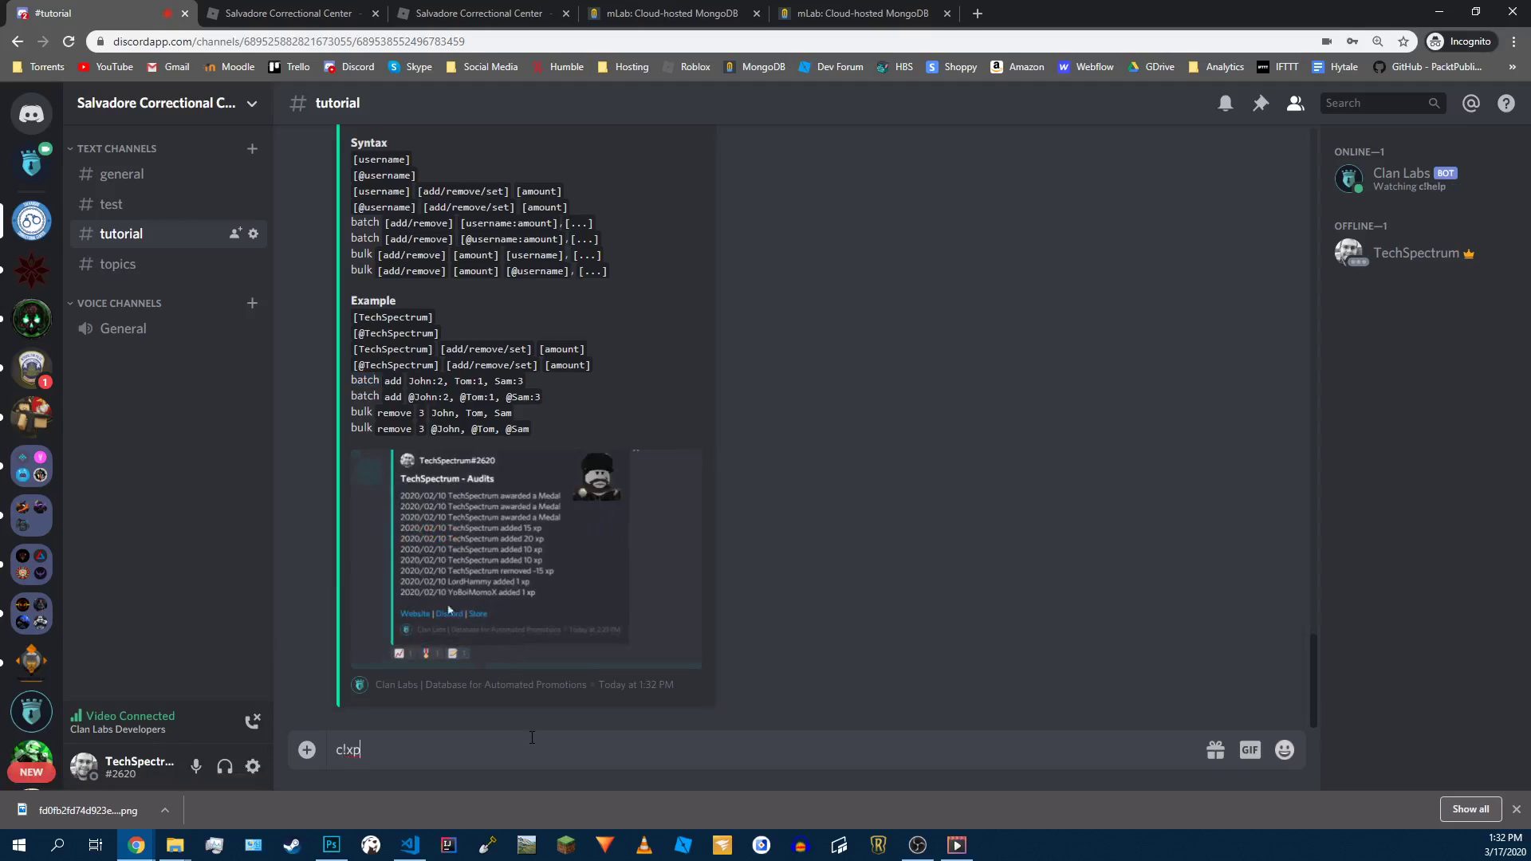
{"action": "key", "text": "Return"}
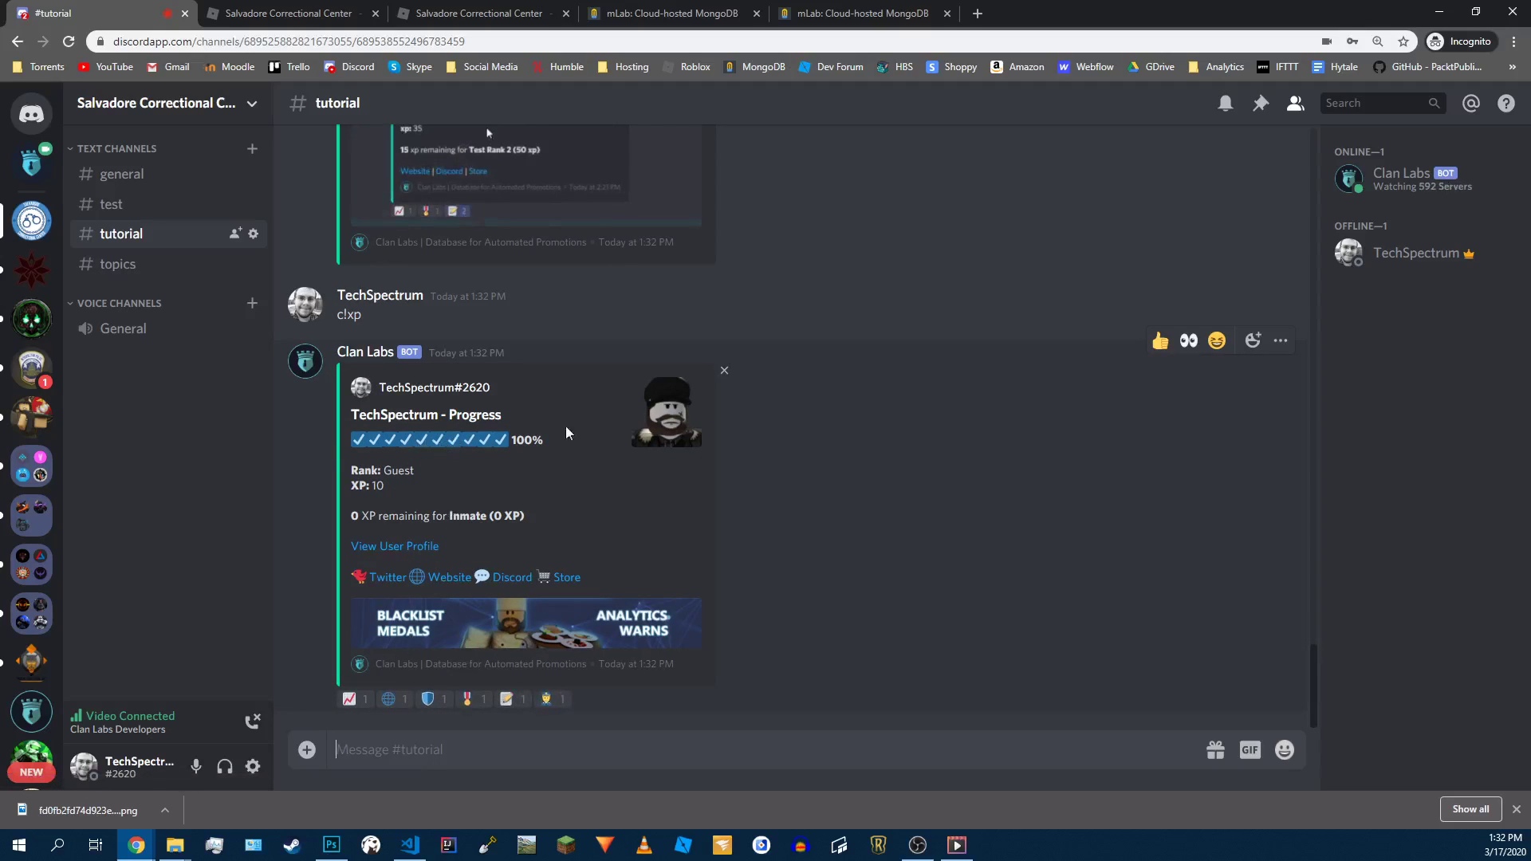
{"action": "double_click", "coordinate": [397, 471]}
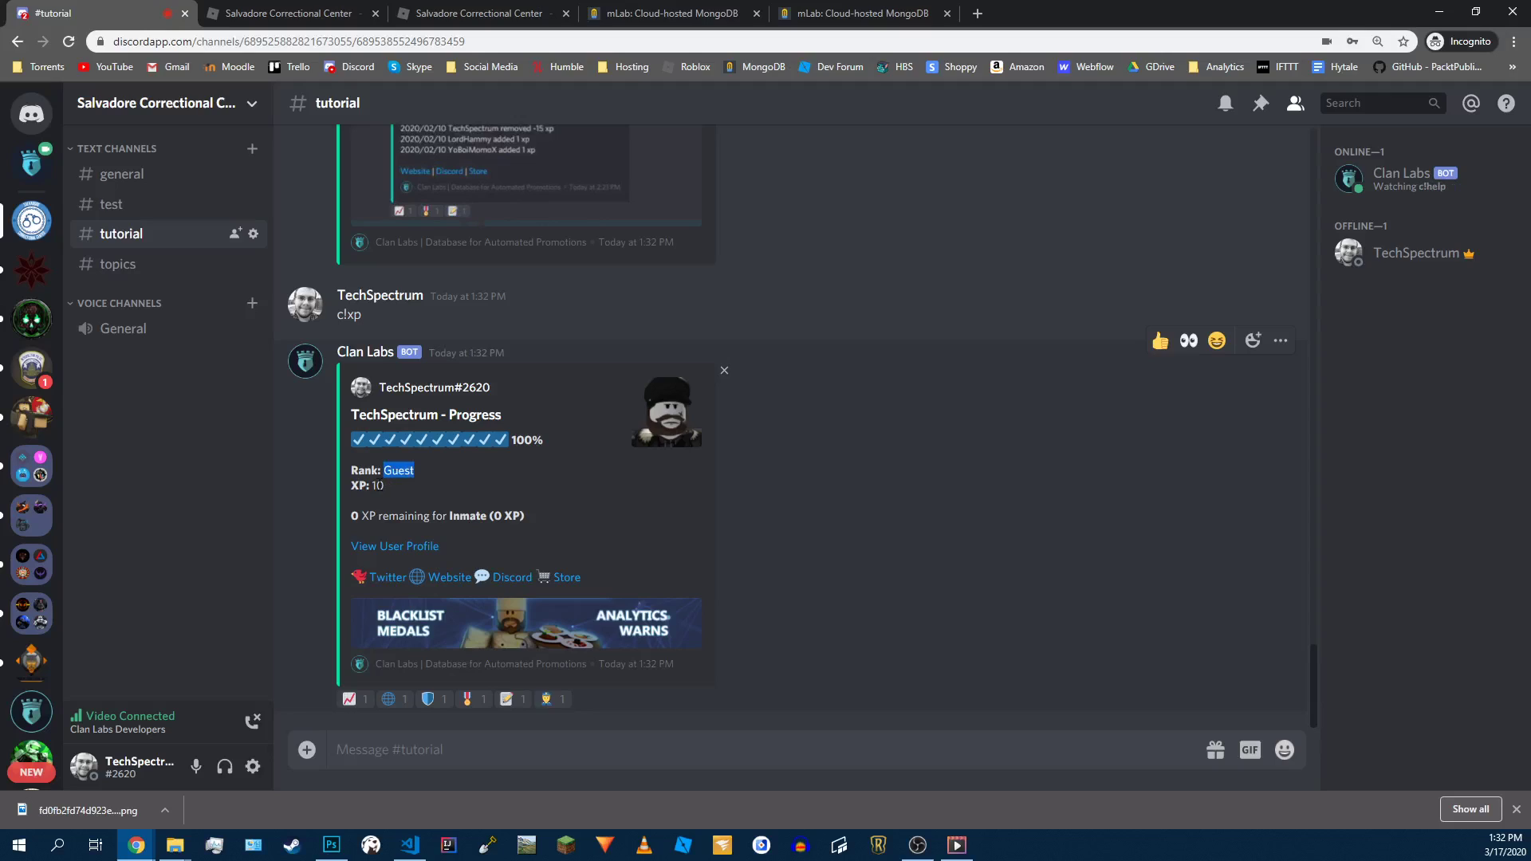
{"action": "double_click", "coordinate": [377, 486]}
{"action": "left_click_drag", "start_coordinate": [351, 516], "coordinate": [522, 516]}
{"action": "left_click", "coordinate": [509, 555]}
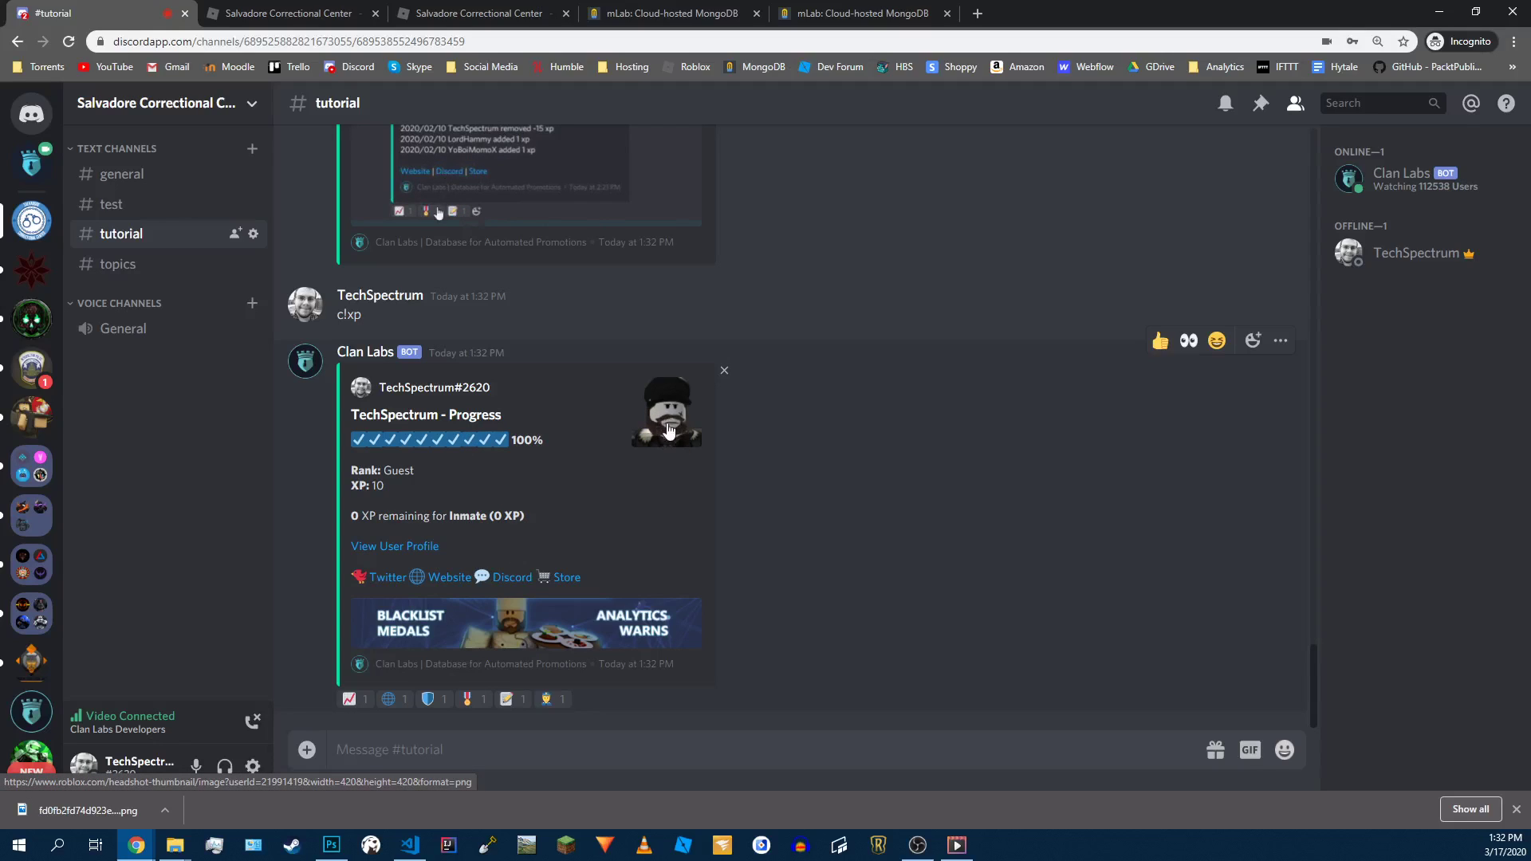
Step: Step the profile embed through identification, groups, medals, audits and Warning Citations pages
{"action": "left_click", "coordinate": [390, 699]}
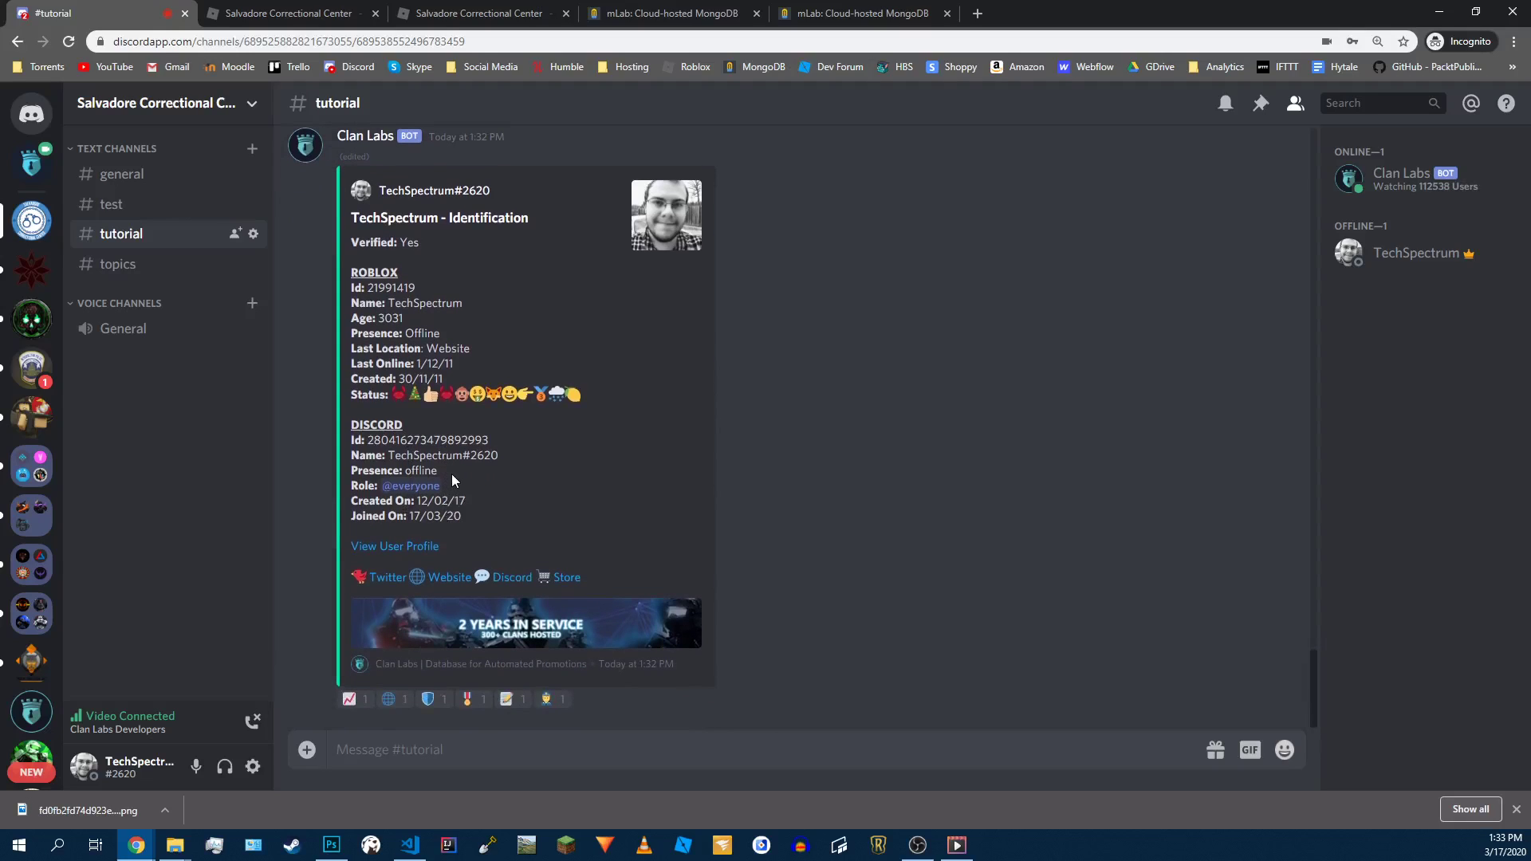
{"action": "left_click", "coordinate": [427, 700]}
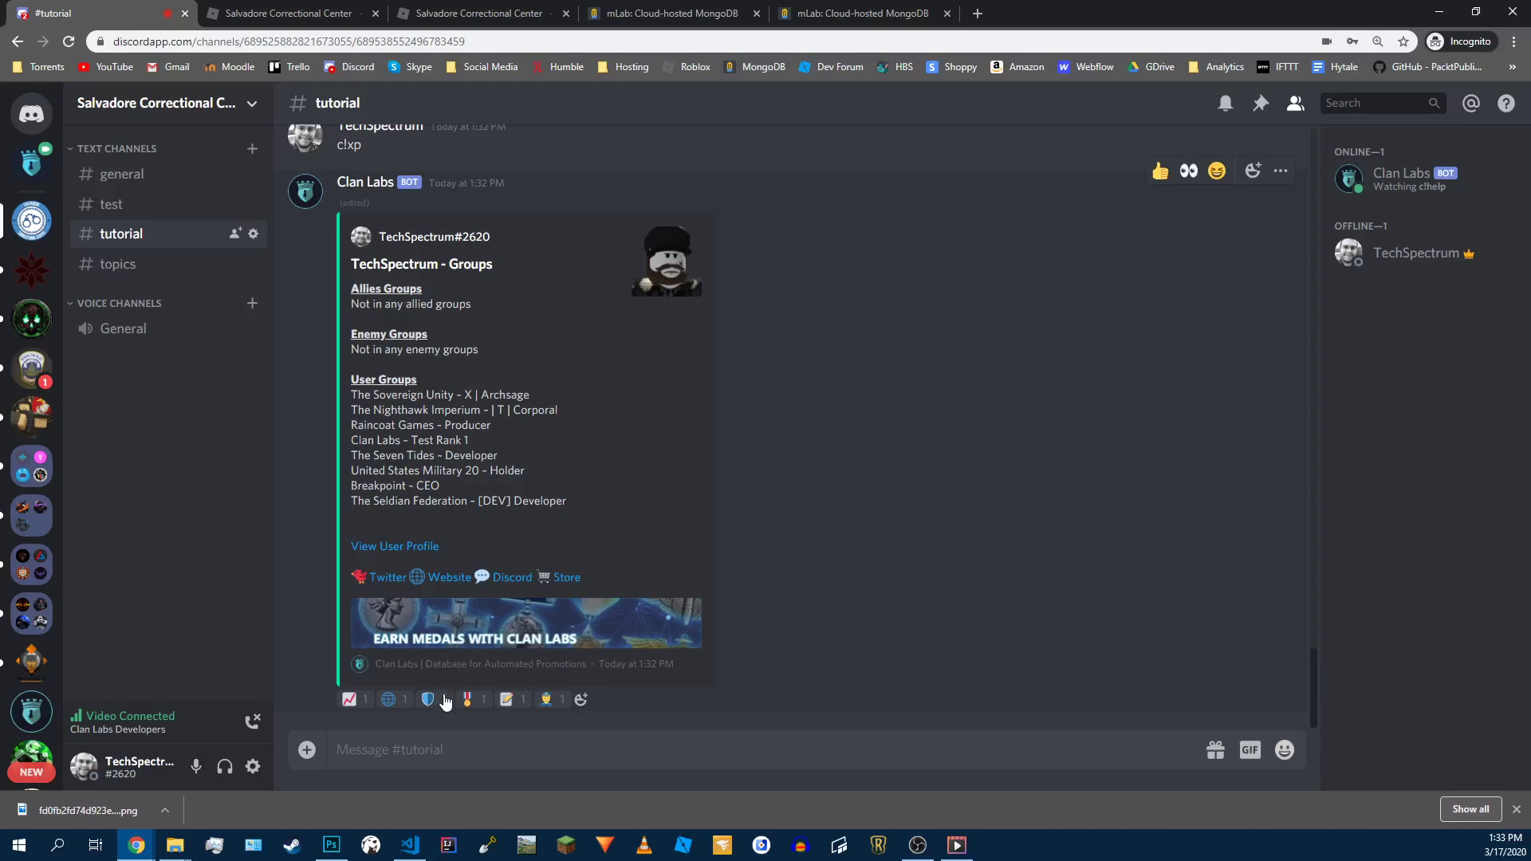
{"action": "left_click", "coordinate": [467, 699]}
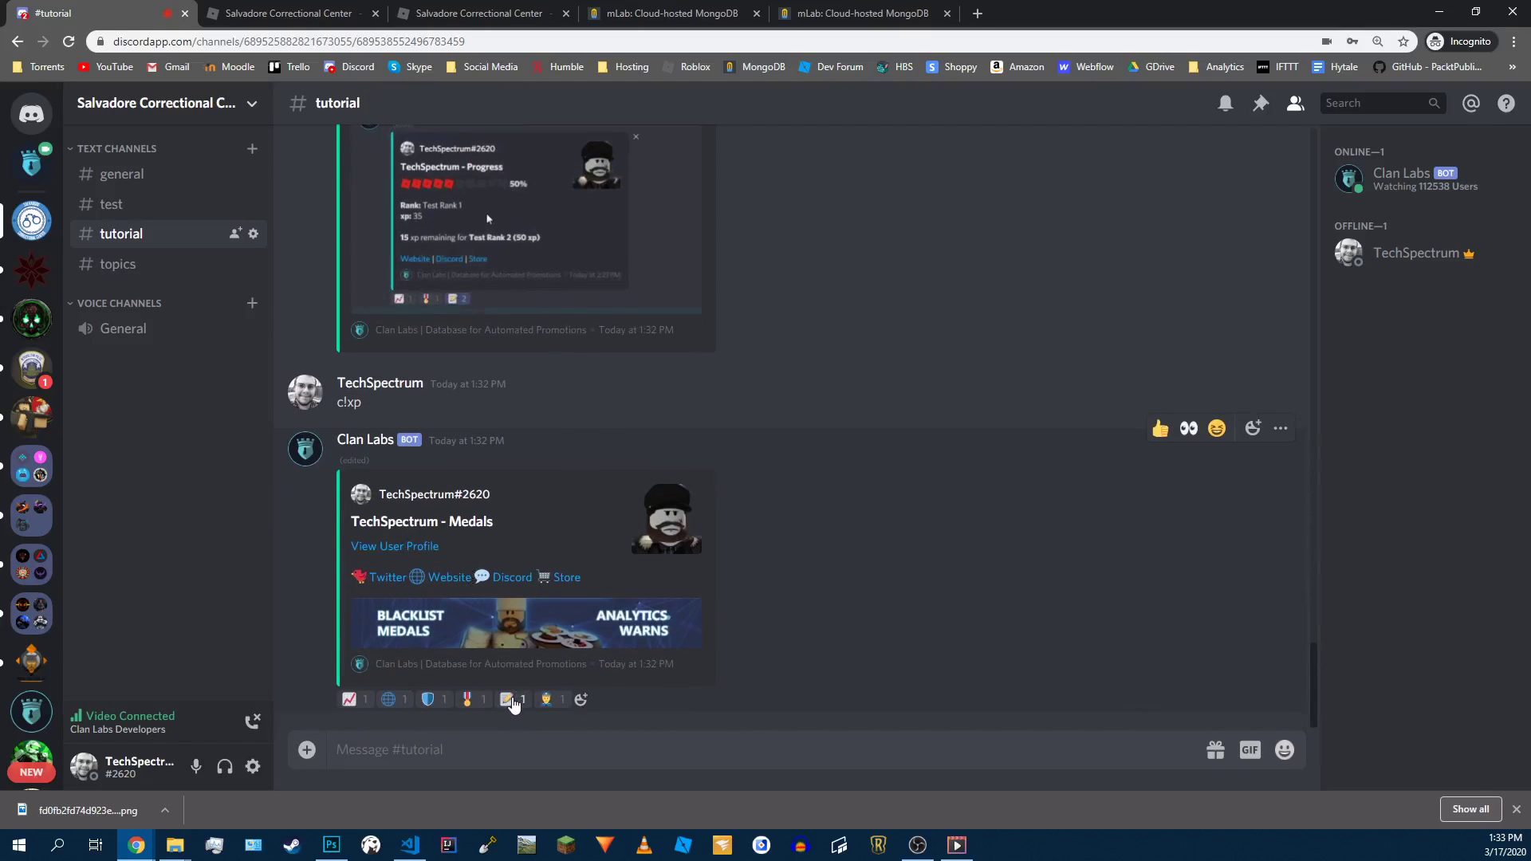
{"action": "left_click", "coordinate": [511, 700]}
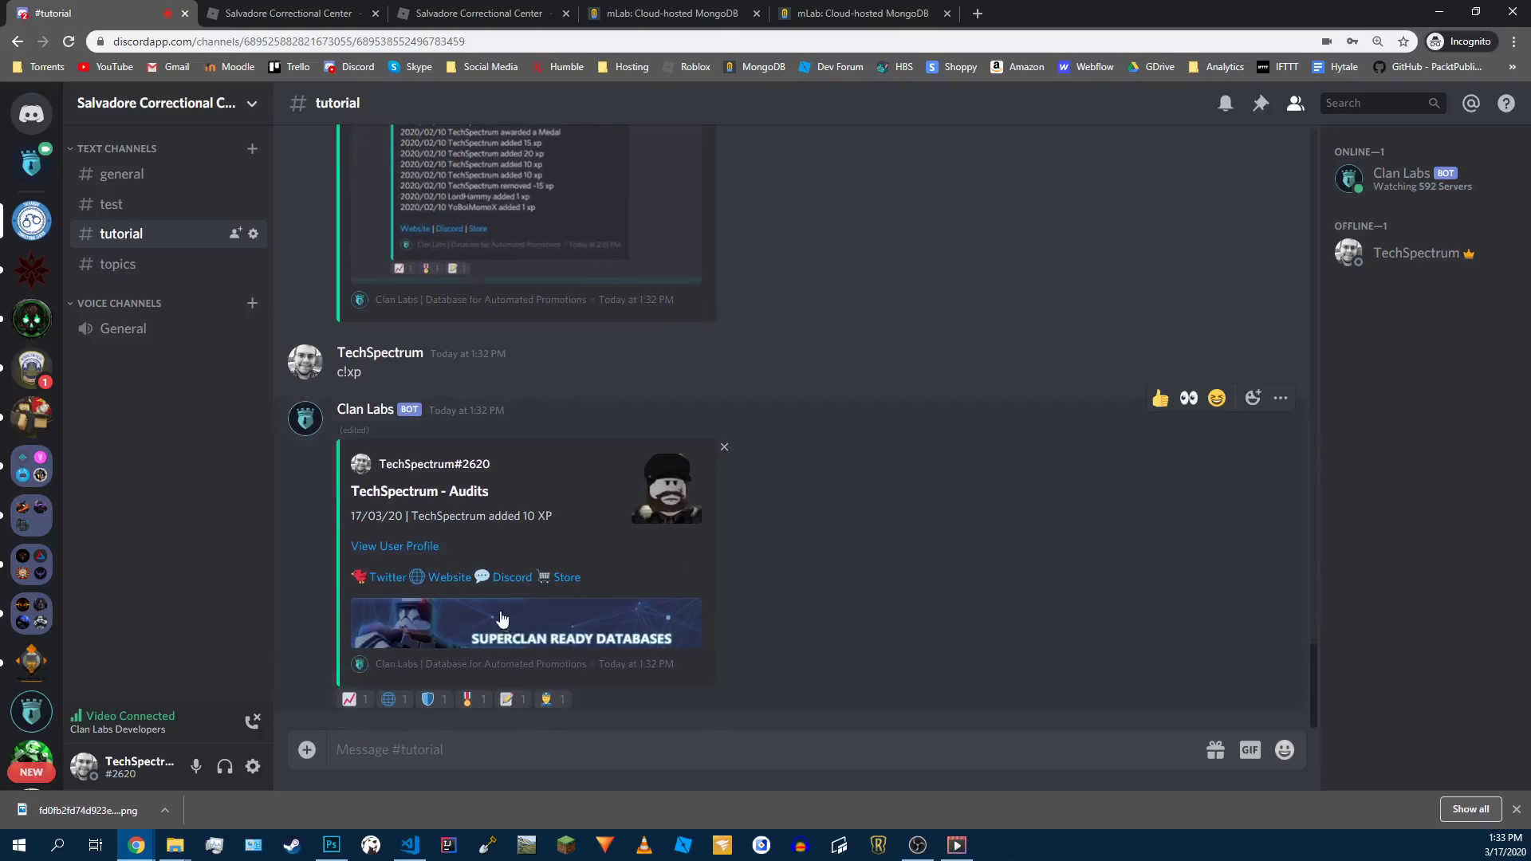
{"action": "left_click", "coordinate": [435, 270]}
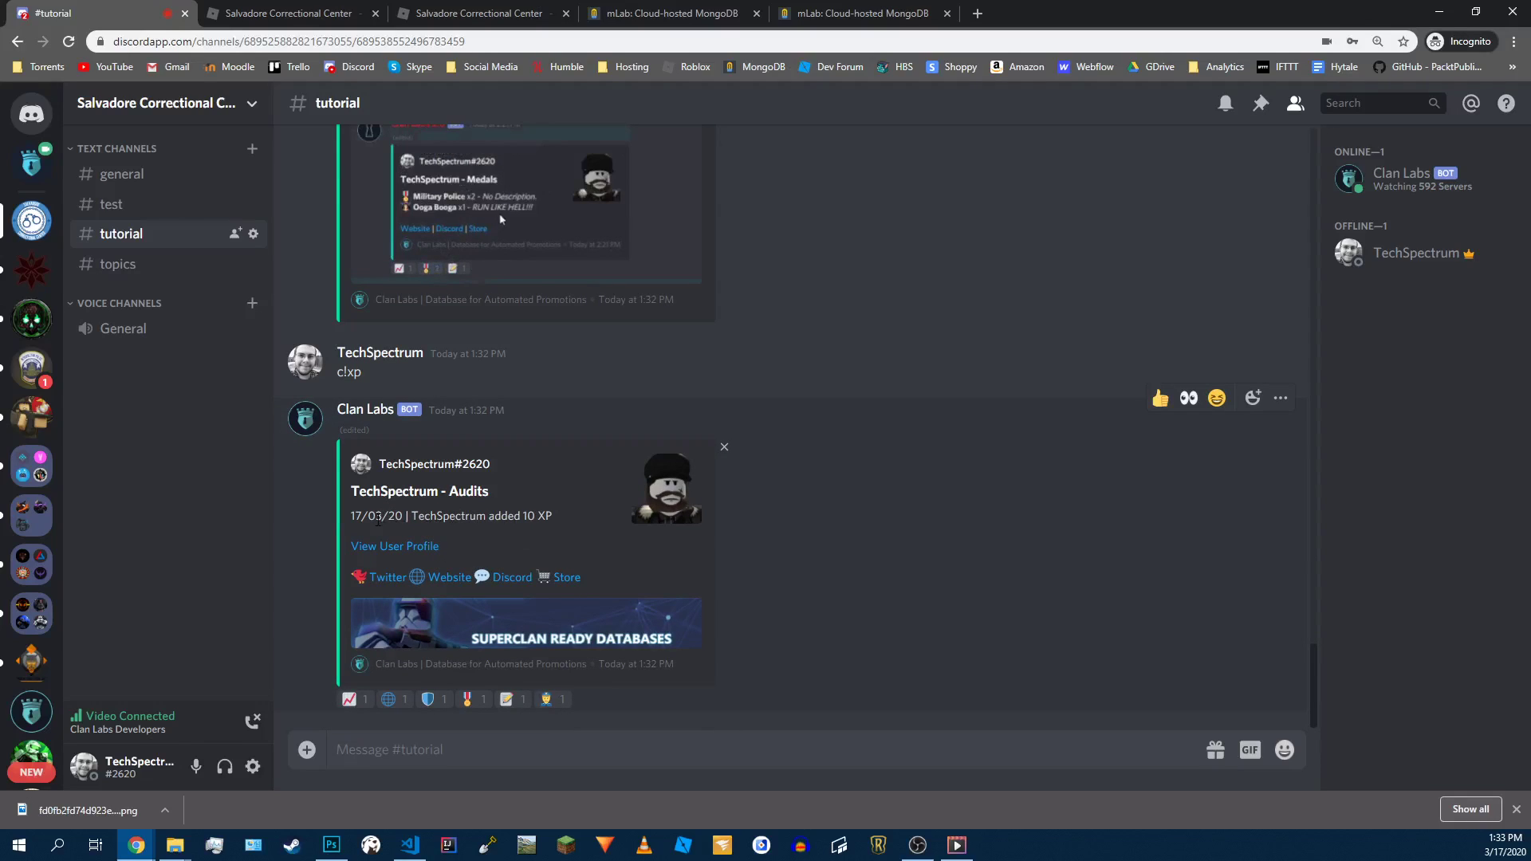
{"action": "double_click", "coordinate": [451, 520]}
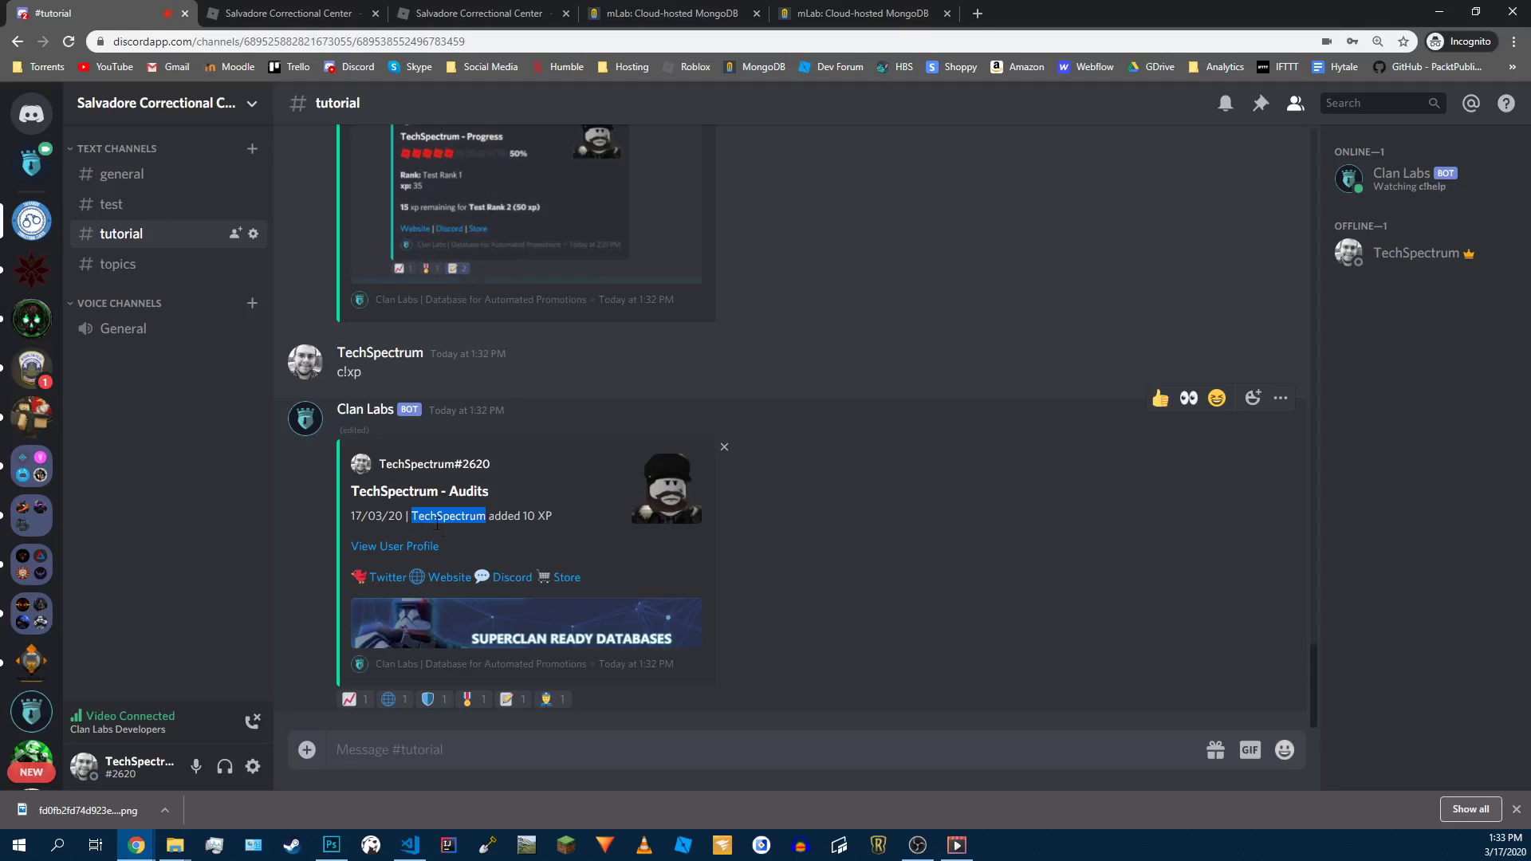
{"action": "left_click", "coordinate": [545, 700]}
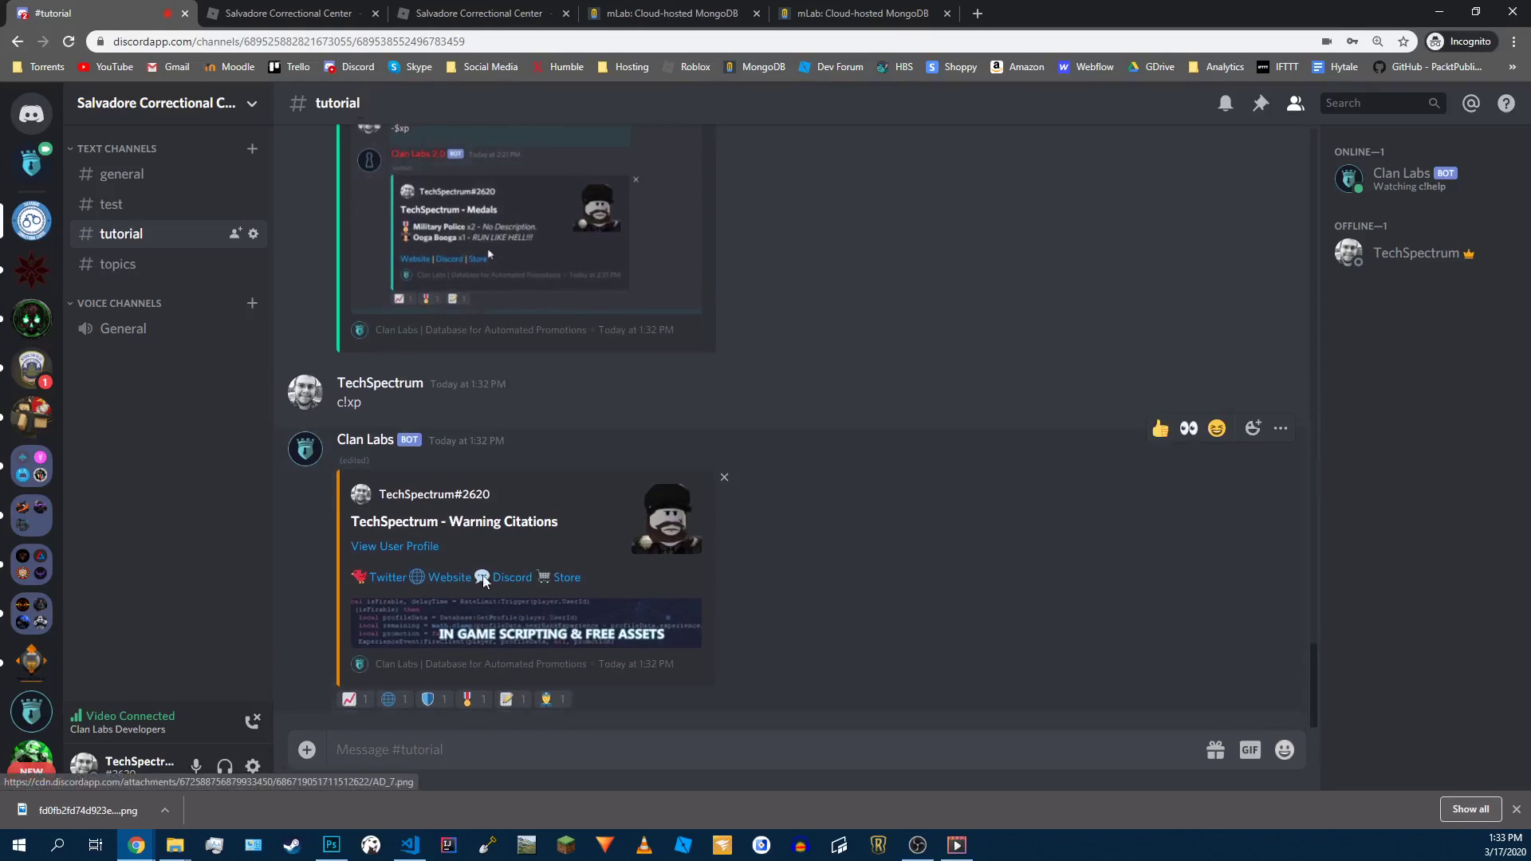
{"action": "left_click", "coordinate": [161, 271]}
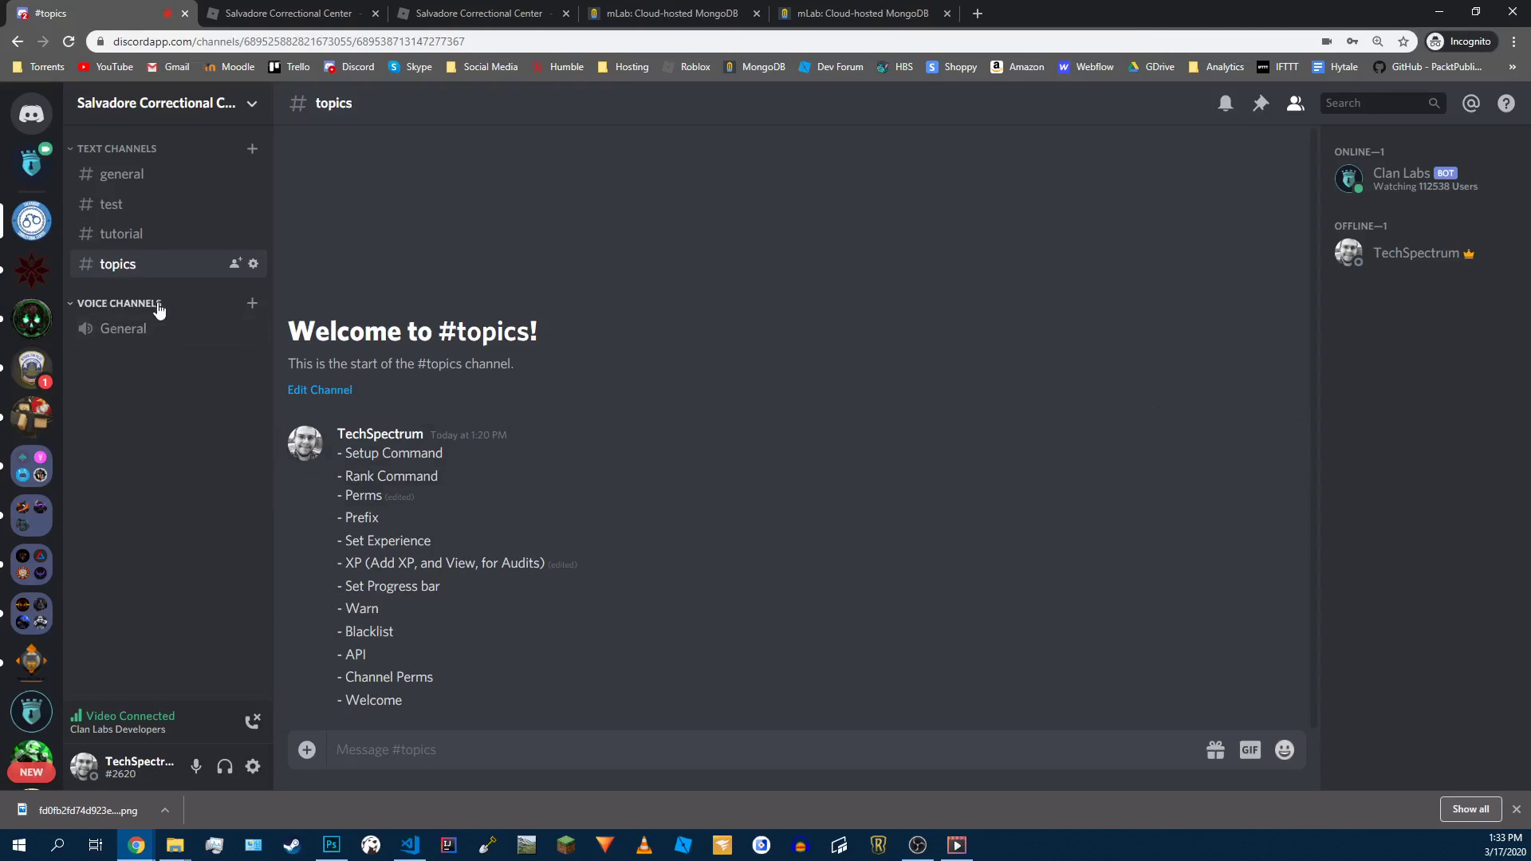
{"action": "left_click", "coordinate": [140, 239]}
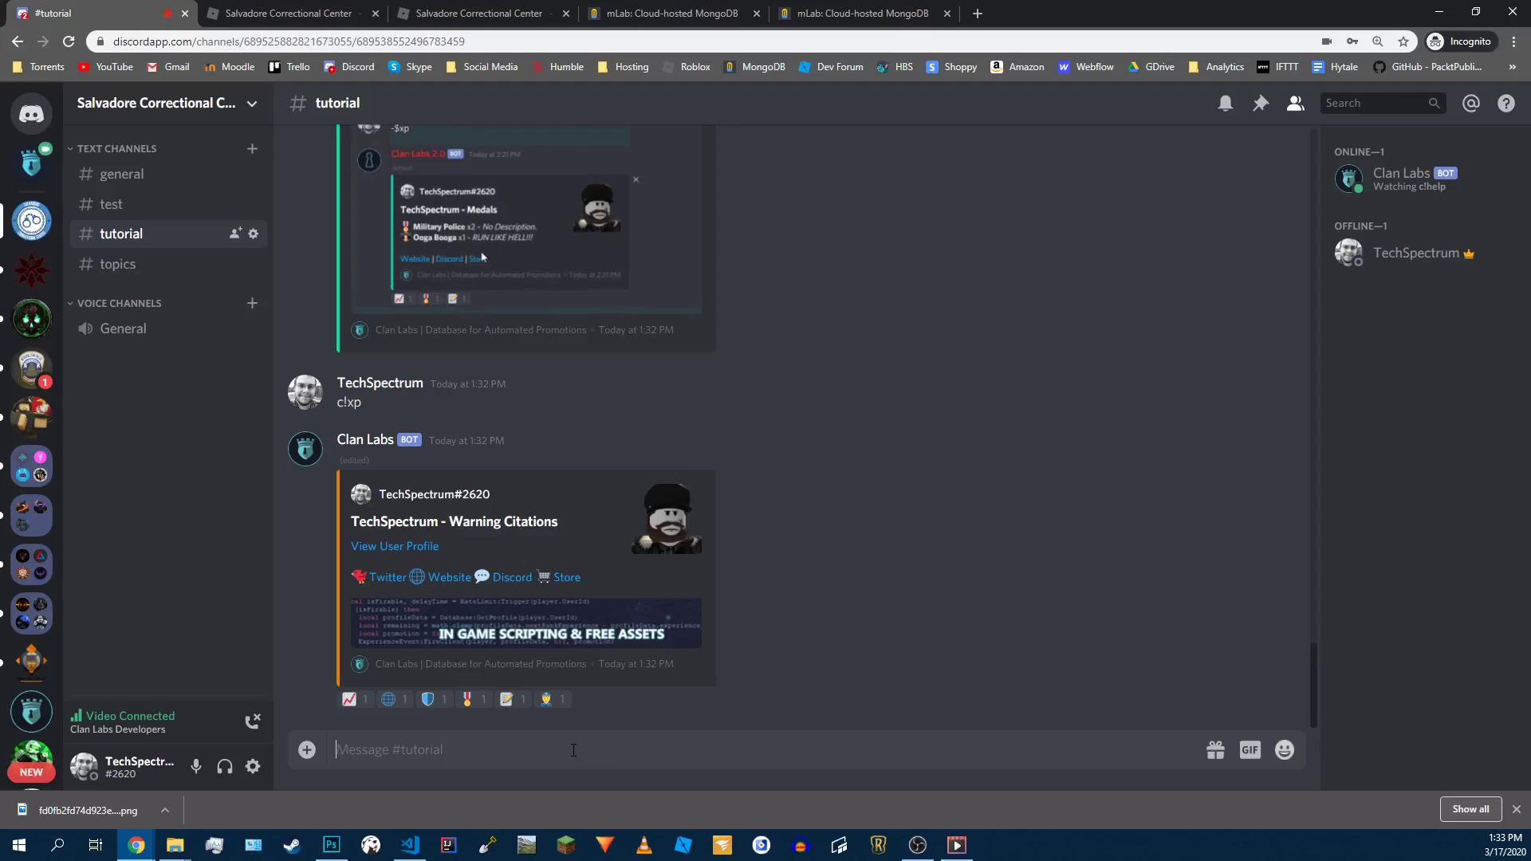
Step: Request c!verify for your account, reply cancel, then send c!perm to view permission roles
{"action": "type", "text": "c"}
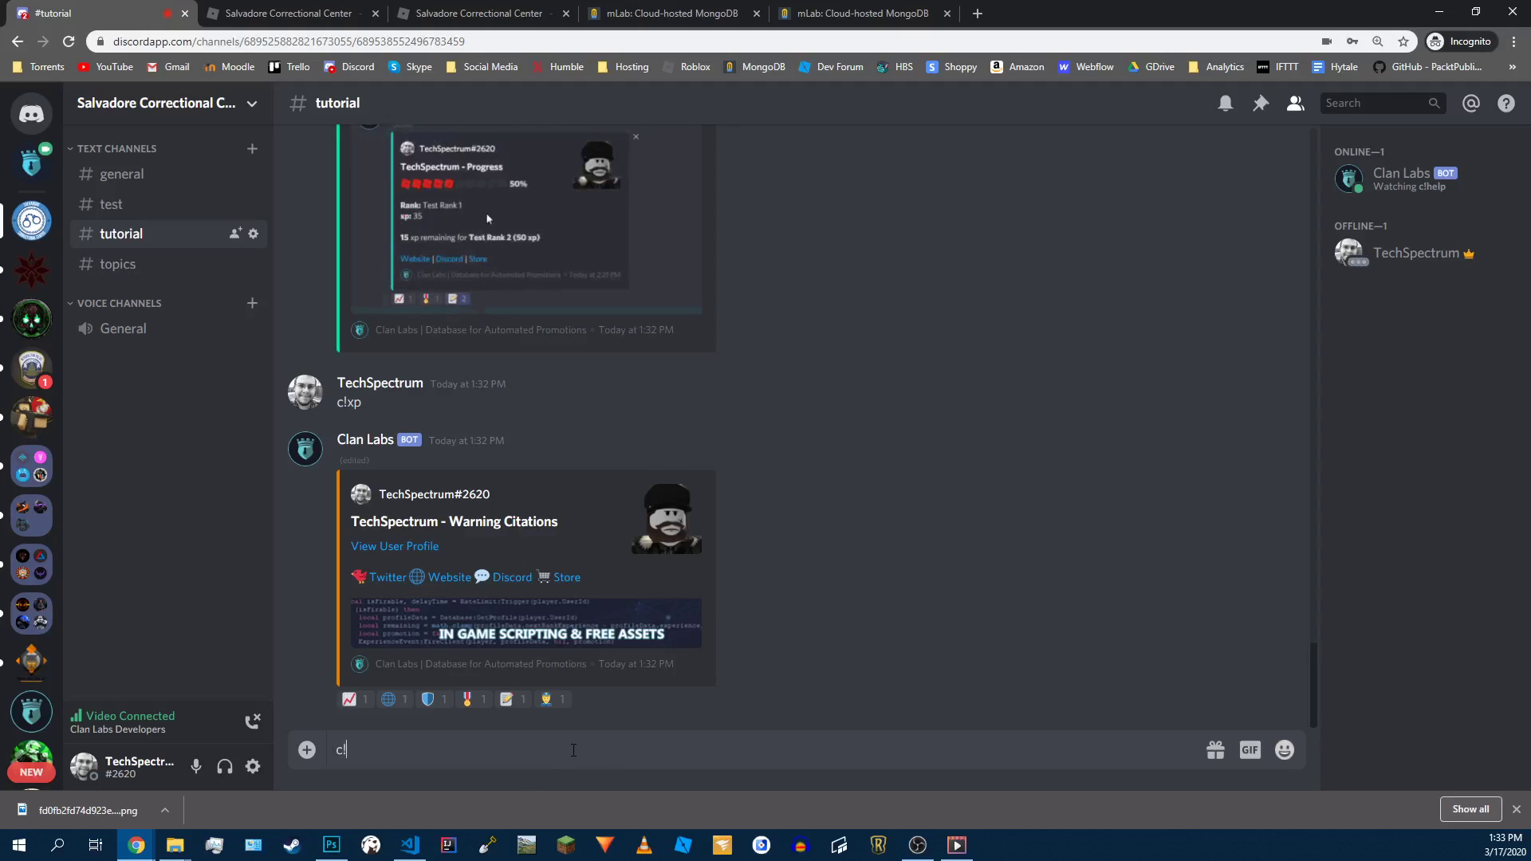
{"action": "type", "text": "!verify"}
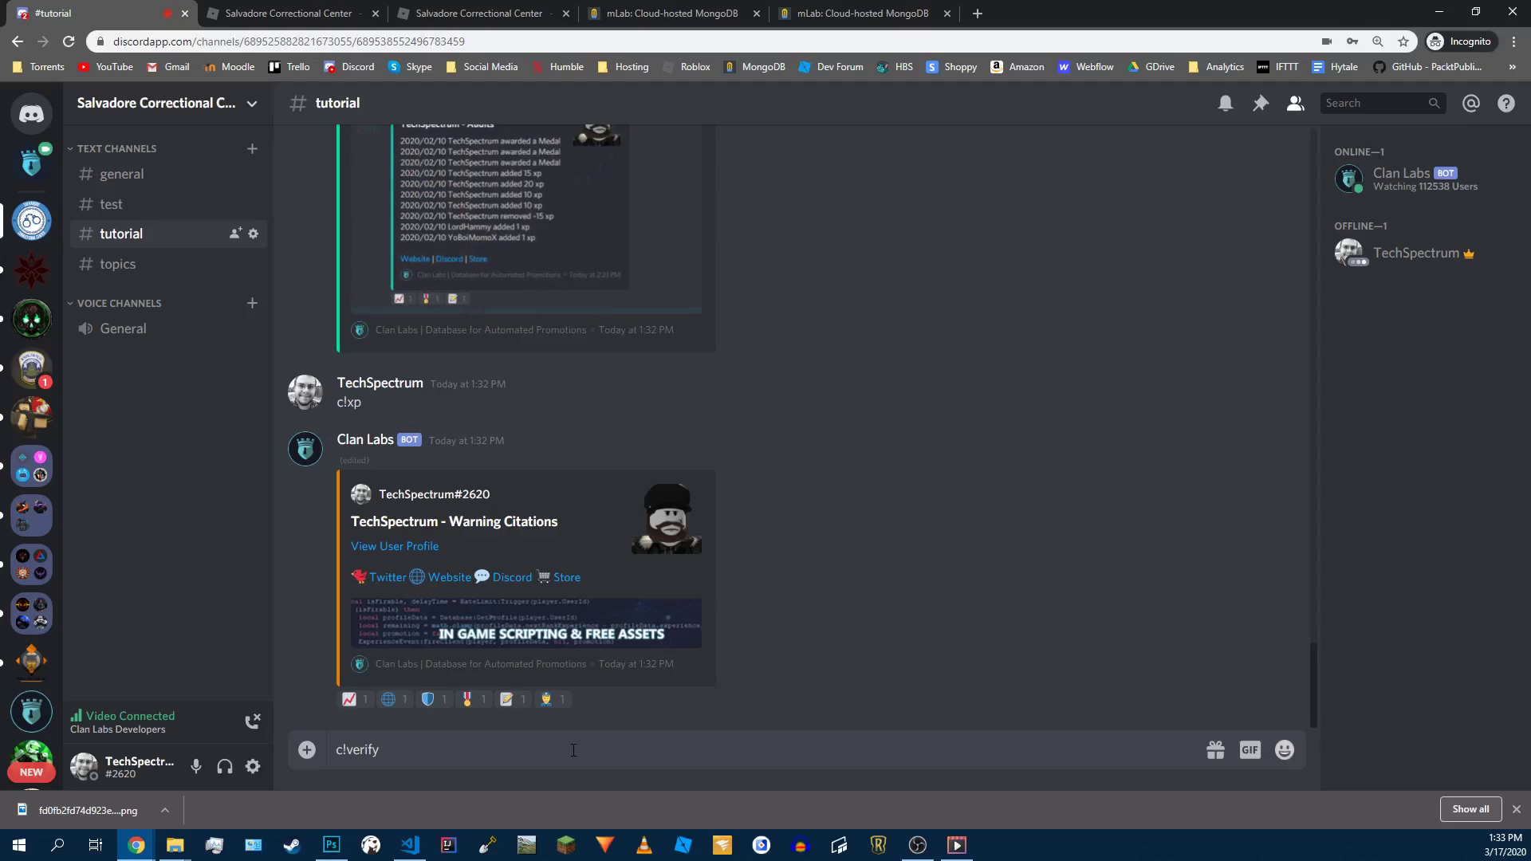
{"action": "key", "text": "Return"}
{"action": "type", "text": "c"}
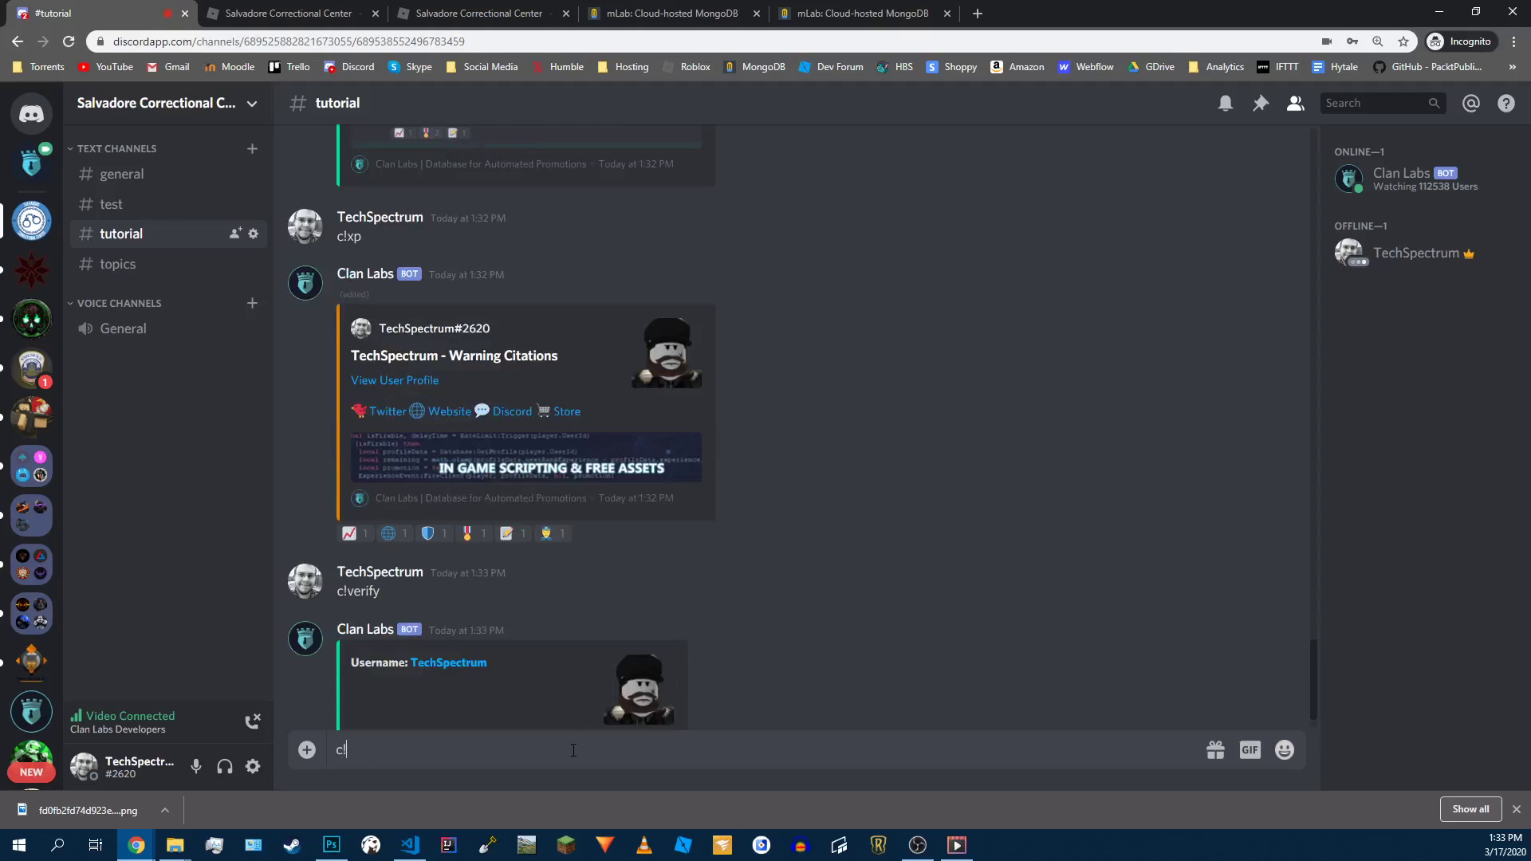
{"action": "type", "text": "!verify TechSpectrum"}
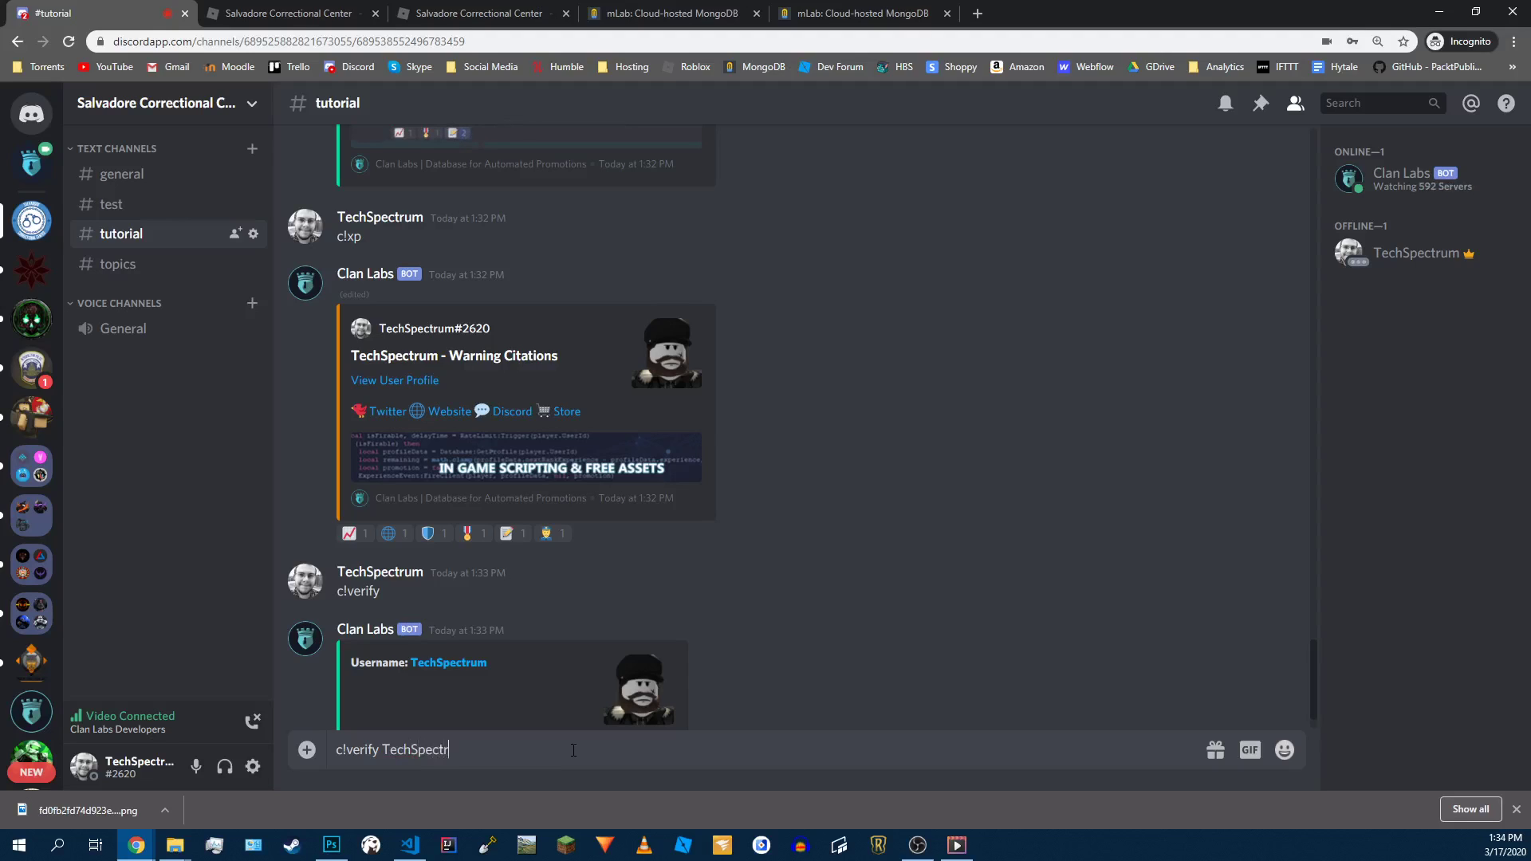
{"action": "key", "text": "Return"}
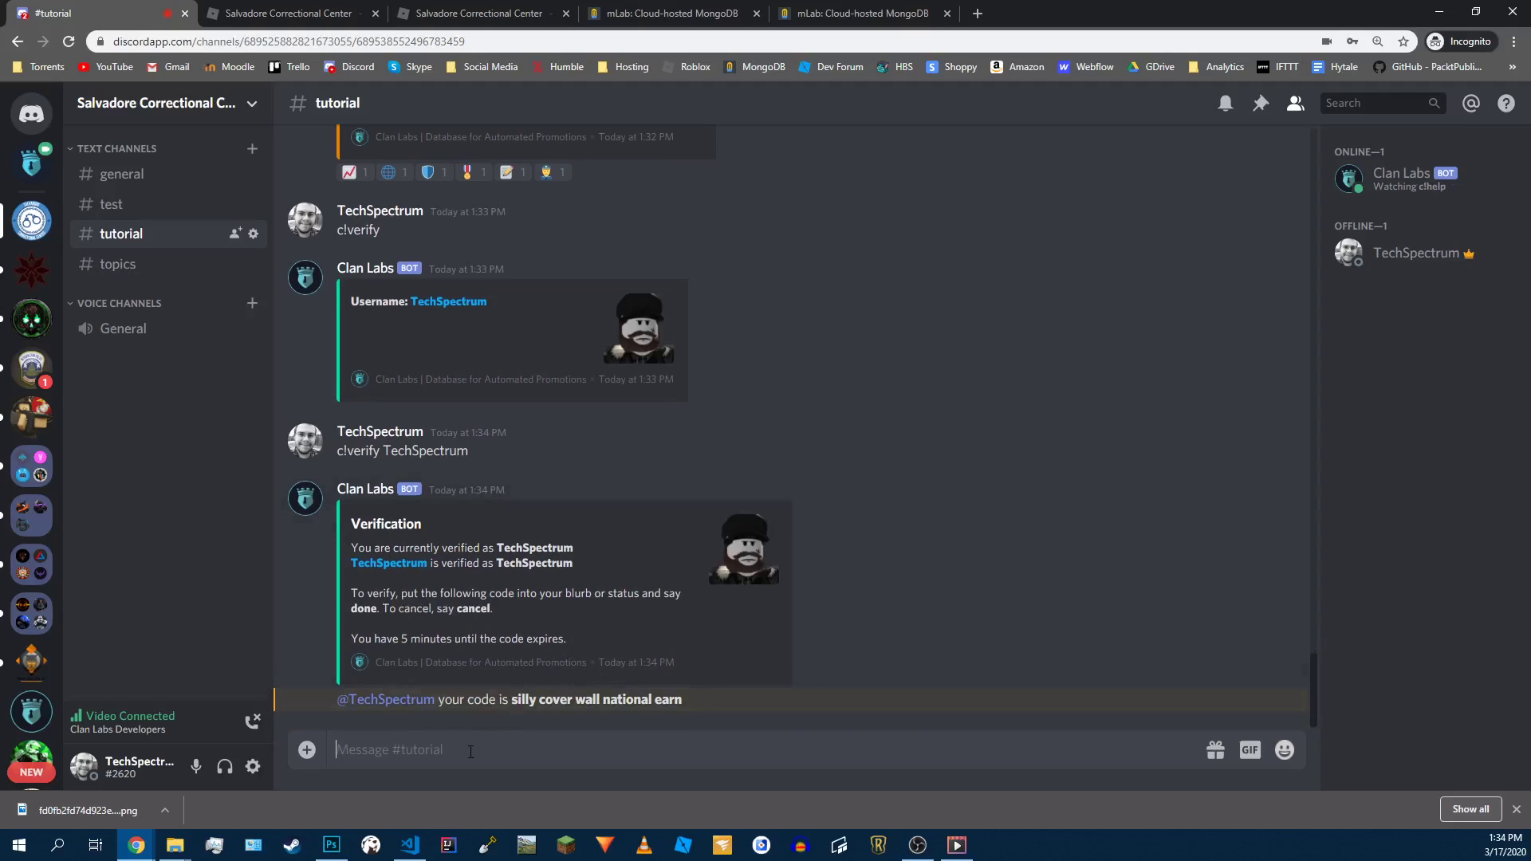
{"action": "type", "text": "cancel"}
{"action": "key", "text": "Return"}
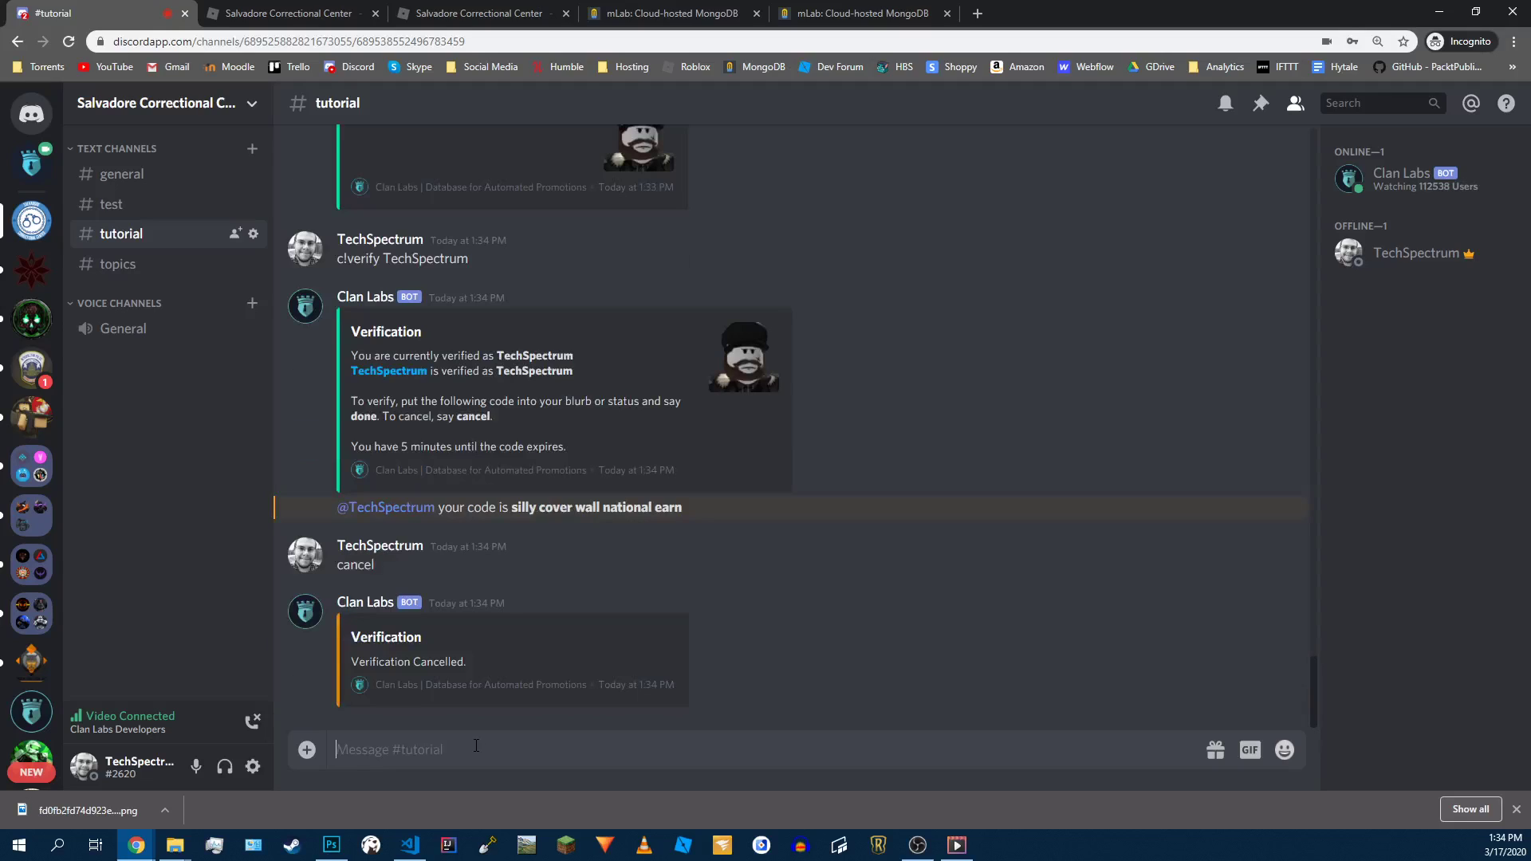
{"action": "type", "text": "c!perm"}
{"action": "key", "text": "Return"}
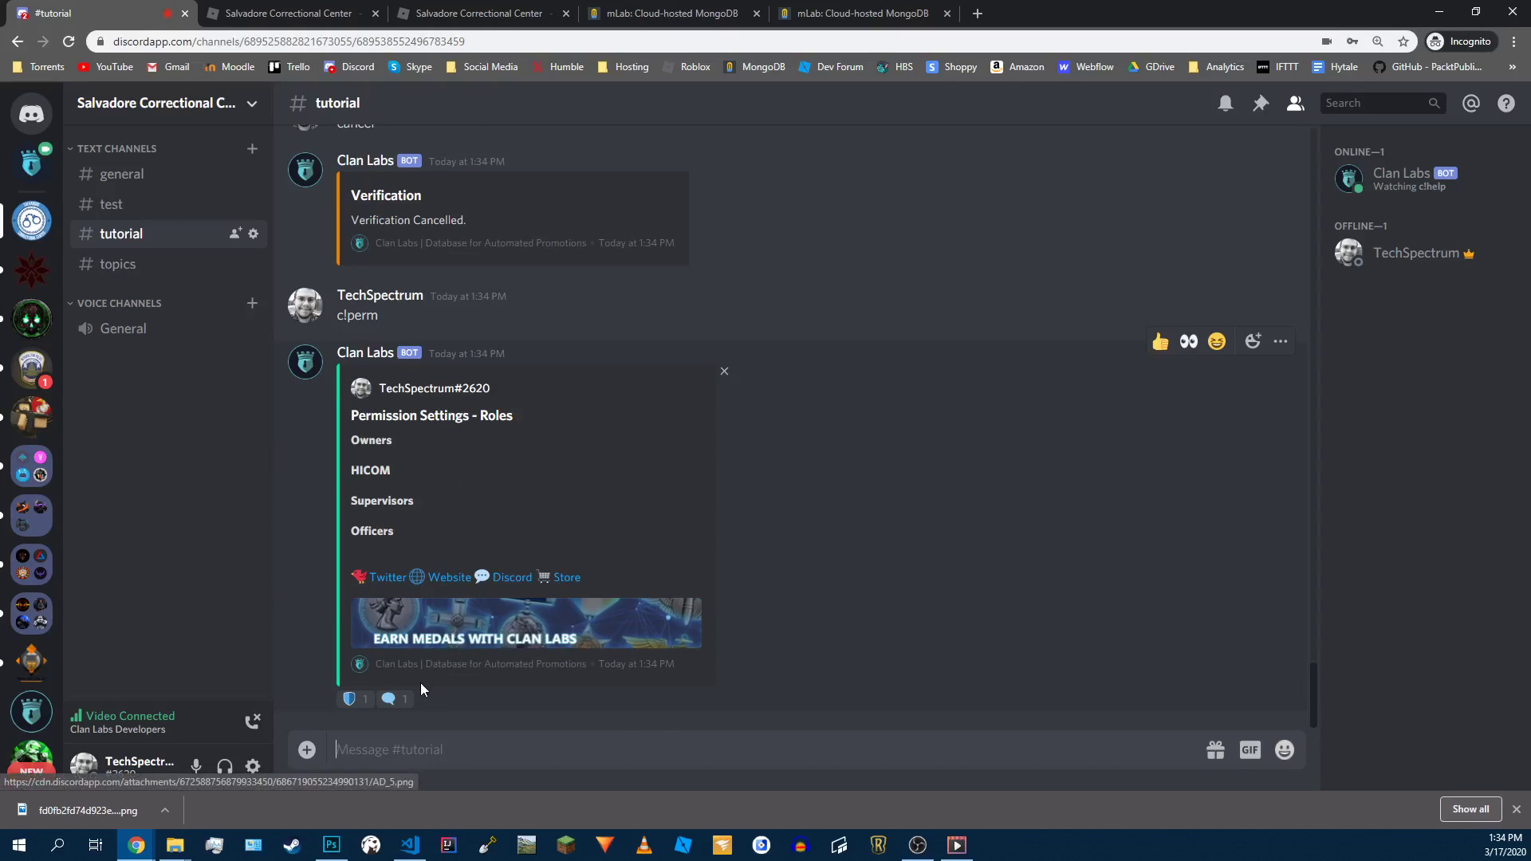
{"action": "left_click", "coordinate": [401, 700]}
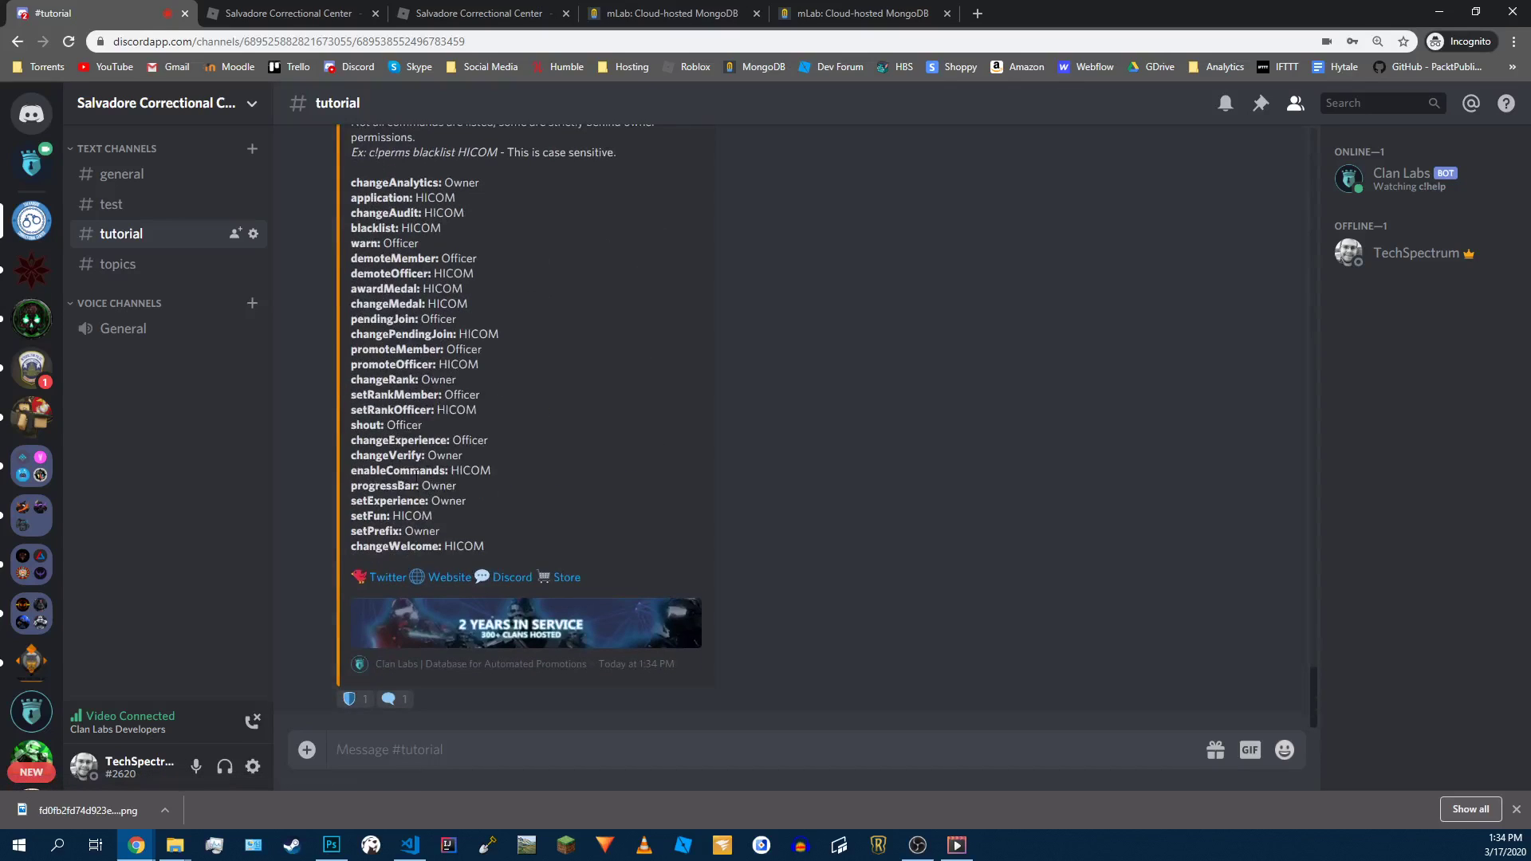
{"action": "scroll", "coordinate": [408, 582], "scroll_direction": "up", "scroll_amount": 3}
{"action": "scroll", "coordinate": [400, 644], "scroll_direction": "down", "scroll_amount": 2}
{"action": "scroll", "coordinate": [366, 702], "scroll_direction": "up", "scroll_amount": 2}
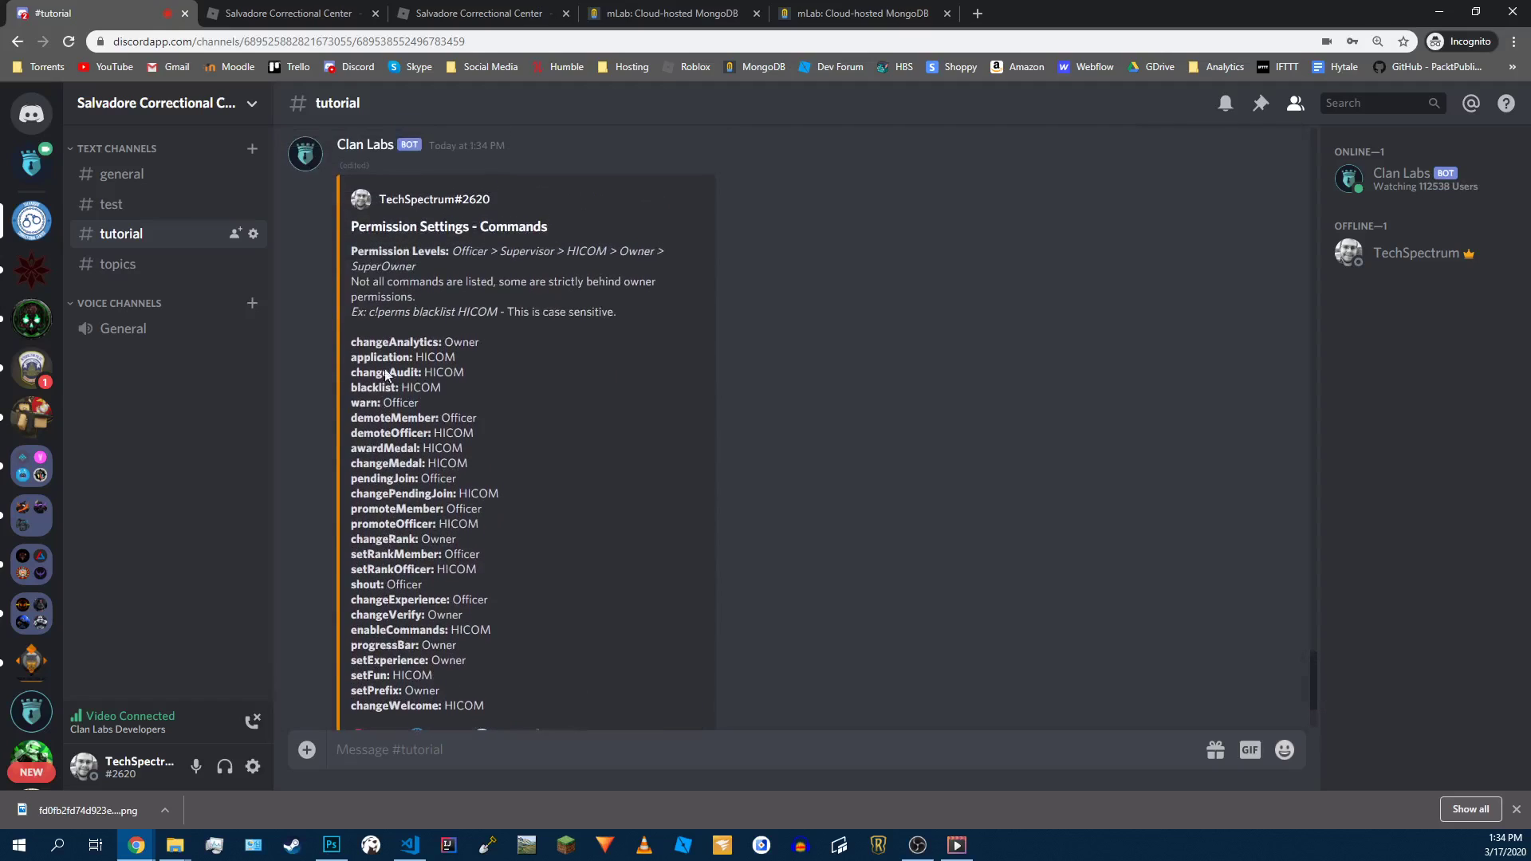
{"action": "scroll", "coordinate": [361, 647], "scroll_direction": "down", "scroll_amount": 2}
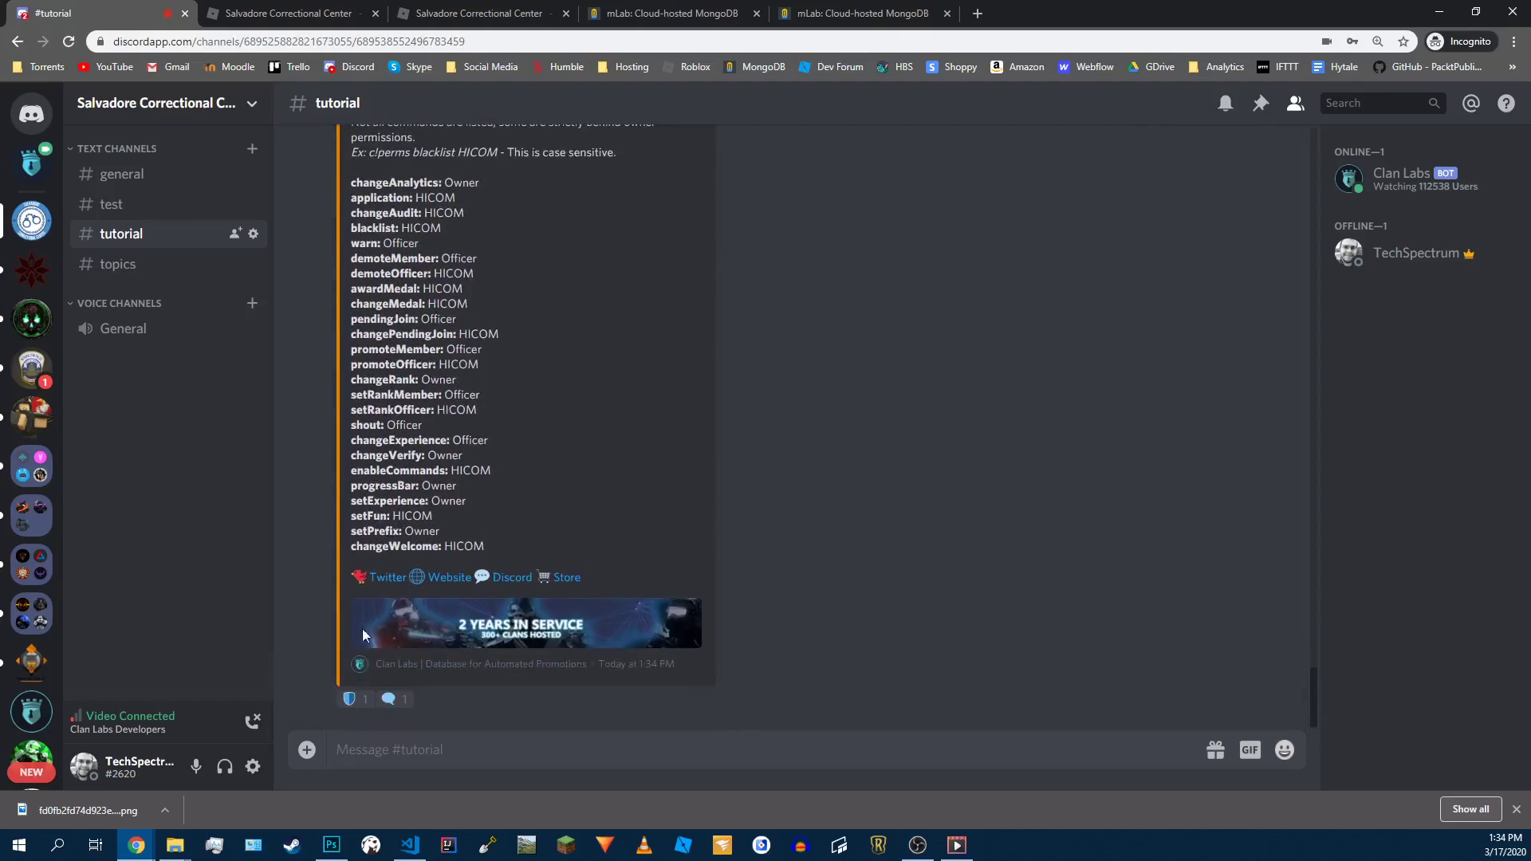
{"action": "left_click", "coordinate": [359, 698]}
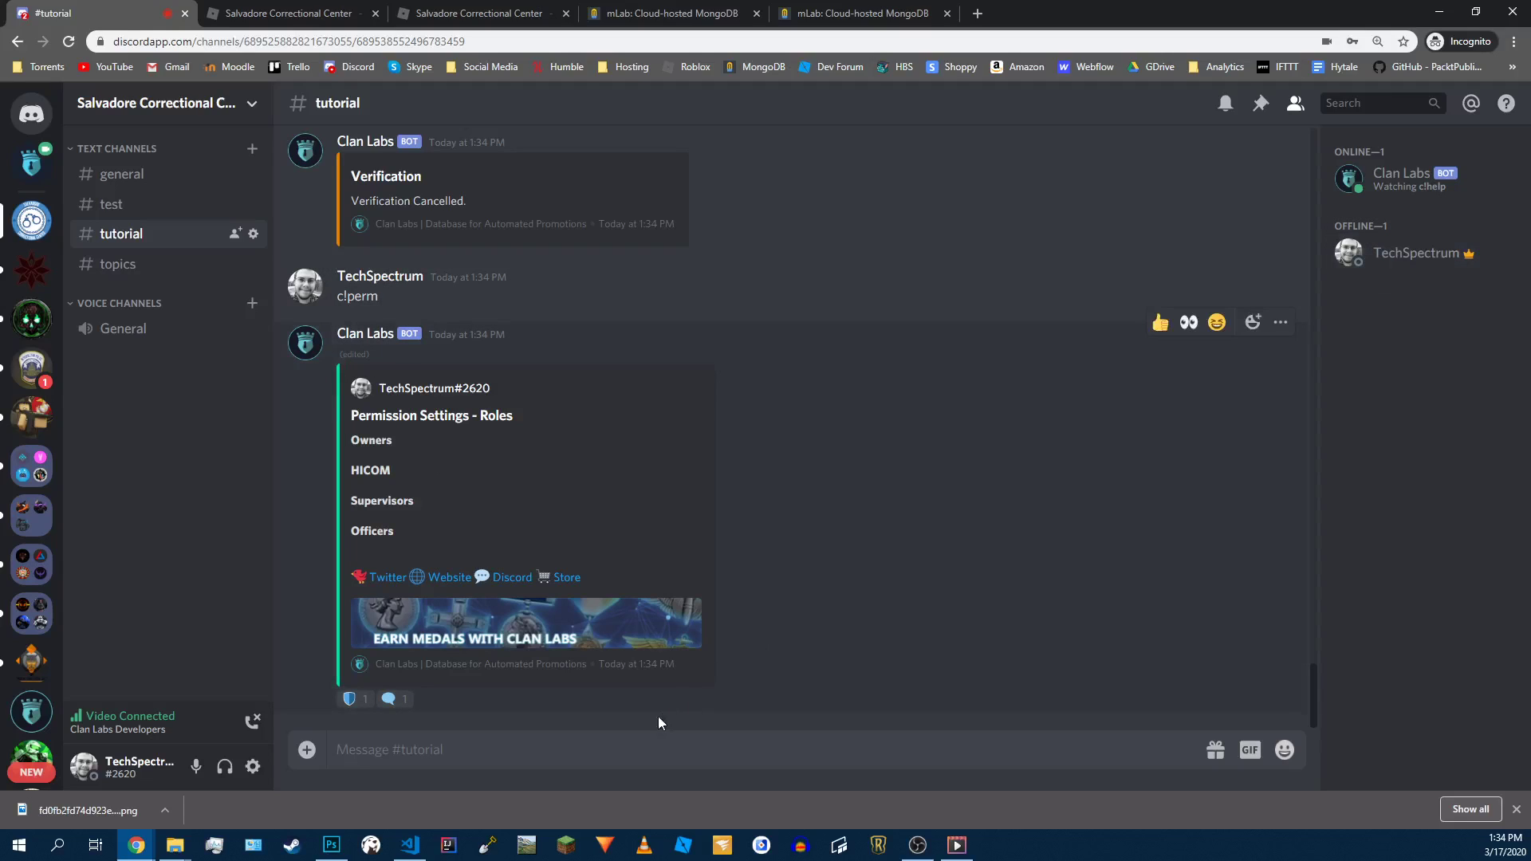
Step: Add yourself as Owner with c!perm owner add and a mention of your account
{"action": "left_click", "coordinate": [586, 748]}
{"action": "type", "text": "c!"}
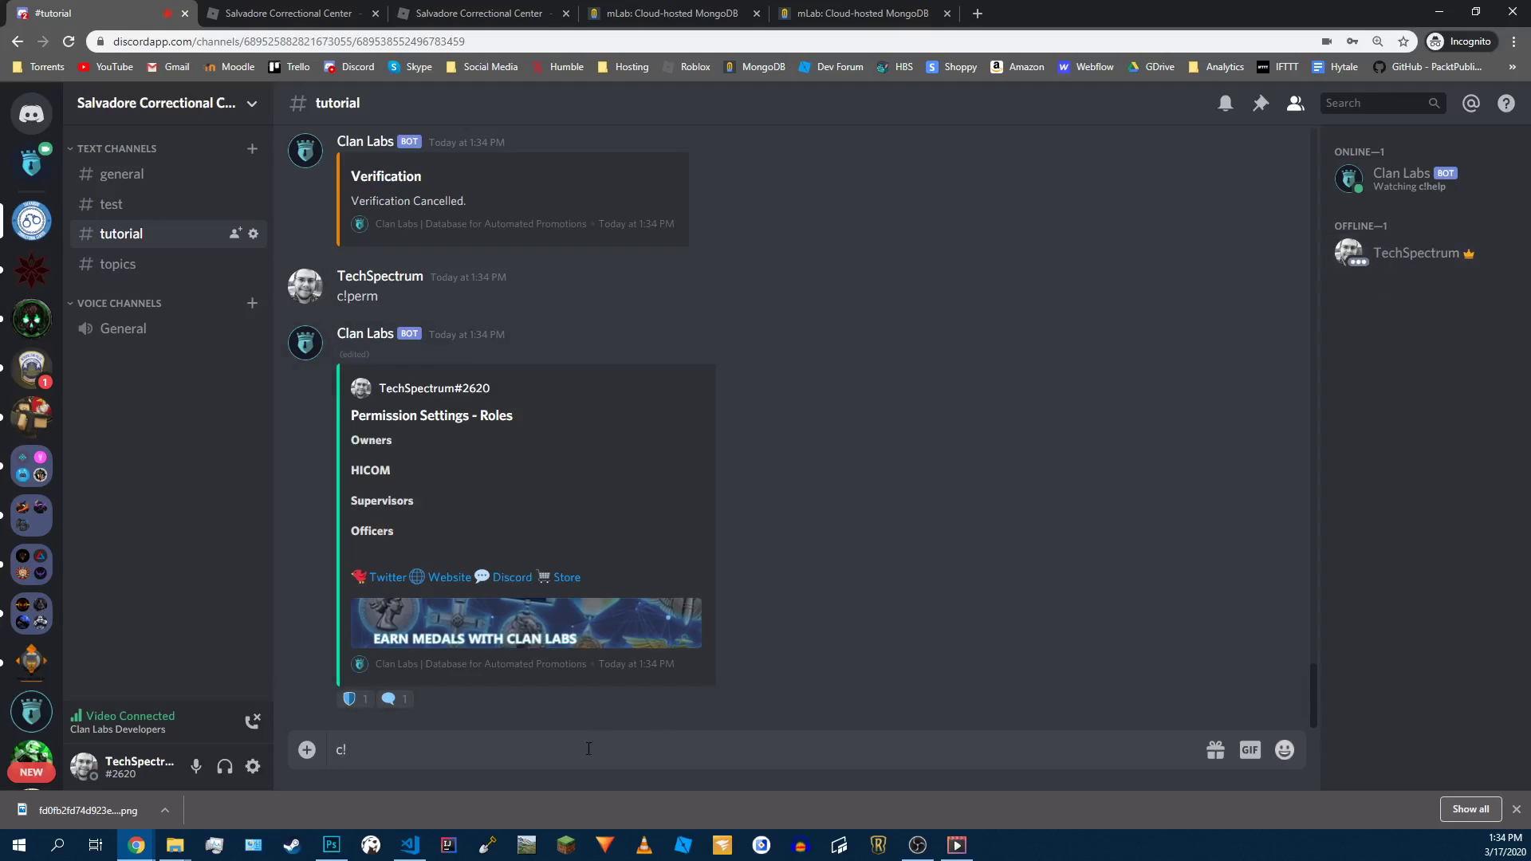
{"action": "type", "text": "x"}
{"action": "key", "text": "BackSpace"}
{"action": "type", "text": "perm owner add @Te"}
{"action": "key", "text": "Return"}
{"action": "key", "text": "Return"}
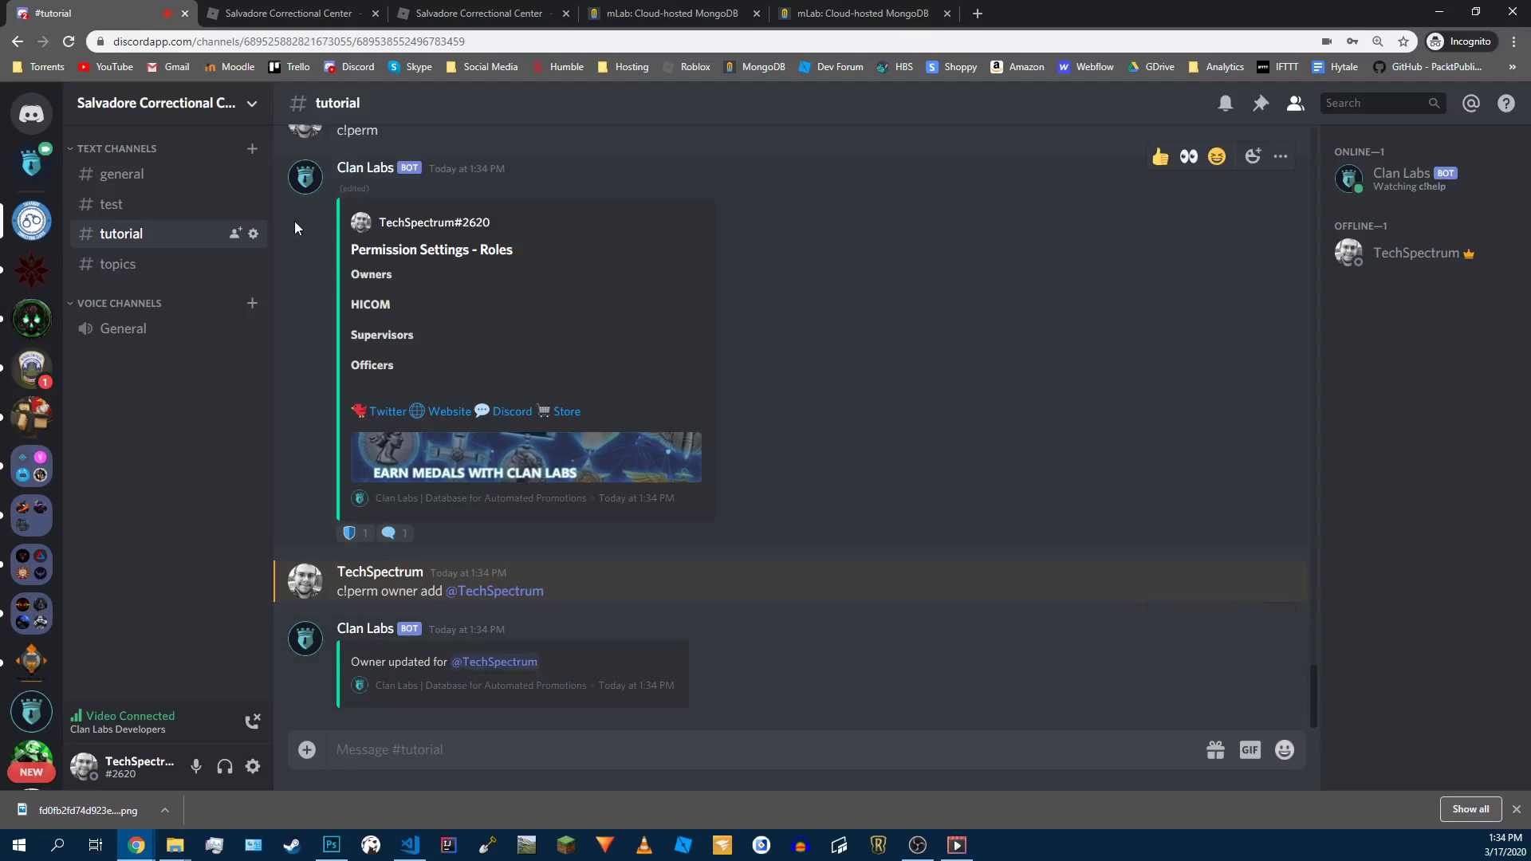
Step: Open the server's Server Settings, then reload Discord after it crashes
{"action": "left_click", "coordinate": [259, 108]}
{"action": "left_click", "coordinate": [138, 217]}
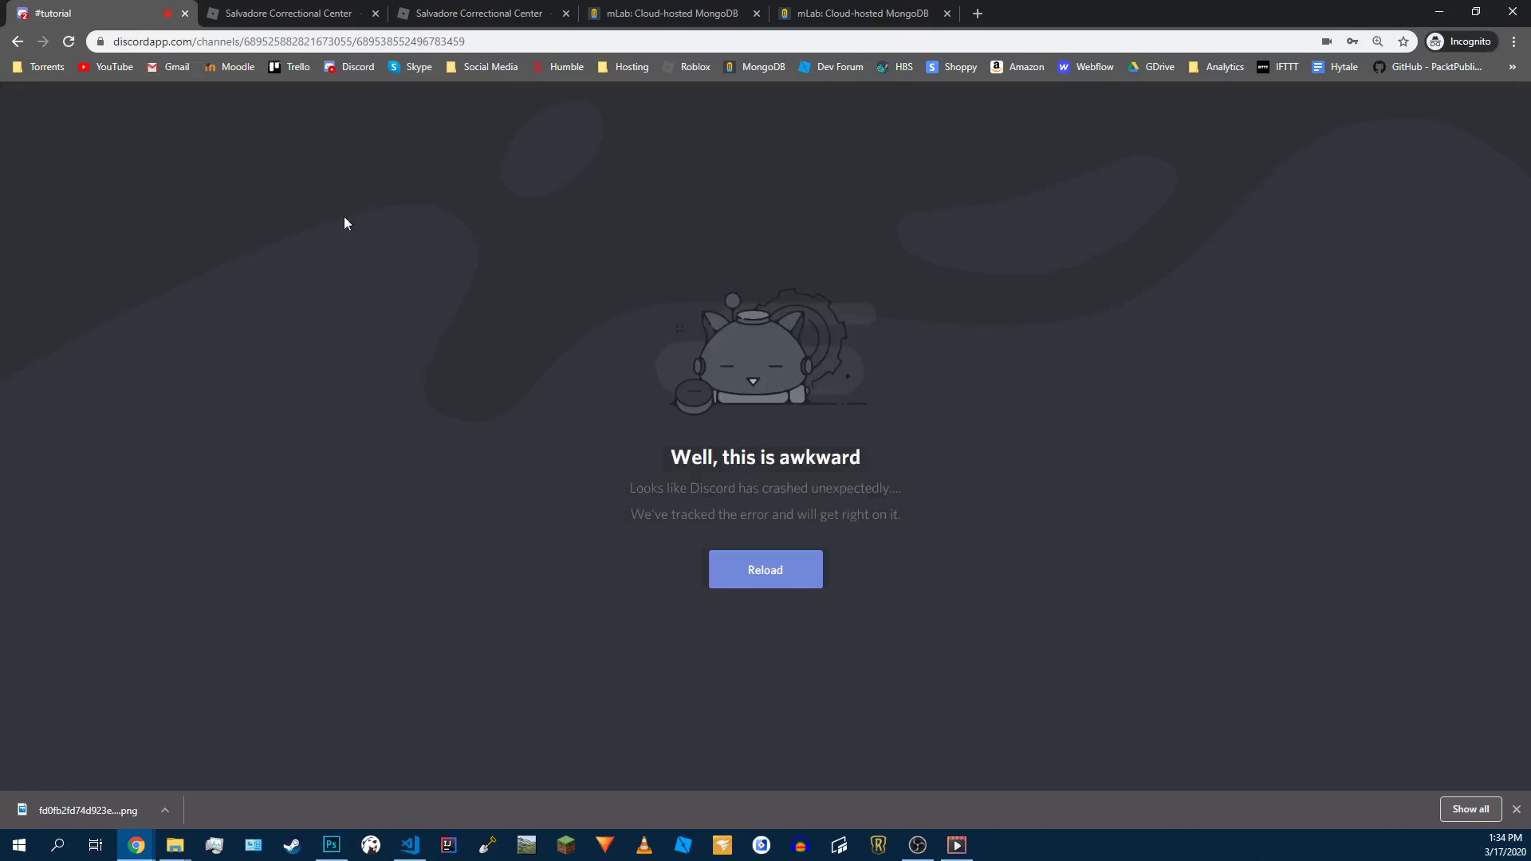
{"action": "left_click", "coordinate": [767, 579]}
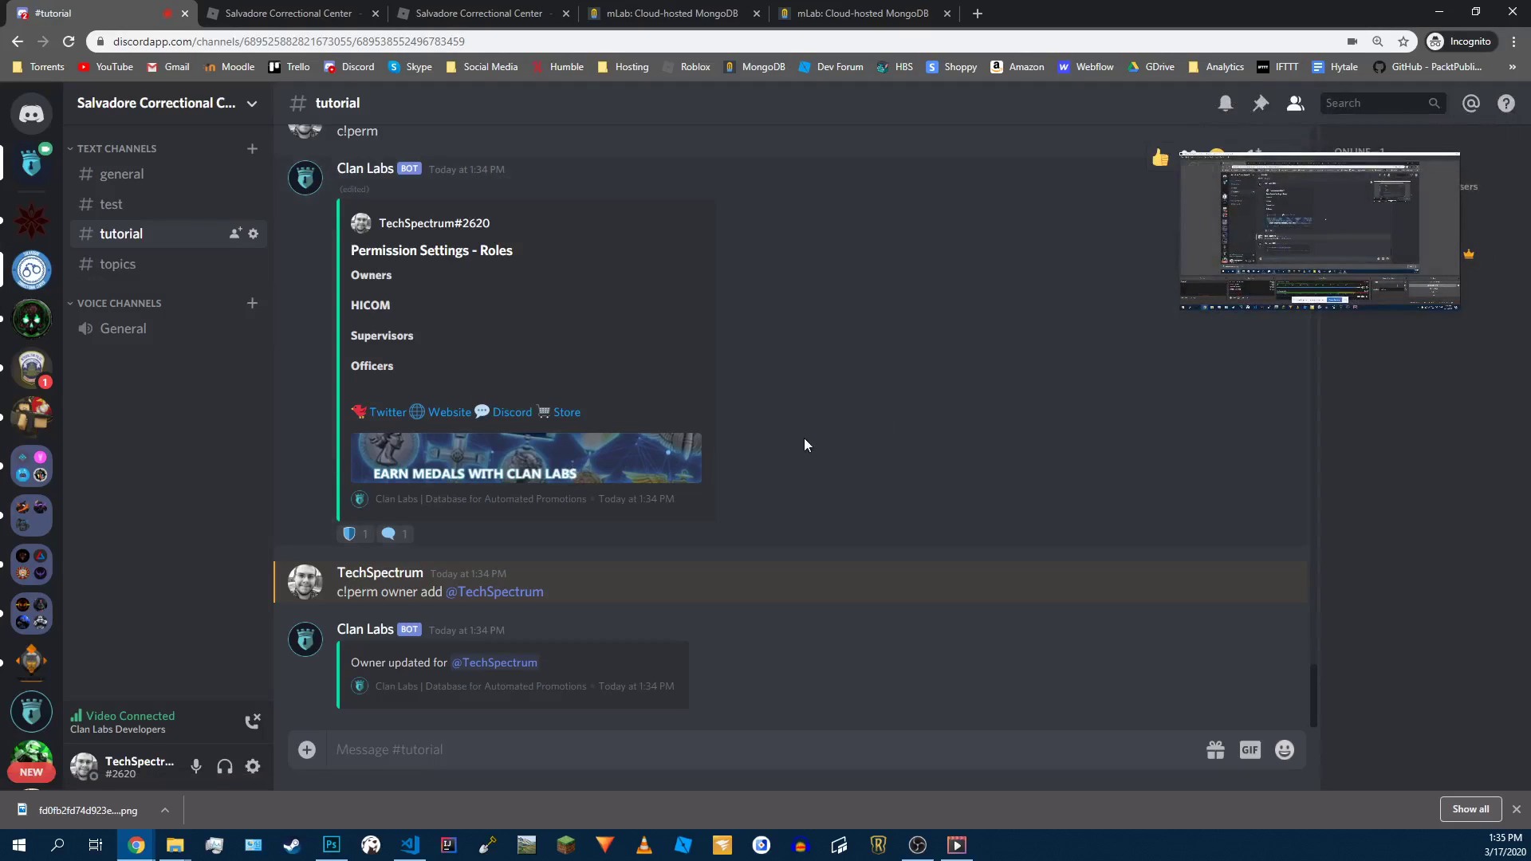
Step: Open the server's Roles settings and view the HICOM role
{"action": "left_click", "coordinate": [227, 112]}
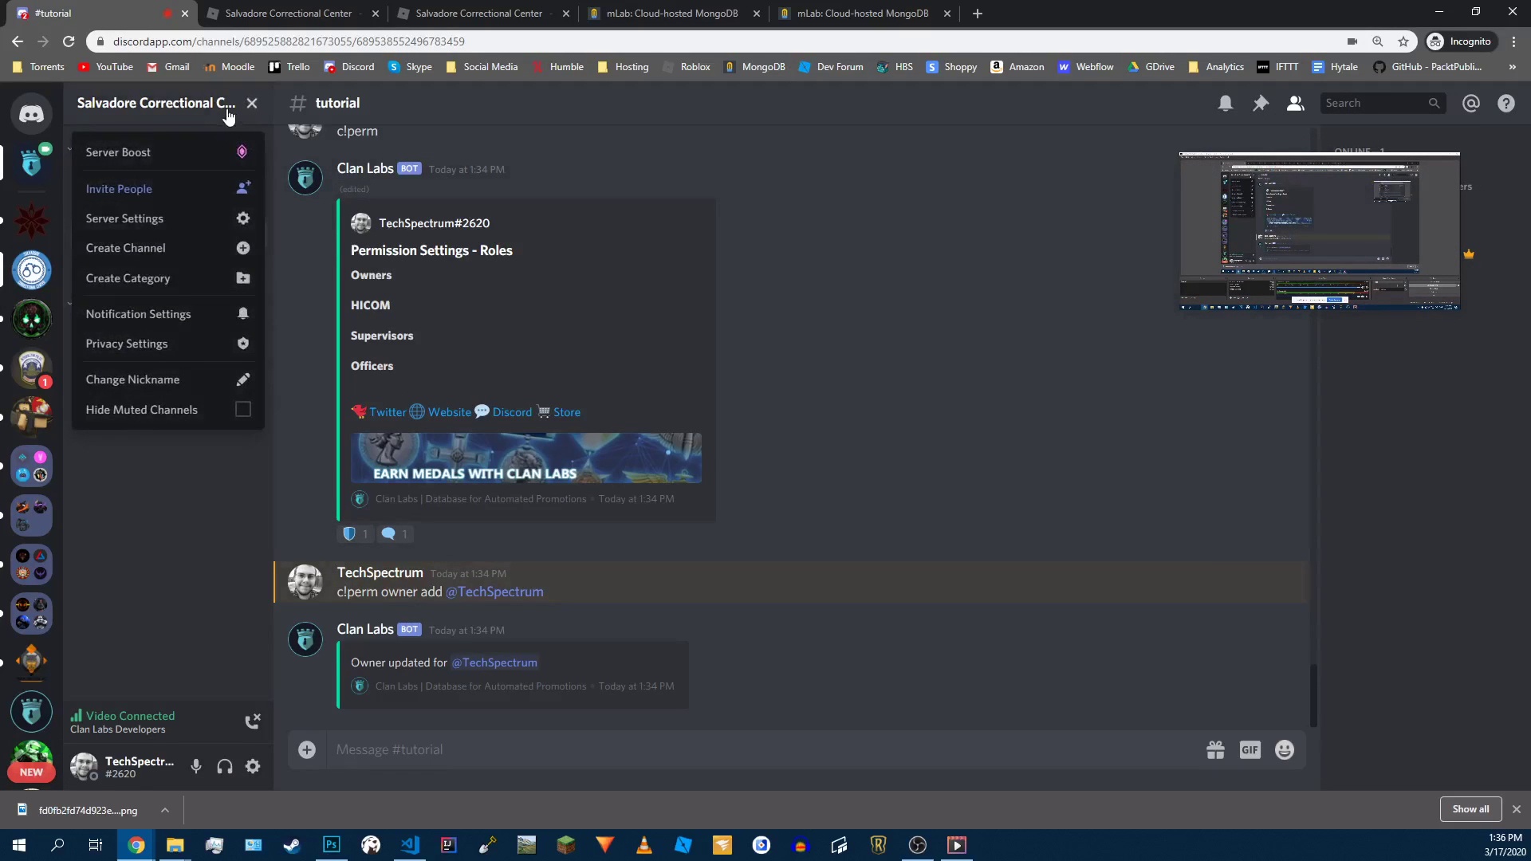
{"action": "left_click", "coordinate": [142, 218]}
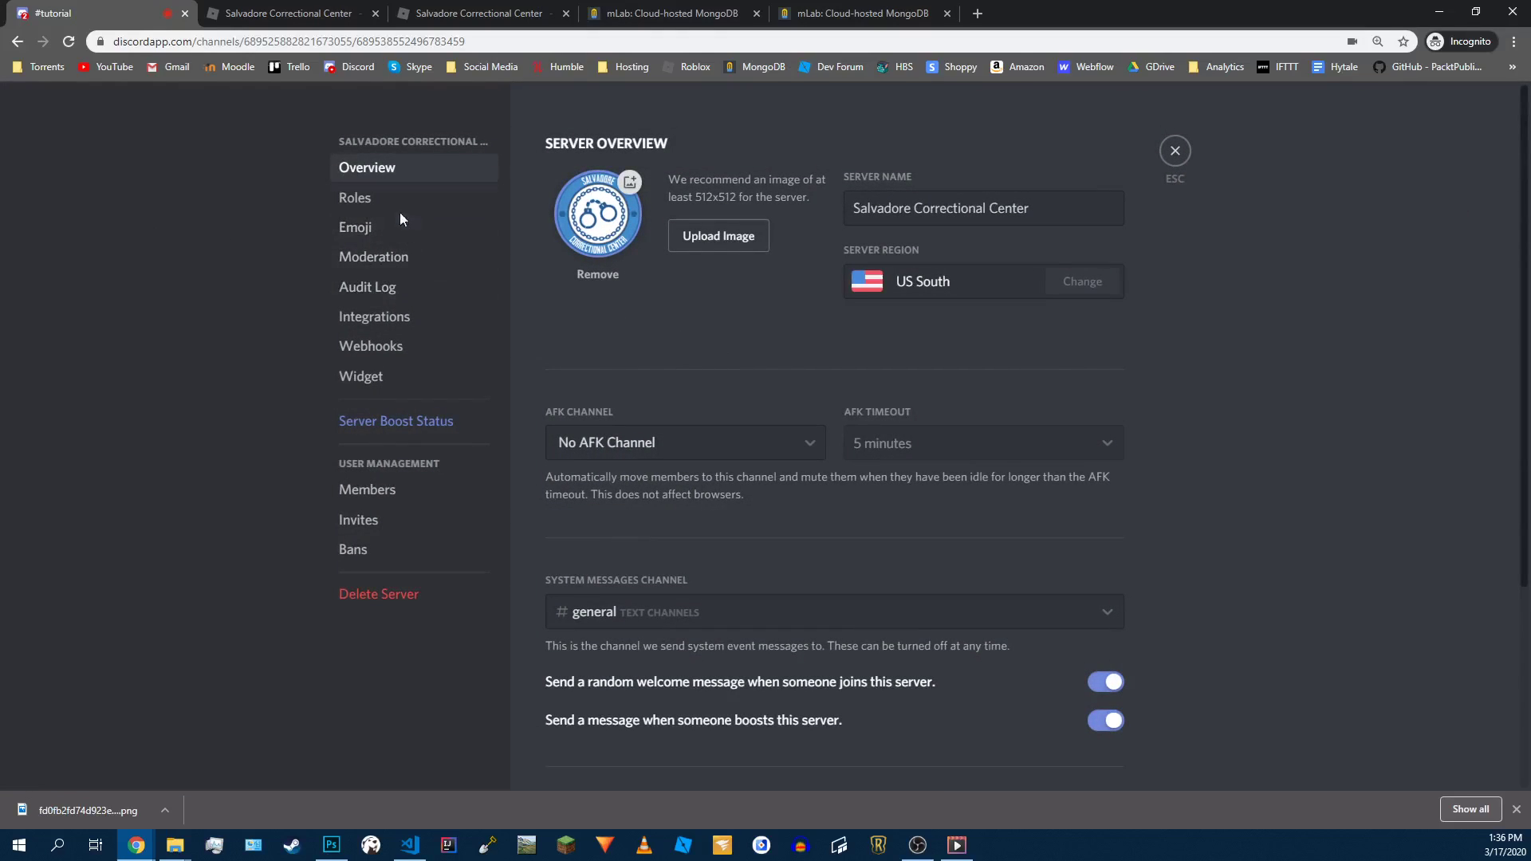
{"action": "left_click", "coordinate": [354, 197]}
{"action": "left_click", "coordinate": [590, 209]}
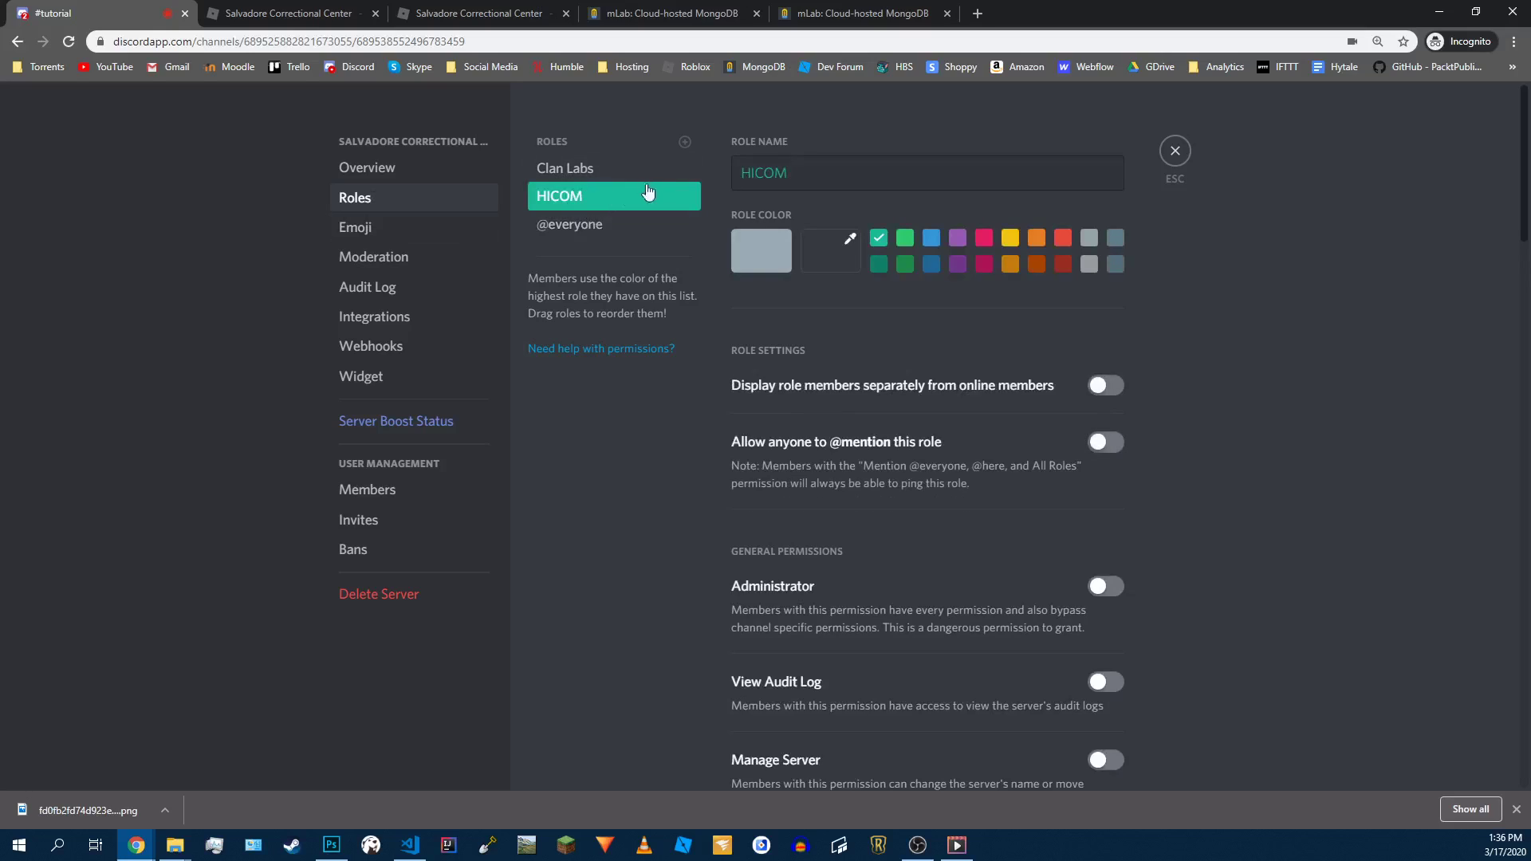
Step: Add a new pink role named Cadet, save it, and close Server Settings
{"action": "left_click", "coordinate": [684, 142]}
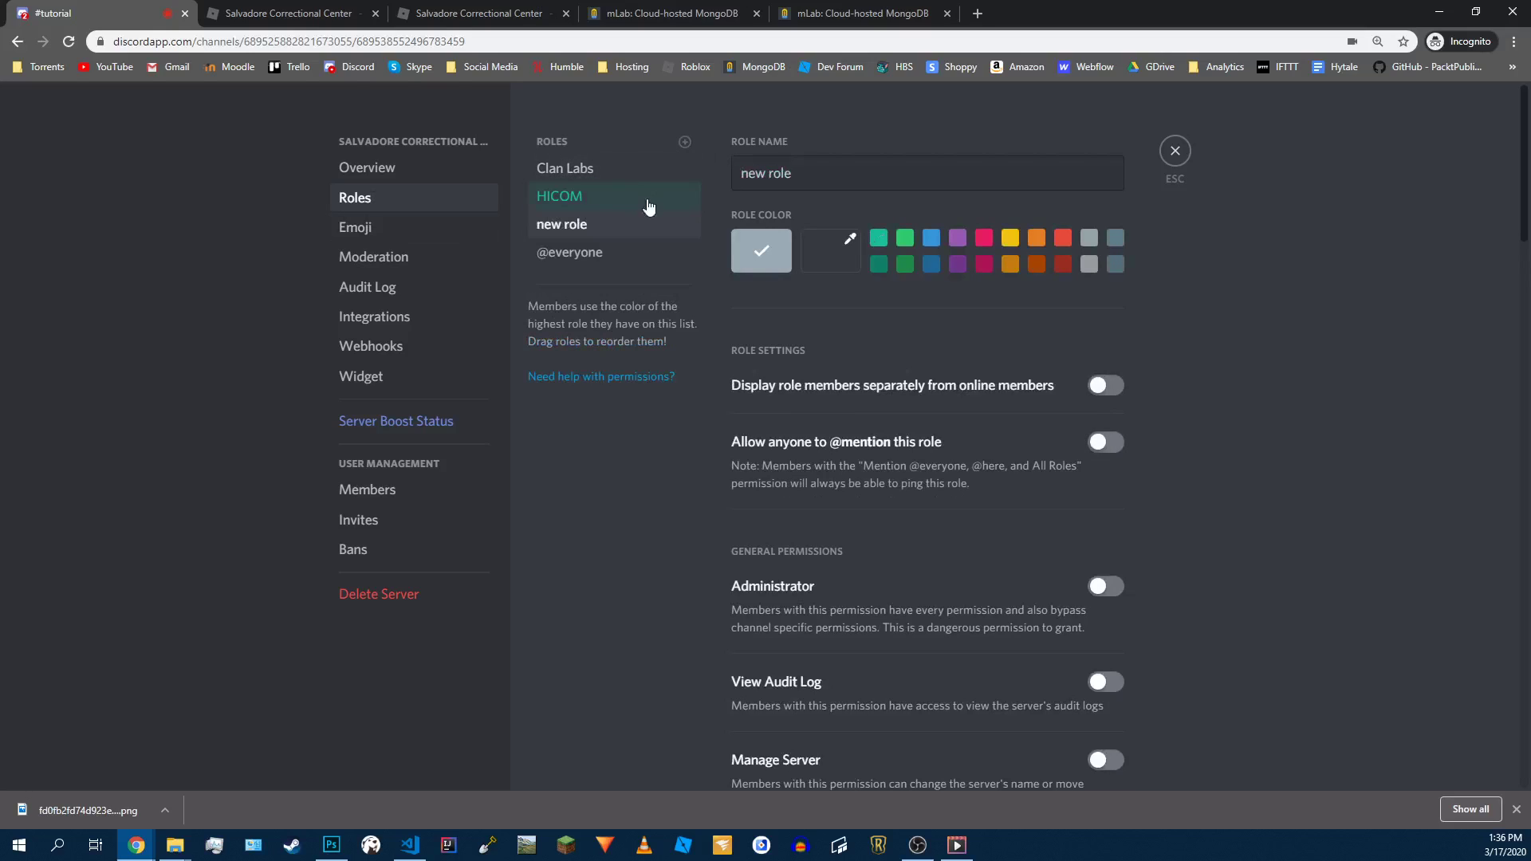
{"action": "triple_click", "coordinate": [754, 176]}
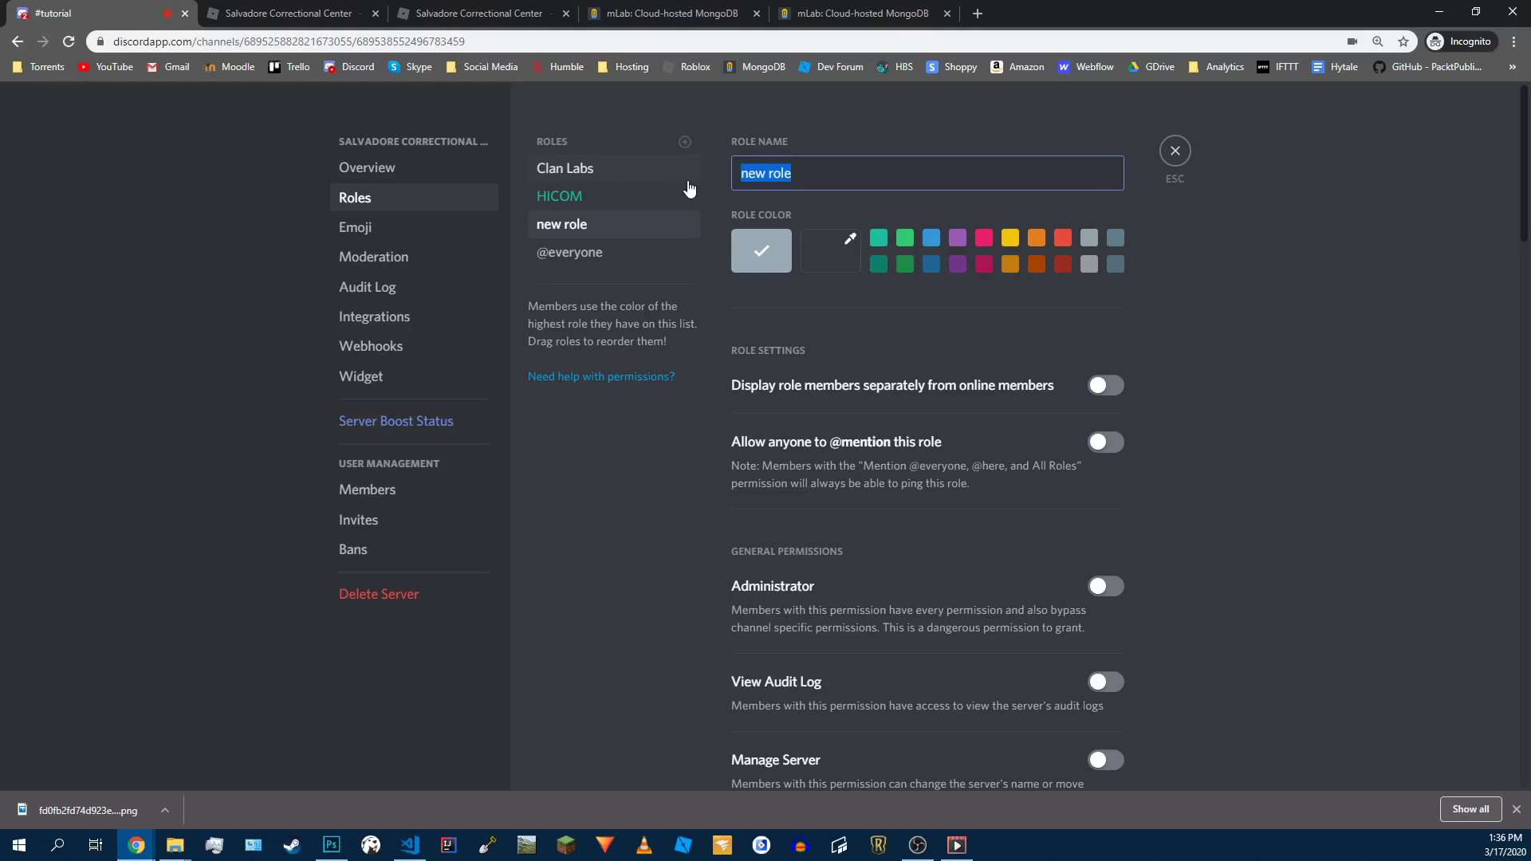
{"action": "type", "text": "Jun"}
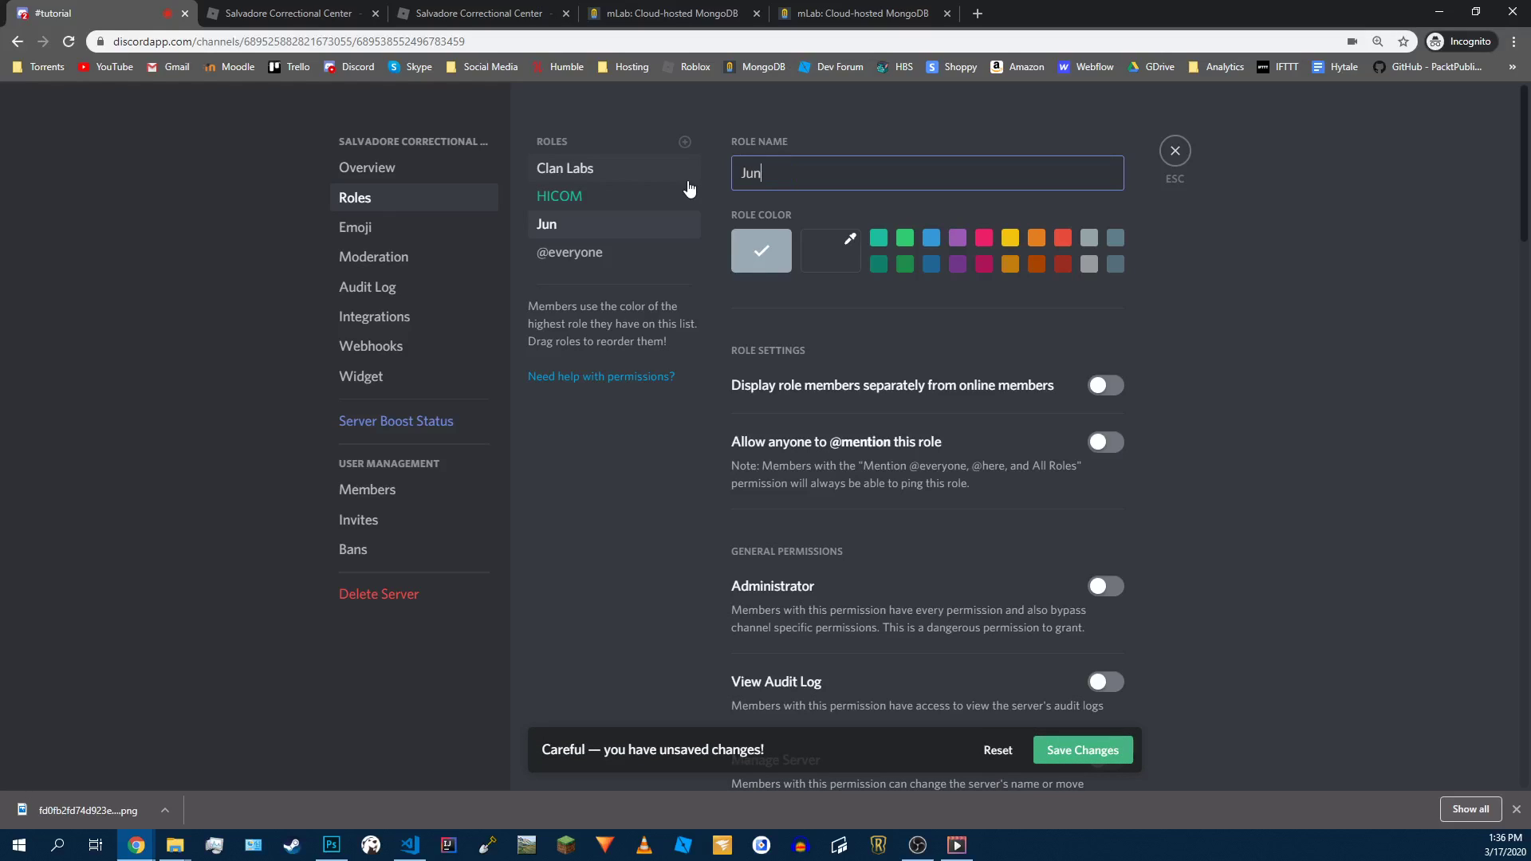
{"action": "type", "text": "ior Officer"}
{"action": "key", "text": "ctrl+a"}
{"action": "key", "text": "BackSpace"}
{"action": "type", "text": "Cadet"}
{"action": "left_click", "coordinate": [986, 265]}
{"action": "left_click", "coordinate": [1100, 749]}
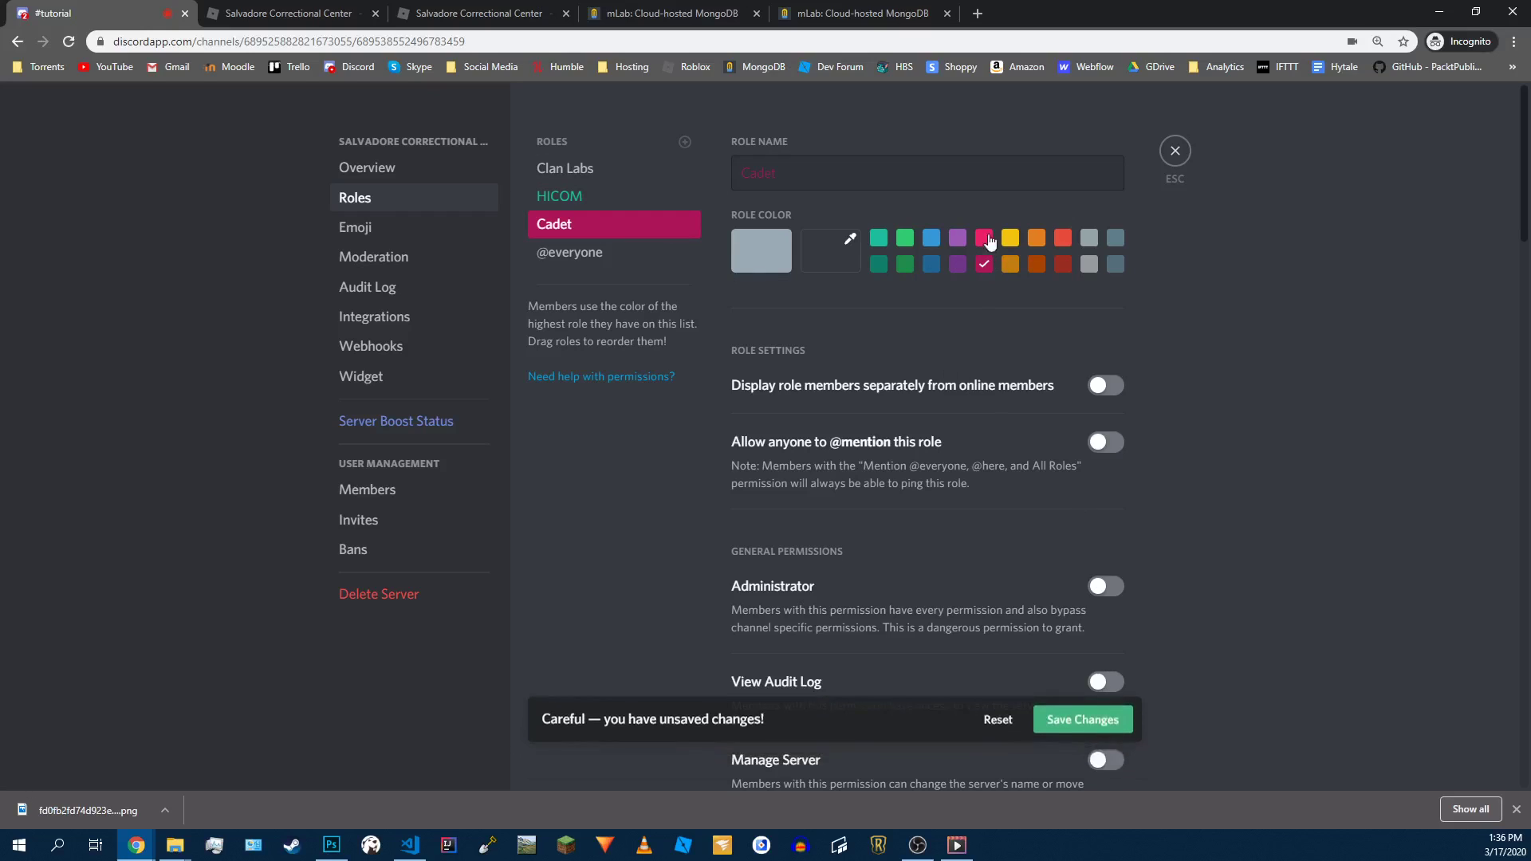
{"action": "left_click", "coordinate": [1177, 152]}
Step: Send c!perm HICOM add HICOM and c!perm Officer add Cadet, then list permissions with c!perm
{"action": "type", "text": "c!"}
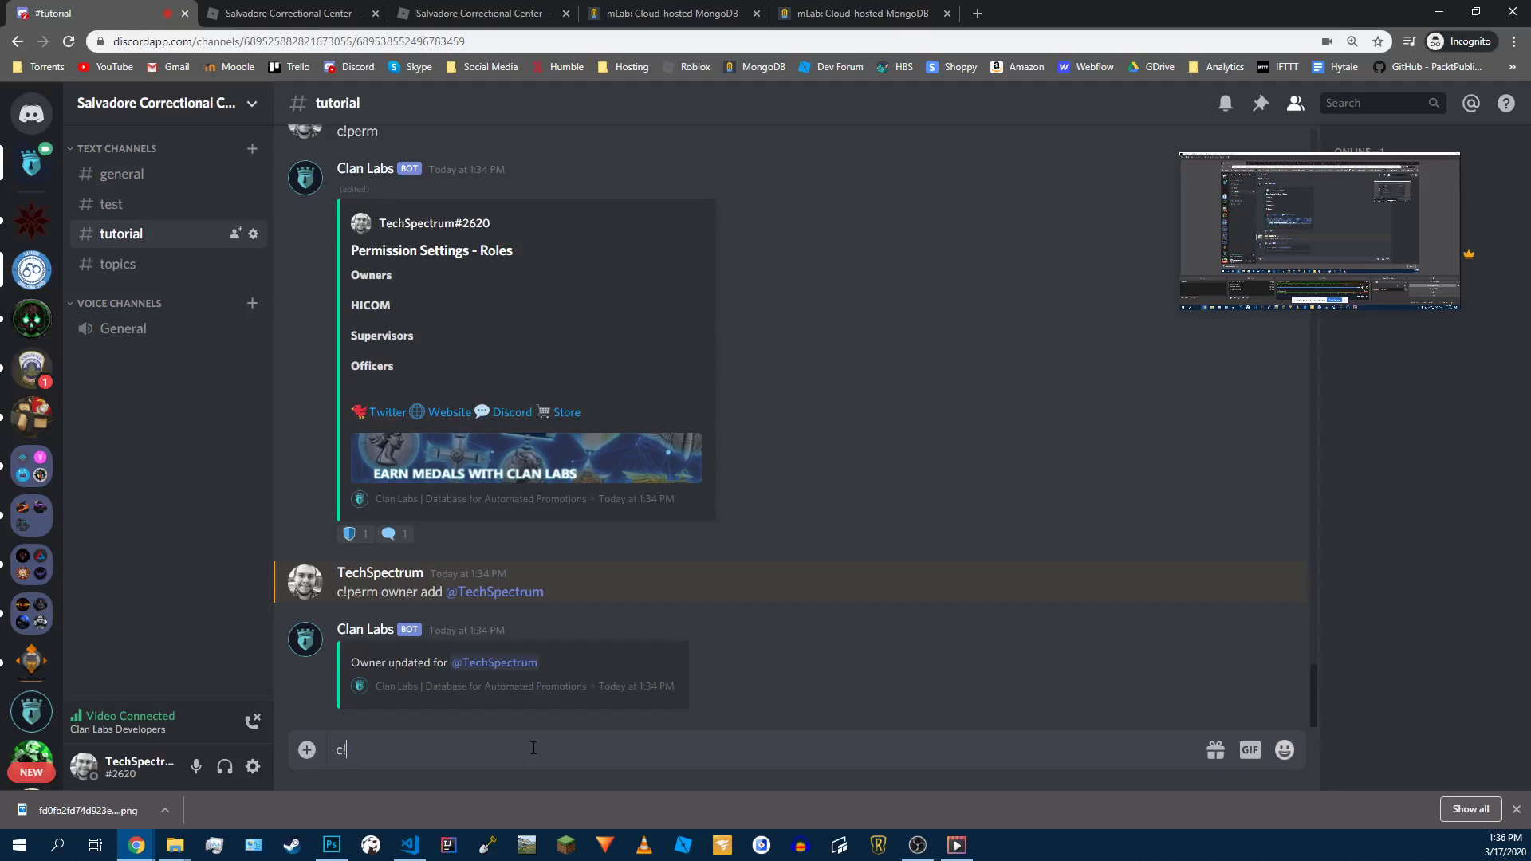
{"action": "type", "text": "perm HICOM add HICOM"}
{"action": "key", "text": "Return"}
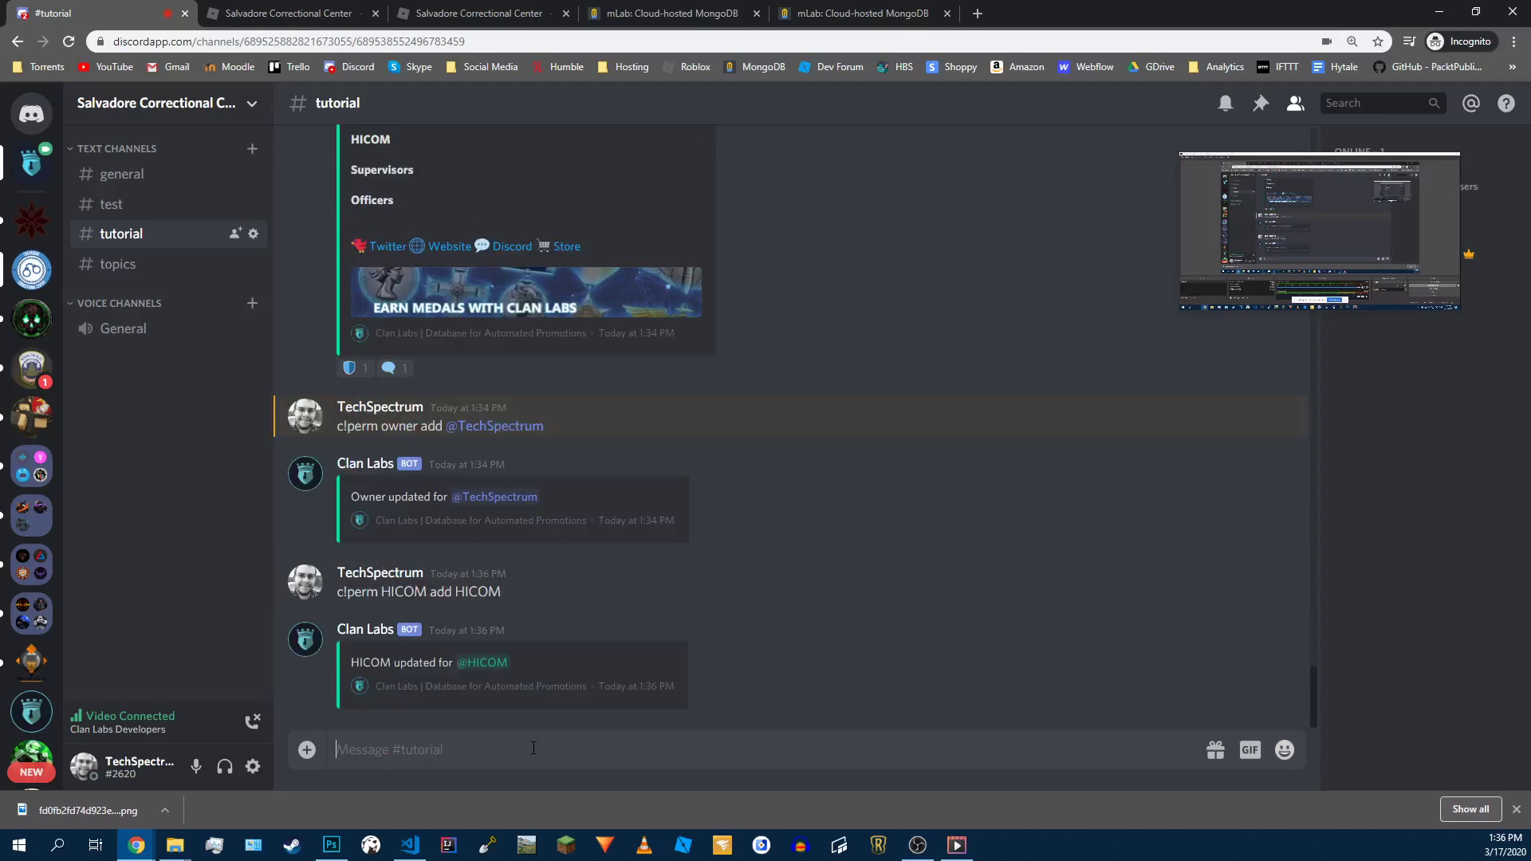
{"action": "type", "text": "c!perm Officer add Cadet"}
{"action": "key", "text": "Return"}
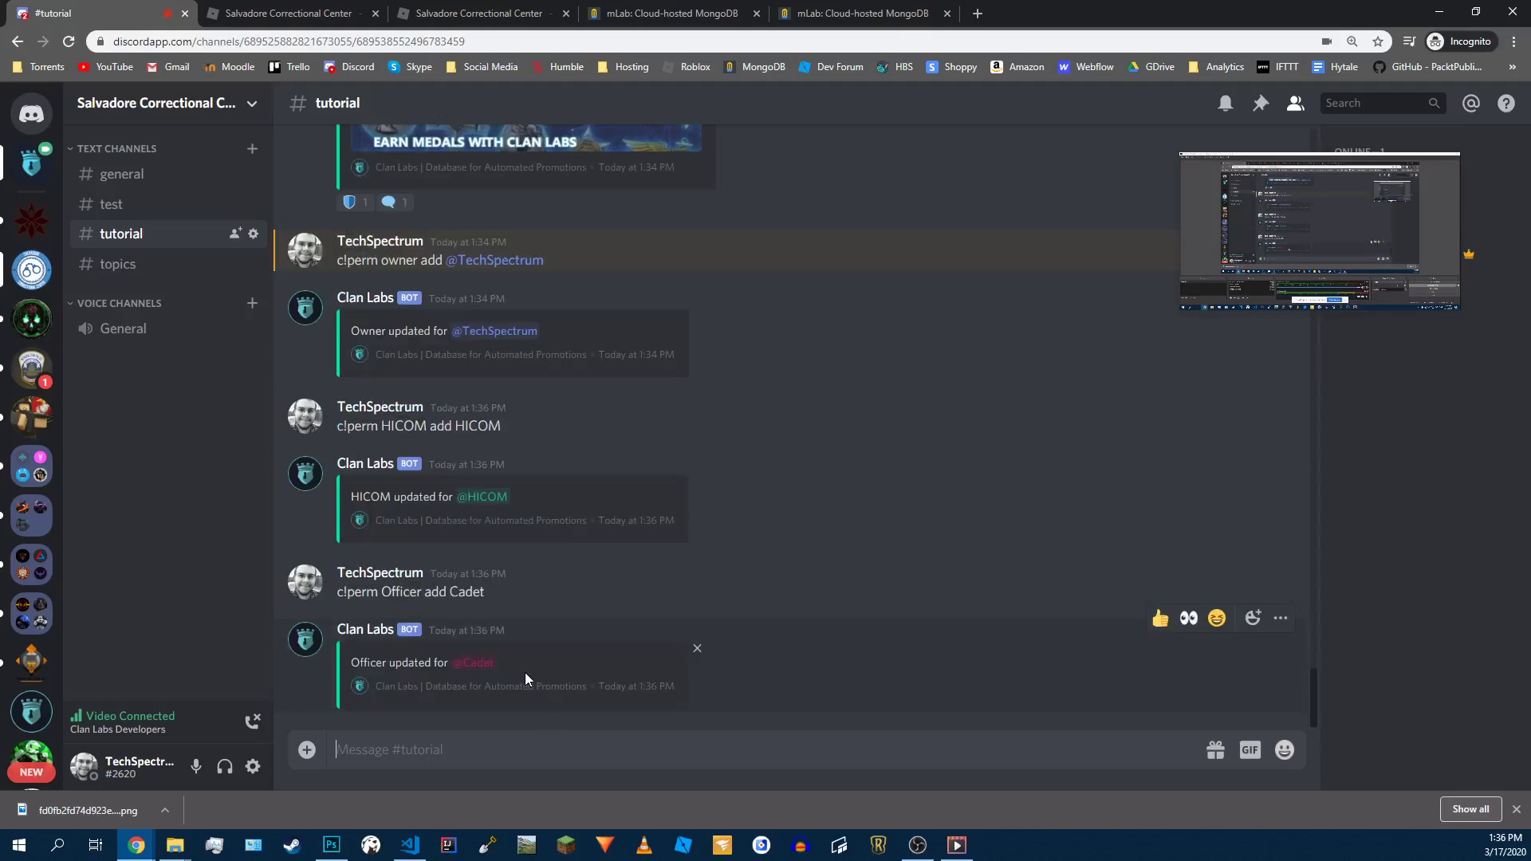
{"action": "type", "text": "c!perm"}
{"action": "key", "text": "Return"}
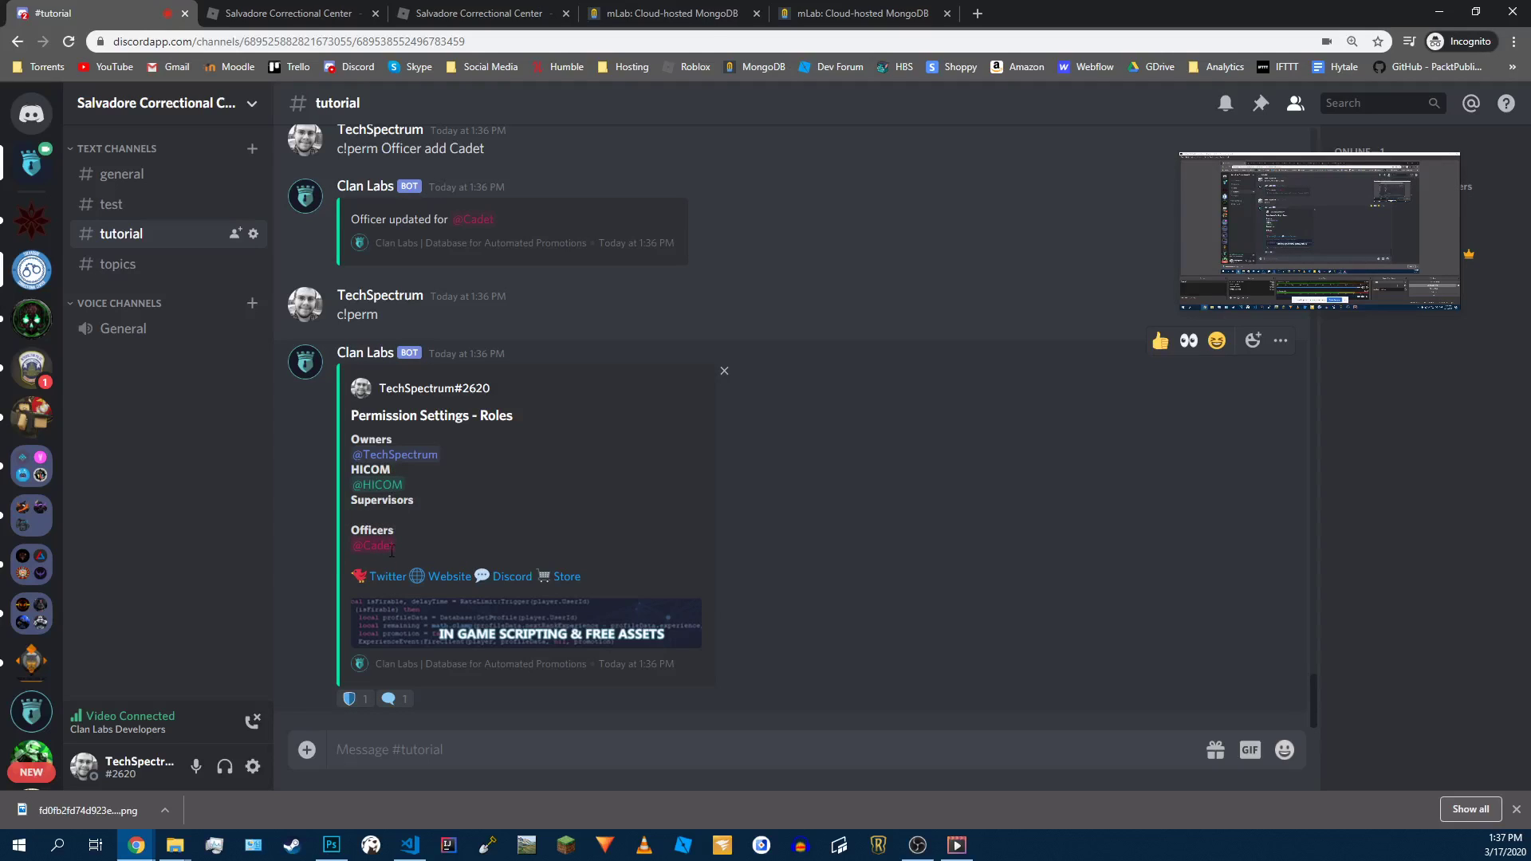
Step: Show the command permissions list and find the warn command at level Officer
{"action": "left_click", "coordinate": [391, 699]}
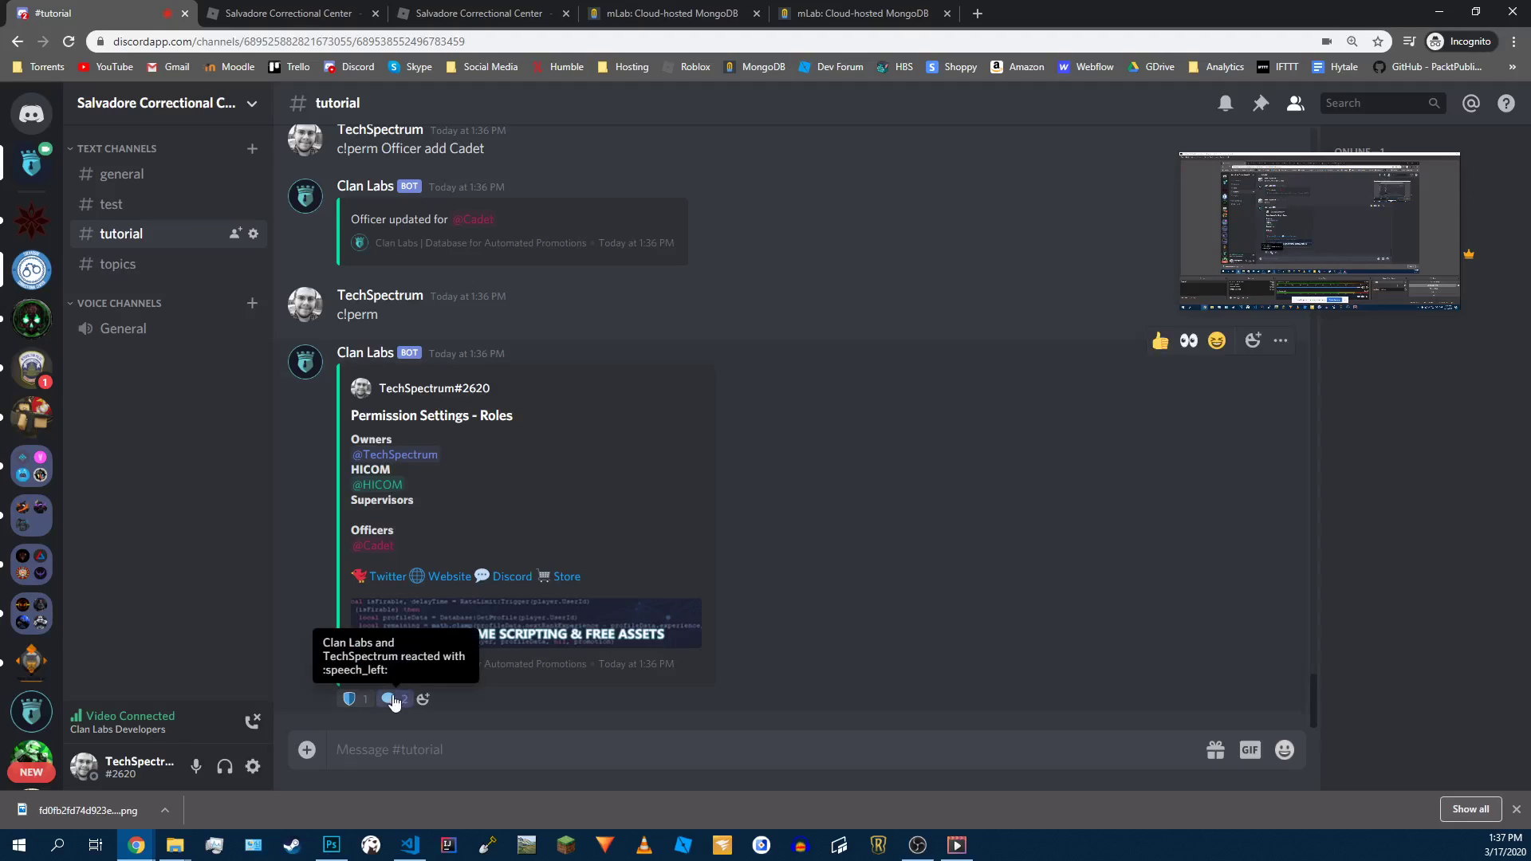
{"action": "scroll", "coordinate": [423, 303], "scroll_direction": "up", "scroll_amount": 1}
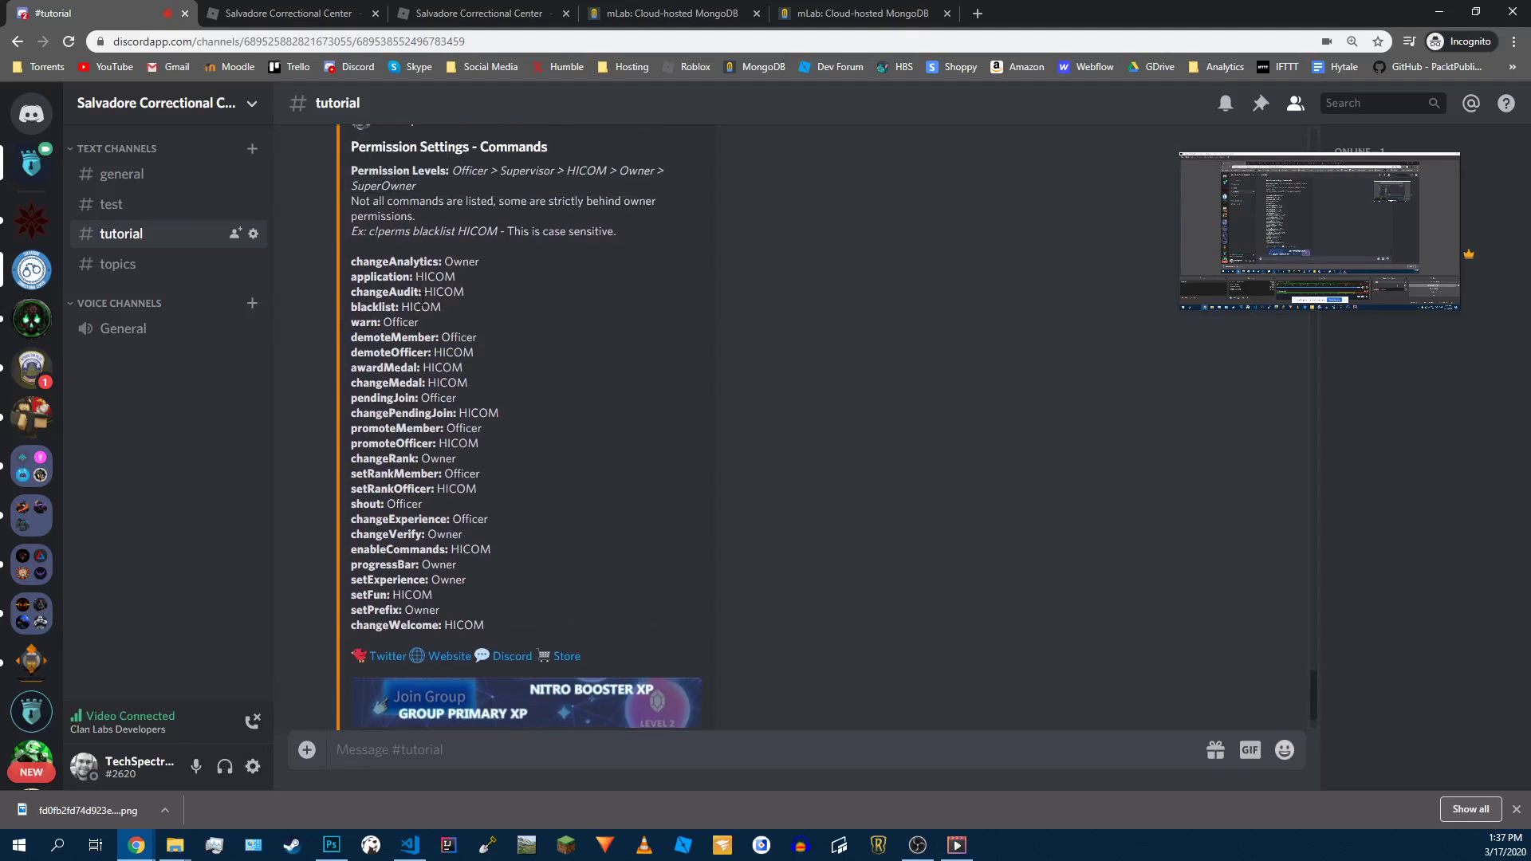
{"action": "double_click", "coordinate": [387, 322]}
{"action": "double_click", "coordinate": [401, 322]}
{"action": "scroll", "coordinate": [509, 574], "scroll_direction": "down", "scroll_amount": 2}
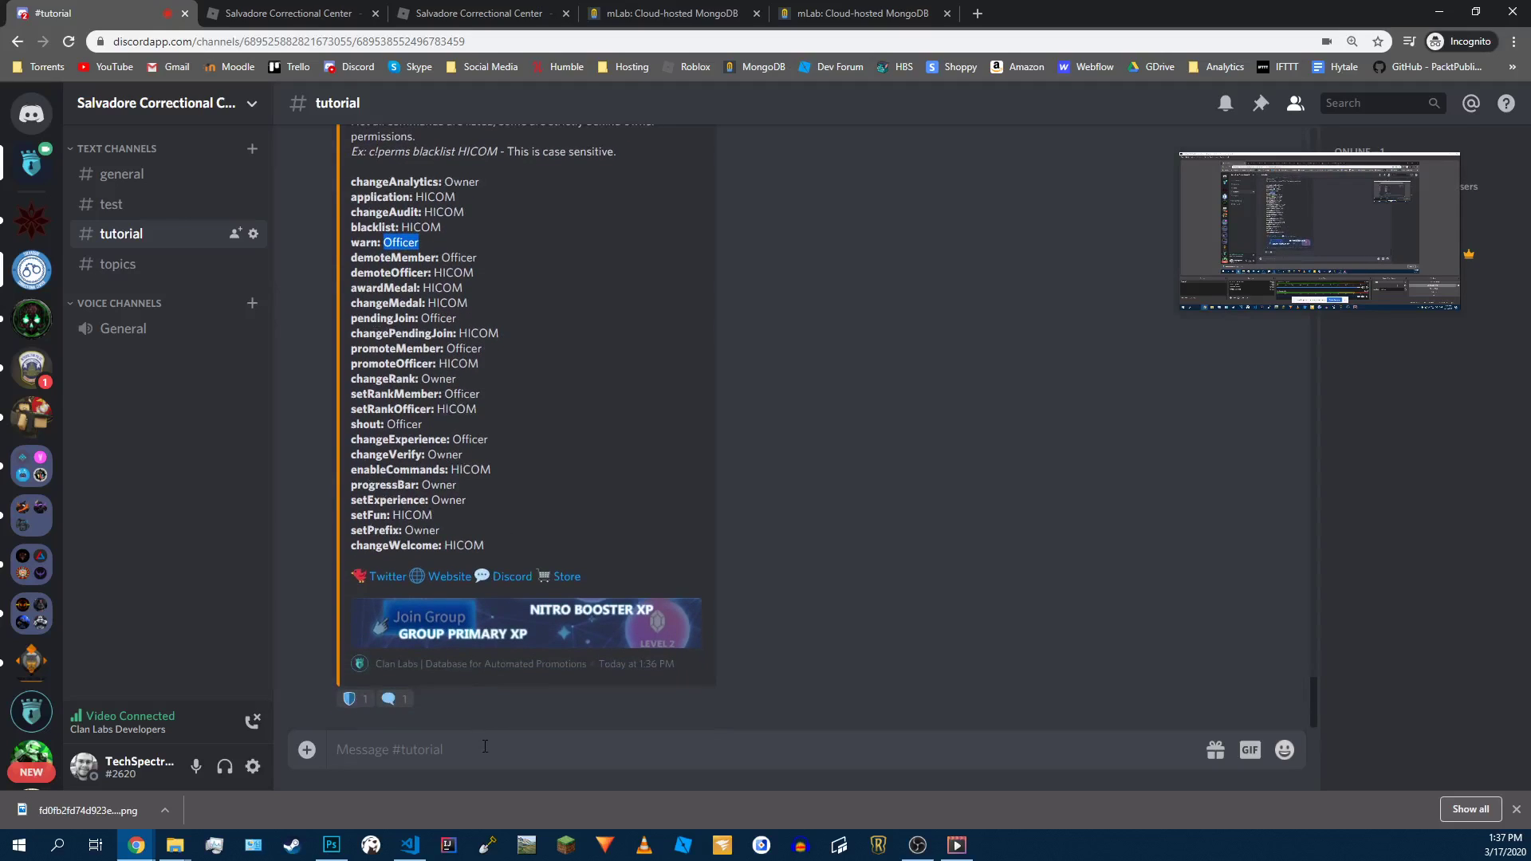
Step: Send c!perm warn Supervisor and confirm warn now shows Supervisor in the list
{"action": "left_click", "coordinate": [486, 745]}
{"action": "type", "text": "c!"}
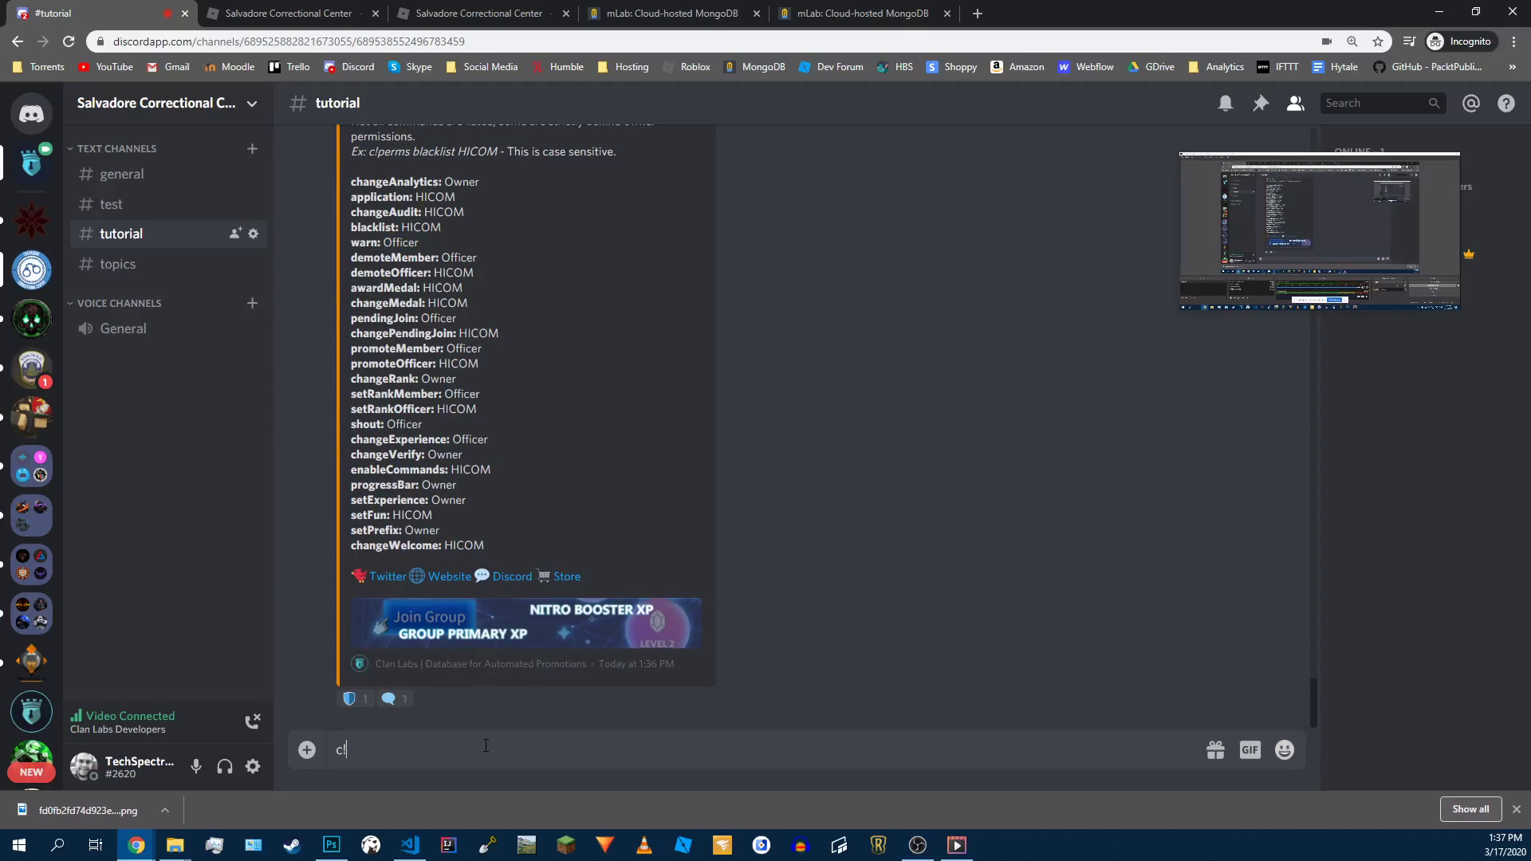
{"action": "type", "text": "perm warn Supervisor"}
{"action": "key", "text": "Return"}
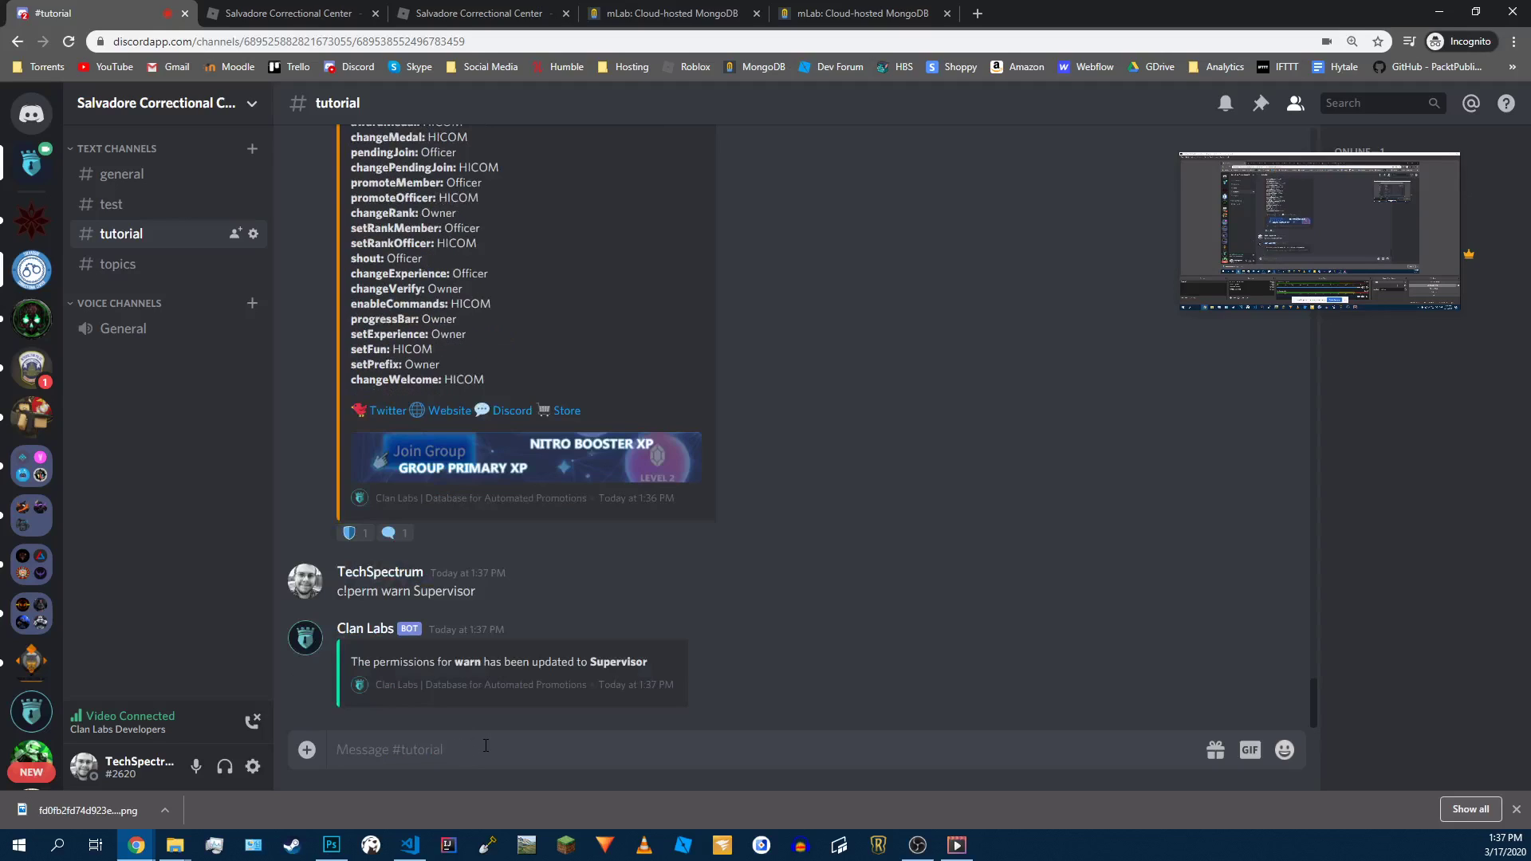
{"action": "type", "text": "c!perm"}
{"action": "key", "text": "Return"}
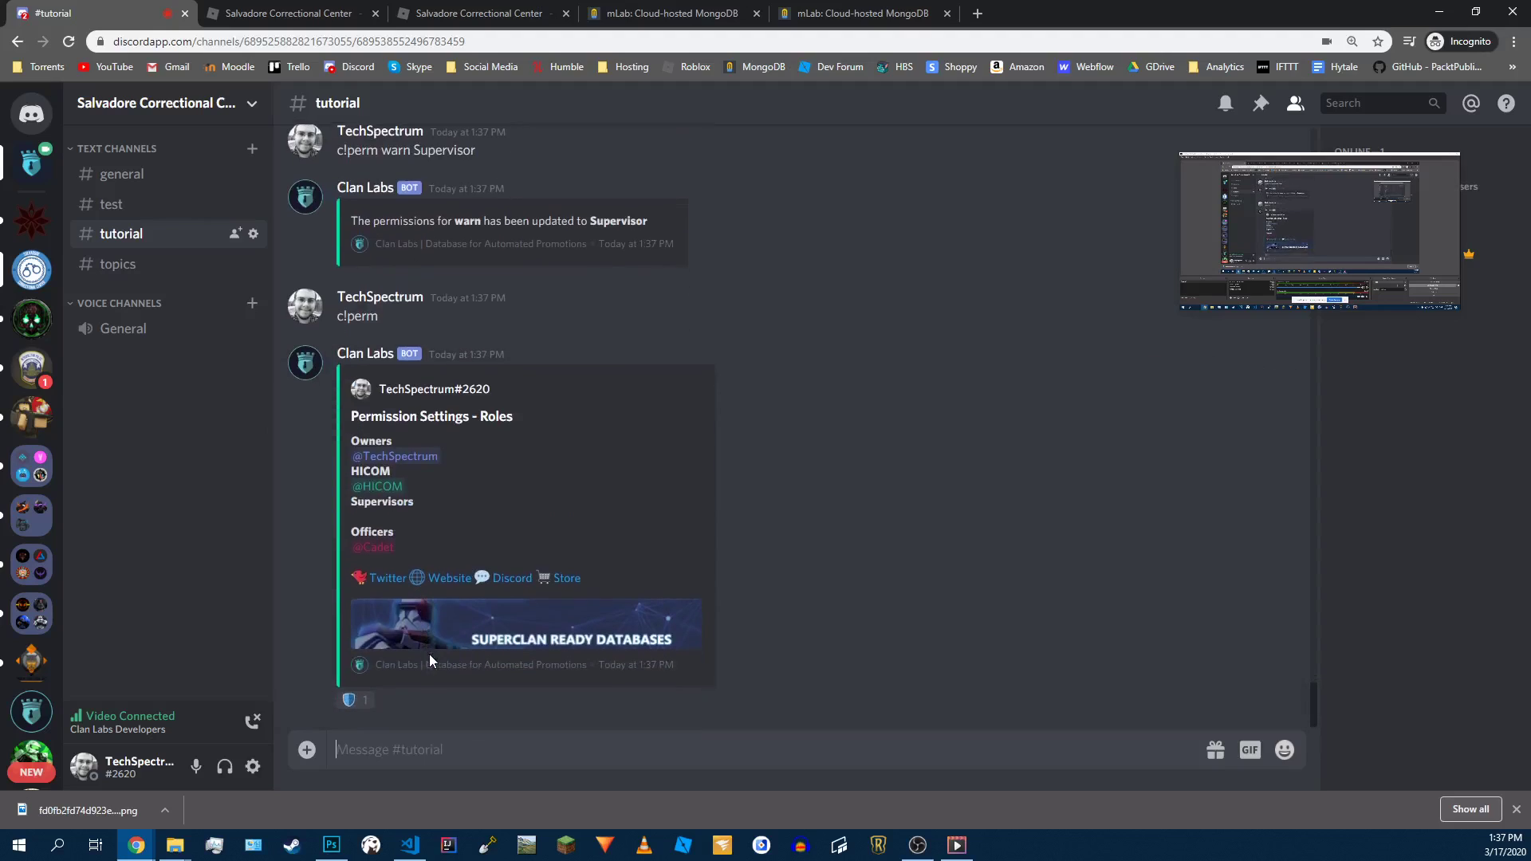
{"action": "left_click", "coordinate": [389, 699]}
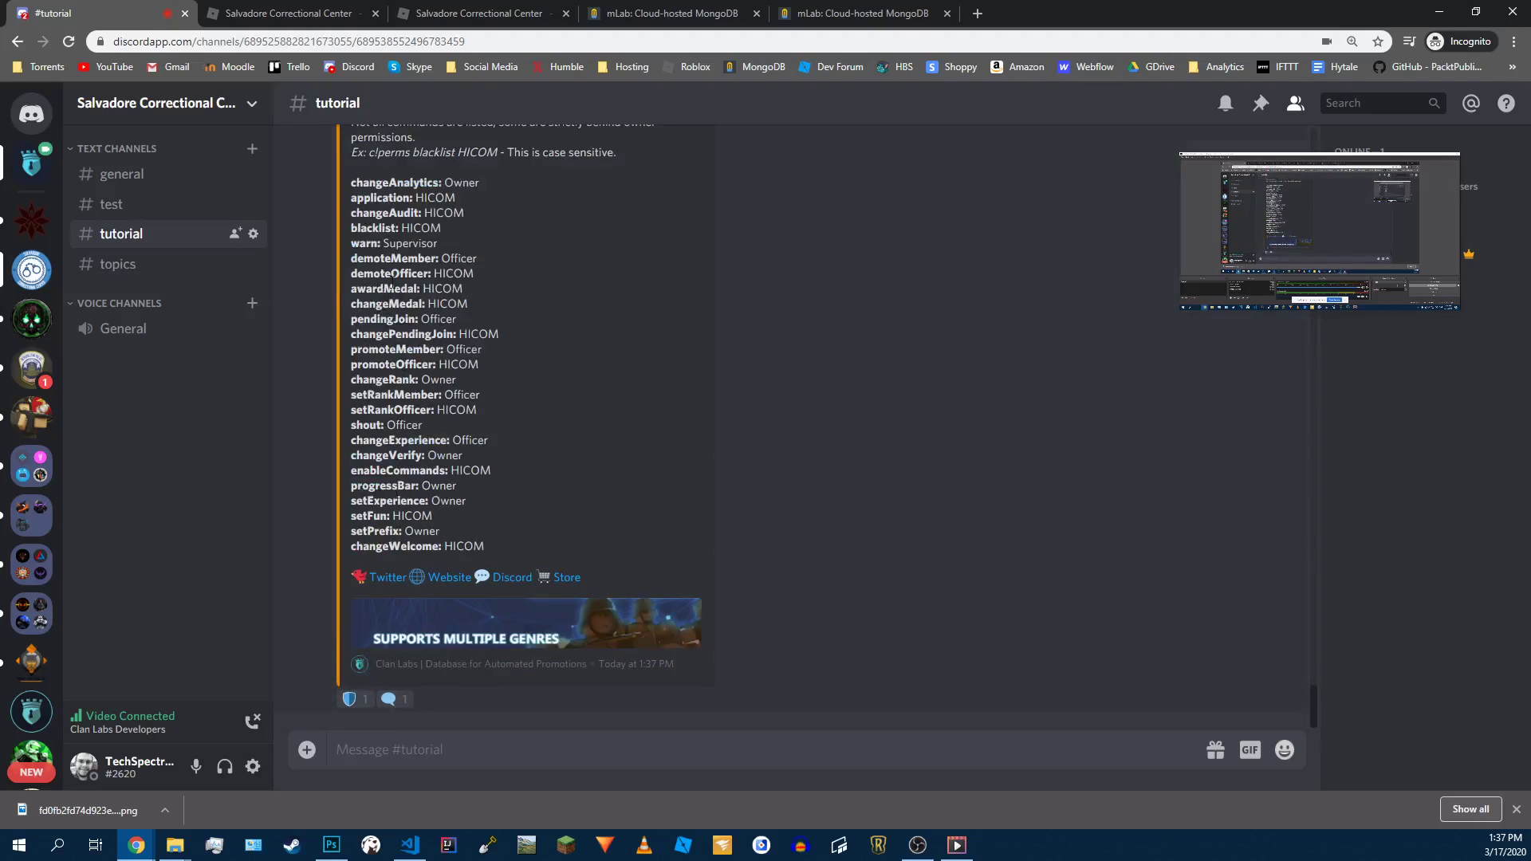
{"action": "triple_click", "coordinate": [387, 244]}
{"action": "double_click", "coordinate": [406, 244]}
Step: Warn your own user with reason 'Passing the cadet with a glitch.', then send c!xp
{"action": "left_click", "coordinate": [507, 747]}
{"action": "type", "text": "c!warn add TechSpectrum Pasto"}
{"action": "key", "text": "BackSpace"}
{"action": "key", "text": "BackSpace"}
{"action": "type", "text": "sing the cadet with a glitch."}
{"action": "key", "text": "Return"}
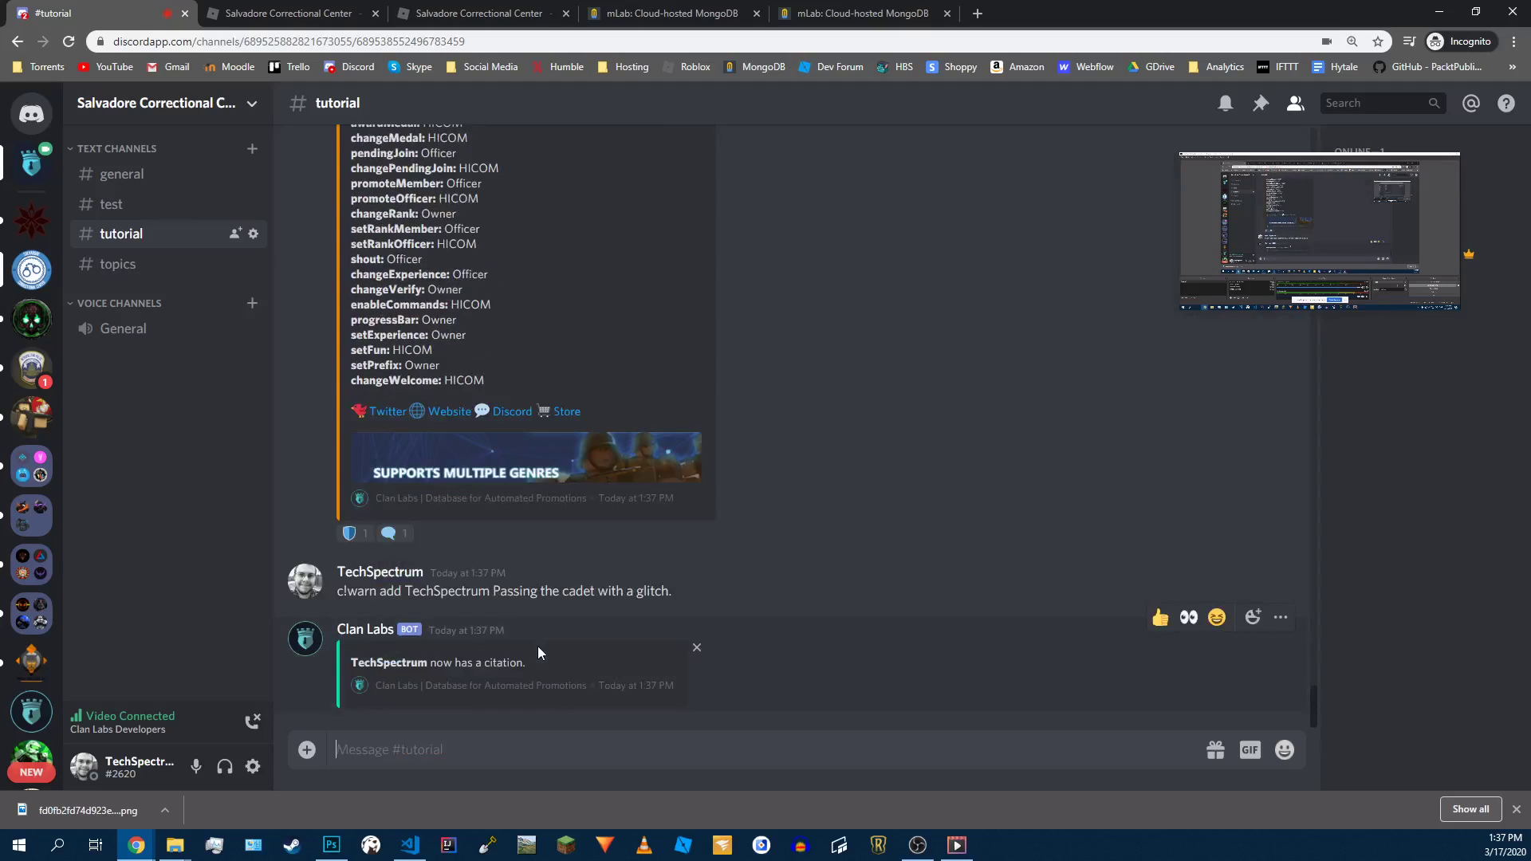
{"action": "type", "text": "c!xp"}
{"action": "key", "text": "Return"}
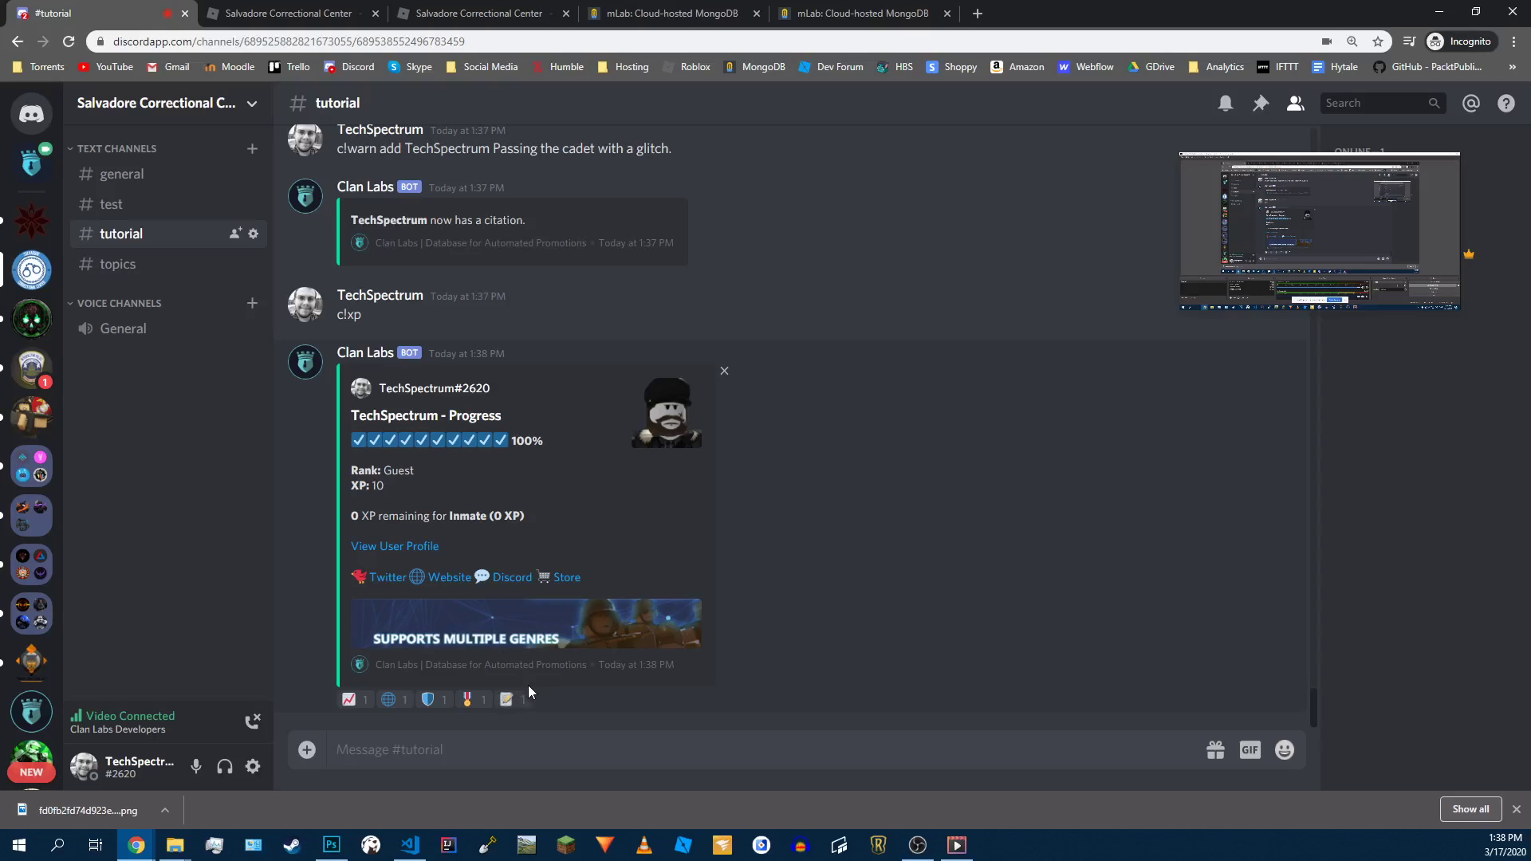
Step: Switch the XP card to the warning citations page and inspect the citation number
{"action": "left_click", "coordinate": [543, 700]}
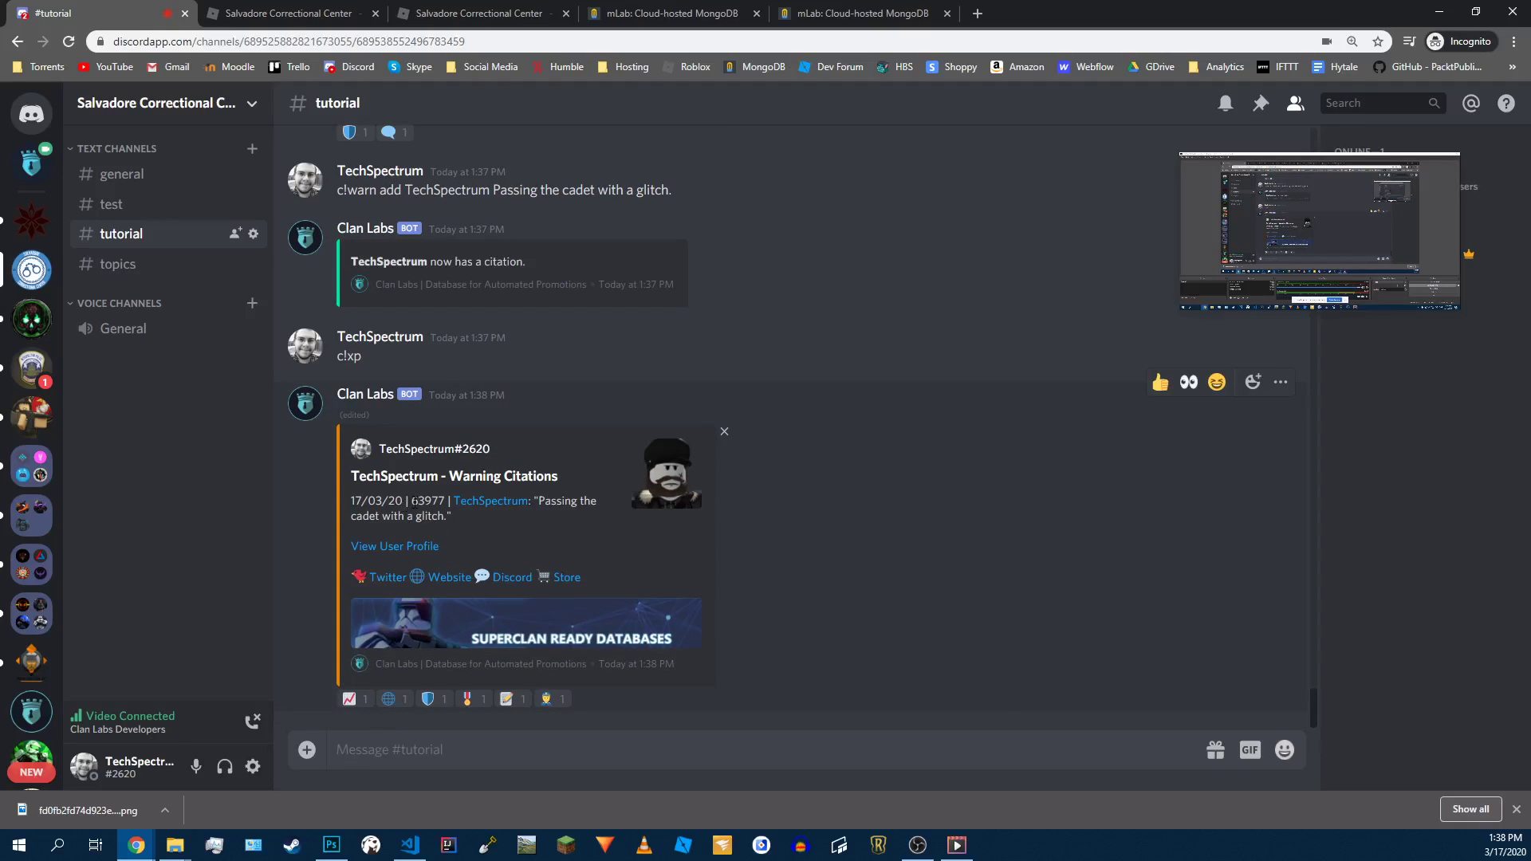
{"action": "double_click", "coordinate": [414, 501]}
{"action": "left_click", "coordinate": [462, 516]}
Step: Switch the card to the audits page, then briefly check #topics
{"action": "left_click", "coordinate": [514, 702]}
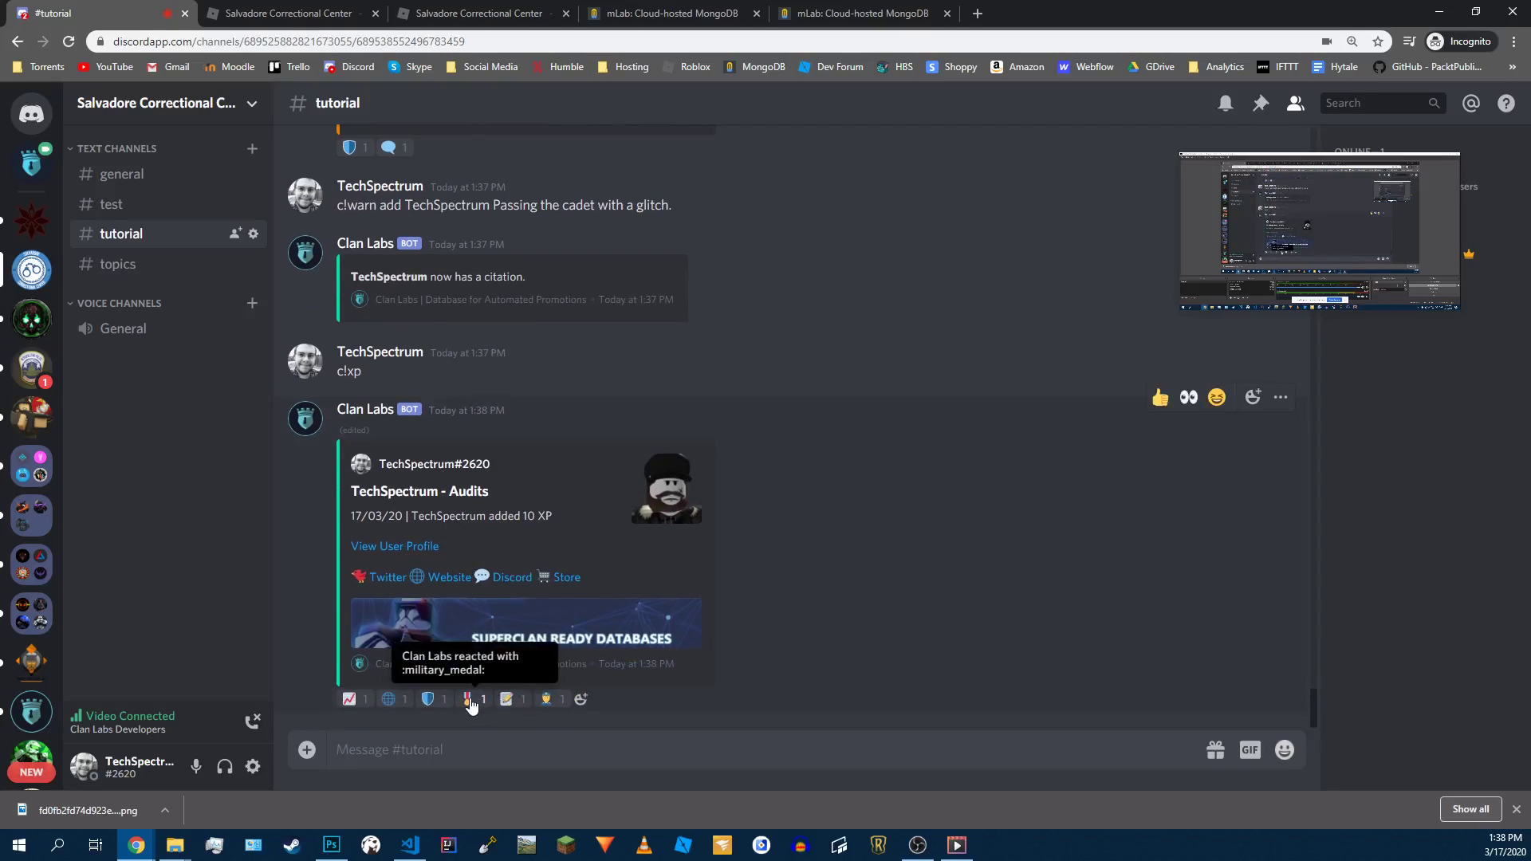
{"action": "left_click", "coordinate": [117, 264]}
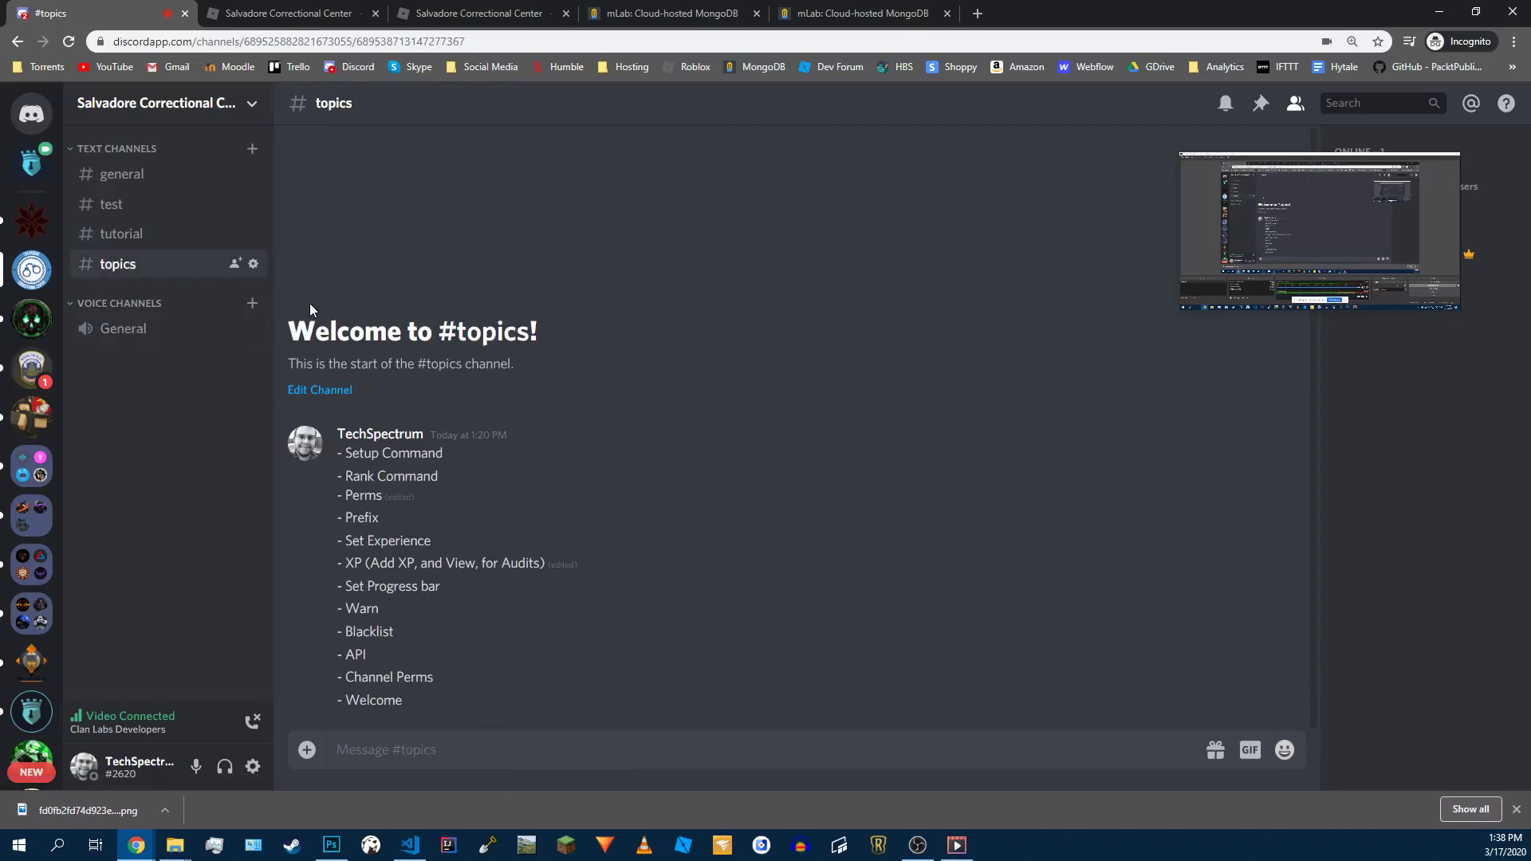
{"action": "left_click", "coordinate": [152, 239]}
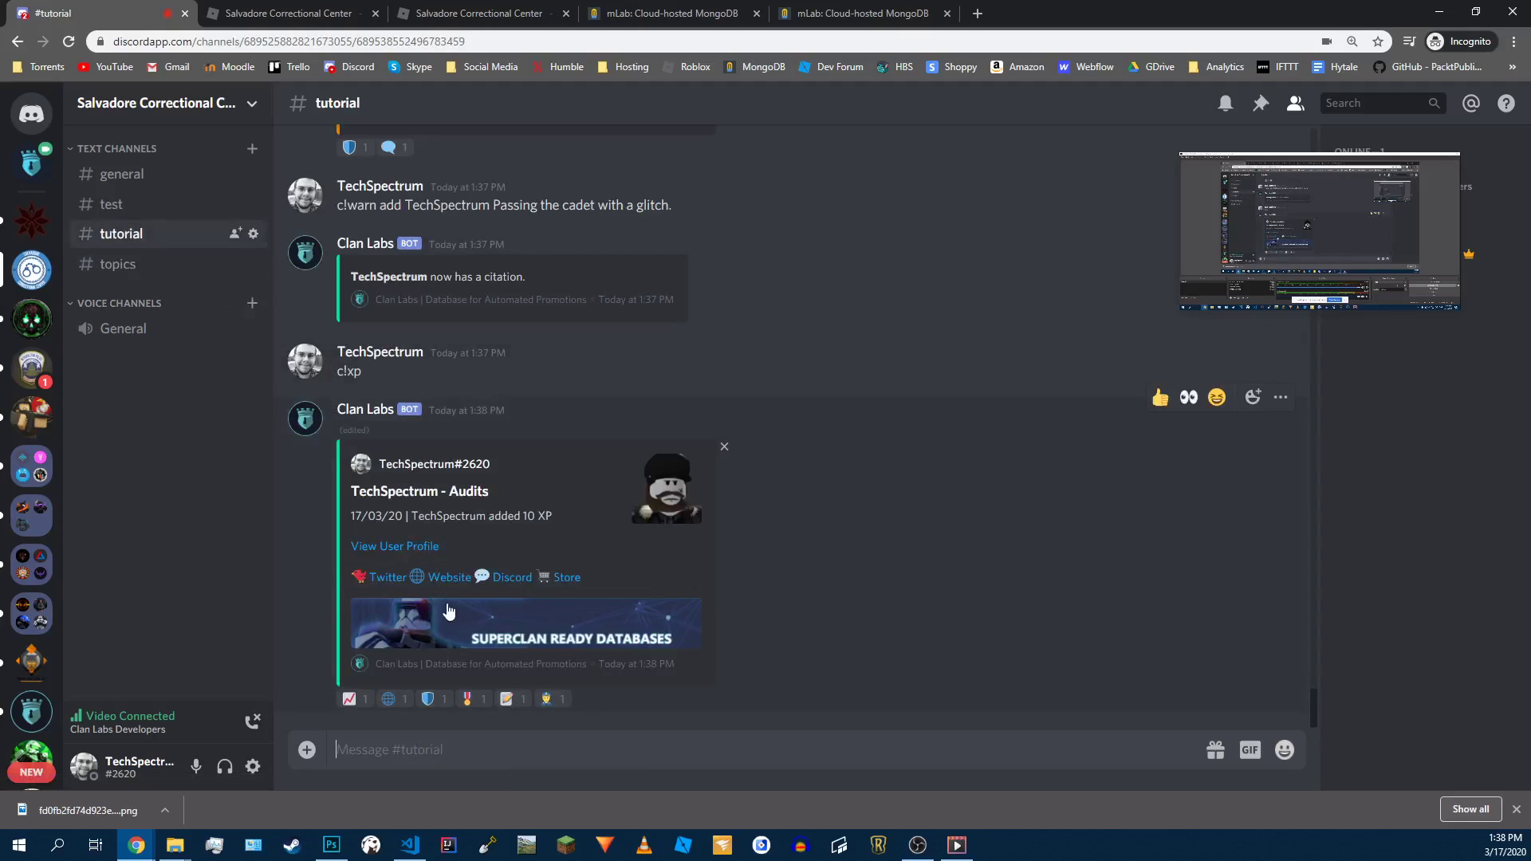
Step: Send c!setPrefix v! and mark Set Experience as the next topic in #topics
{"action": "type", "text": "c!"}
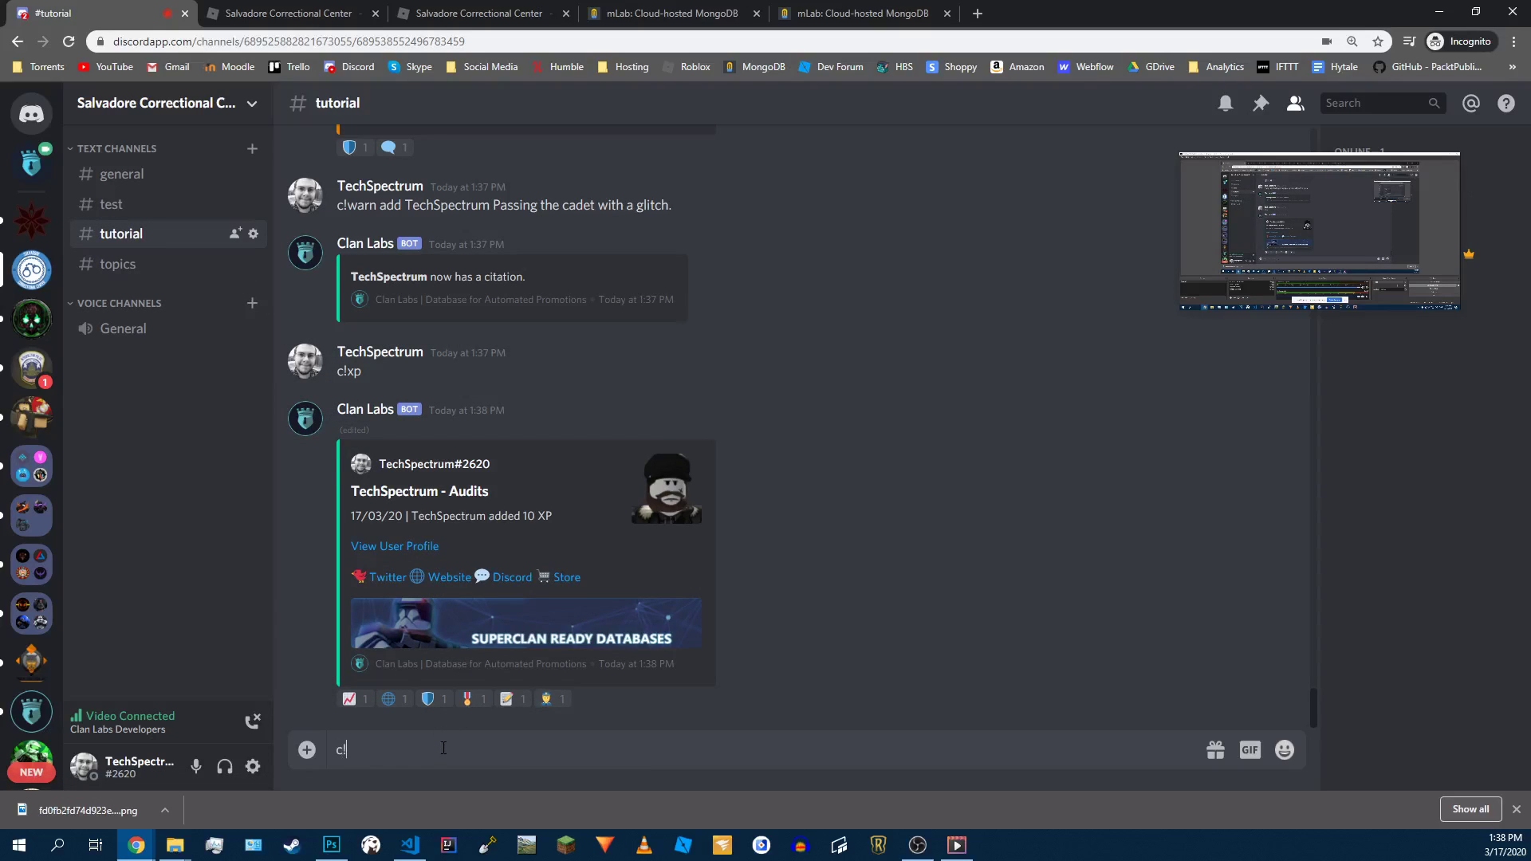
{"action": "type", "text": "setPrefix v!"}
{"action": "key", "text": "Return"}
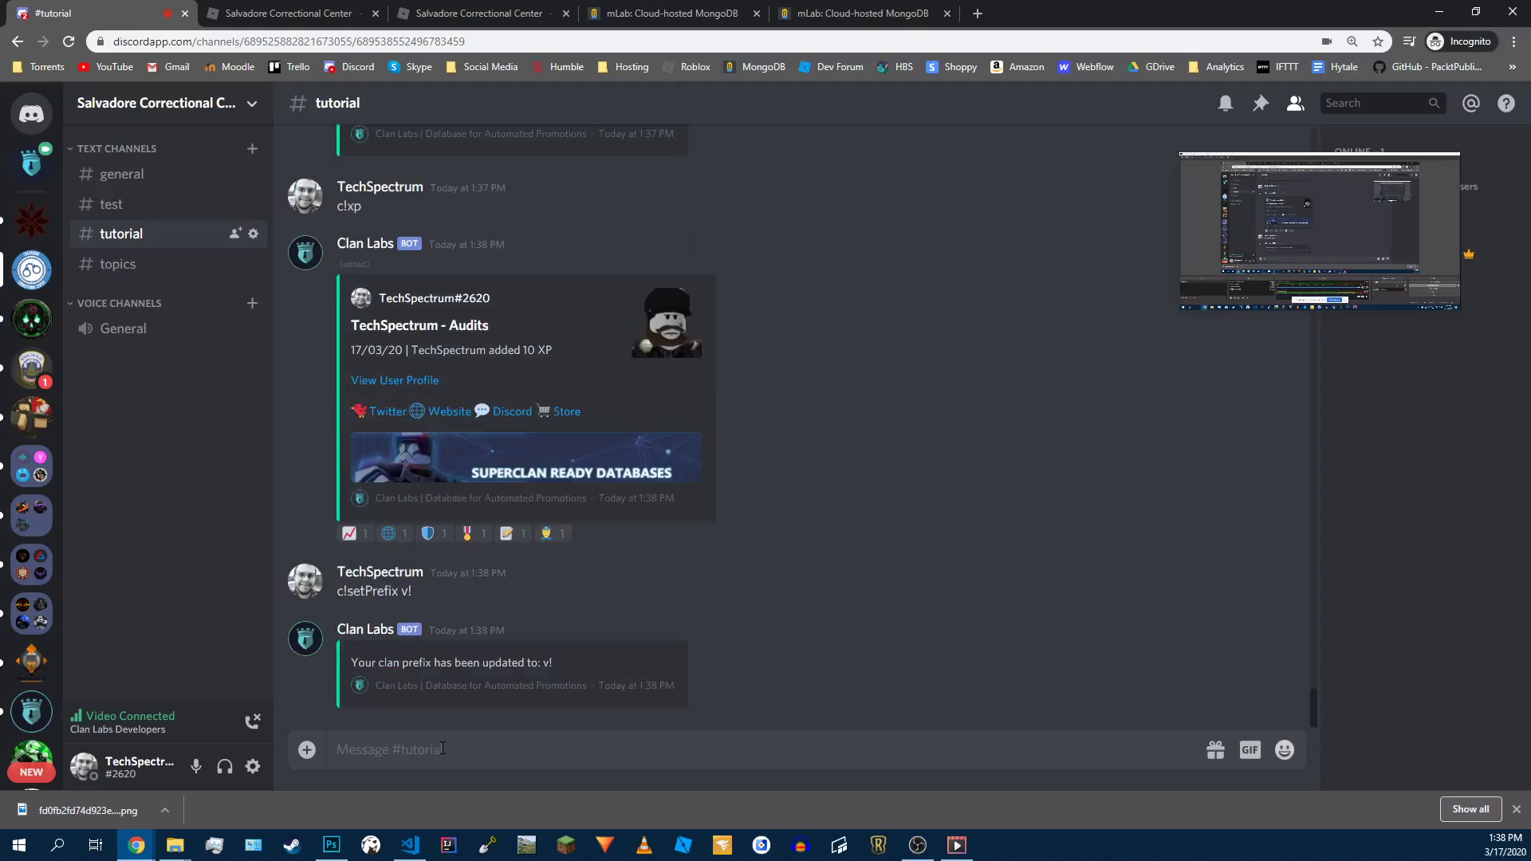
{"action": "left_click", "coordinate": [148, 265]}
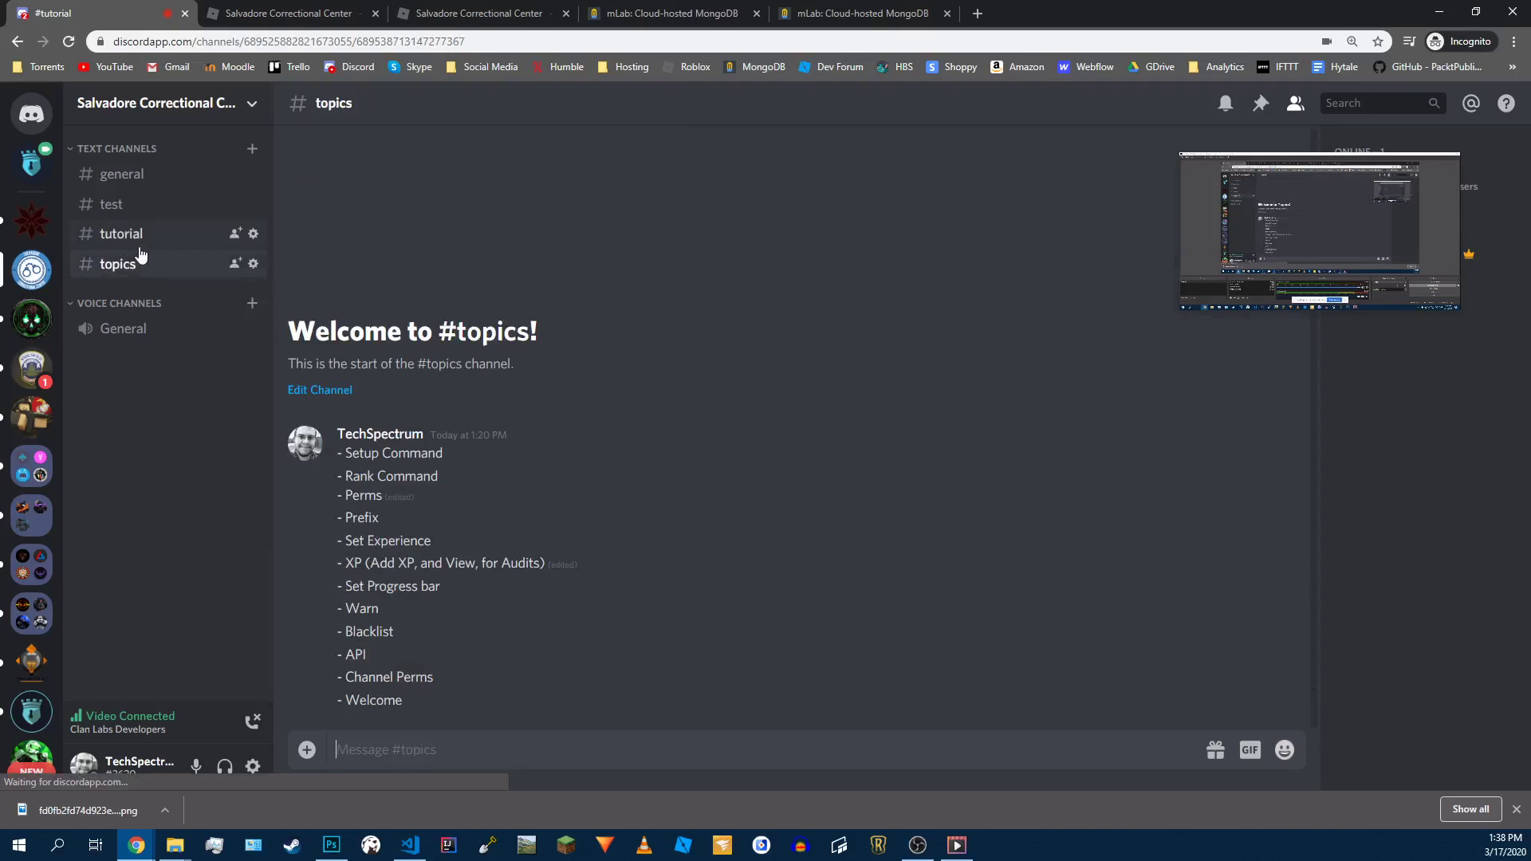
{"action": "double_click", "coordinate": [383, 540]}
{"action": "left_click", "coordinate": [163, 236]}
Step: Send c!setExperience and review the Officer limit 10, Primary bonus and Boost bonus entries
{"action": "type", "text": "c!"}
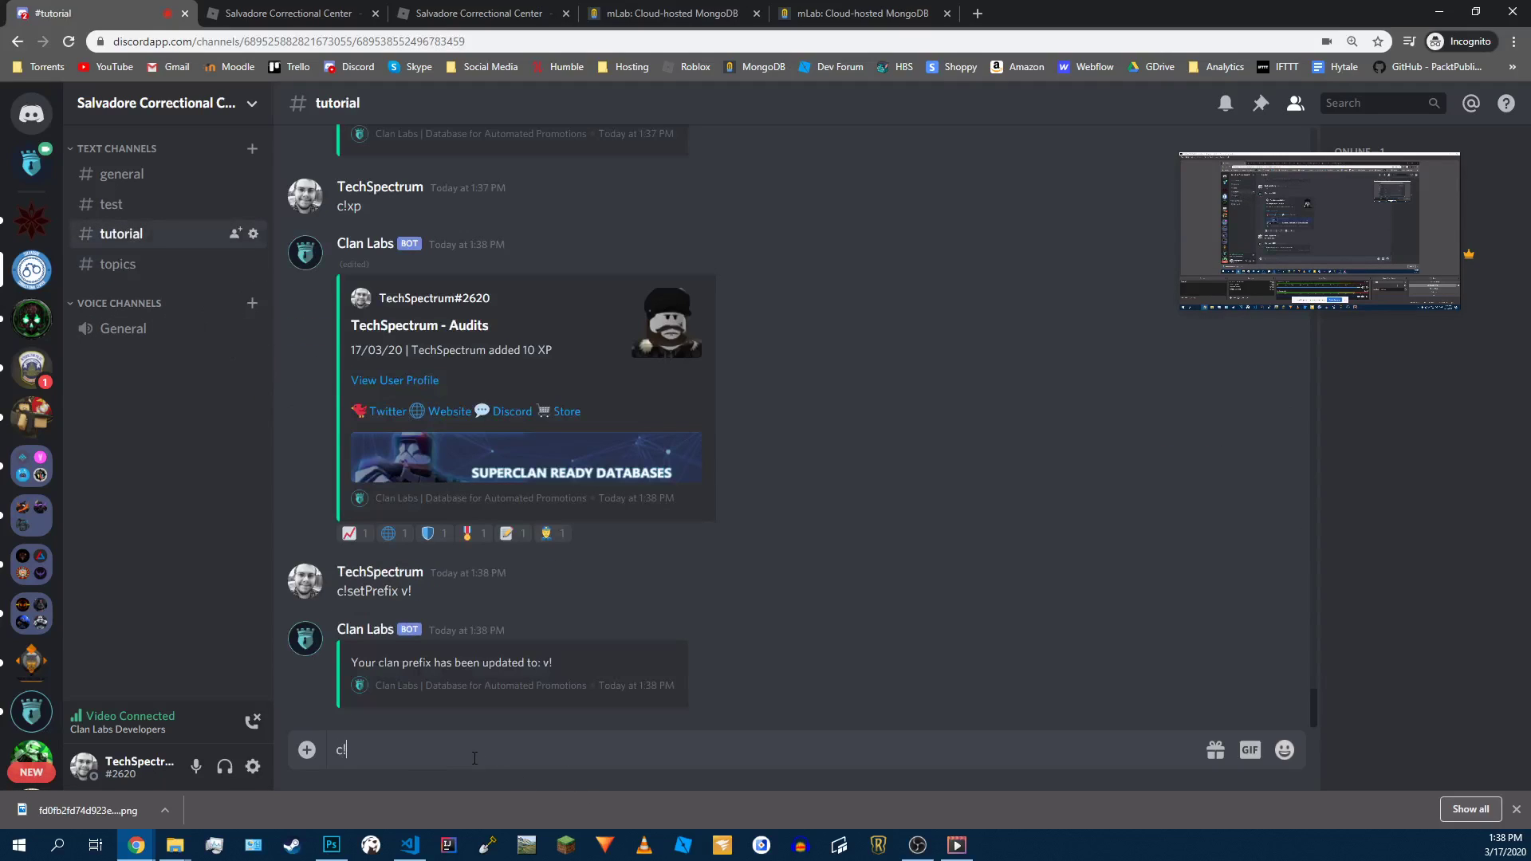
{"action": "type", "text": "setExperience"}
{"action": "key", "text": "Return"}
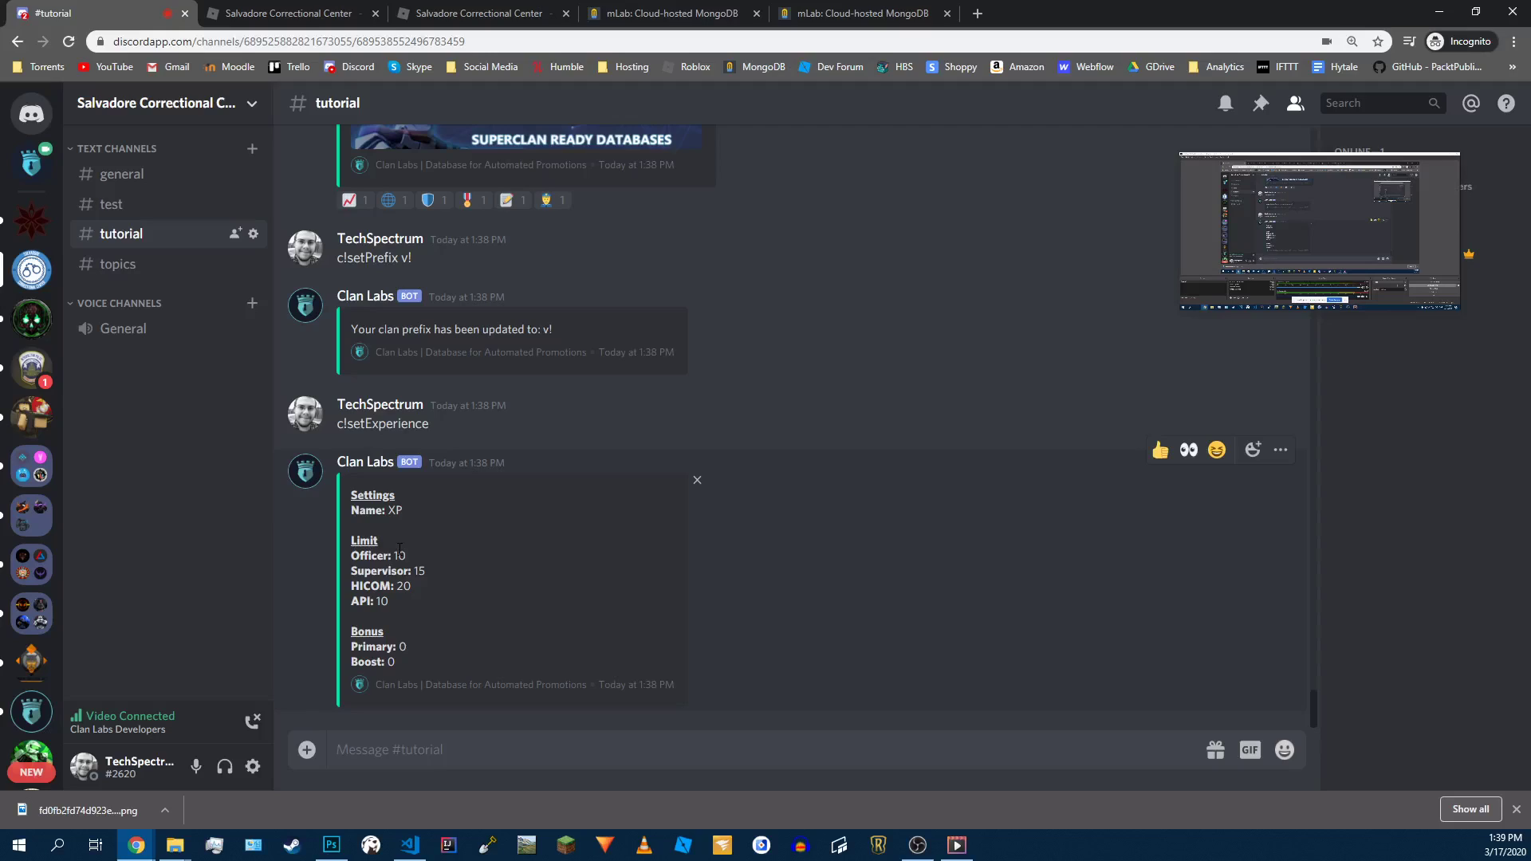
{"action": "left_click_drag", "start_coordinate": [407, 556], "coordinate": [373, 555]}
{"action": "double_click", "coordinate": [399, 555]}
{"action": "double_click", "coordinate": [367, 631]}
{"action": "double_click", "coordinate": [374, 647]}
{"action": "left_click", "coordinate": [373, 649]}
{"action": "double_click", "coordinate": [381, 648]}
{"action": "double_click", "coordinate": [373, 664]}
Step: Send c!setExperience name Valor, then type c!setExperience name HICOM 200
{"action": "left_click", "coordinate": [394, 748]}
{"action": "type", "text": "c!setr"}
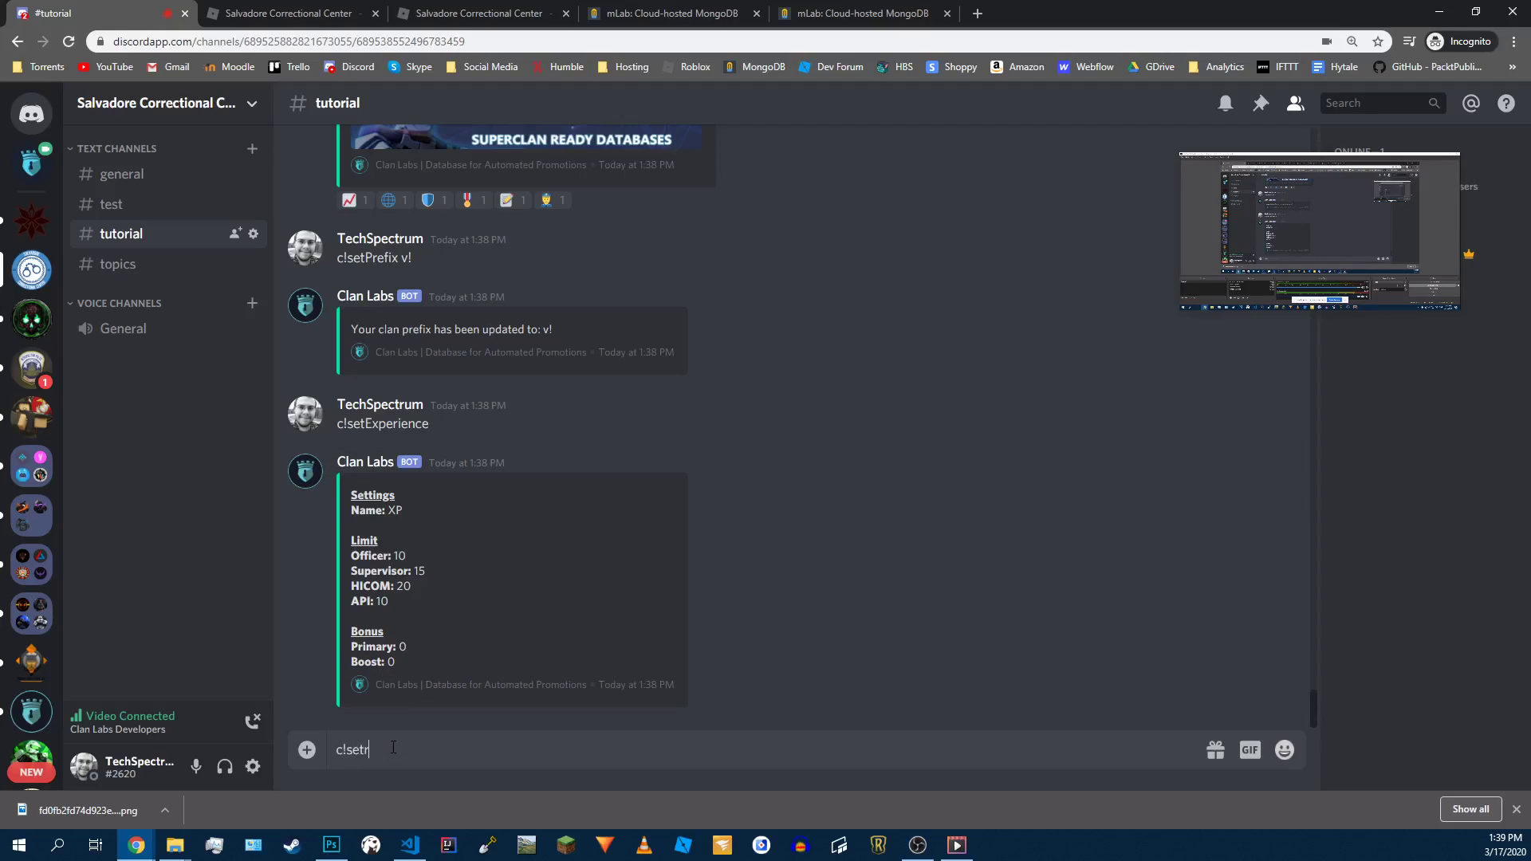
{"action": "key", "text": "BackSpace"}
{"action": "type", "text": "Experience name"}
{"action": "type", "text": "Valor"}
{"action": "key", "text": "Return"}
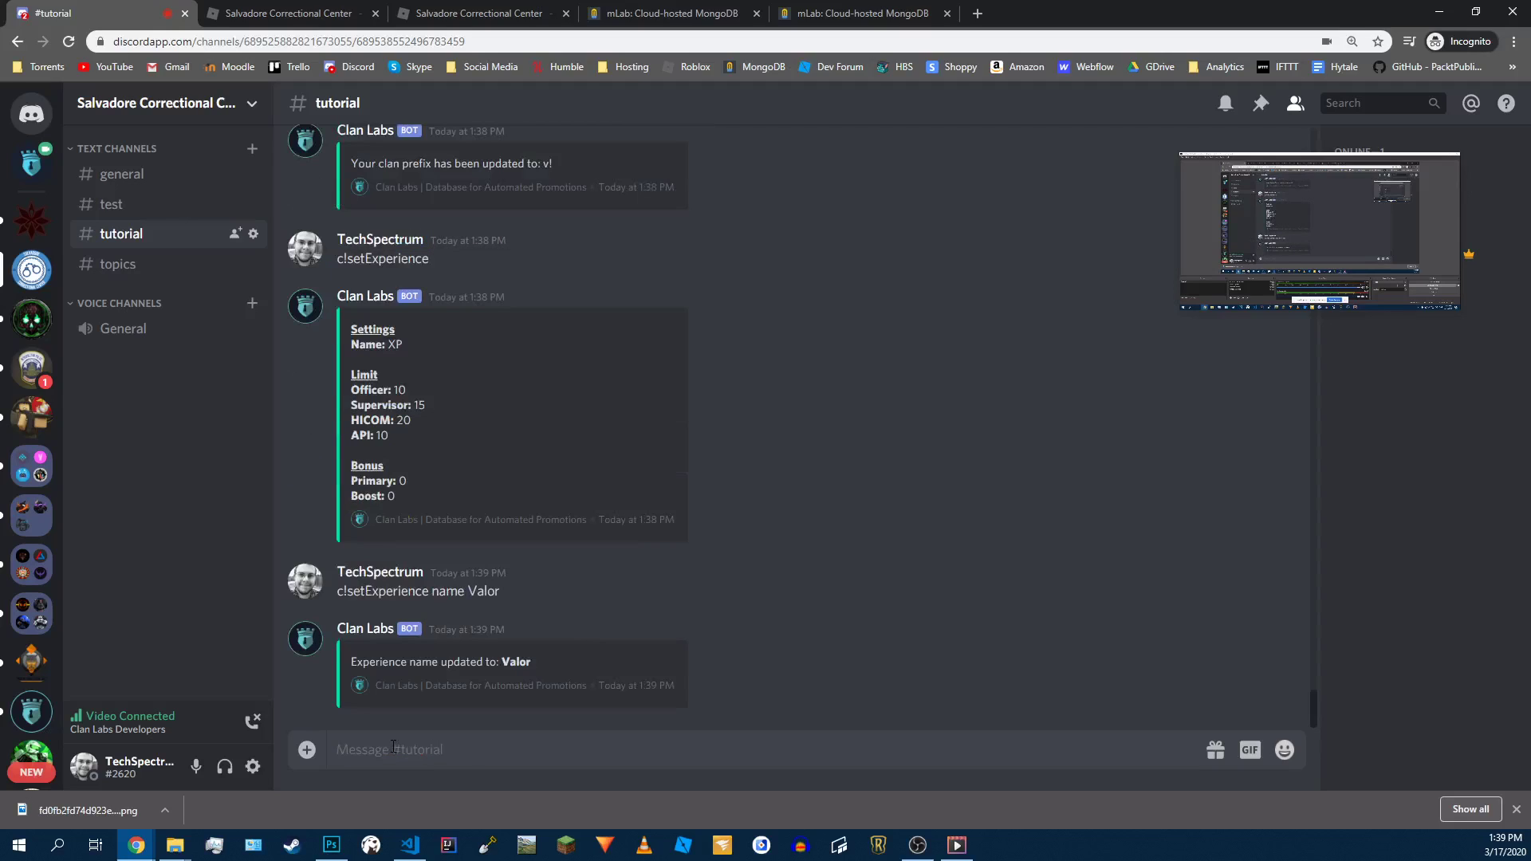
{"action": "type", "text": "c!setExperience name HICOM 200"}
Step: Send the HICOM 200 command, then resend the copied 'name Valor' command
{"action": "key", "text": "Return"}
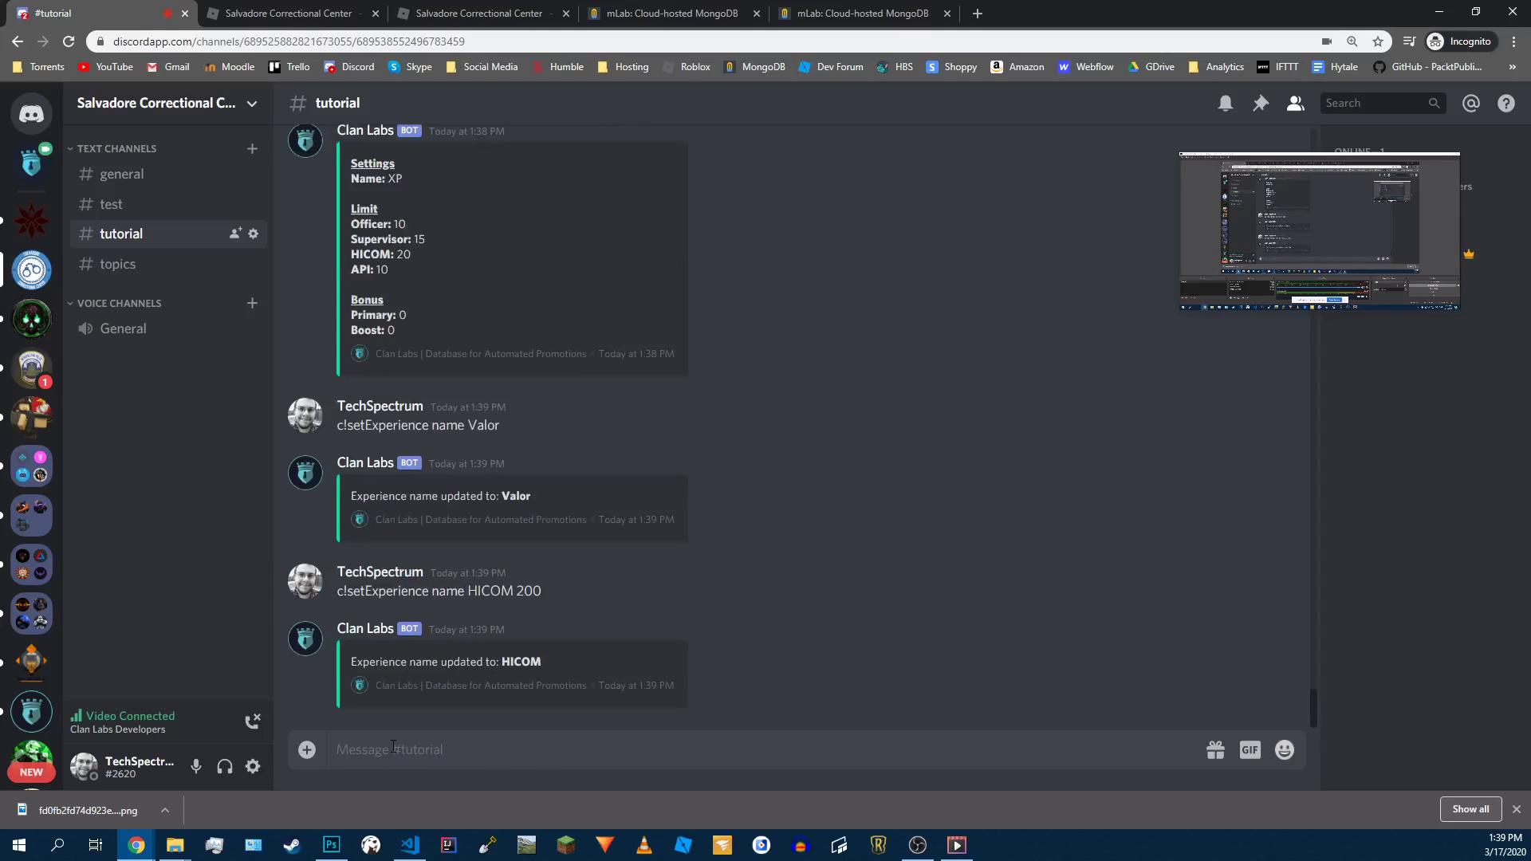
{"action": "triple_click", "coordinate": [428, 426]}
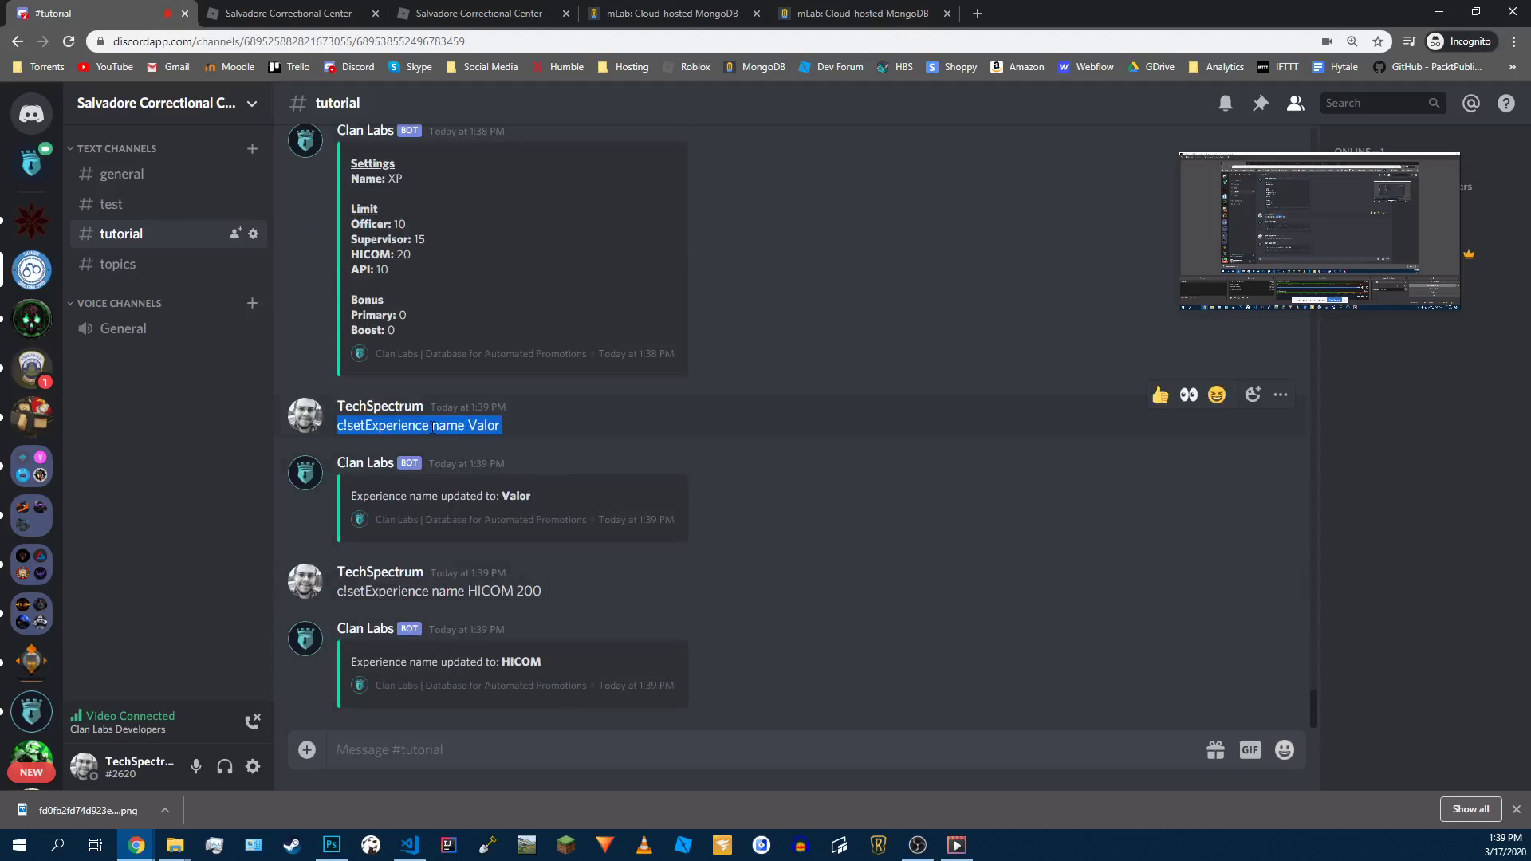
{"action": "key", "text": "ctrl+c"}
{"action": "left_click", "coordinate": [471, 750]}
{"action": "key", "text": "ctrl+v"}
{"action": "key", "text": "Return"}
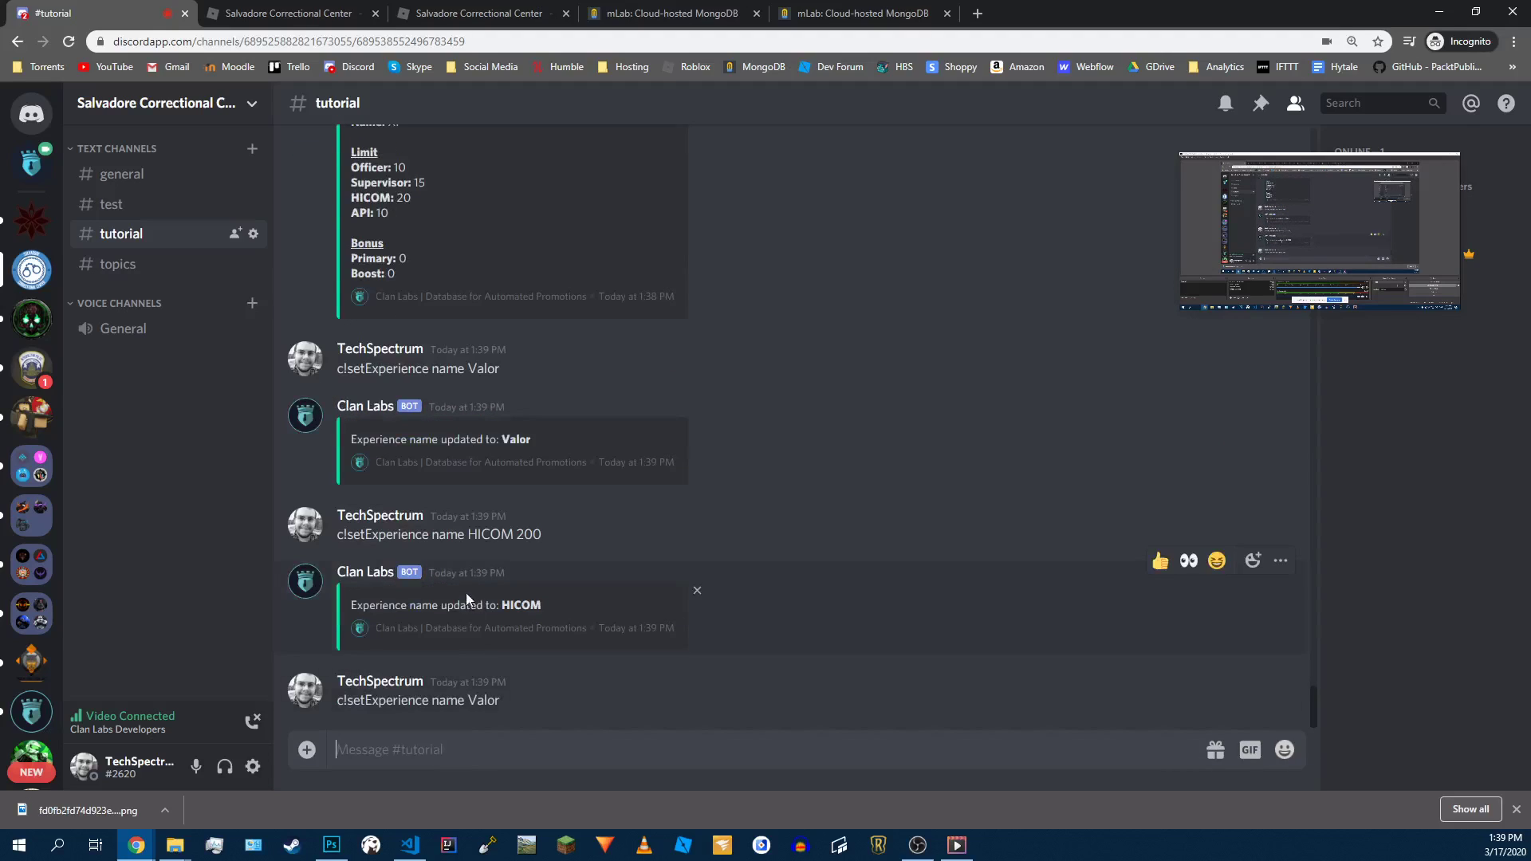
Step: Set the HICOM limit to 200 and Primary bonus to 5, then review the settings
{"action": "type", "text": "c!setExperience limit HICOM 200"}
{"action": "key", "text": "Return"}
{"action": "type", "text": "c"}
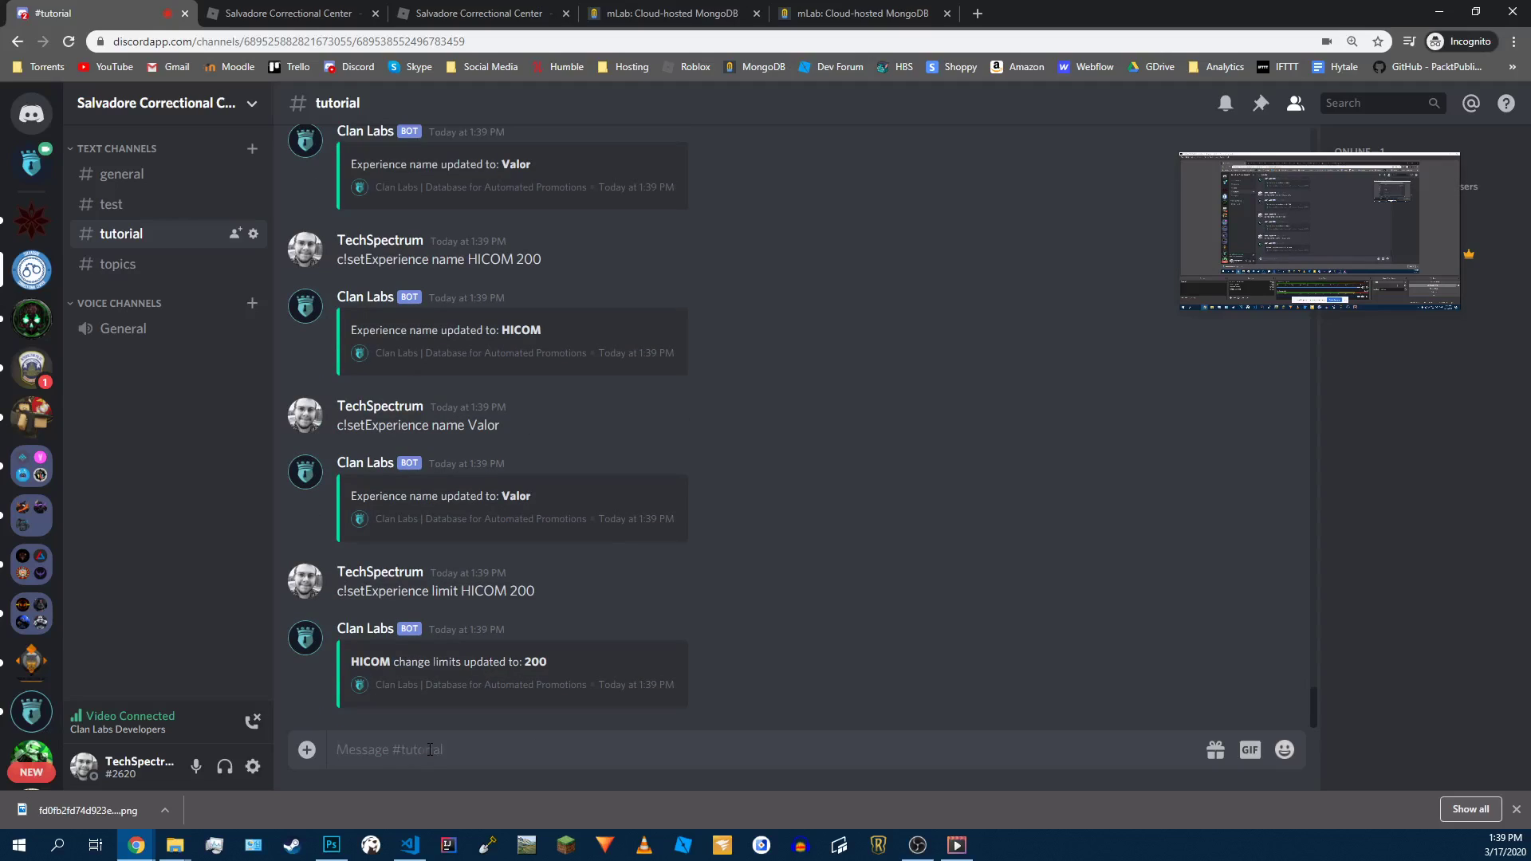
{"action": "type", "text": "!setExperience bonus"}
{"action": "scroll", "coordinate": [465, 385], "scroll_direction": "up", "scroll_amount": 4}
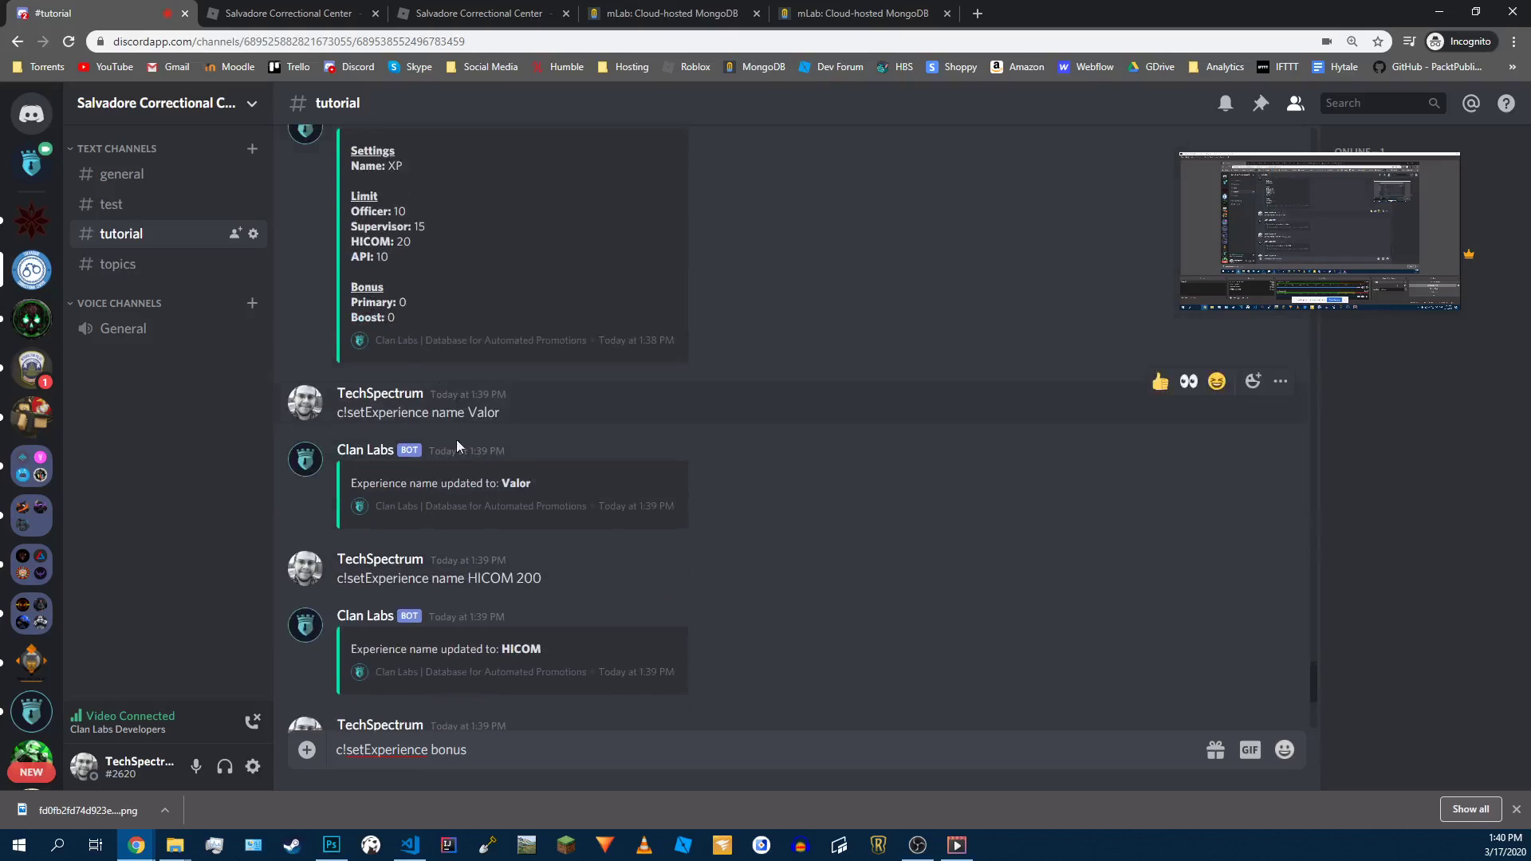
{"action": "scroll", "coordinate": [478, 574], "scroll_direction": "down", "scroll_amount": 4}
{"action": "type", "text": "Primary 5"}
{"action": "key", "text": "Return"}
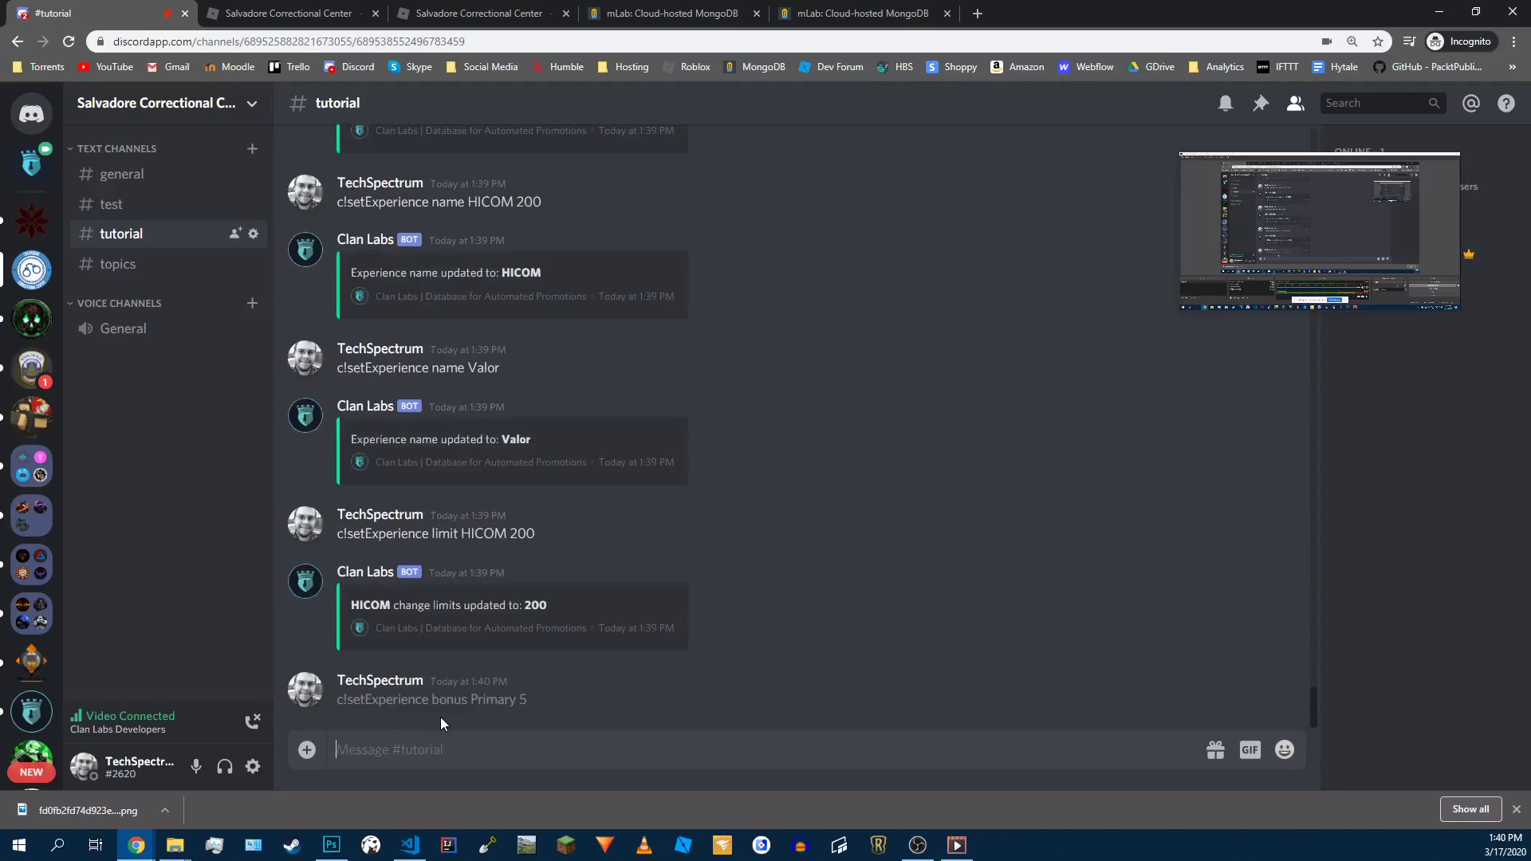
{"action": "type", "text": "c!setExperience"}
{"action": "key", "text": "Return"}
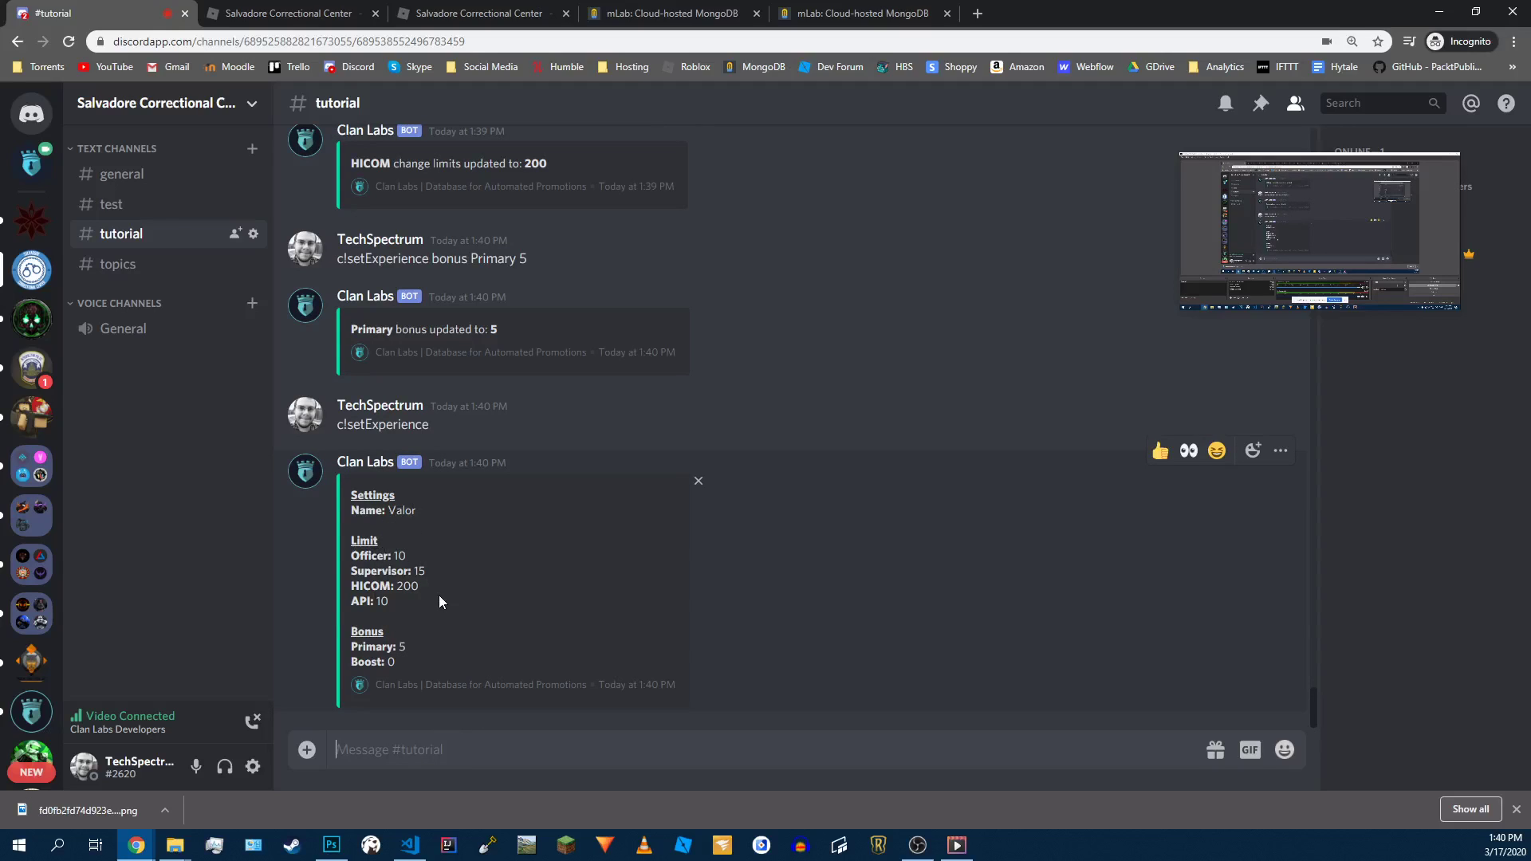
Step: Send v!valor to show your Valor 10 progress card, then glance at #topics
{"action": "type", "text": "c"}
{"action": "key", "text": "BackSpace"}
{"action": "type", "text": "v"}
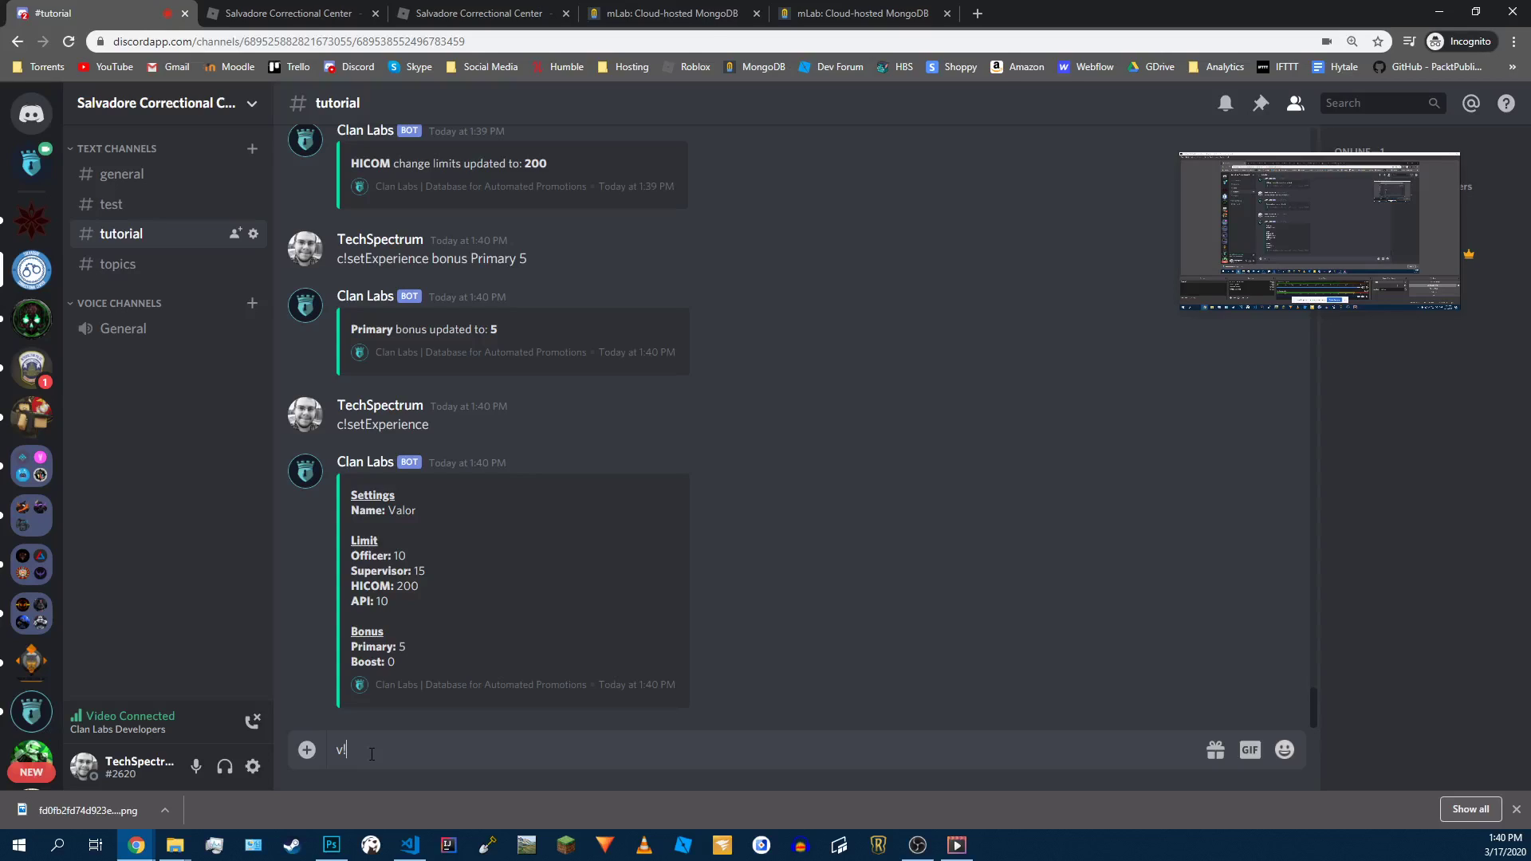
{"action": "type", "text": "valor"}
{"action": "key", "text": "BackSpace"}
{"action": "key", "text": "BackSpace"}
{"action": "type", "text": "or"}
{"action": "key", "text": "Return"}
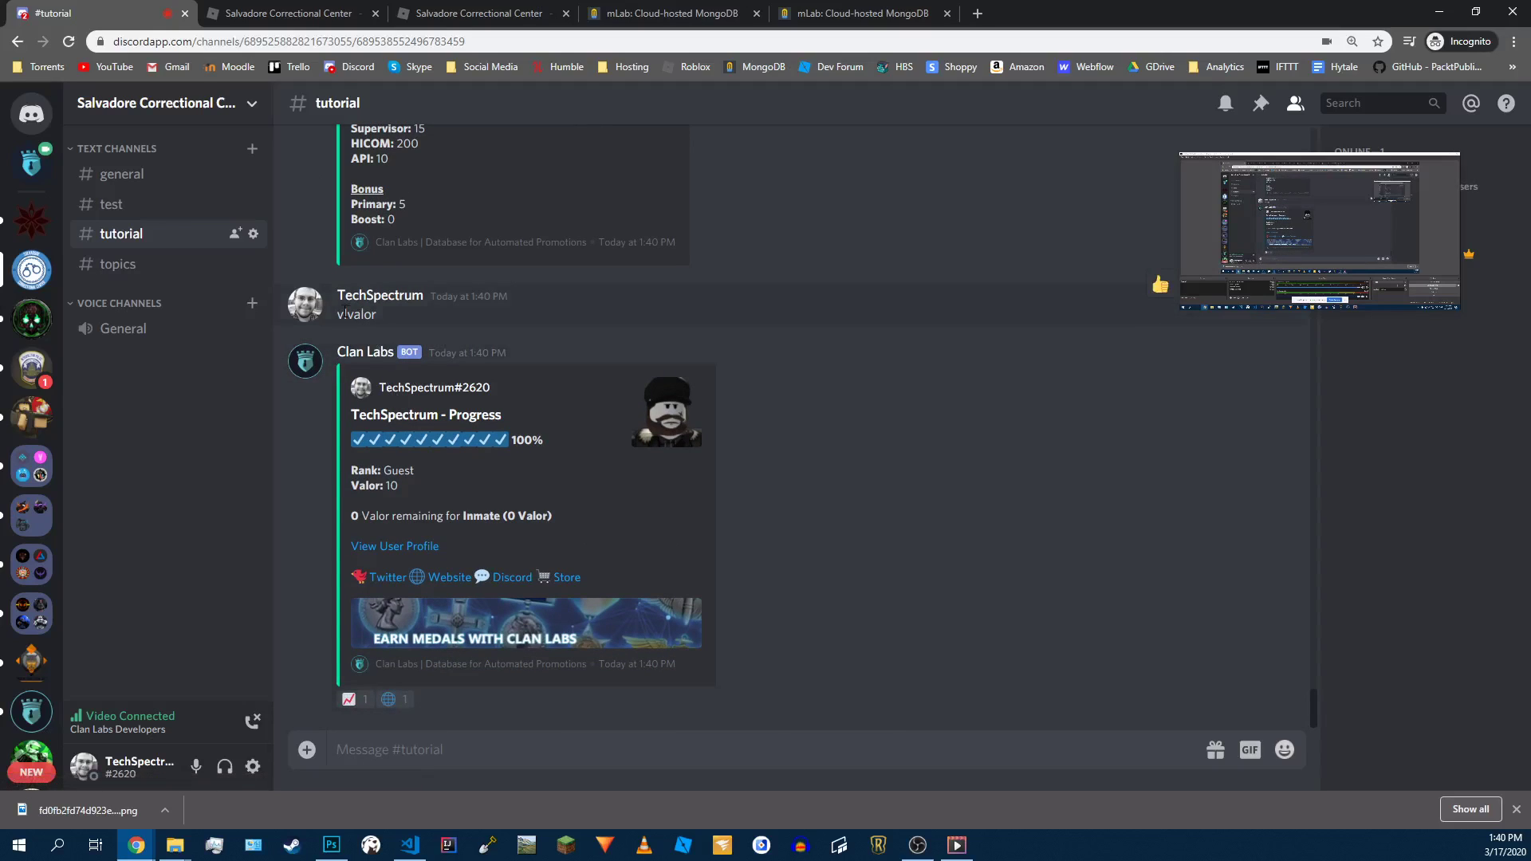
{"action": "left_click_drag", "start_coordinate": [351, 486], "coordinate": [382, 485]}
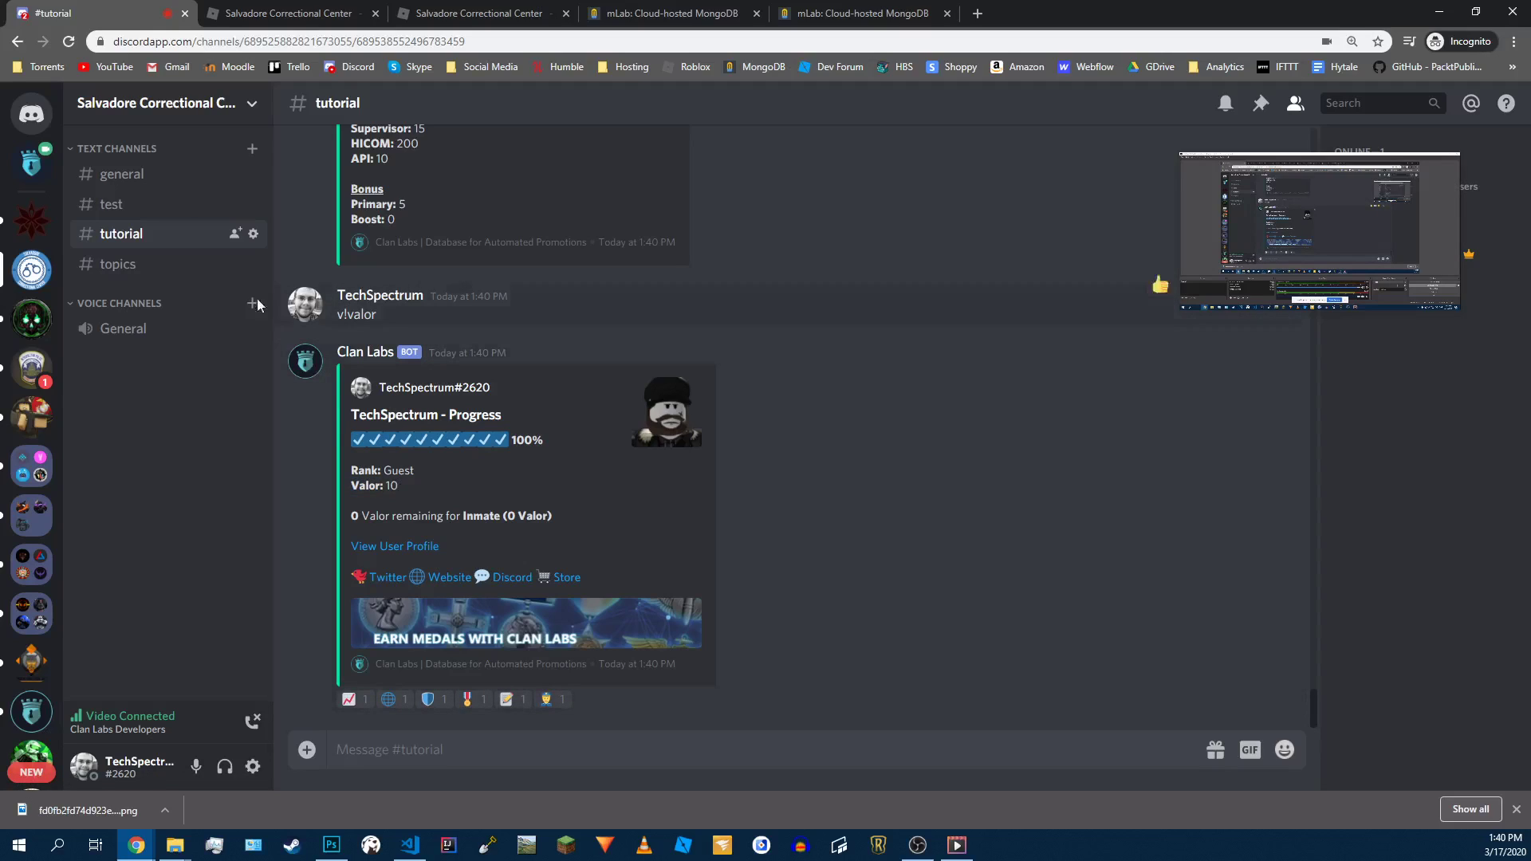
{"action": "left_click", "coordinate": [156, 271]}
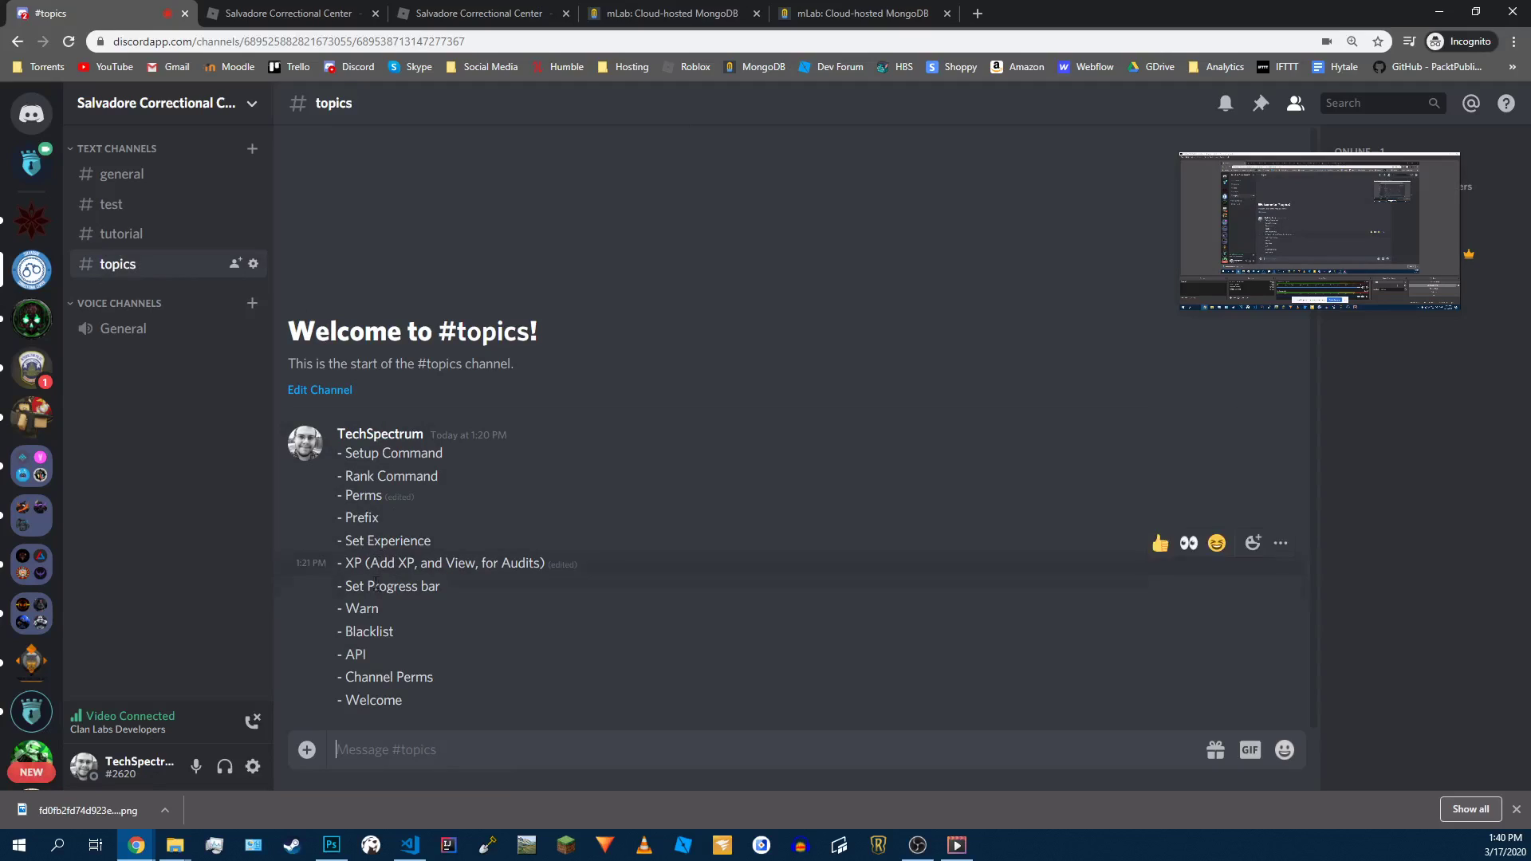
{"action": "left_click", "coordinate": [128, 235]}
Step: Ask the bot for its progress bar settings with c!progressBar
{"action": "type", "text": "c!s"}
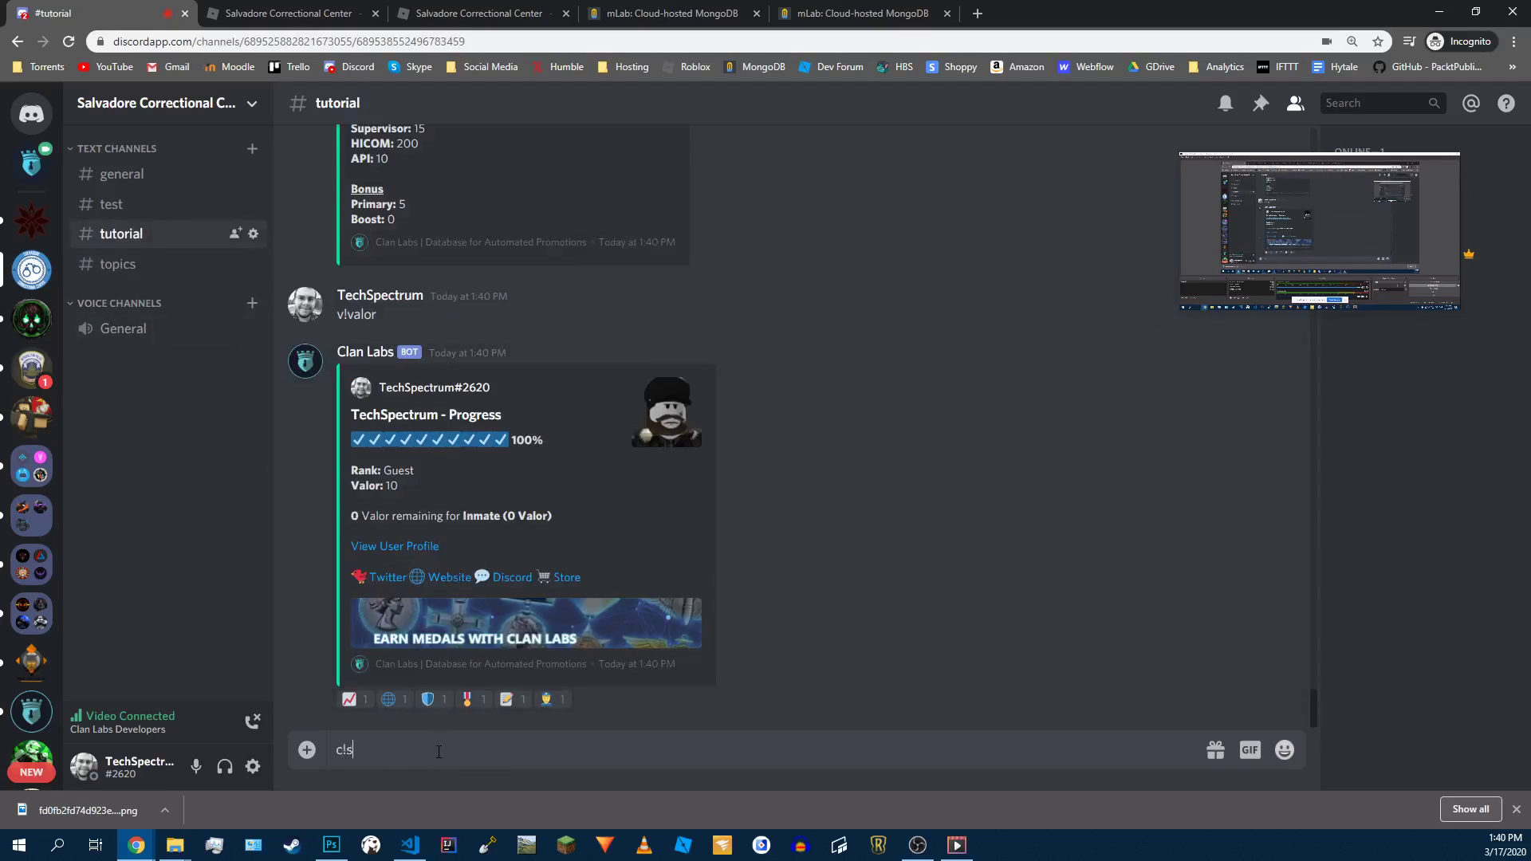
{"action": "type", "text": "etProgress"}
{"action": "key", "text": "Return"}
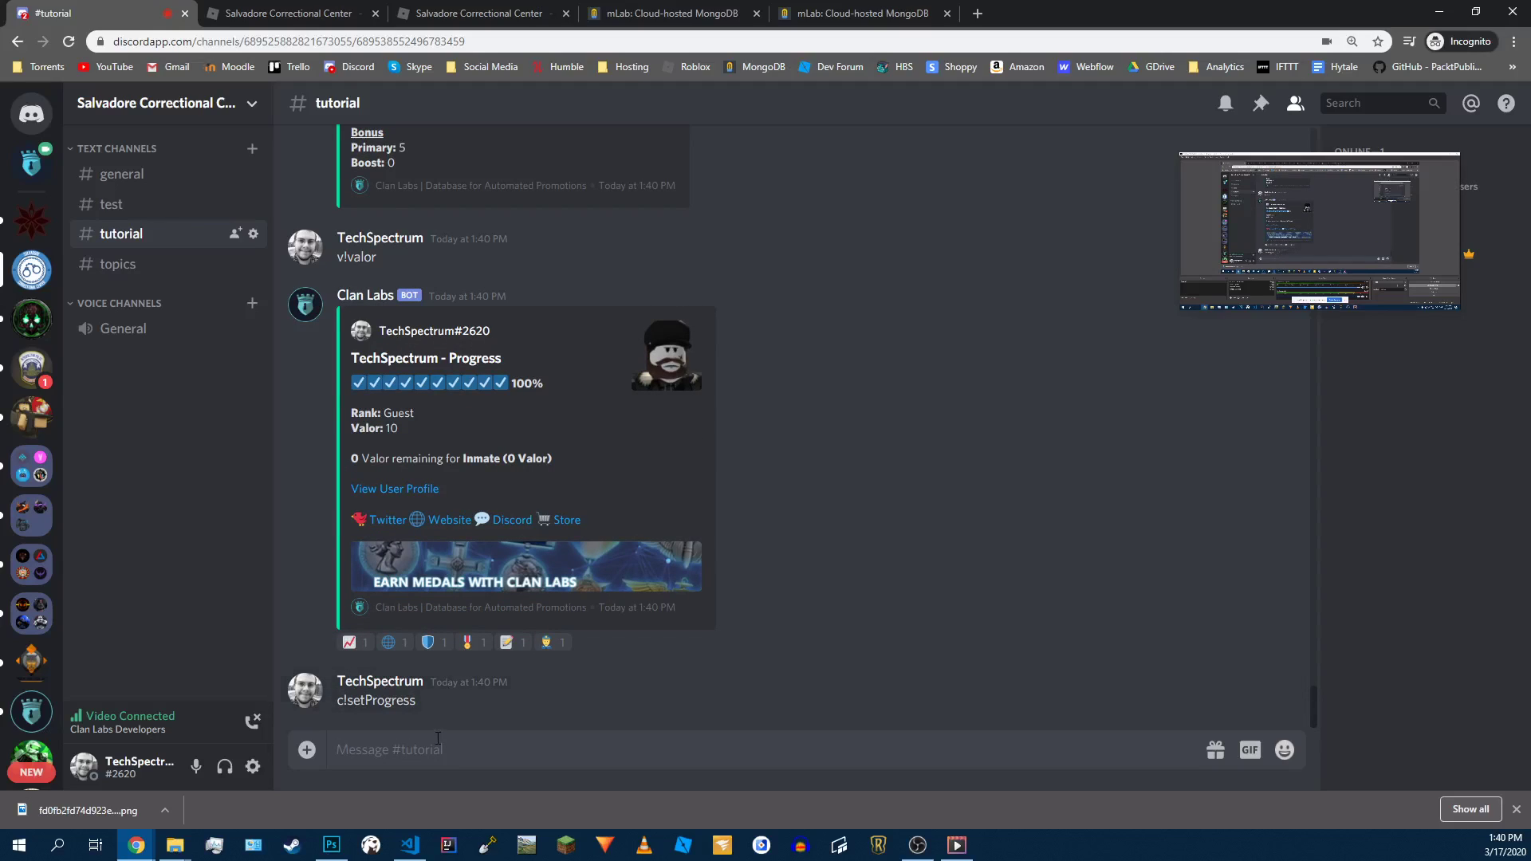
{"action": "type", "text": "c"}
{"action": "type", "text": "!set"}
{"action": "key", "text": "BackSpace"}
{"action": "key", "text": "BackSpace"}
{"action": "key", "text": "BackSpace"}
{"action": "type", "text": "progressBar"}
{"action": "key", "text": "Return"}
Step: Set the progress bar check emoji to :blue_circle: and empty emoji to :black_circle:
{"action": "type", "text": "c!s"}
{"action": "key", "text": "BackSpace"}
{"action": "type", "text": "progressBar check :circl"}
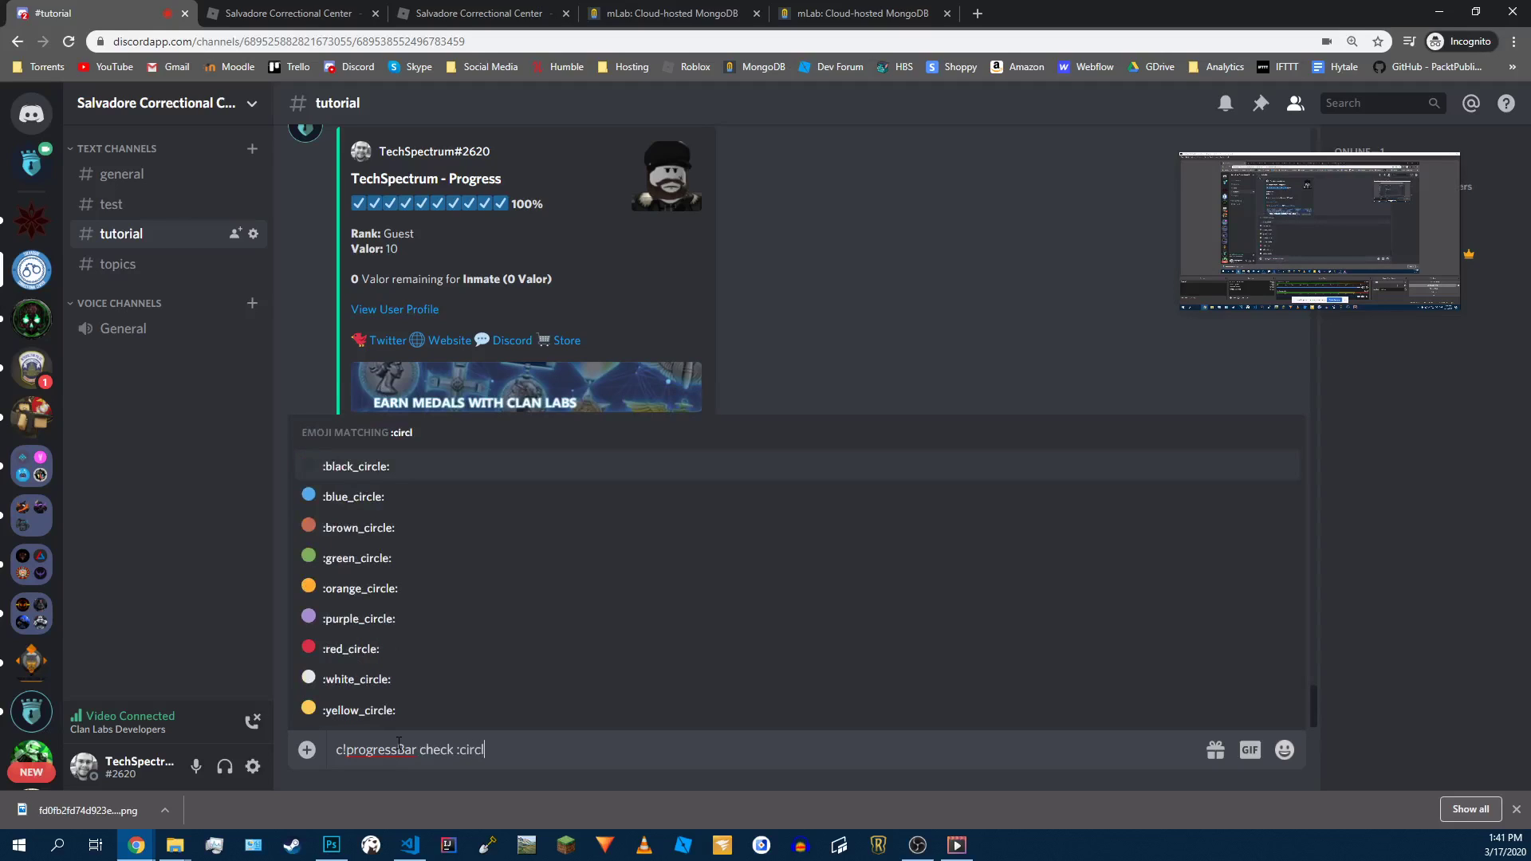
{"action": "left_click", "coordinate": [335, 498]}
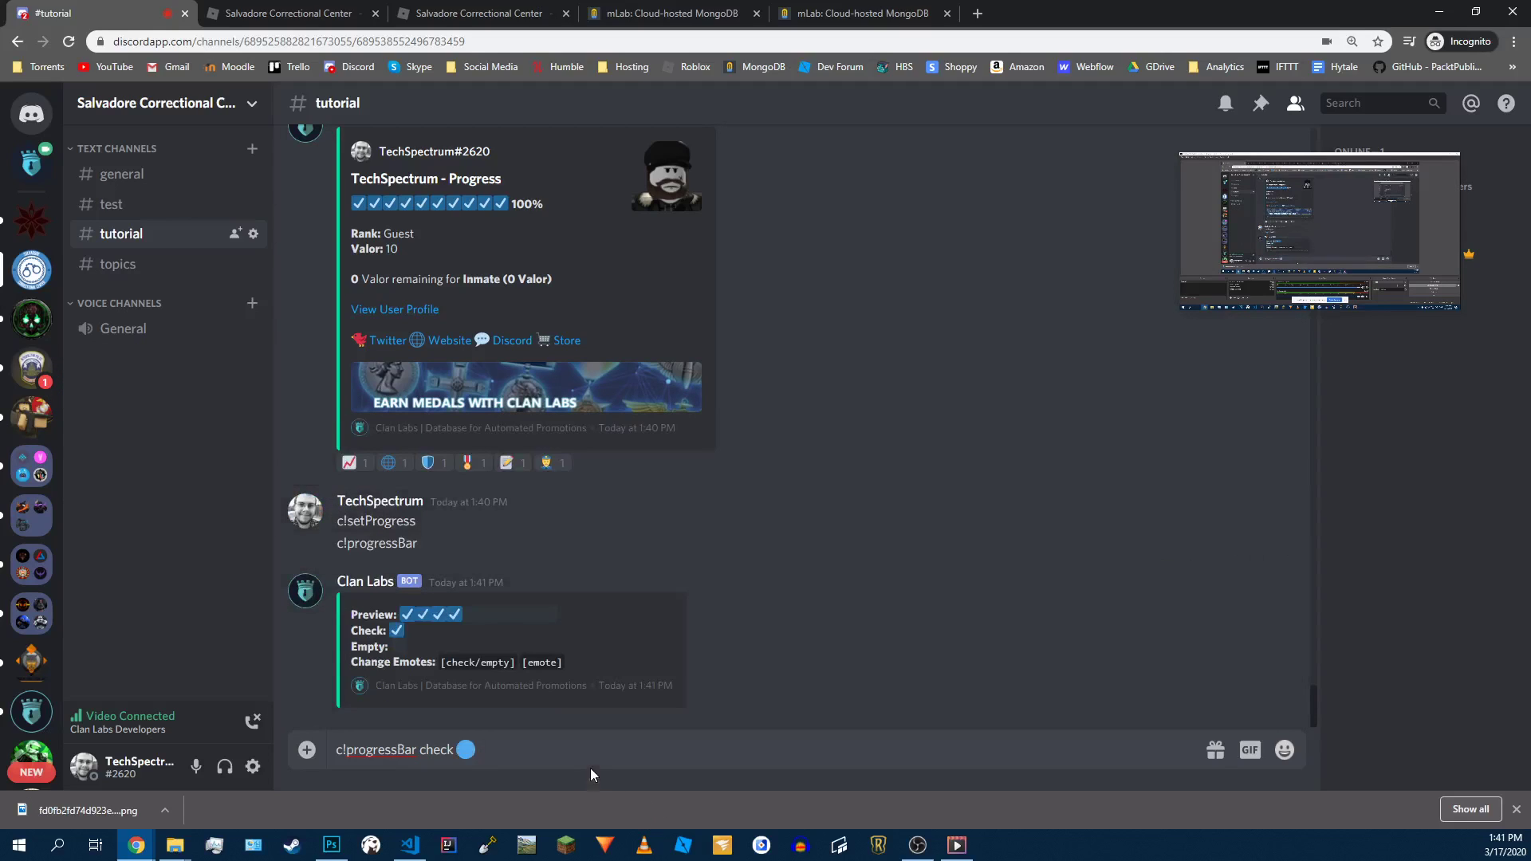
{"action": "key", "text": "Return"}
{"action": "type", "text": "c"}
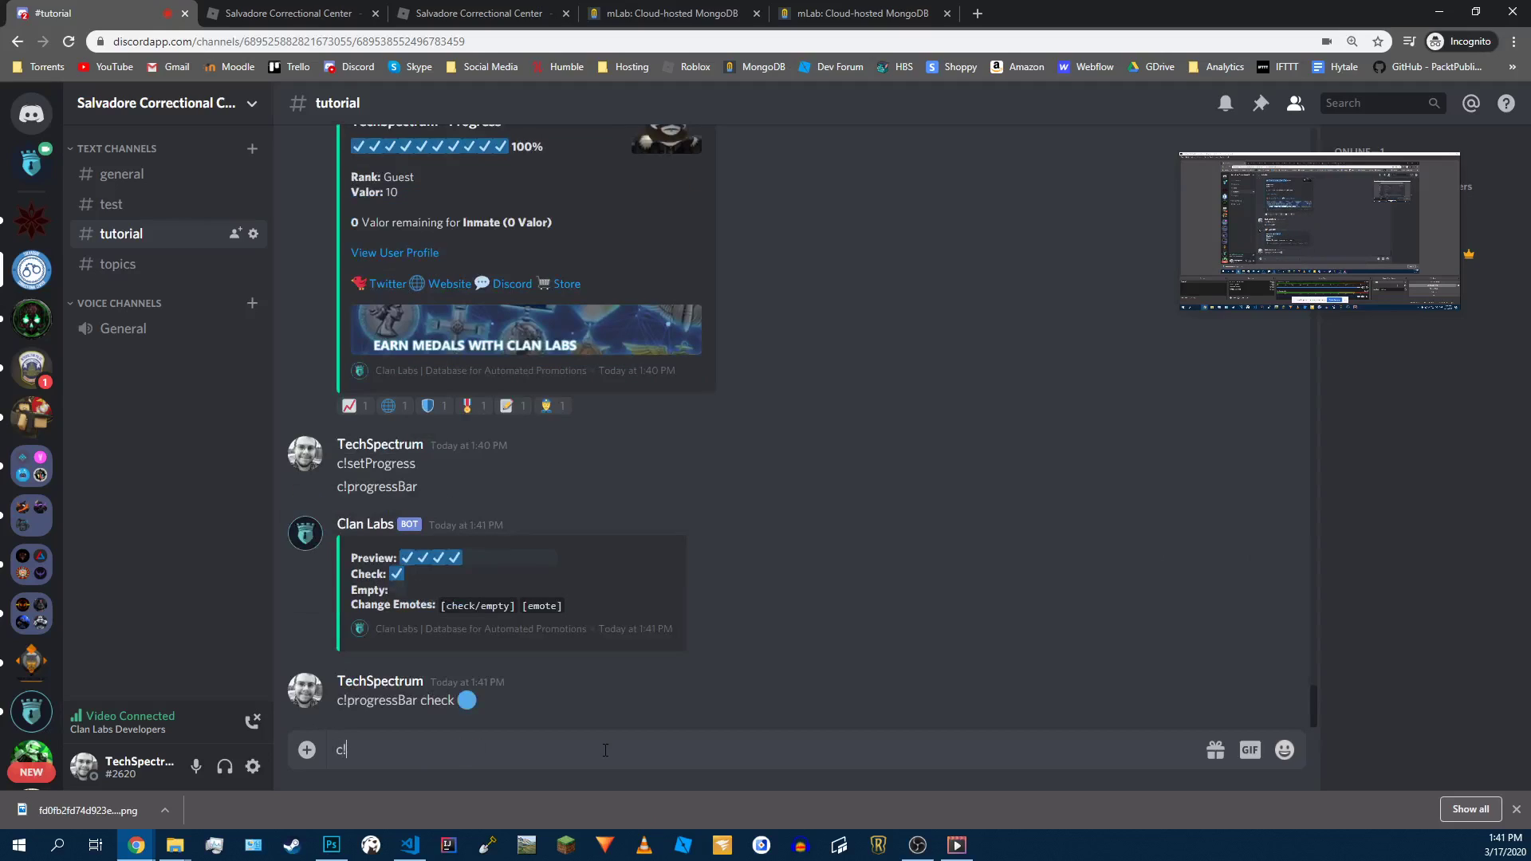
{"action": "type", "text": "!progres"}
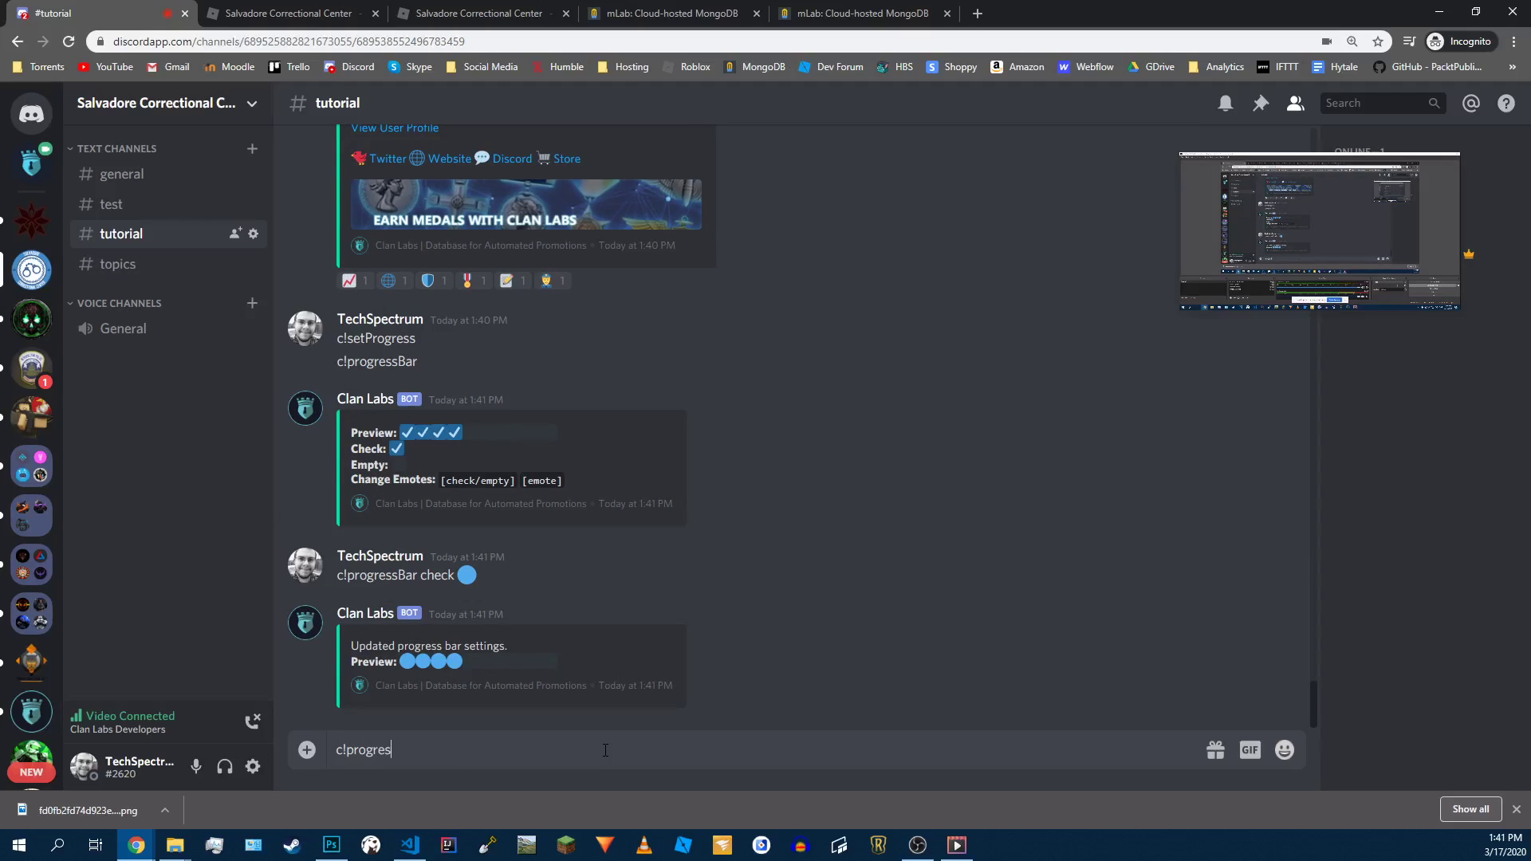
{"action": "type", "text": "sBar empty :grey"}
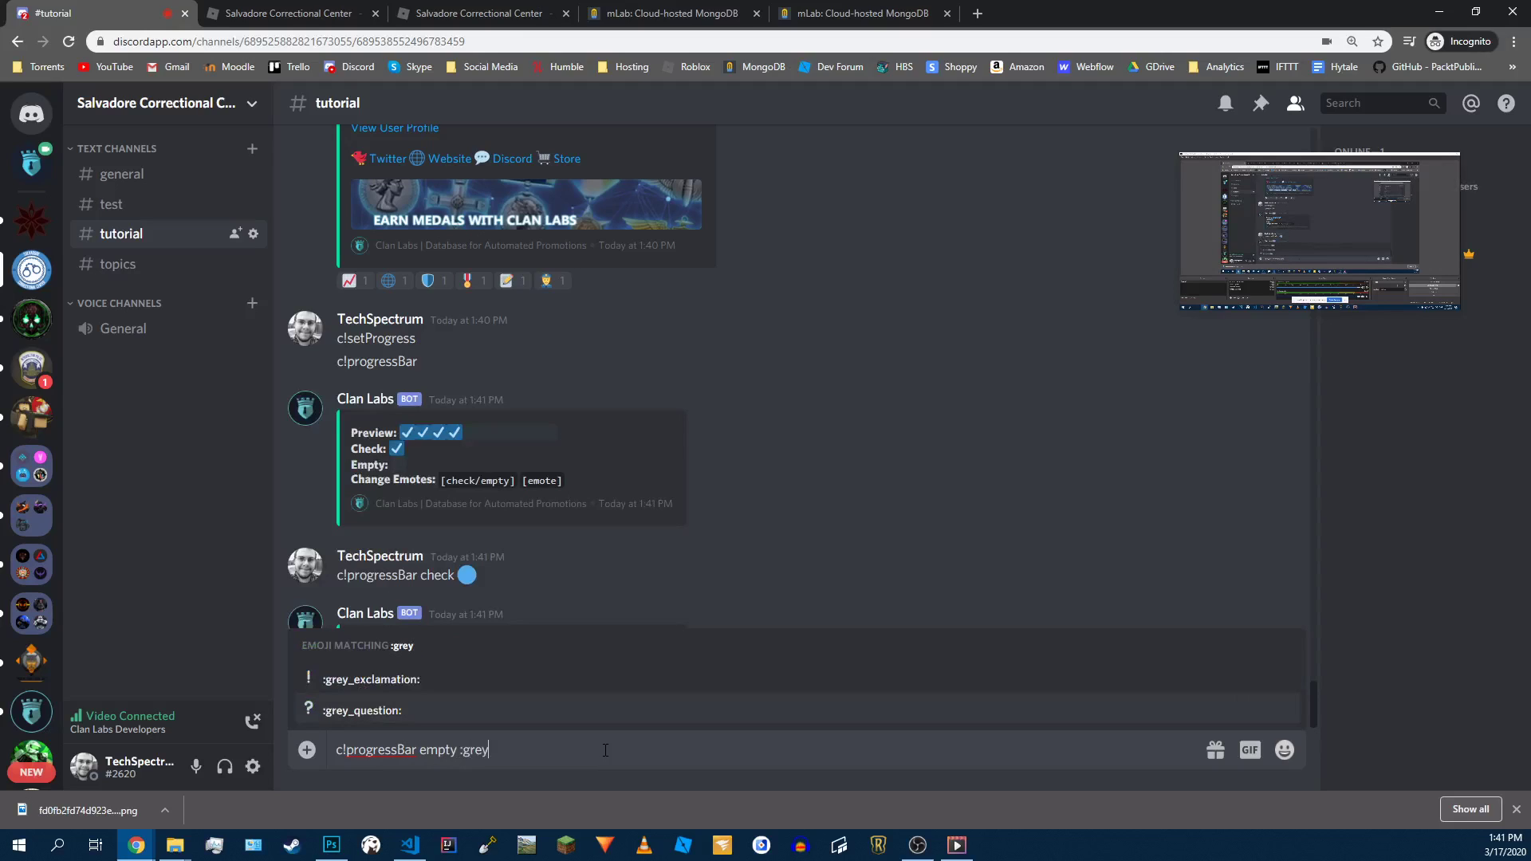
{"action": "key", "text": "BackSpace"}
{"action": "key", "text": "BackSpace"}
{"action": "key", "text": "BackSpace"}
{"action": "key", "text": "BackSpace"}
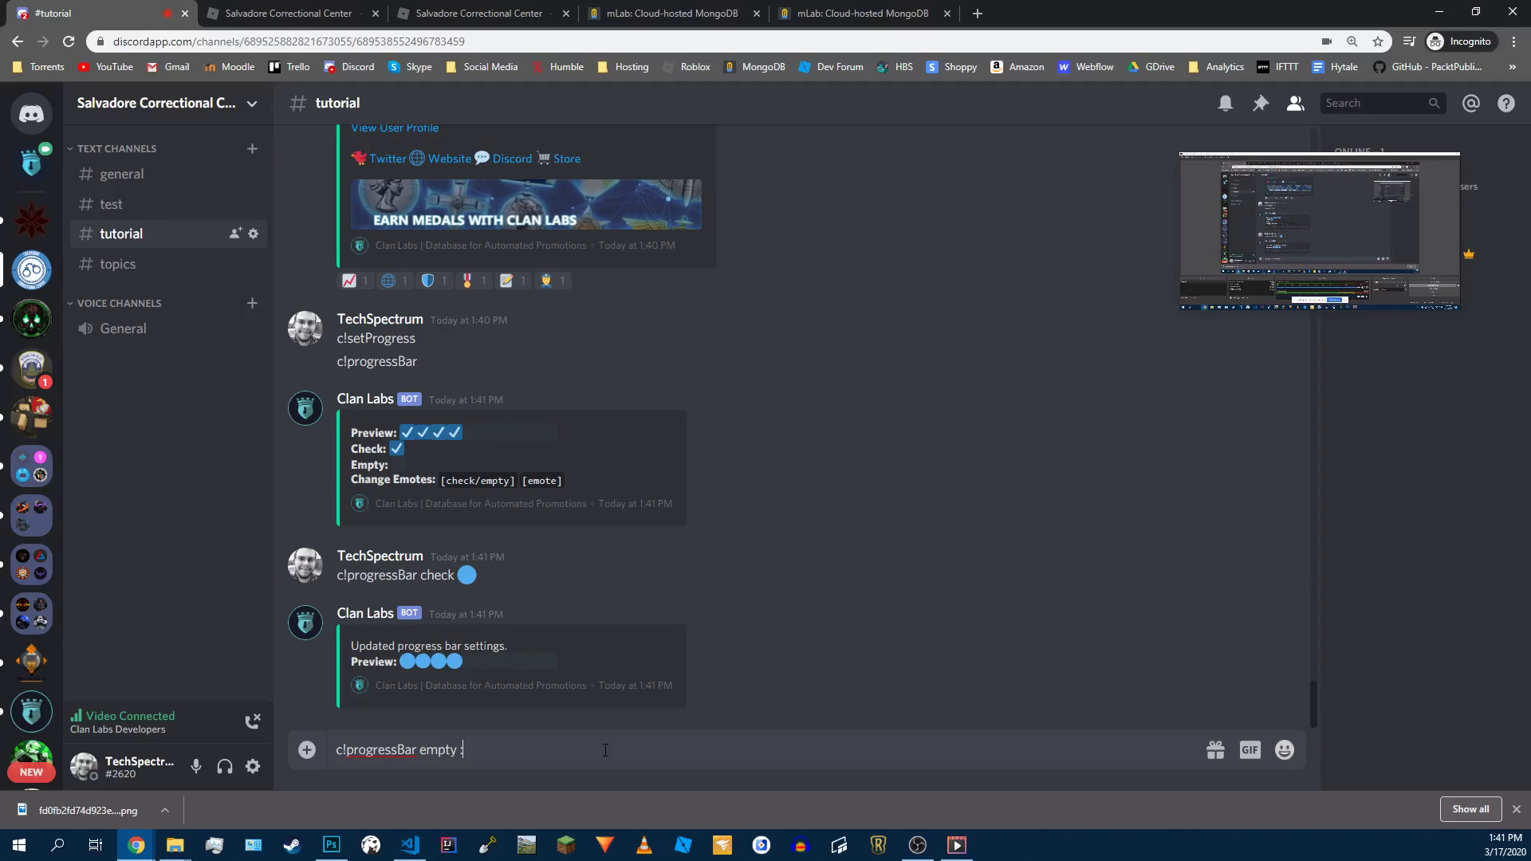
{"action": "type", "text": "circle"}
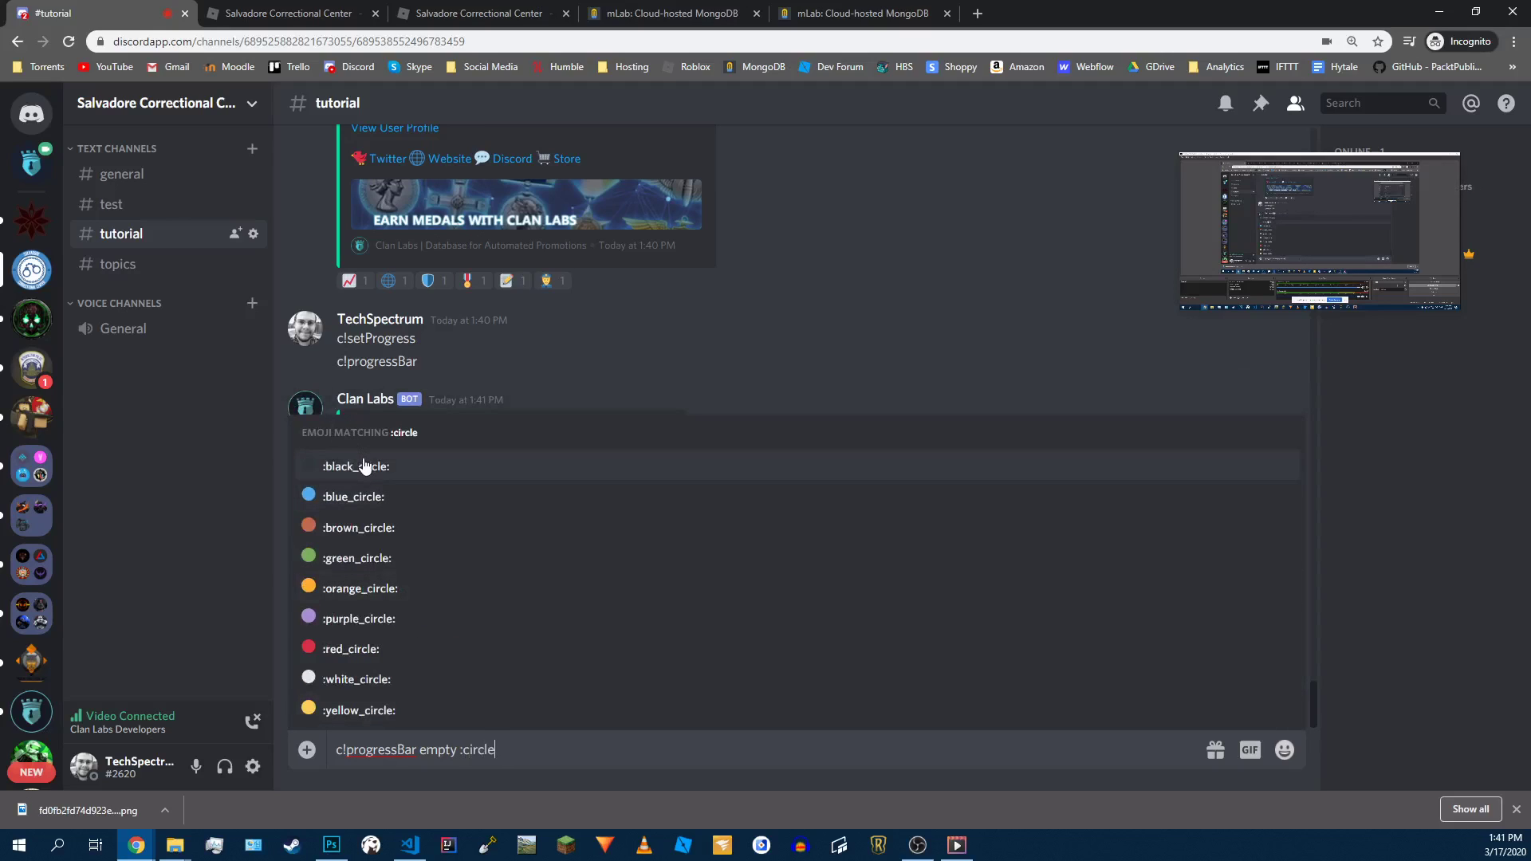
{"action": "left_click", "coordinate": [364, 465]}
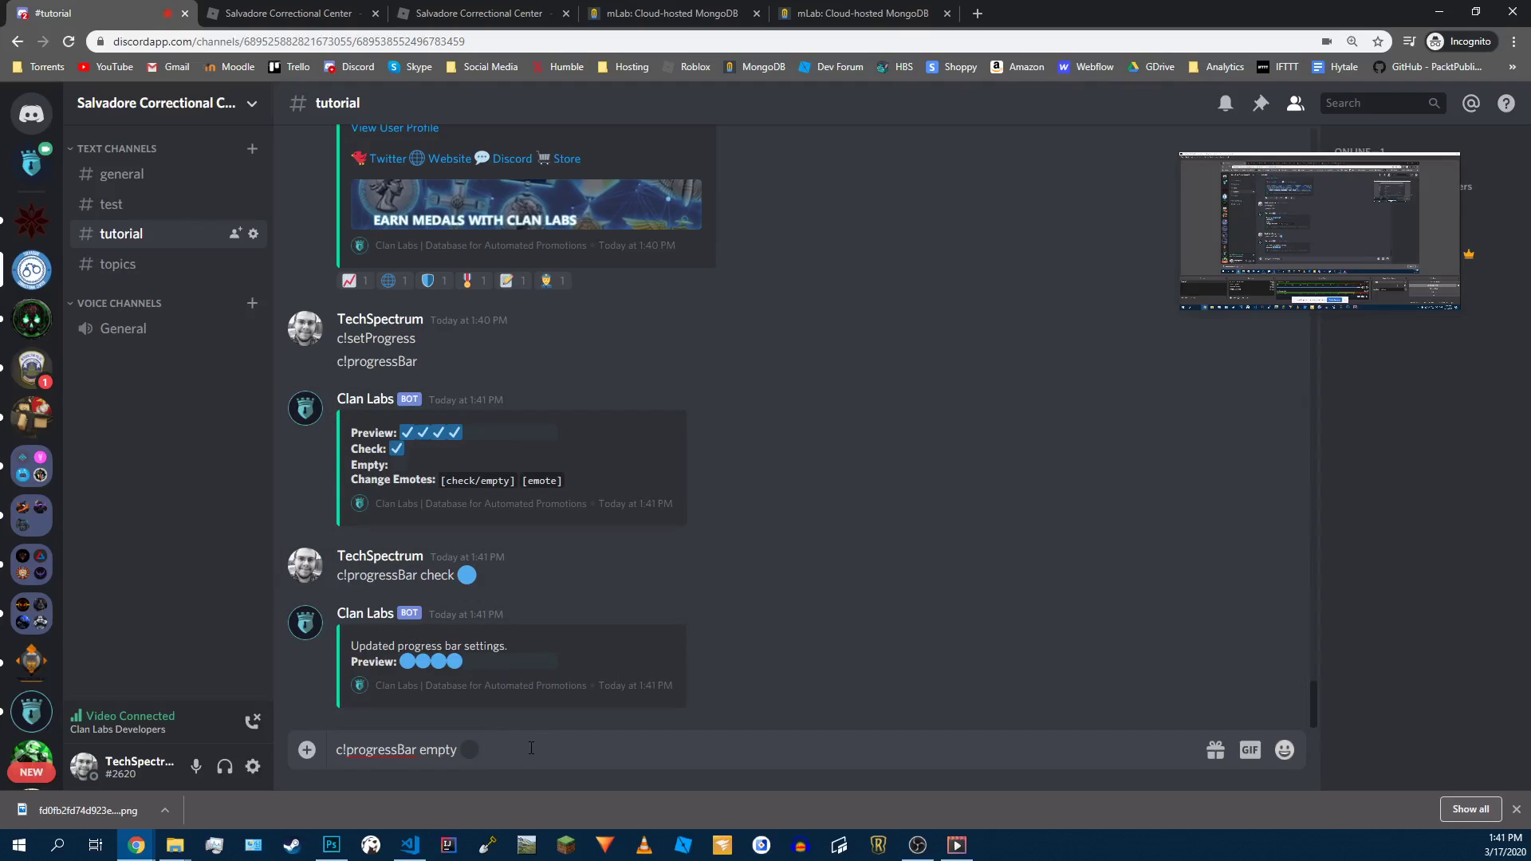
{"action": "key", "text": "Return"}
Step: Preview the new progress bar on the c!xp card
{"action": "type", "text": "c!xp"}
{"action": "key", "text": "Return"}
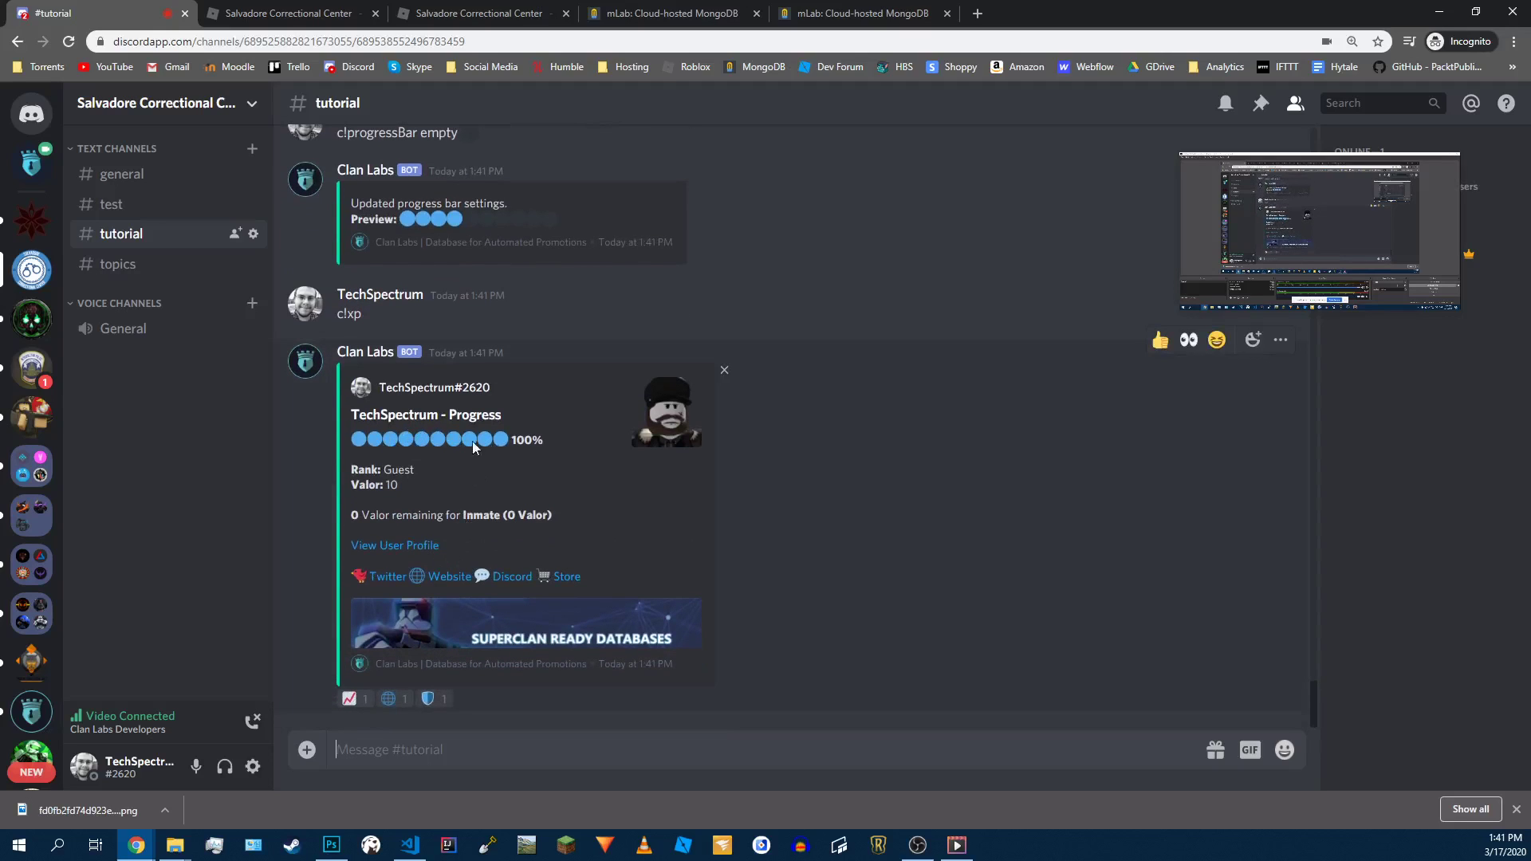
{"action": "left_click", "coordinate": [142, 265]}
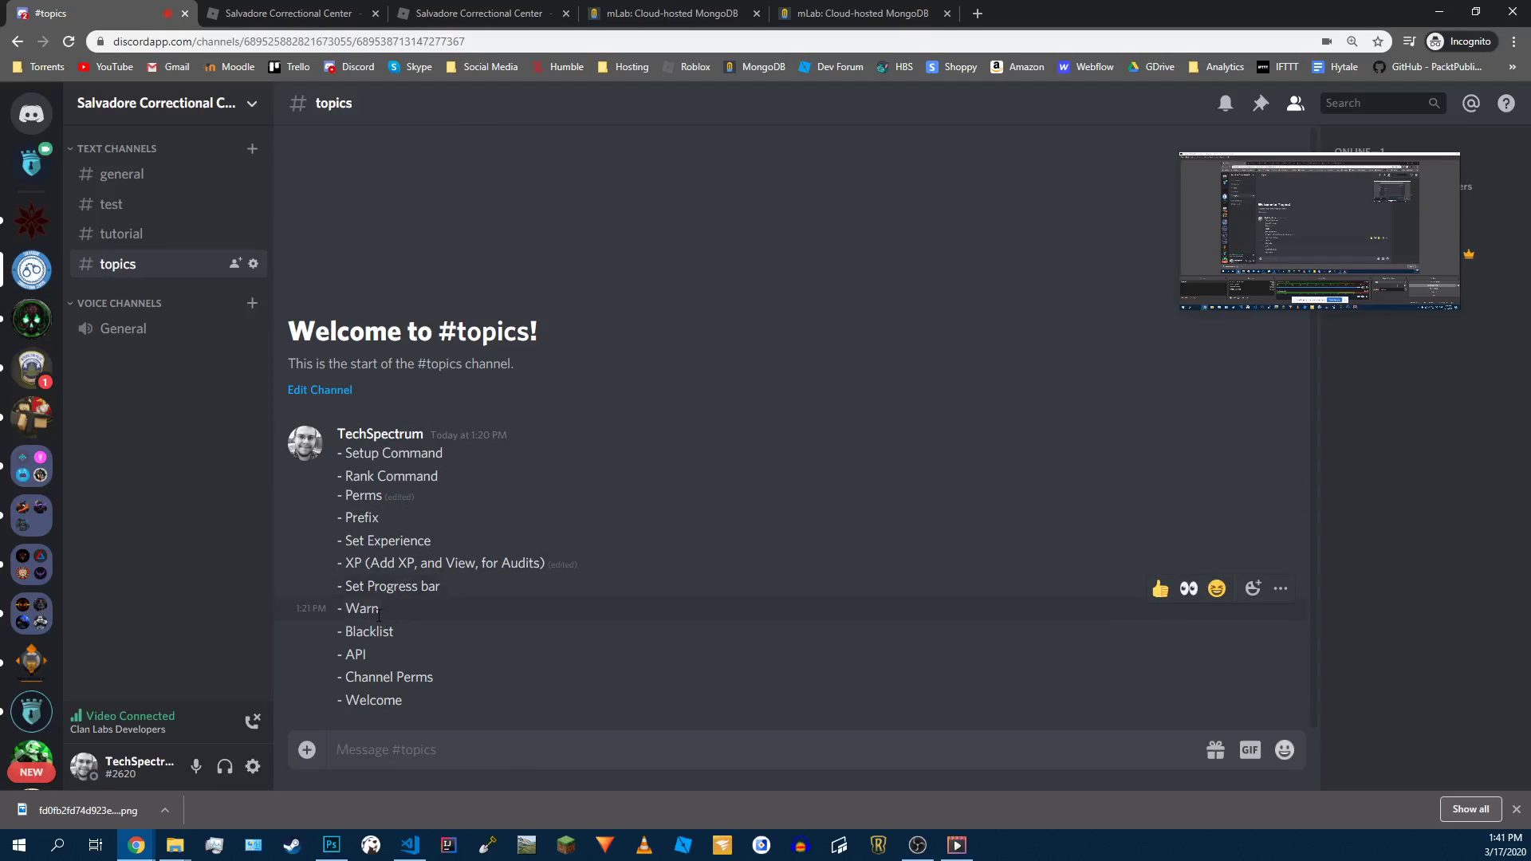
Step: In #tutorial, blacklist the user with the reason 'Mass exiled.'
{"action": "left_click", "coordinate": [119, 234]}
{"action": "type", "text": "c"}
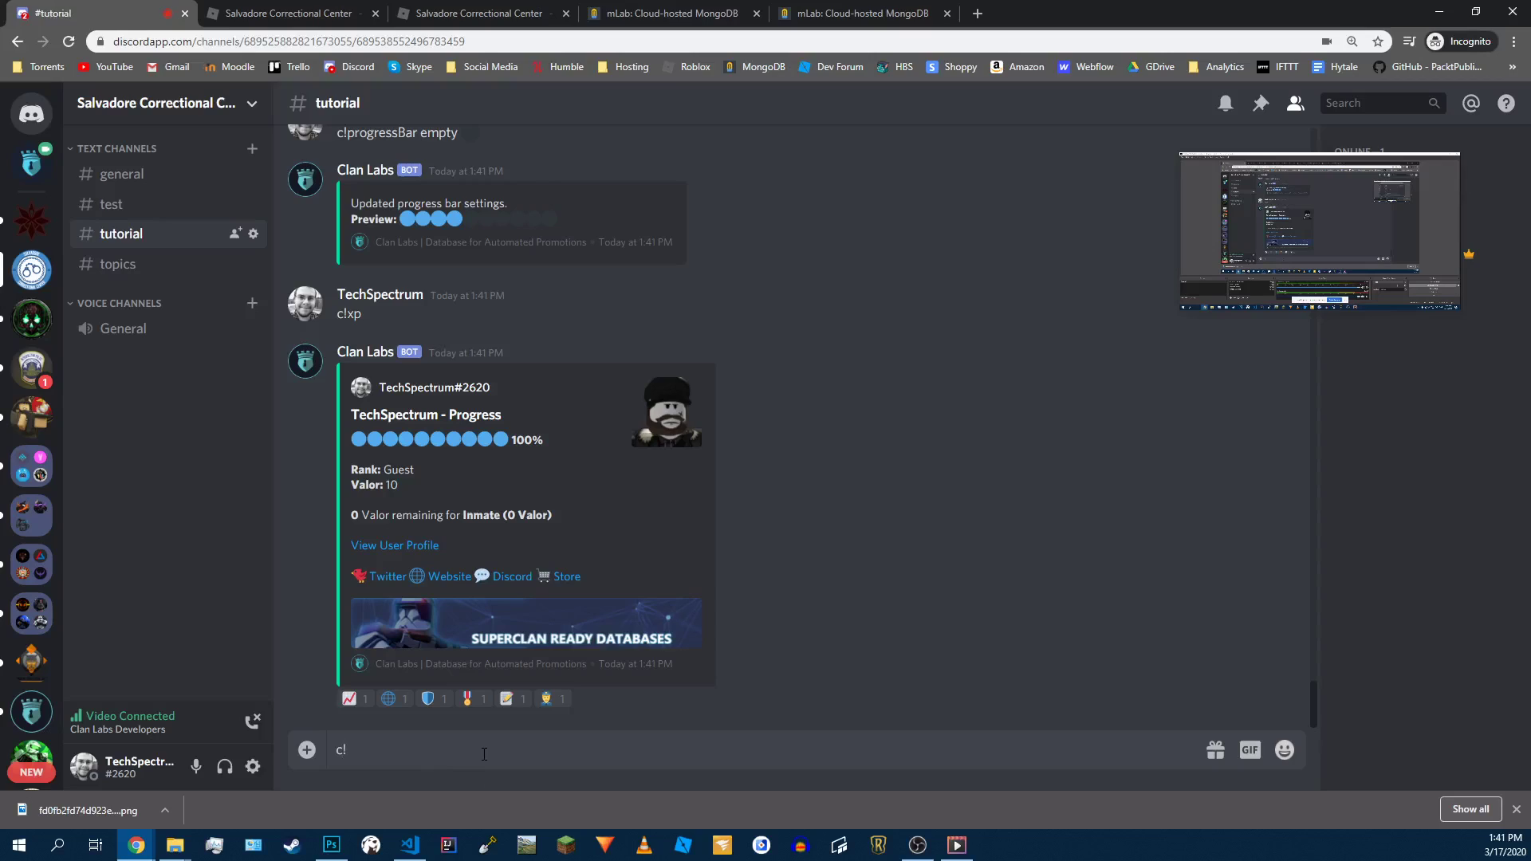
{"action": "type", "text": "!blacklist add TechSpectrum Mat"}
{"action": "key", "text": "BackSpace"}
{"action": "key", "text": "BackSpace"}
{"action": "key", "text": "BackSpace"}
{"action": "type", "text": "Mass exiled."}
{"action": "key", "text": "Return"}
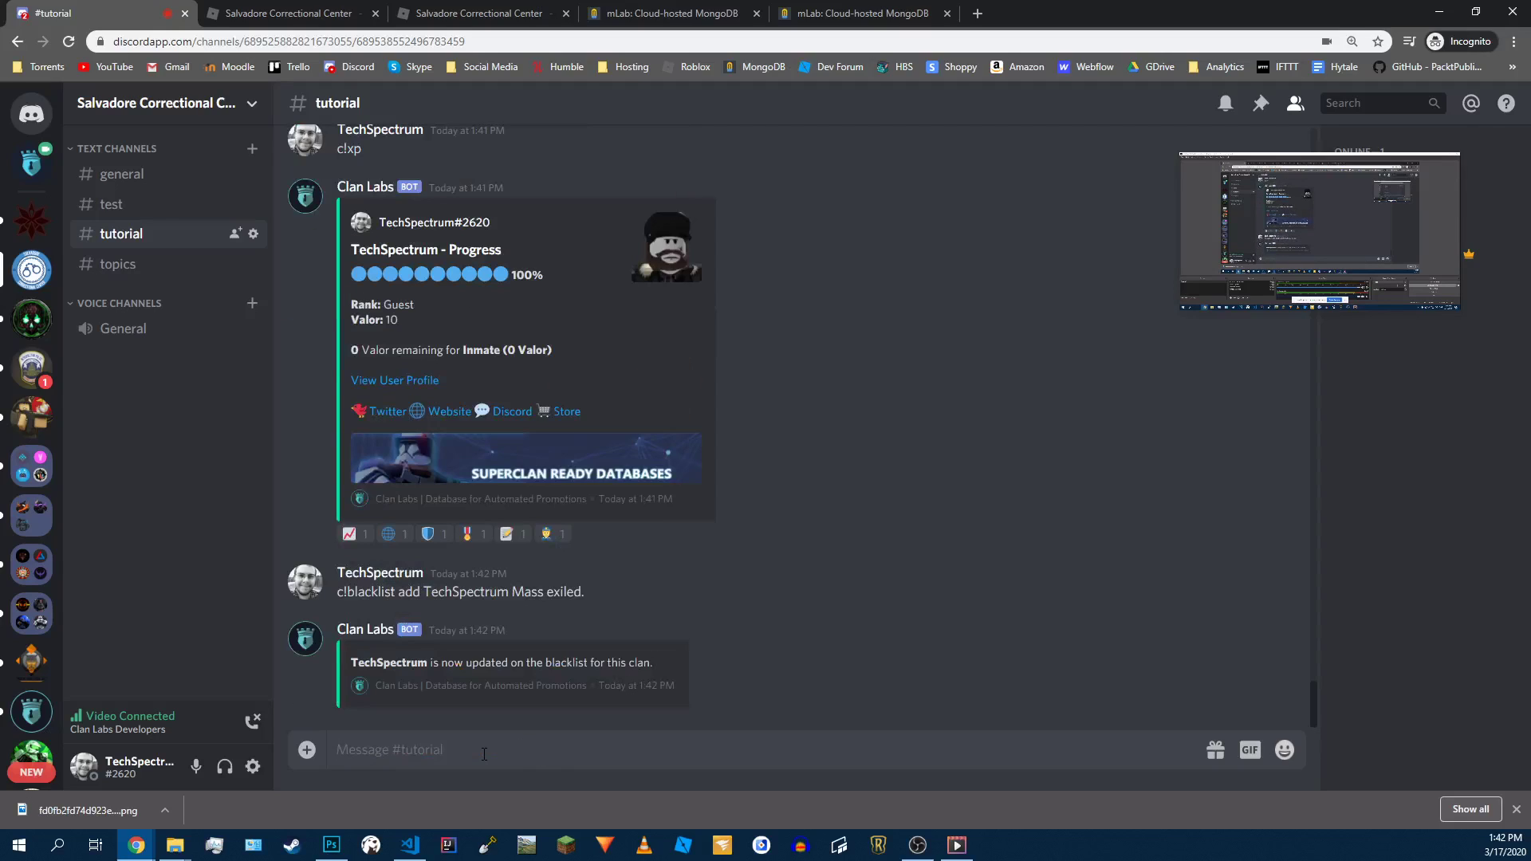
Step: Confirm the user appears in c!blacklist and shows BLACKLISTED under c!xp, then view #topics
{"action": "type", "text": "c!blacklist"}
{"action": "key", "text": "Return"}
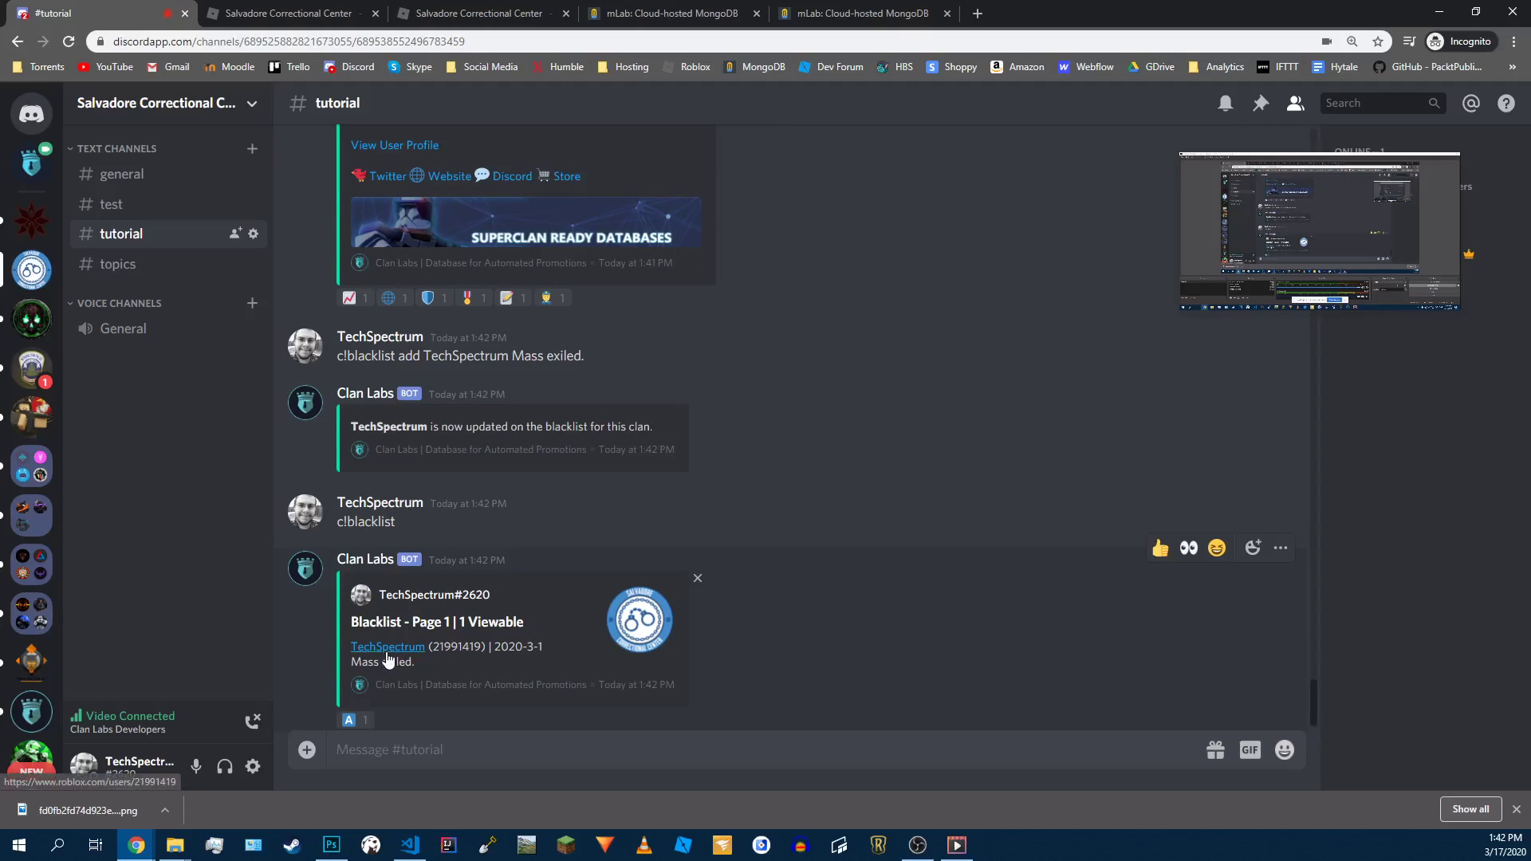
{"action": "double_click", "coordinate": [459, 648]}
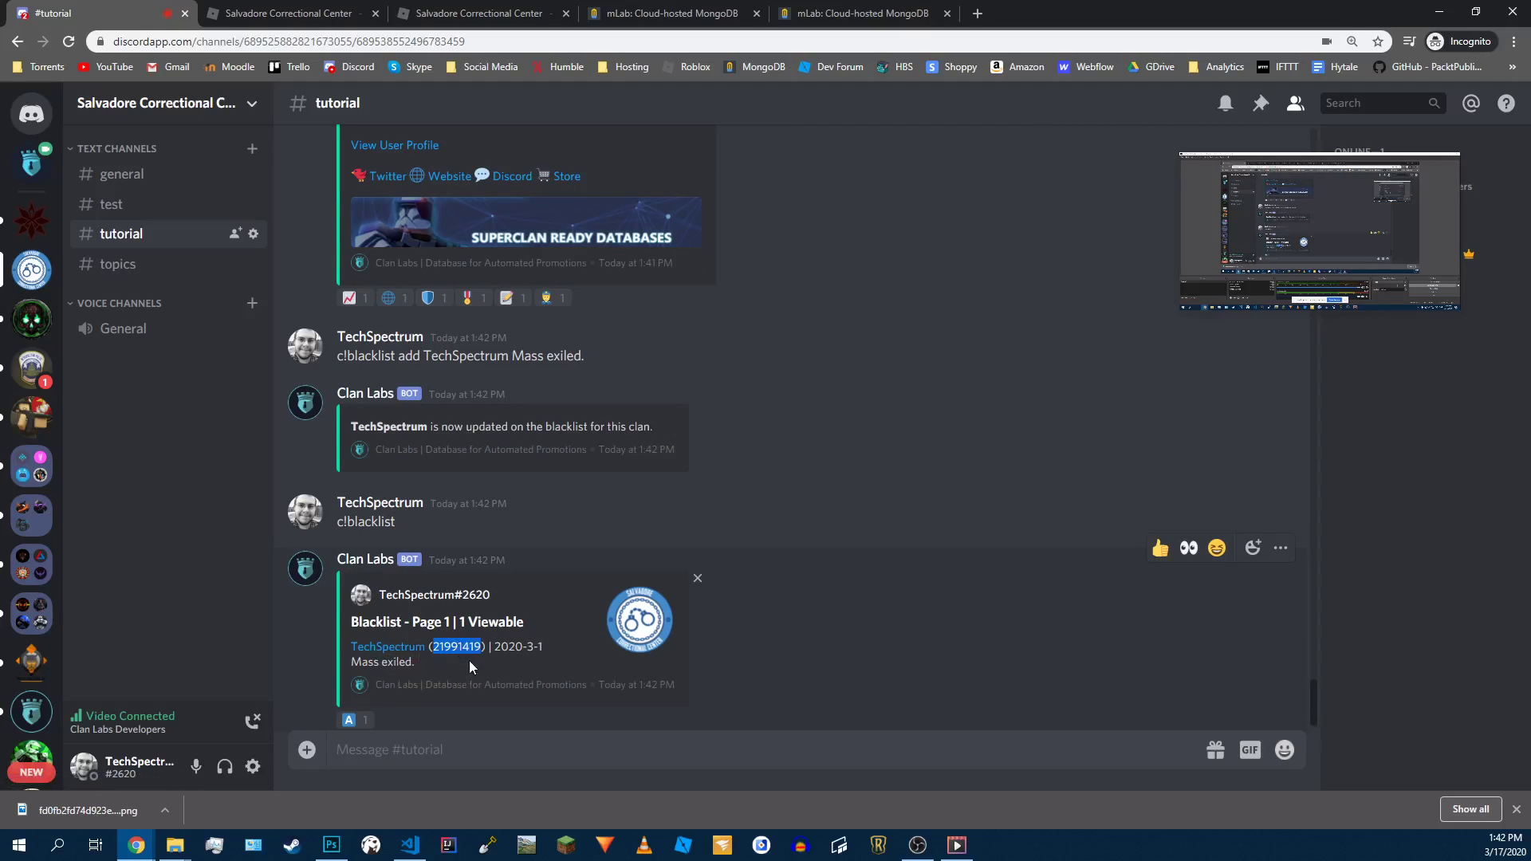
{"action": "left_click", "coordinate": [412, 747]}
{"action": "type", "text": "c!xp"}
{"action": "key", "text": "Return"}
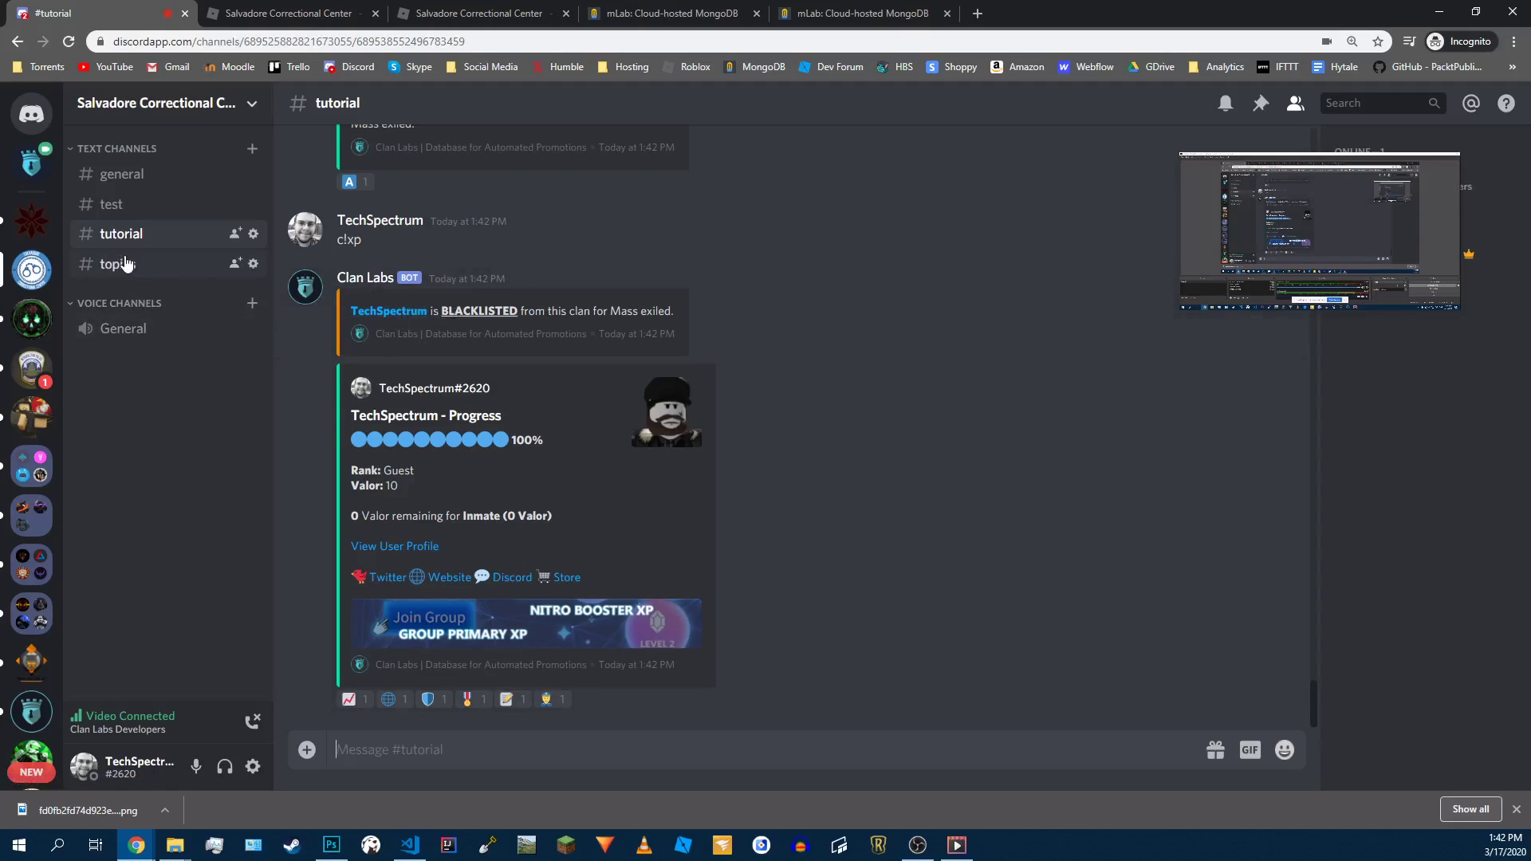
{"action": "left_click", "coordinate": [125, 263]}
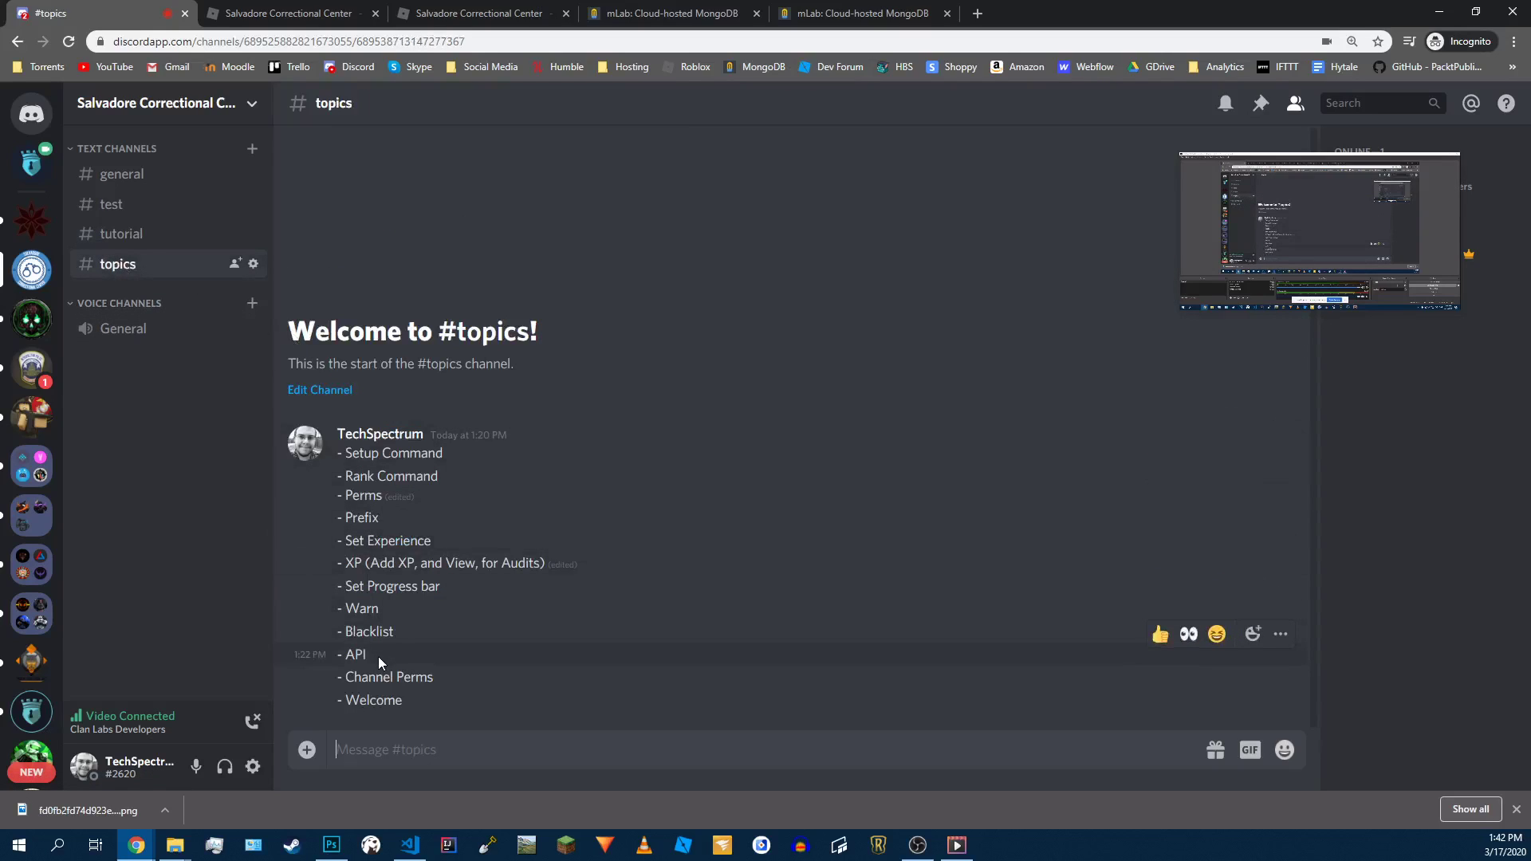
Step: In #tutorial, show the API settings with c!api and enable the API
{"action": "left_click", "coordinate": [119, 233]}
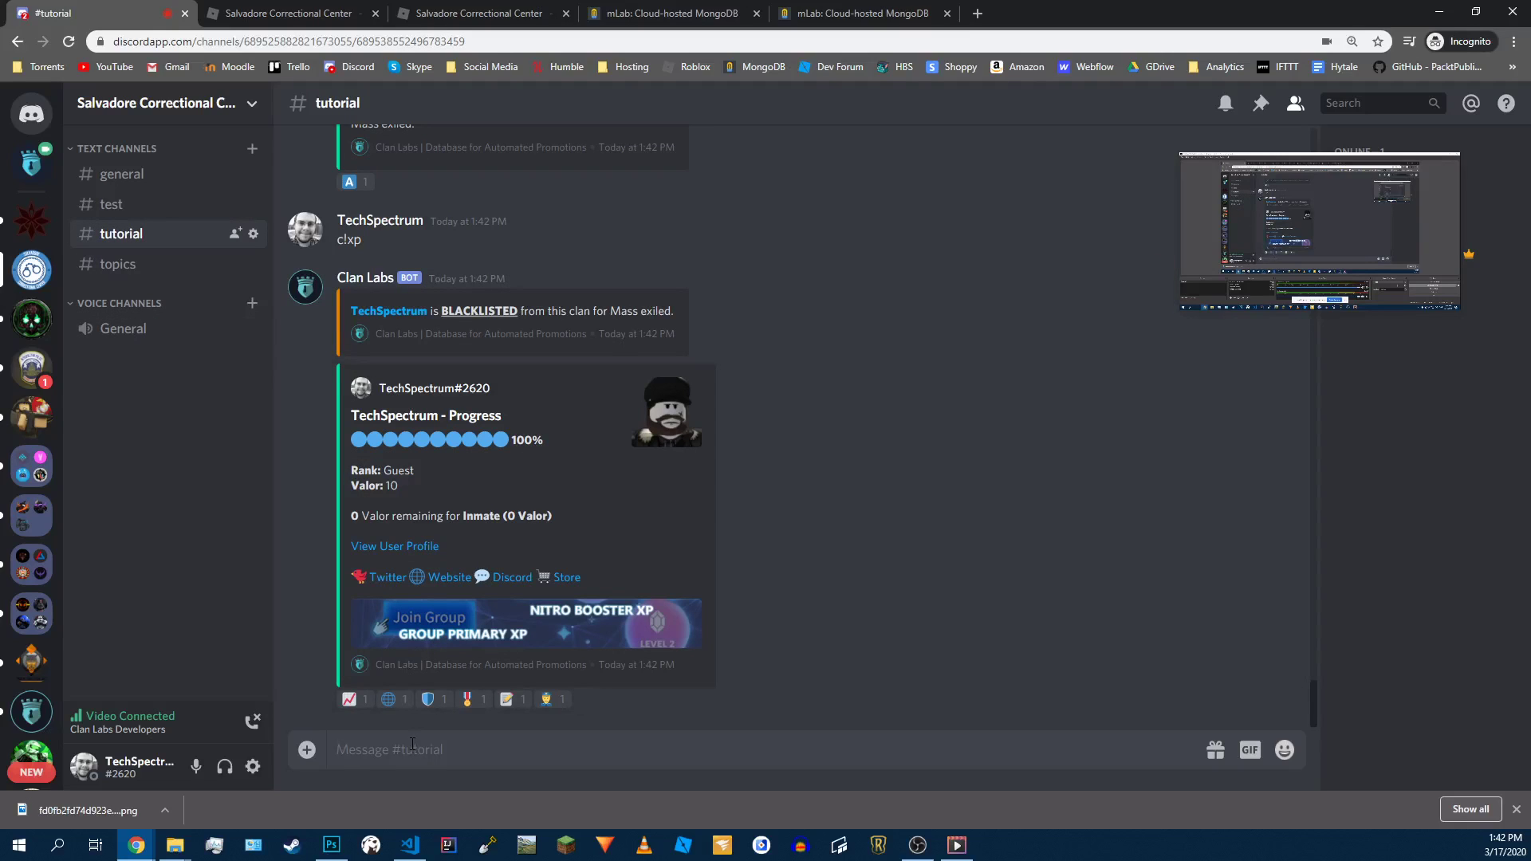
{"action": "type", "text": "c!api"}
{"action": "key", "text": "Return"}
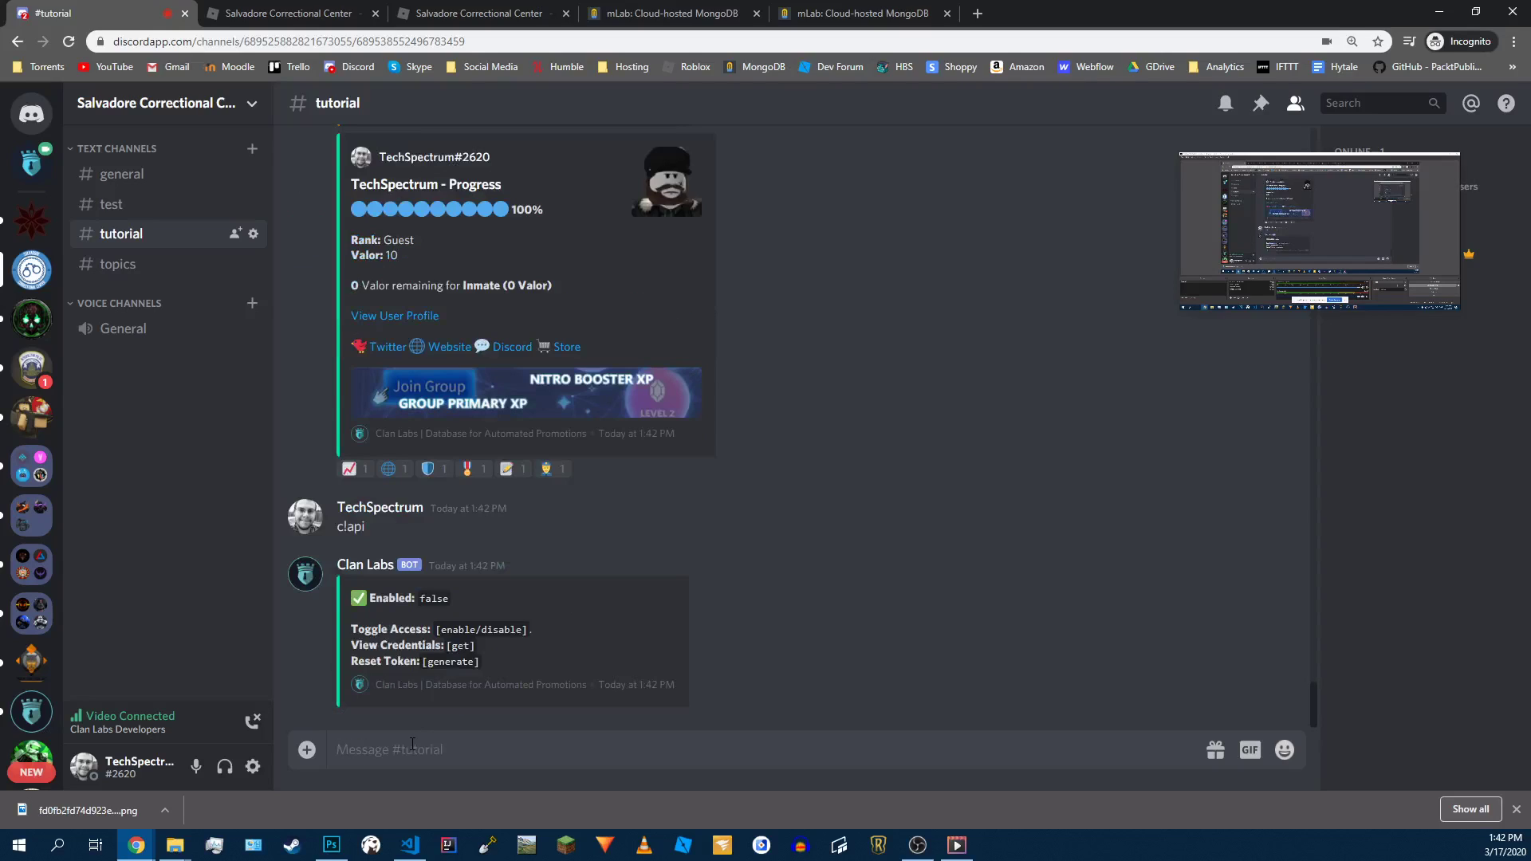
{"action": "type", "text": "c!api enable"}
{"action": "key", "text": "Return"}
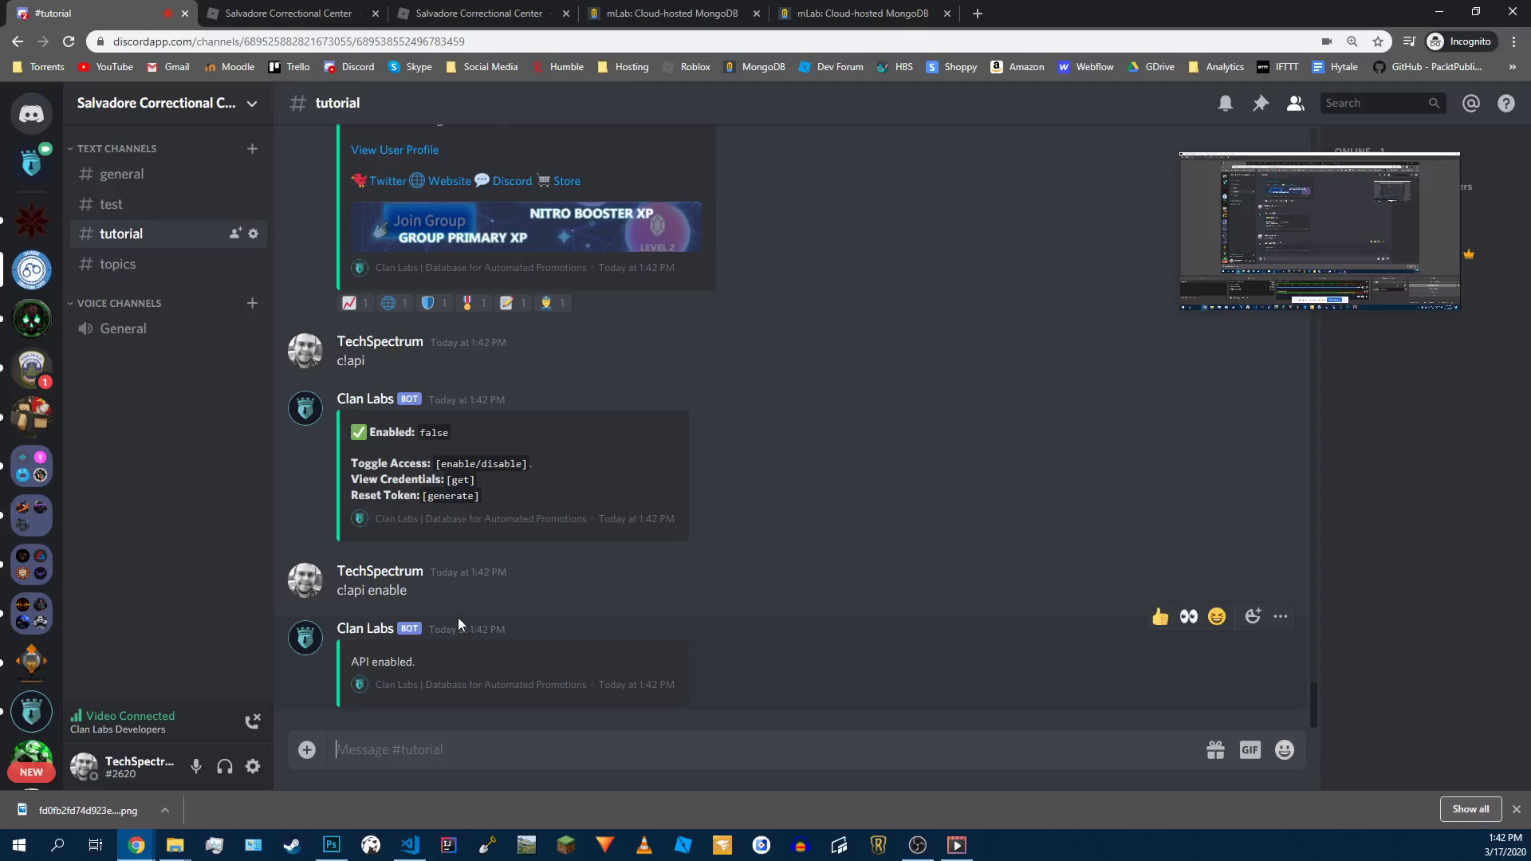
Step: Review the earlier API settings, then request the API credentials by DM with c!api get
{"action": "scroll", "coordinate": [458, 616], "scroll_direction": "up", "scroll_amount": 15}
{"action": "scroll", "coordinate": [454, 553], "scroll_direction": "up", "scroll_amount": 15}
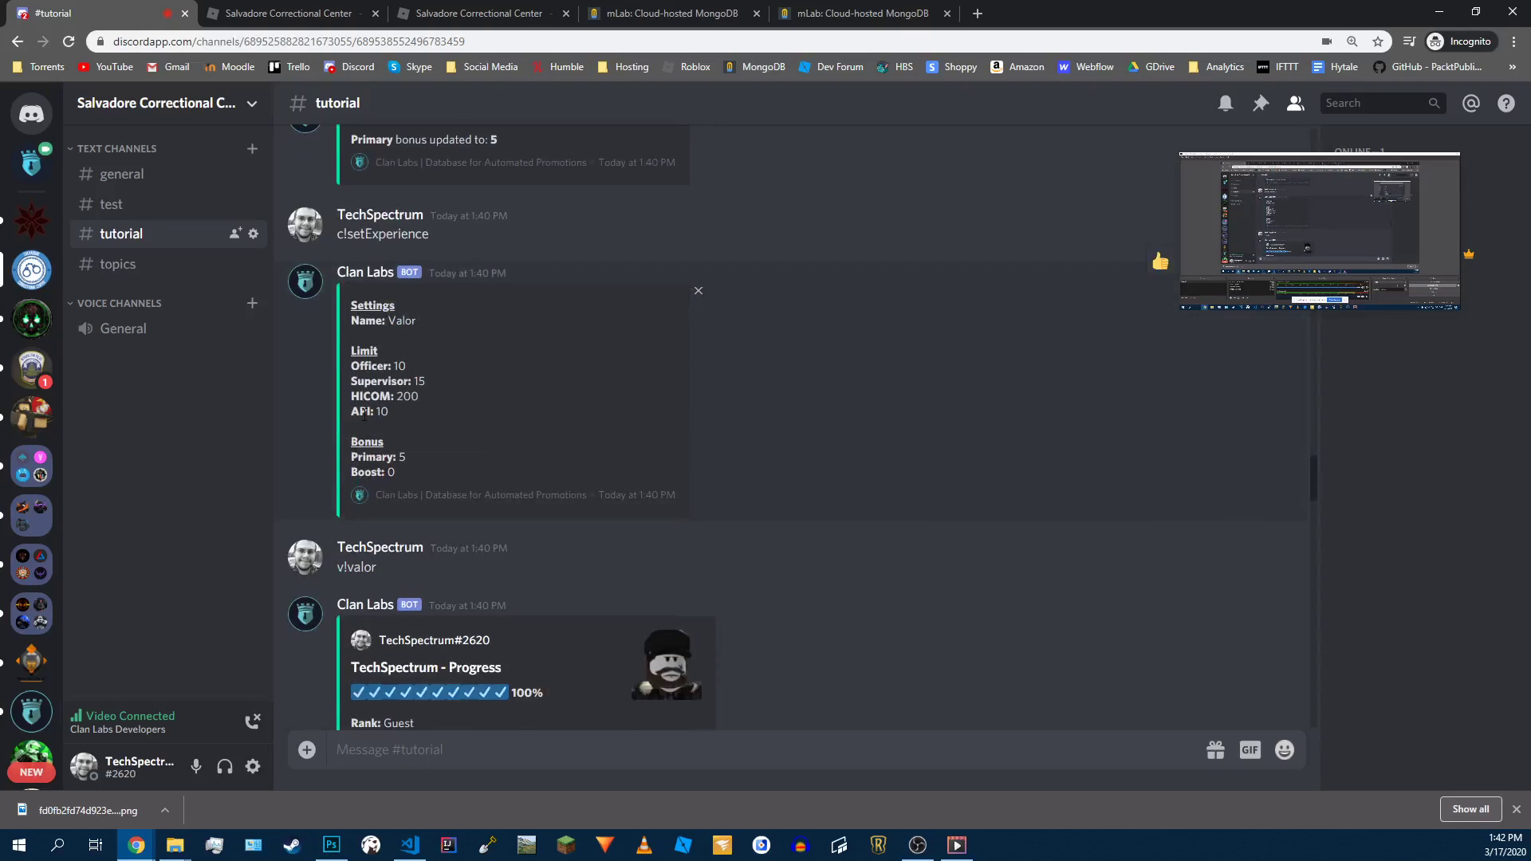
{"action": "double_click", "coordinate": [363, 413]}
{"action": "left_click", "coordinate": [381, 412]}
{"action": "left_click_drag", "start_coordinate": [388, 413], "coordinate": [360, 413]}
{"action": "left_click", "coordinate": [364, 413]}
{"action": "scroll", "coordinate": [418, 453], "scroll_direction": "down", "scroll_amount": 20}
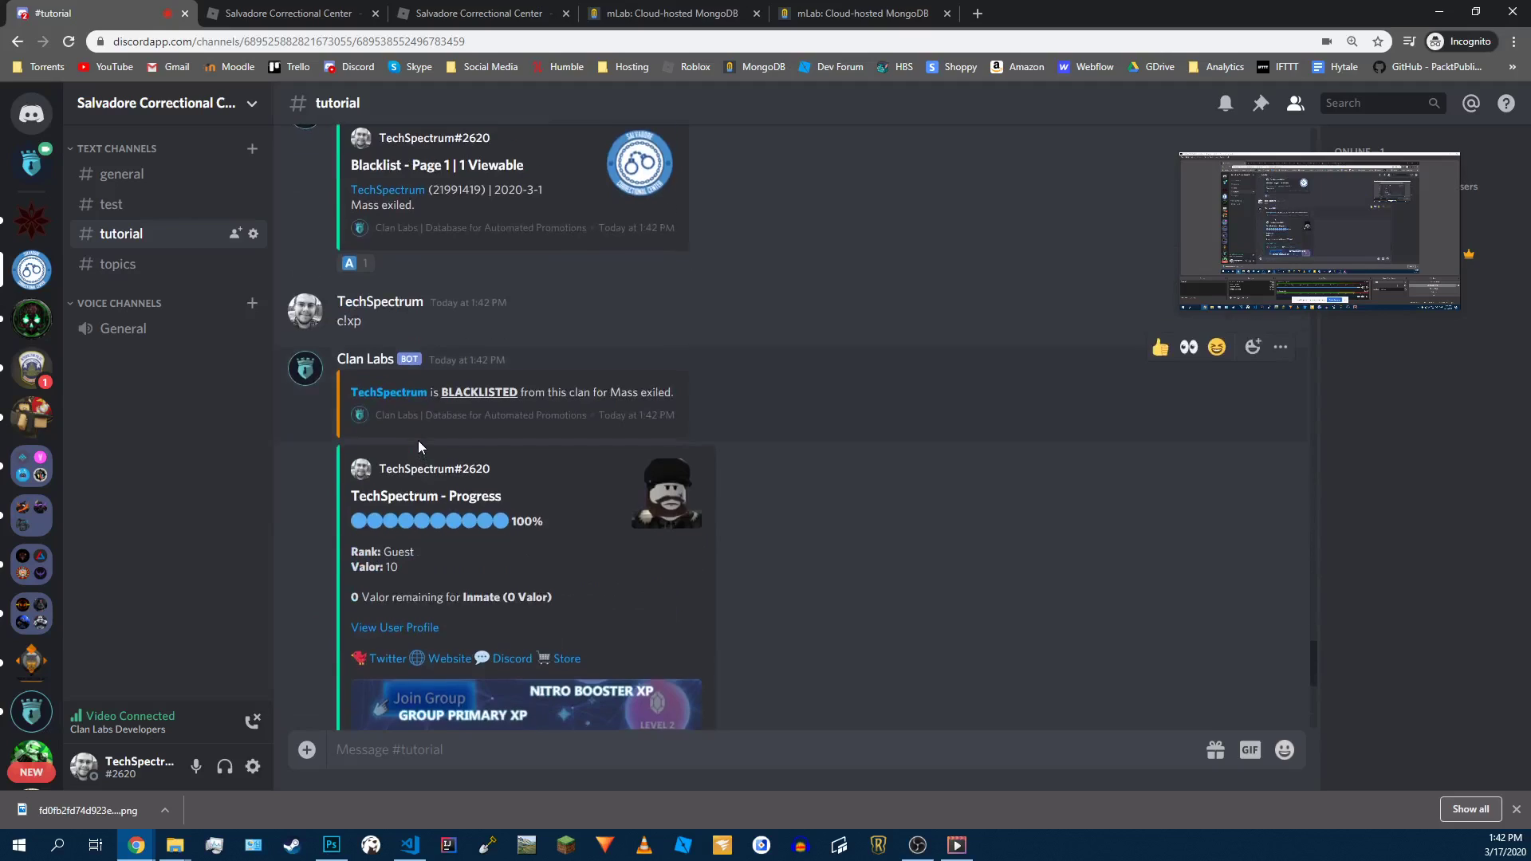
{"action": "scroll", "coordinate": [420, 447], "scroll_direction": "down", "scroll_amount": 6}
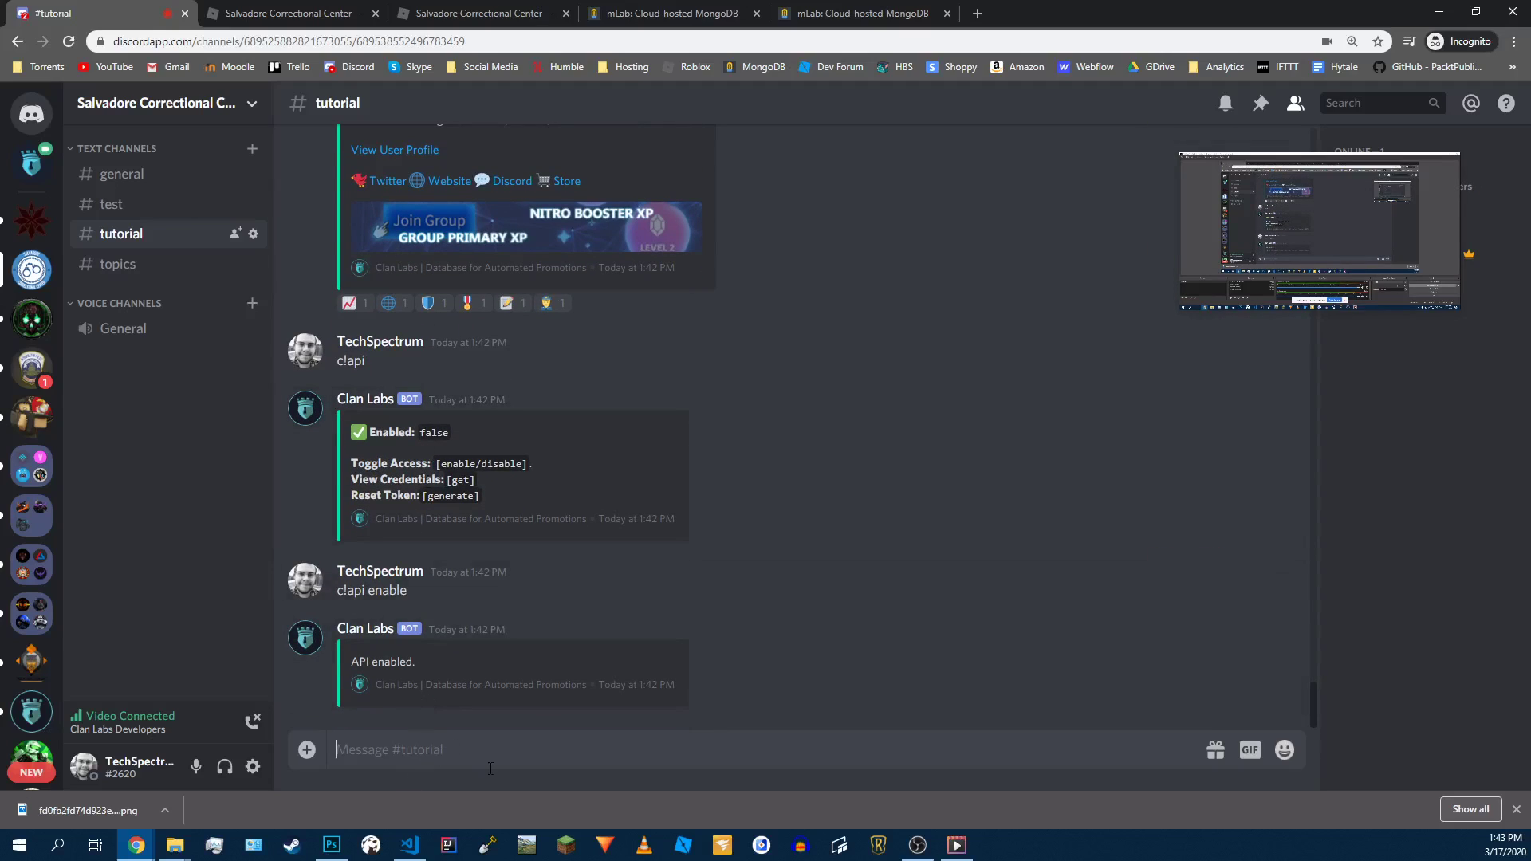
{"action": "type", "text": "c!api get"}
{"action": "key", "text": "Return"}
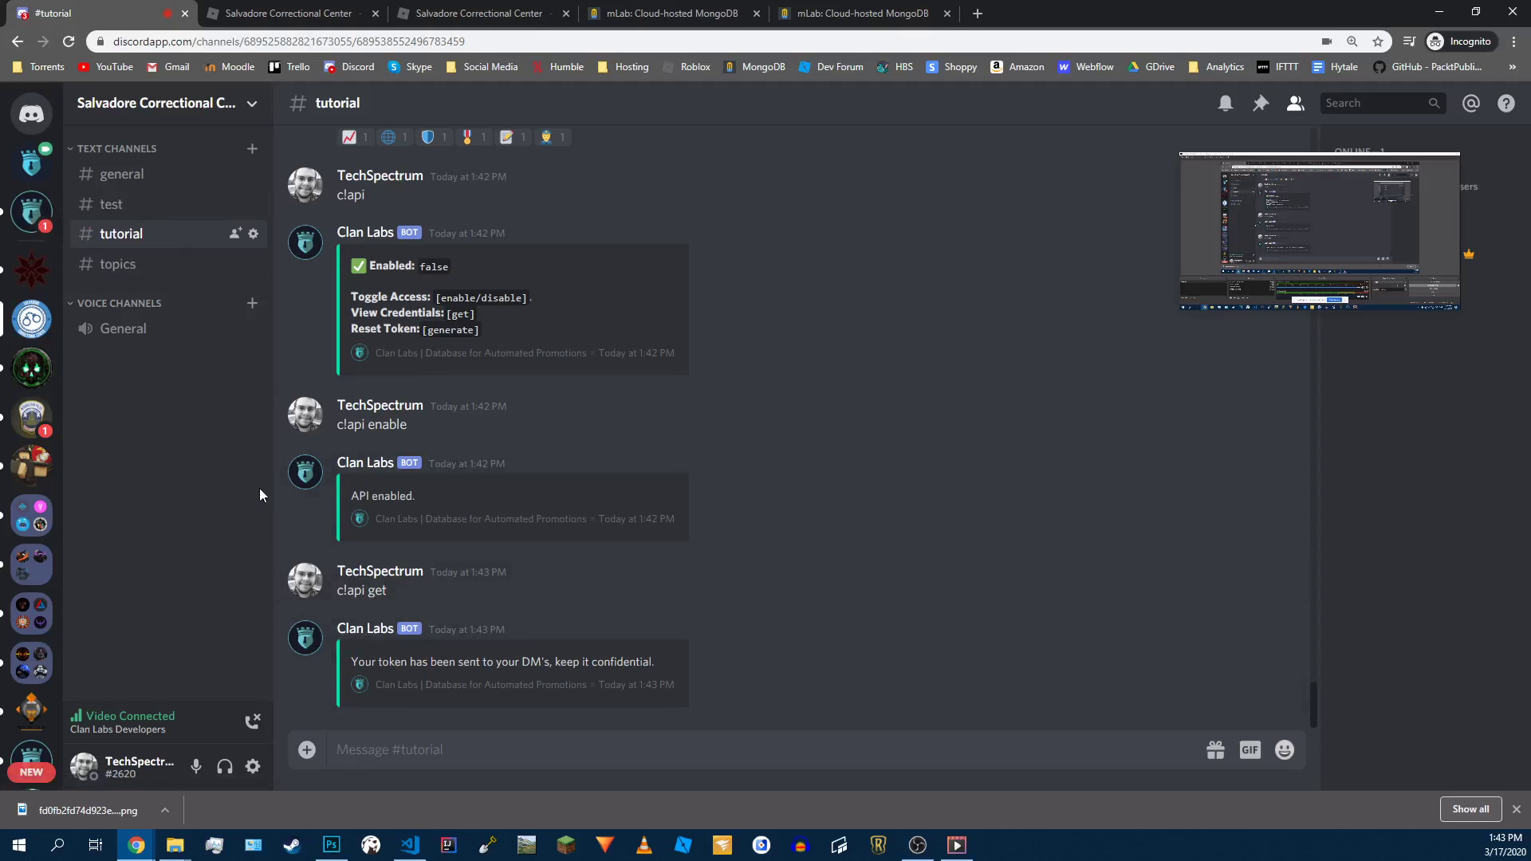
Step: Disable commands everywhere with c!channel disable all, then re-enable them in #tutorial with c!channel enable
{"action": "left_click", "coordinate": [142, 267]}
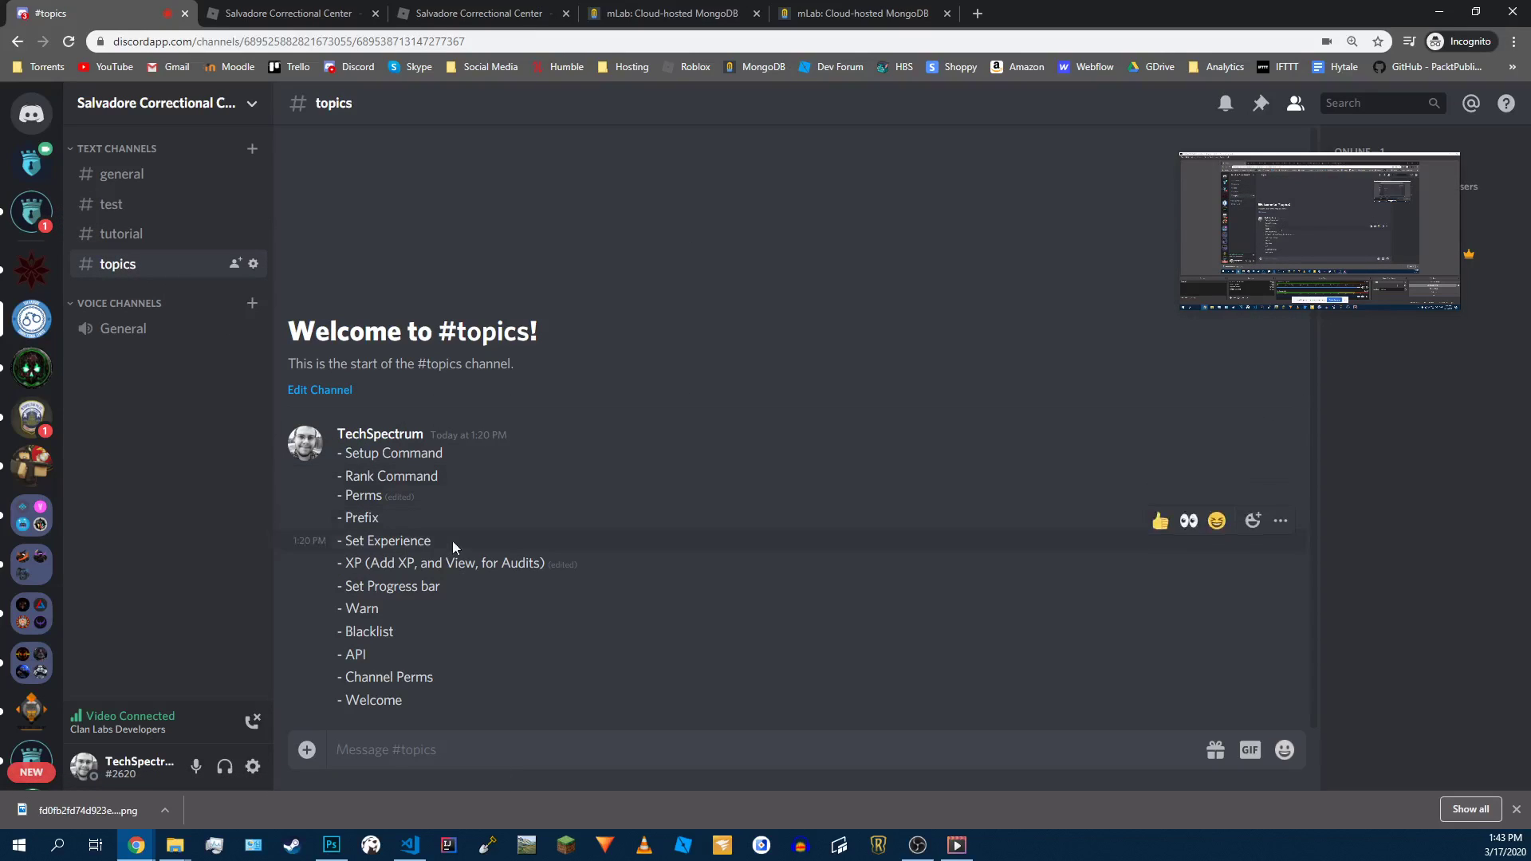
{"action": "left_click", "coordinate": [151, 234]}
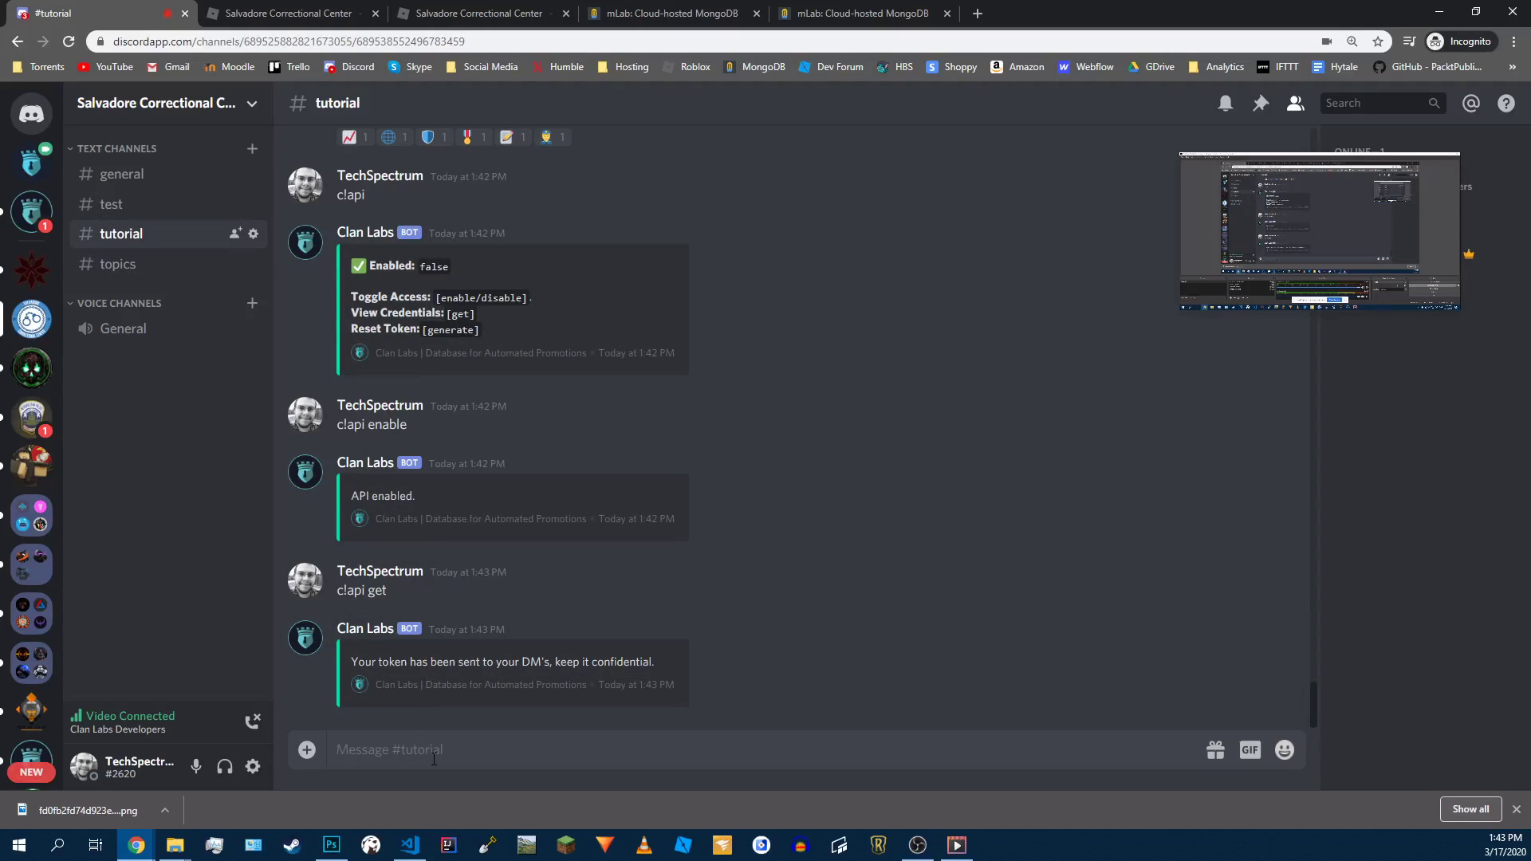
{"action": "type", "text": "c!channel disable all"}
{"action": "key", "text": "Return"}
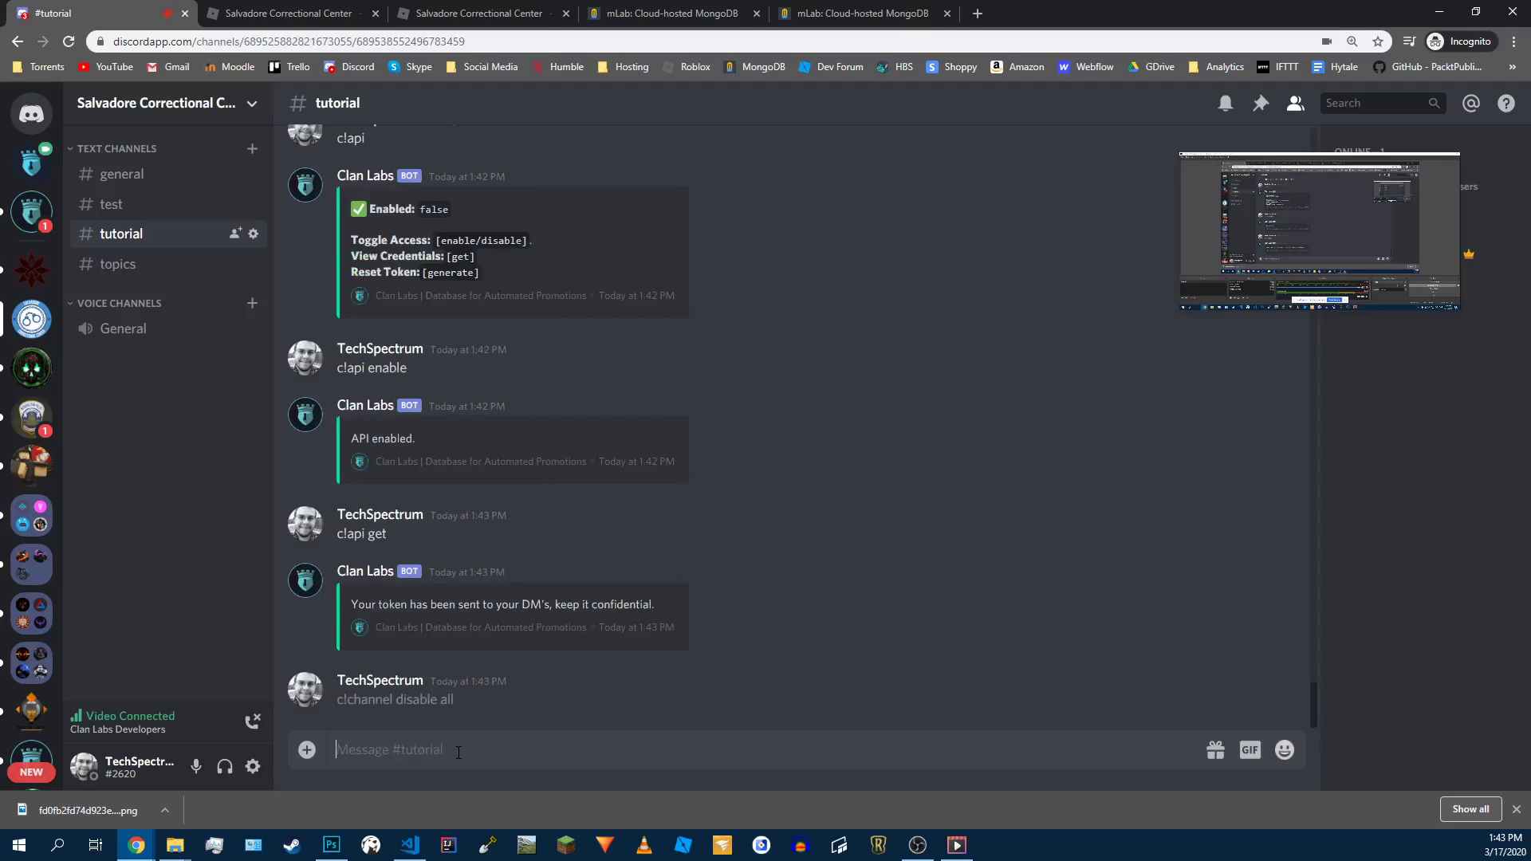
{"action": "type", "text": "c!channel enable"}
{"action": "key", "text": "Return"}
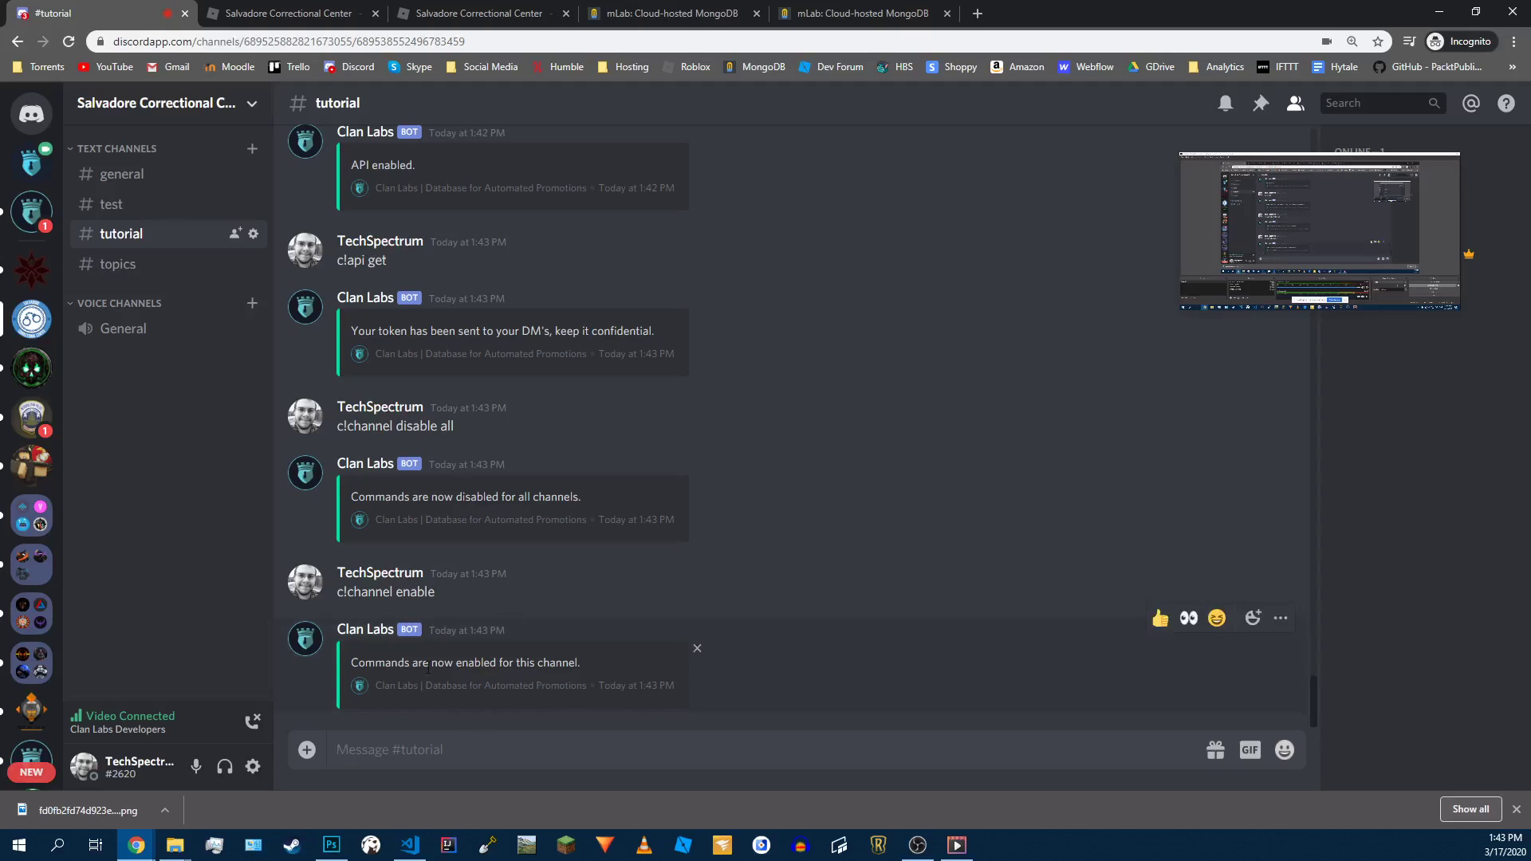
Step: In #tutorial, show the welcome settings with c!welcome and enable the welcome message
{"action": "left_click", "coordinate": [148, 274]}
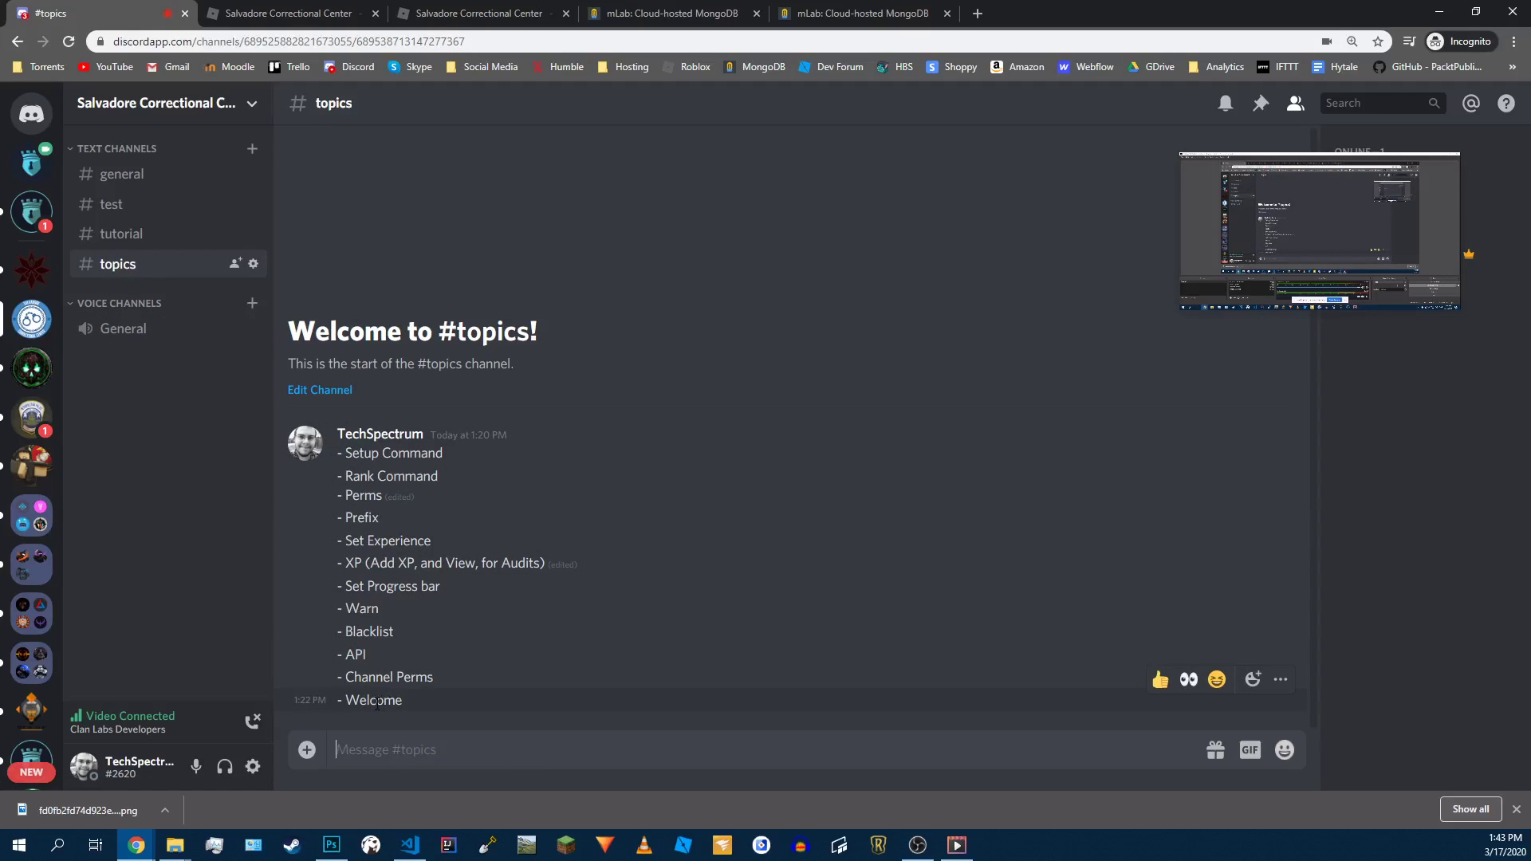
{"action": "left_click", "coordinate": [112, 235]}
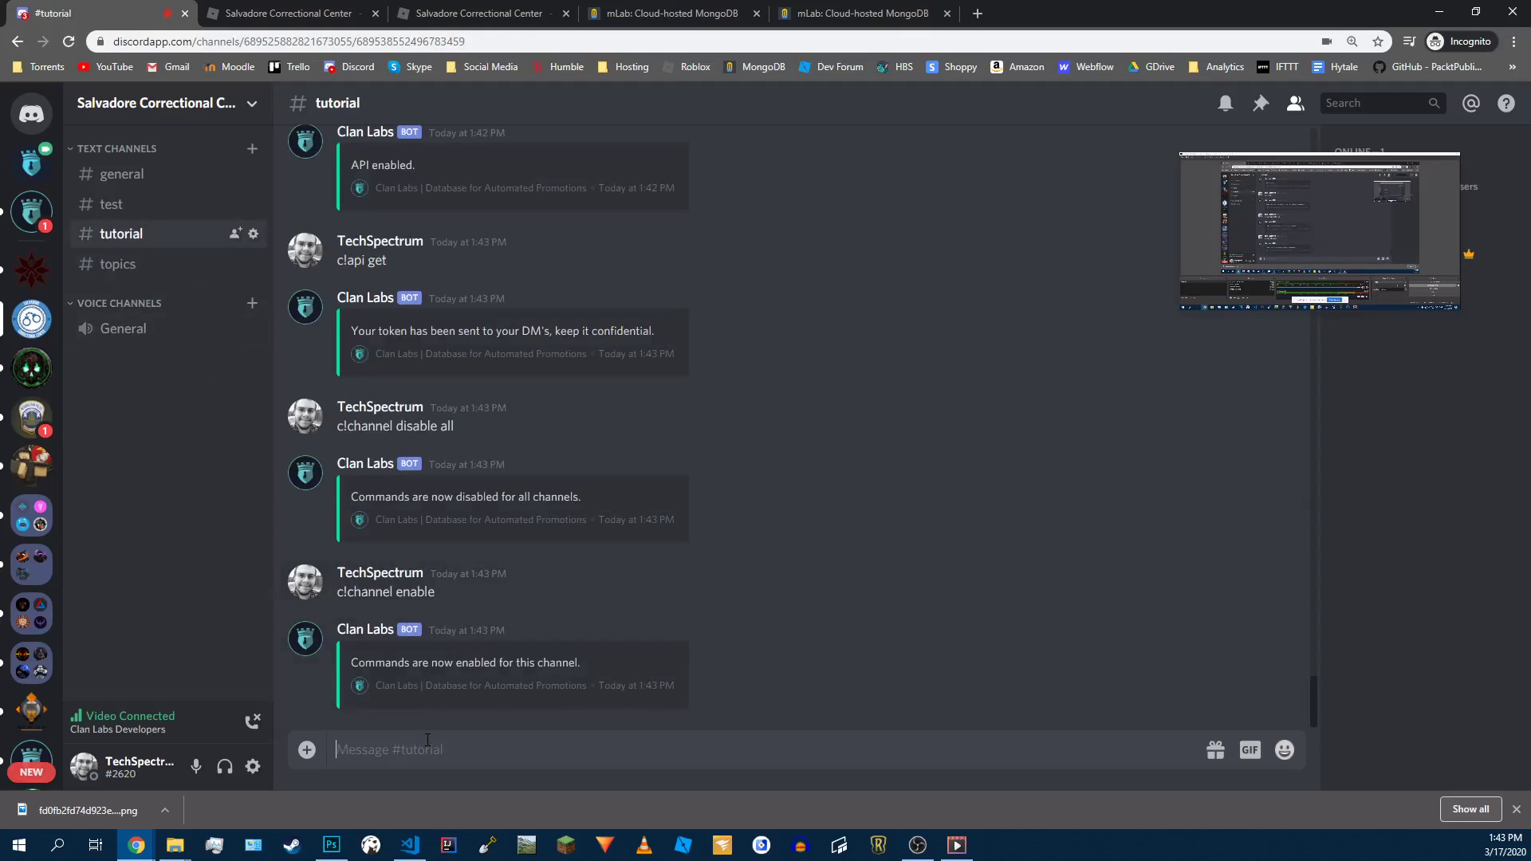
{"action": "type", "text": "c!welcome"}
{"action": "key", "text": "Return"}
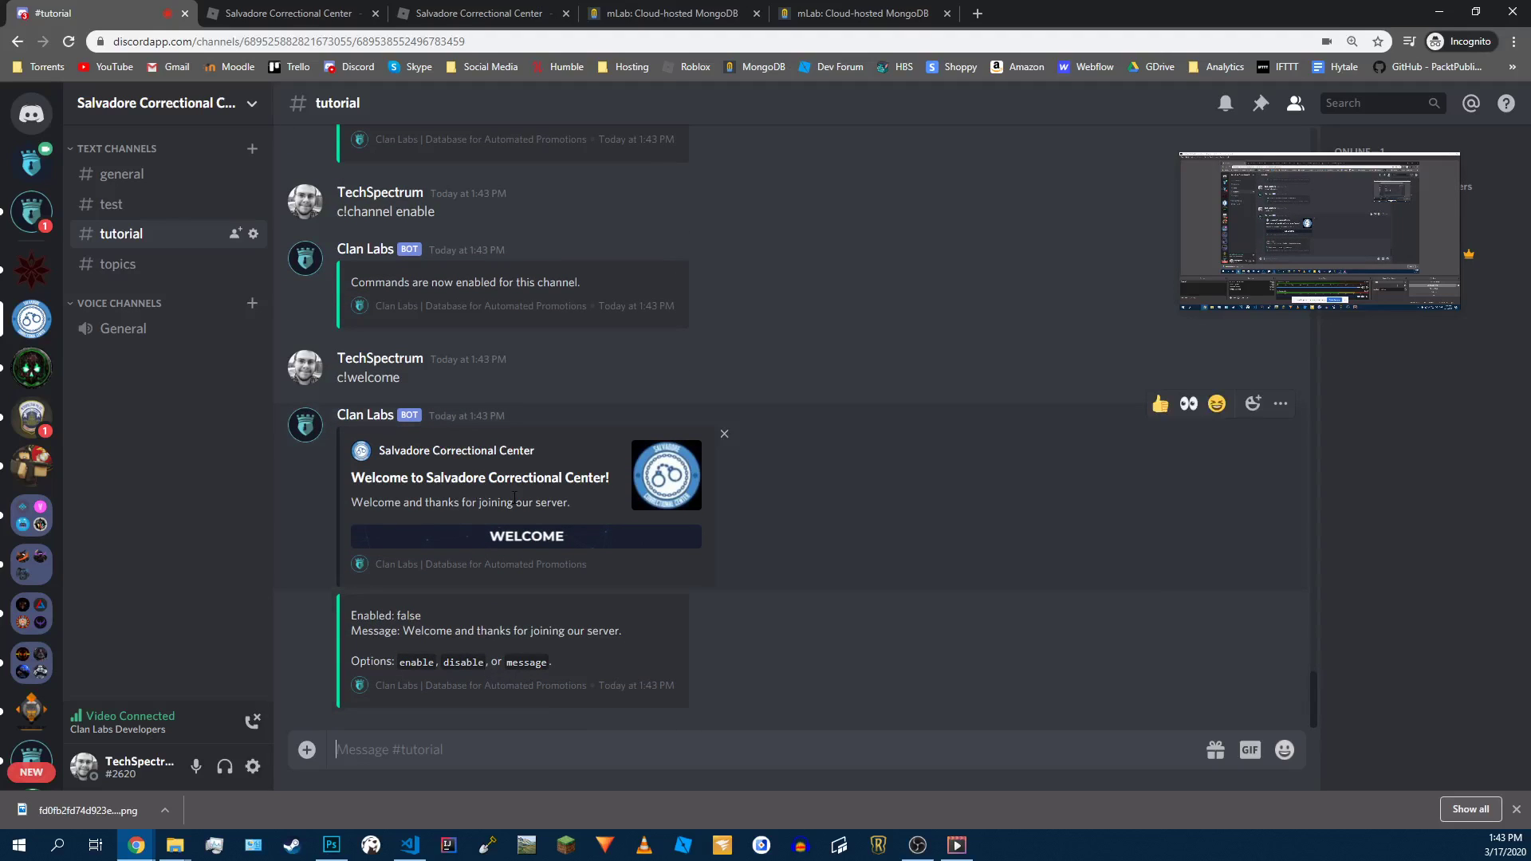
{"action": "type", "text": "c!"}
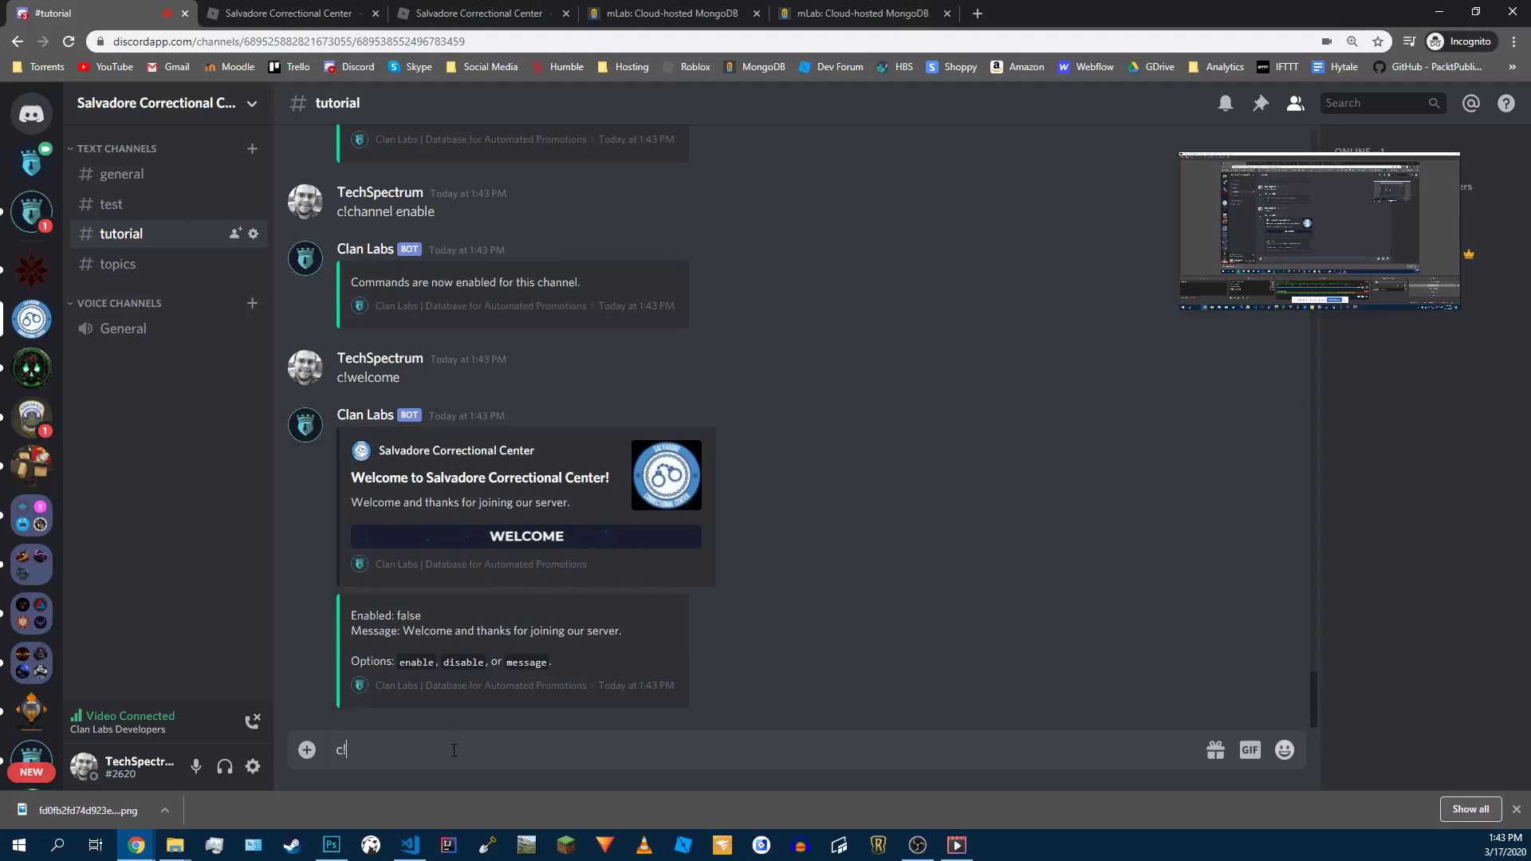
{"action": "type", "text": "welcome enable"}
{"action": "key", "text": "Return"}
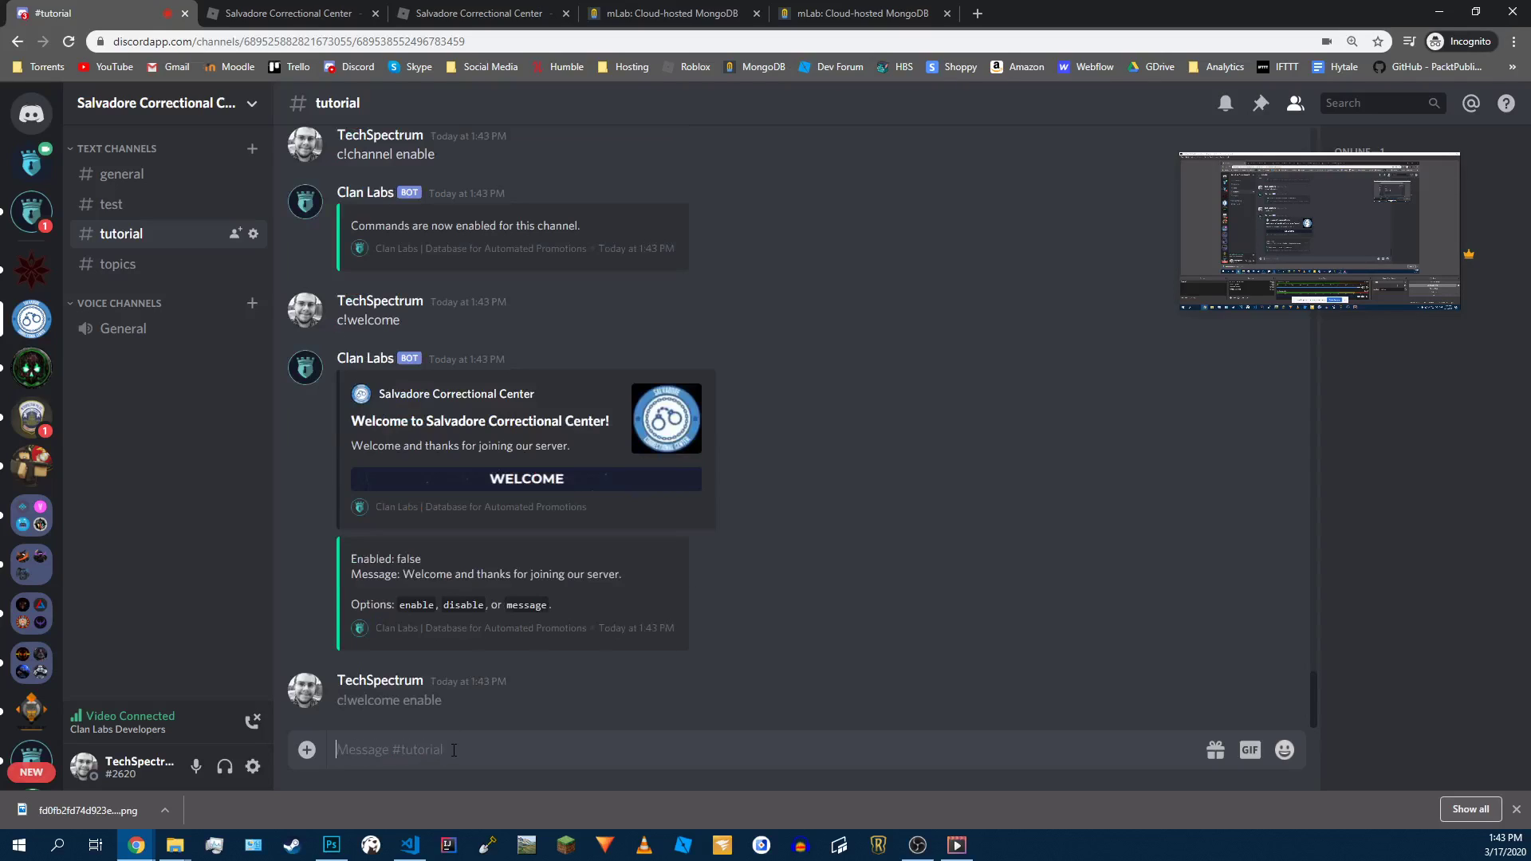
Step: Show the group info card with c!group and copy the group's description
{"action": "type", "text": "c!welcome"}
{"action": "key", "text": "BackSpace"}
{"action": "key", "text": "BackSpace"}
{"action": "key", "text": "BackSpace"}
{"action": "key", "text": "BackSpace"}
{"action": "key", "text": "BackSpace"}
{"action": "key", "text": "BackSpace"}
{"action": "key", "text": "BackSpace"}
{"action": "type", "text": "group"}
{"action": "key", "text": "Return"}
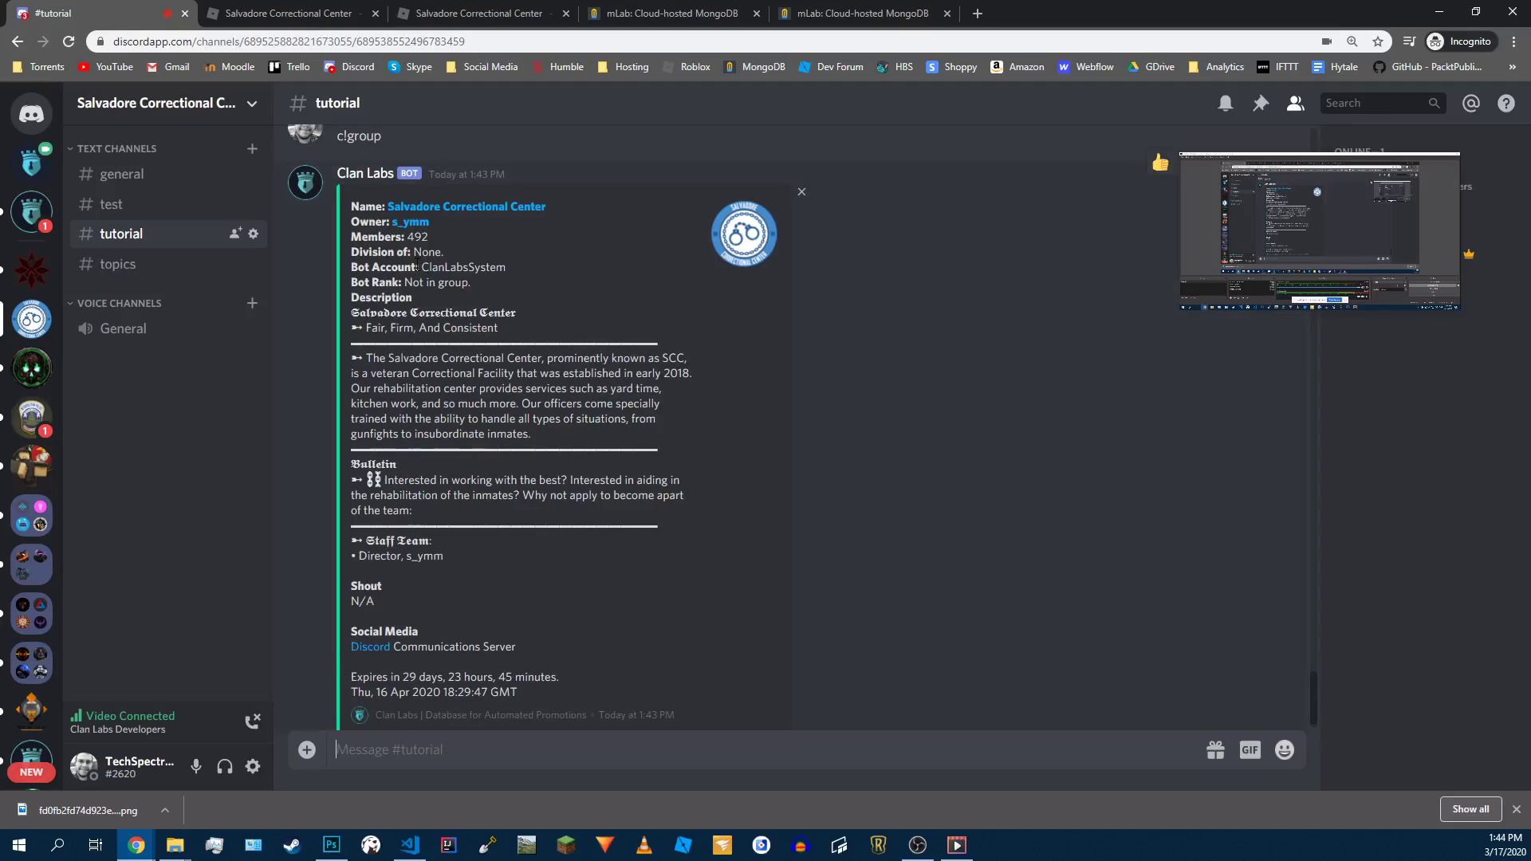
{"action": "mouse_move", "coordinate": [418, 282]}
{"action": "left_mouse_down"}
{"action": "mouse_move", "coordinate": [474, 283]}
{"action": "mouse_move", "coordinate": [421, 282]}
{"action": "left_mouse_up"}
{"action": "left_click", "coordinate": [474, 302]}
{"action": "left_click", "coordinate": [421, 301]}
{"action": "double_click", "coordinate": [448, 267]}
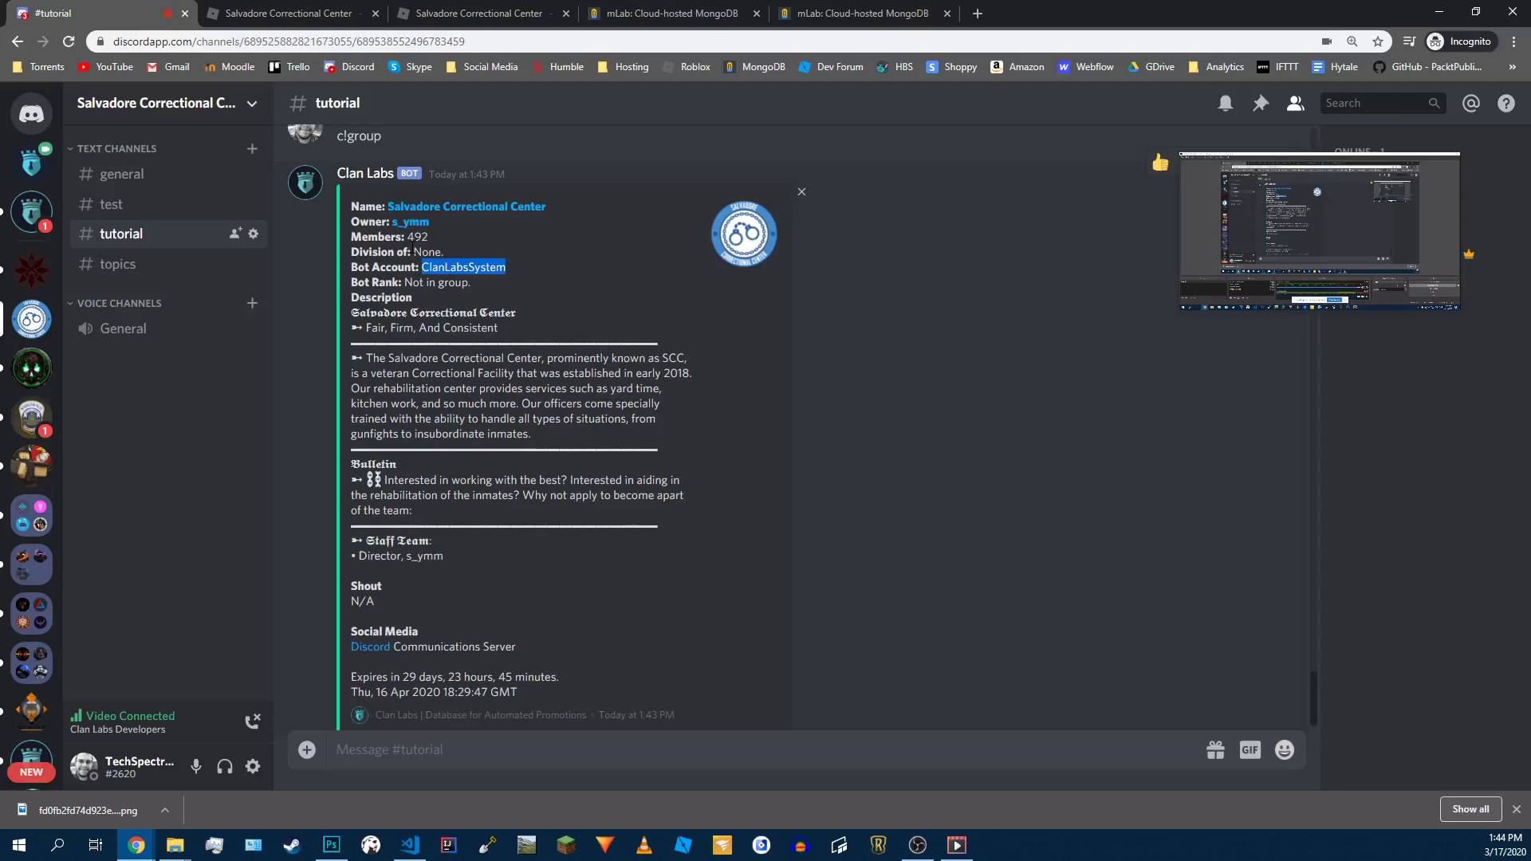
{"action": "scroll", "coordinate": [411, 495], "scroll_direction": "down", "scroll_amount": 1}
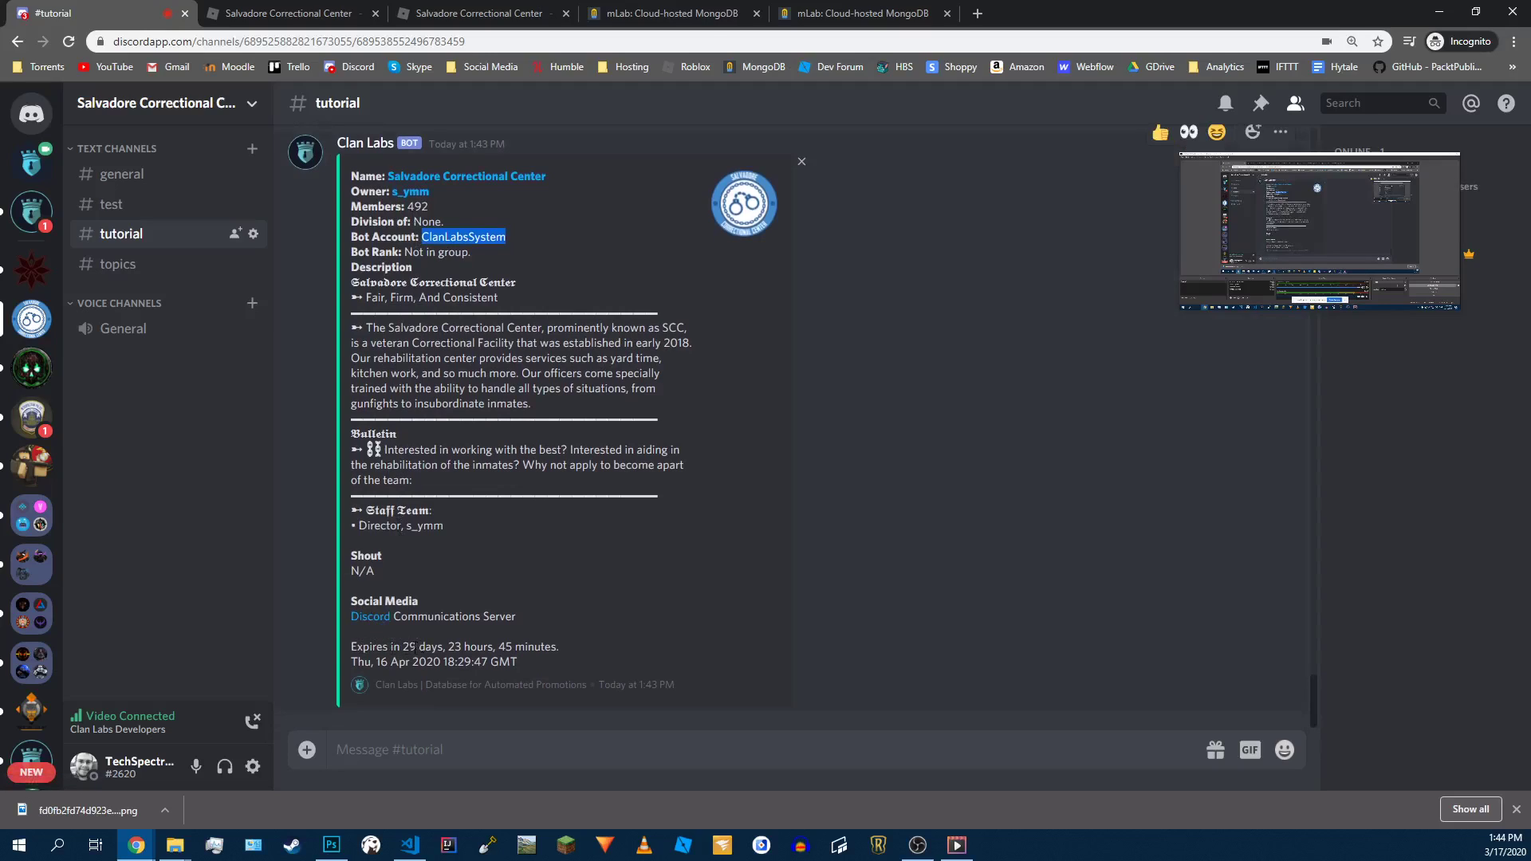
{"action": "left_click_drag", "start_coordinate": [562, 648], "coordinate": [350, 648]}
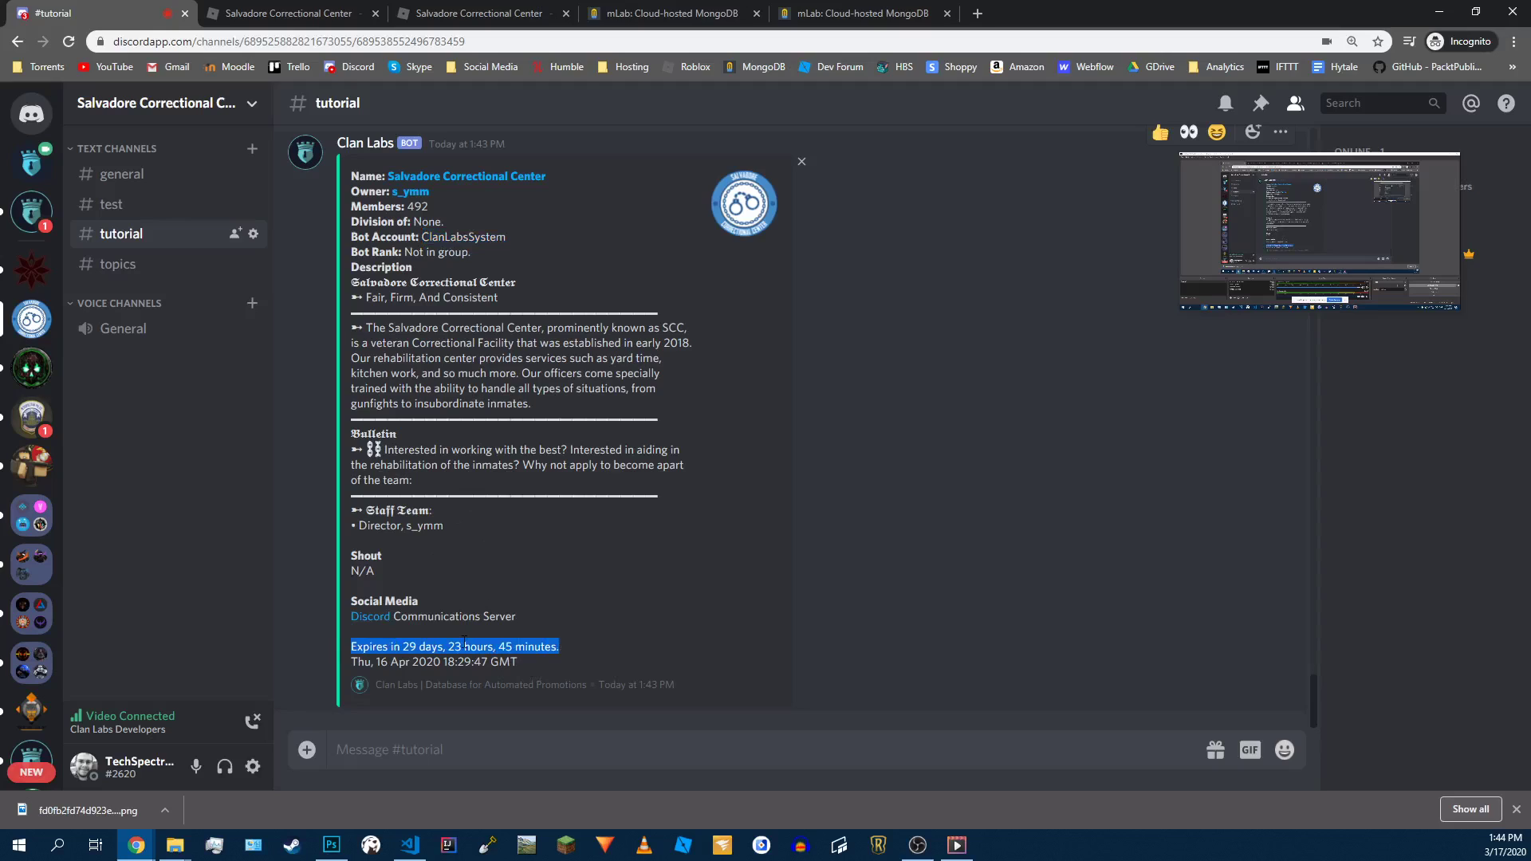
{"action": "left_click", "coordinate": [471, 615]}
{"action": "scroll", "coordinate": [469, 358], "scroll_direction": "up", "scroll_amount": 5}
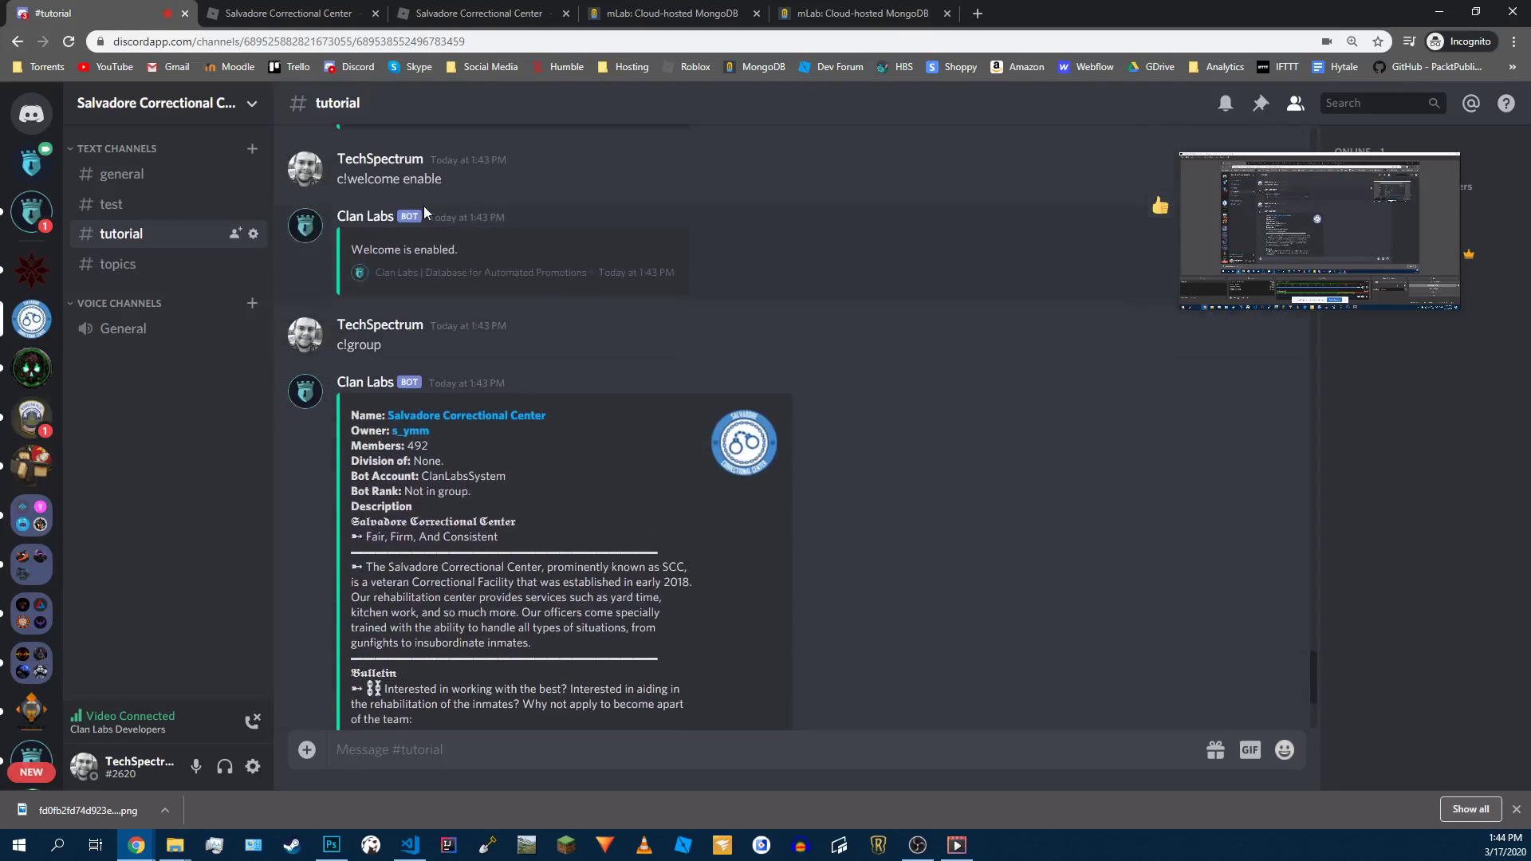
{"action": "scroll", "coordinate": [439, 494], "scroll_direction": "down", "scroll_amount": 4}
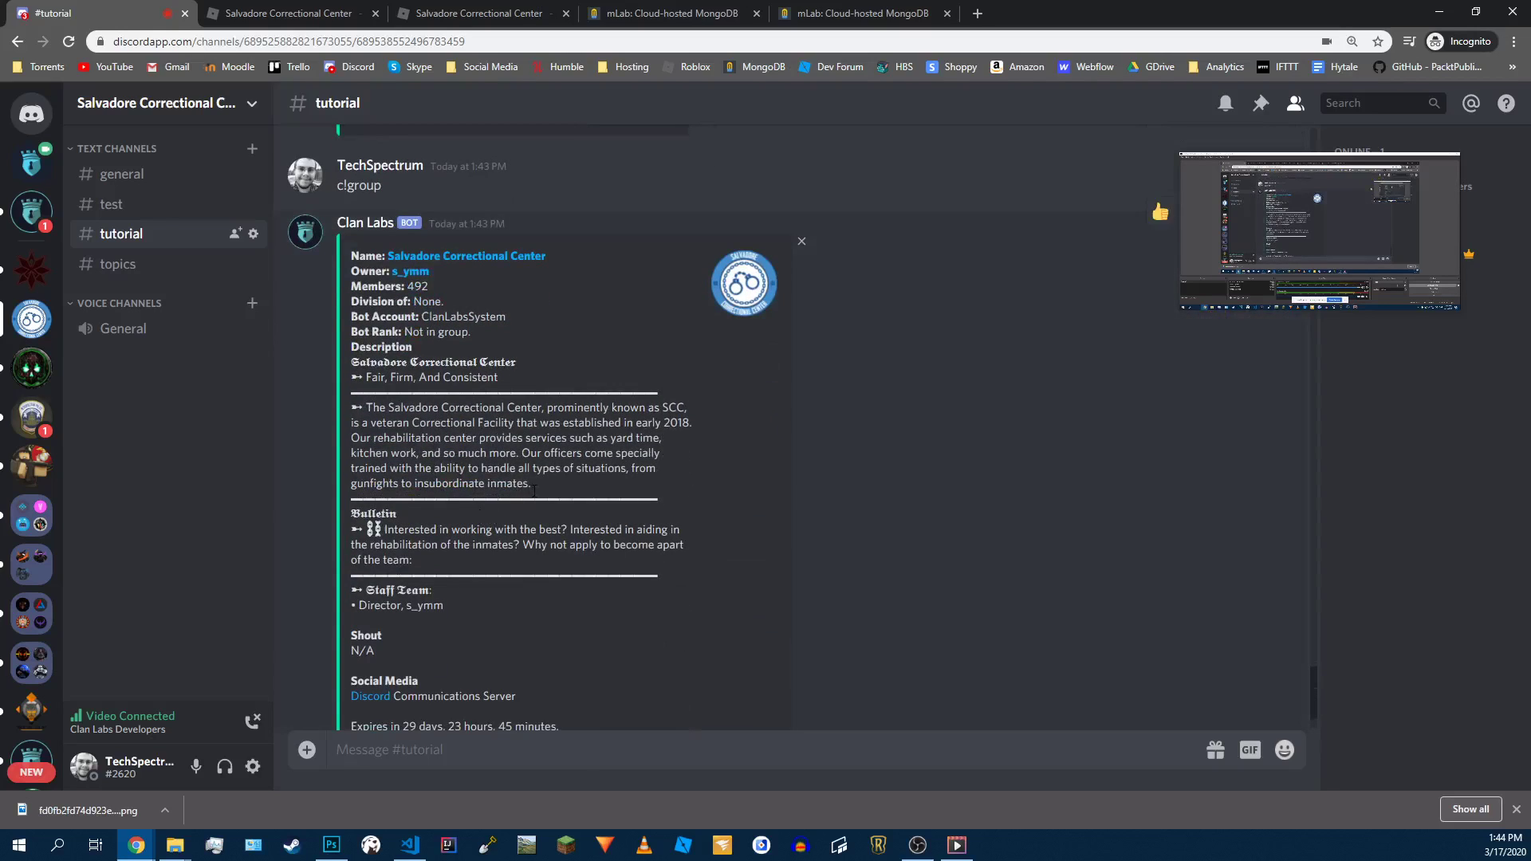
{"action": "left_click_drag", "start_coordinate": [554, 484], "coordinate": [366, 407]}
{"action": "key", "text": "ctrl+c"}
{"action": "scroll", "coordinate": [491, 568], "scroll_direction": "down", "scroll_amount": 1}
Step: Set the welcome message to the pasted Salvadore Correctional Center description
{"action": "left_click", "coordinate": [492, 745]}
{"action": "type", "text": "c"}
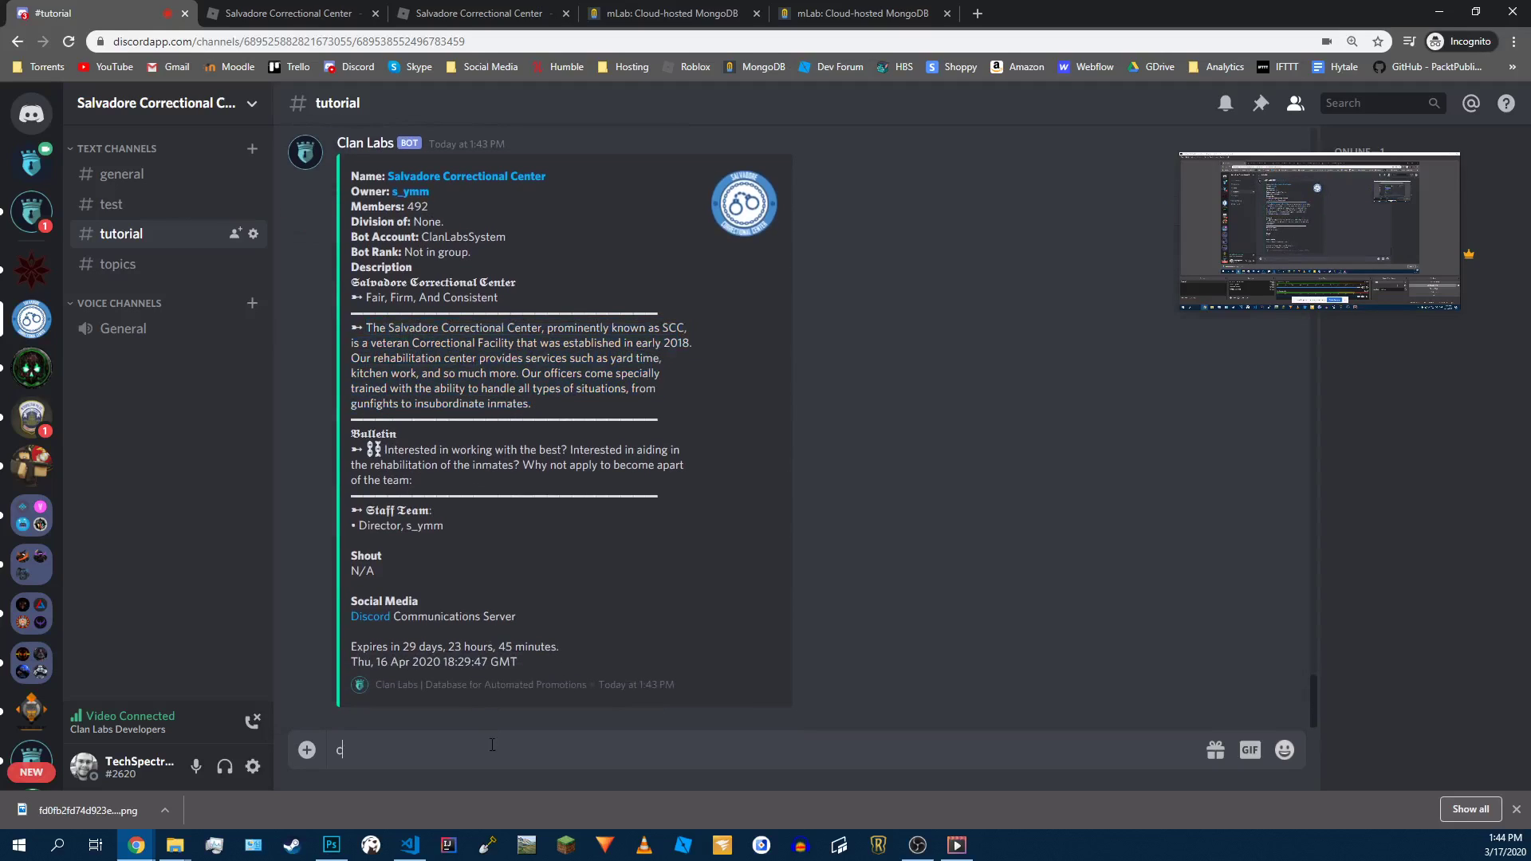
{"action": "type", "text": "!welcome message"}
{"action": "key", "text": "ctrl+v"}
{"action": "key", "text": "Return"}
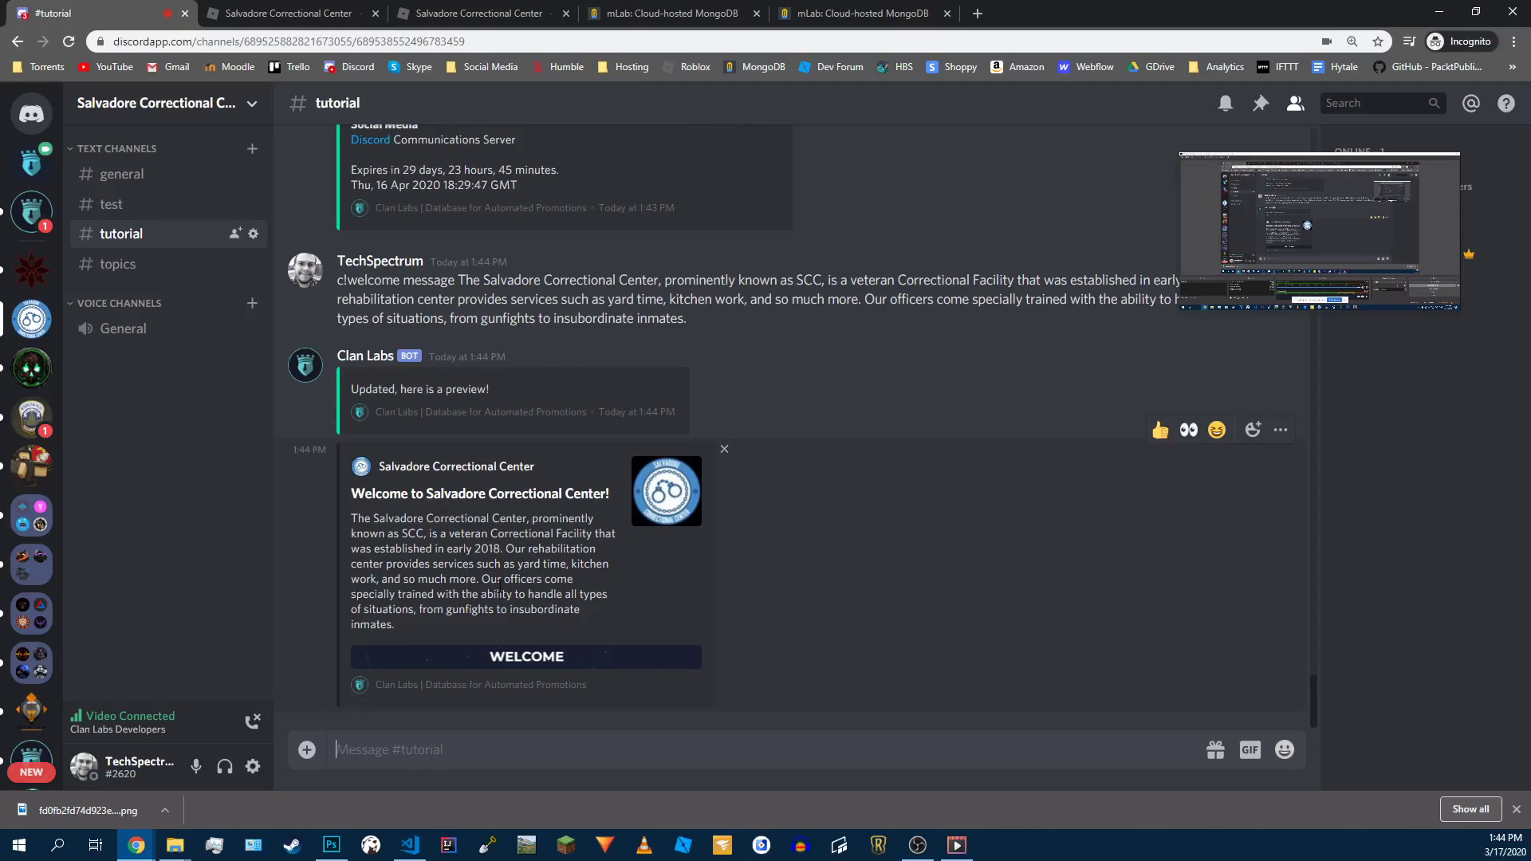
Step: Send c!help, view the Tutorials and Guides page, then return to the Commands list
{"action": "type", "text": "c!"}
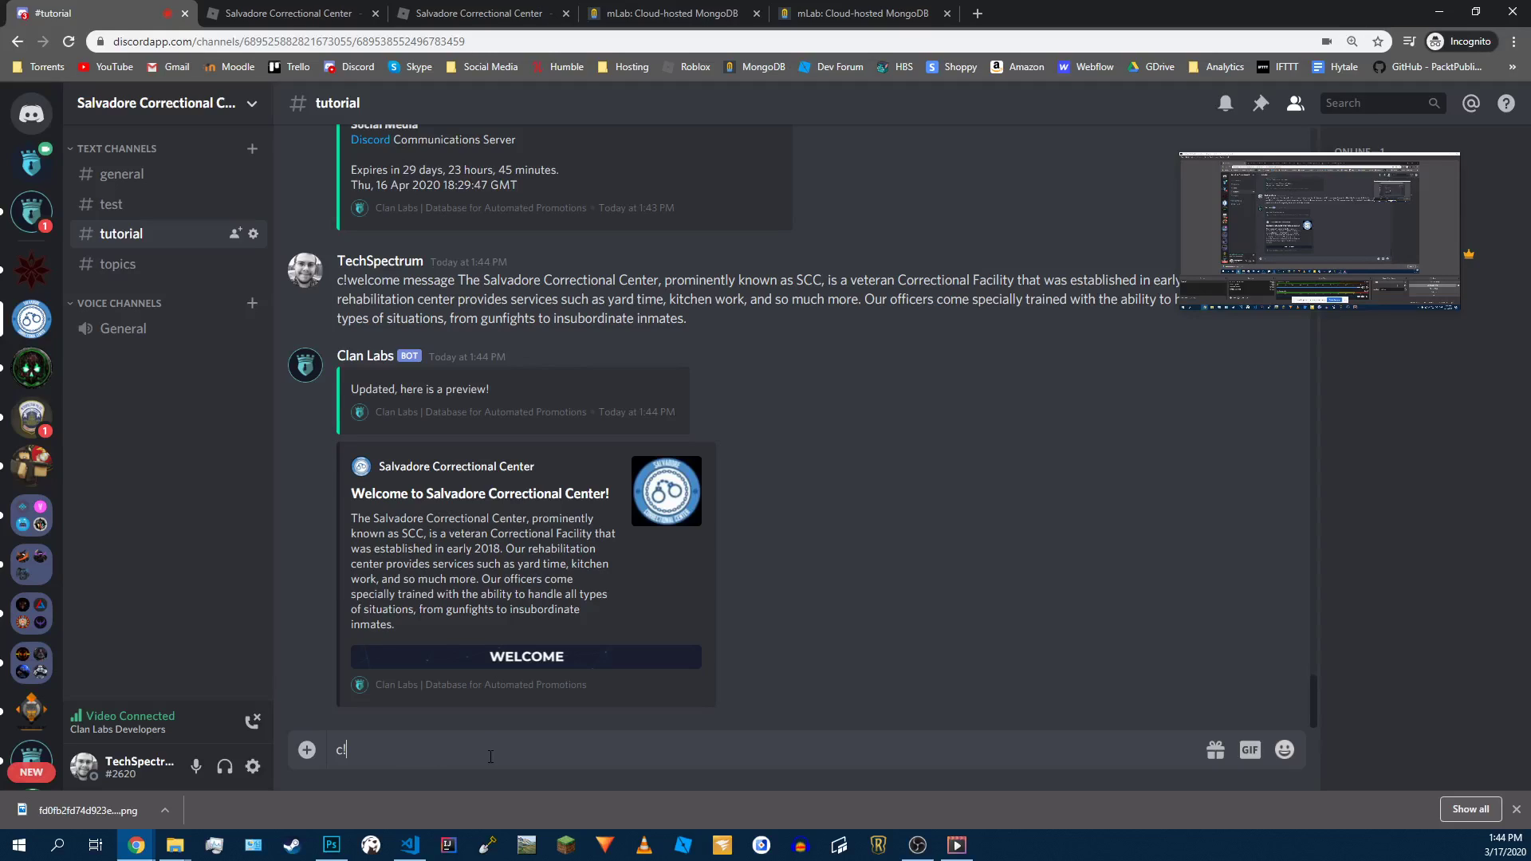
{"action": "type", "text": "hel"}
{"action": "key", "text": "BackSpace"}
{"action": "key", "text": "BackSpace"}
{"action": "key", "text": "BackSpace"}
{"action": "type", "text": "help"}
{"action": "key", "text": "Return"}
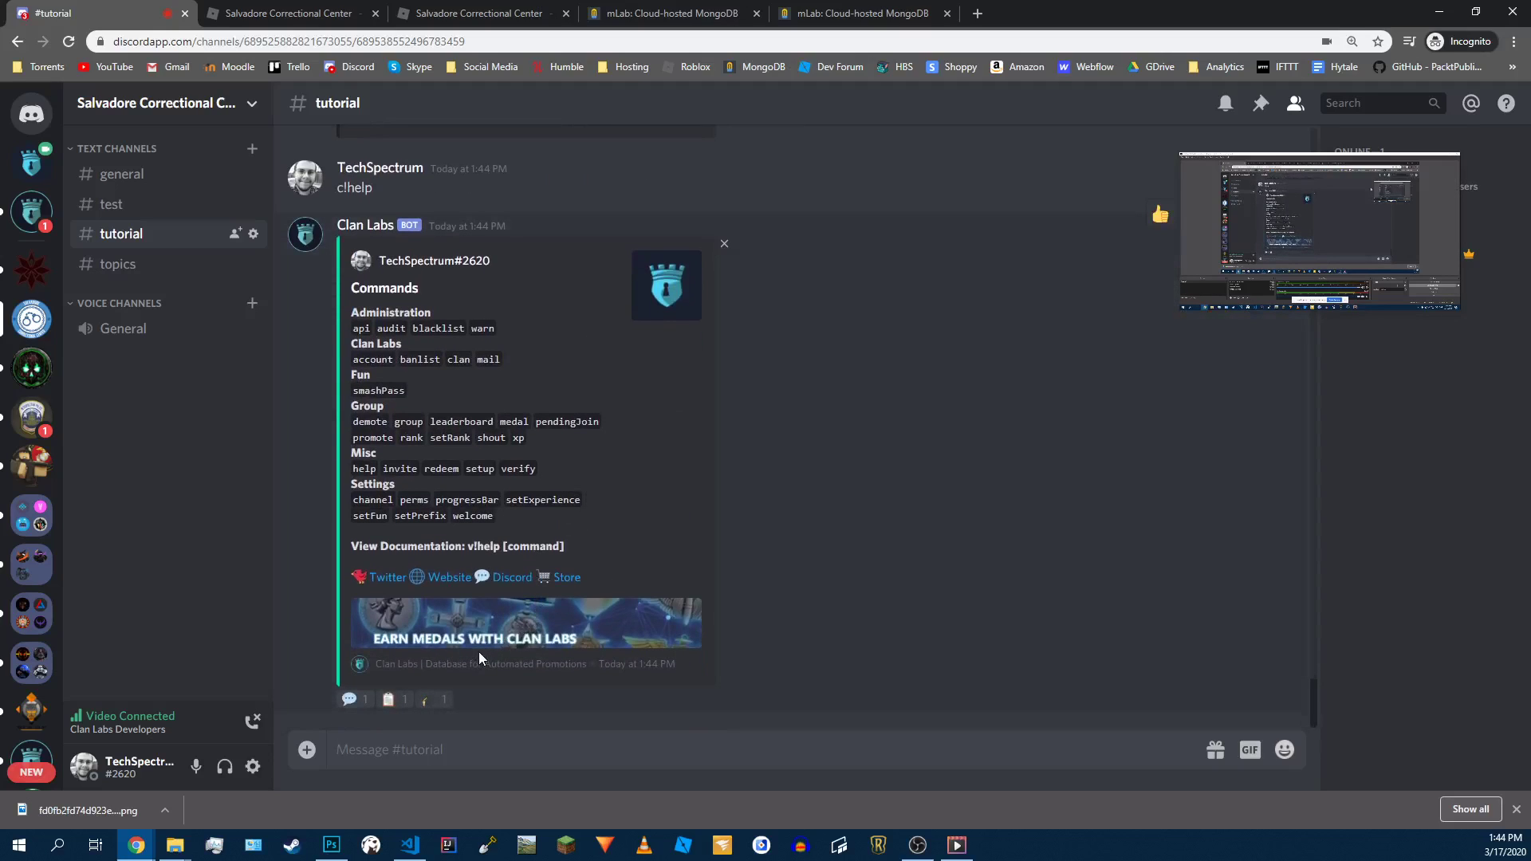
{"action": "left_click", "coordinate": [427, 706]}
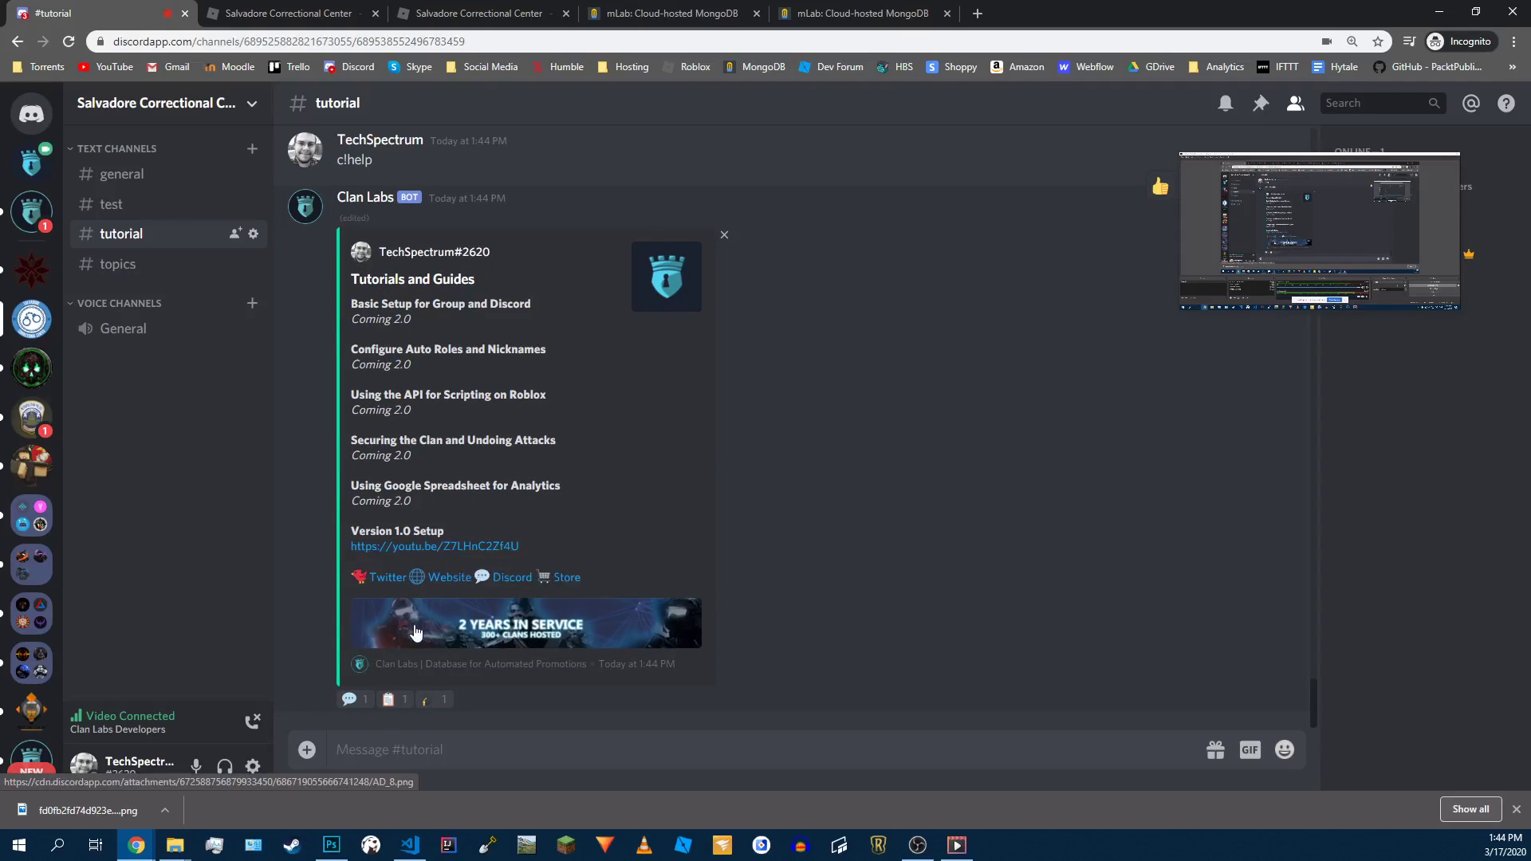
{"action": "left_click", "coordinate": [361, 700]}
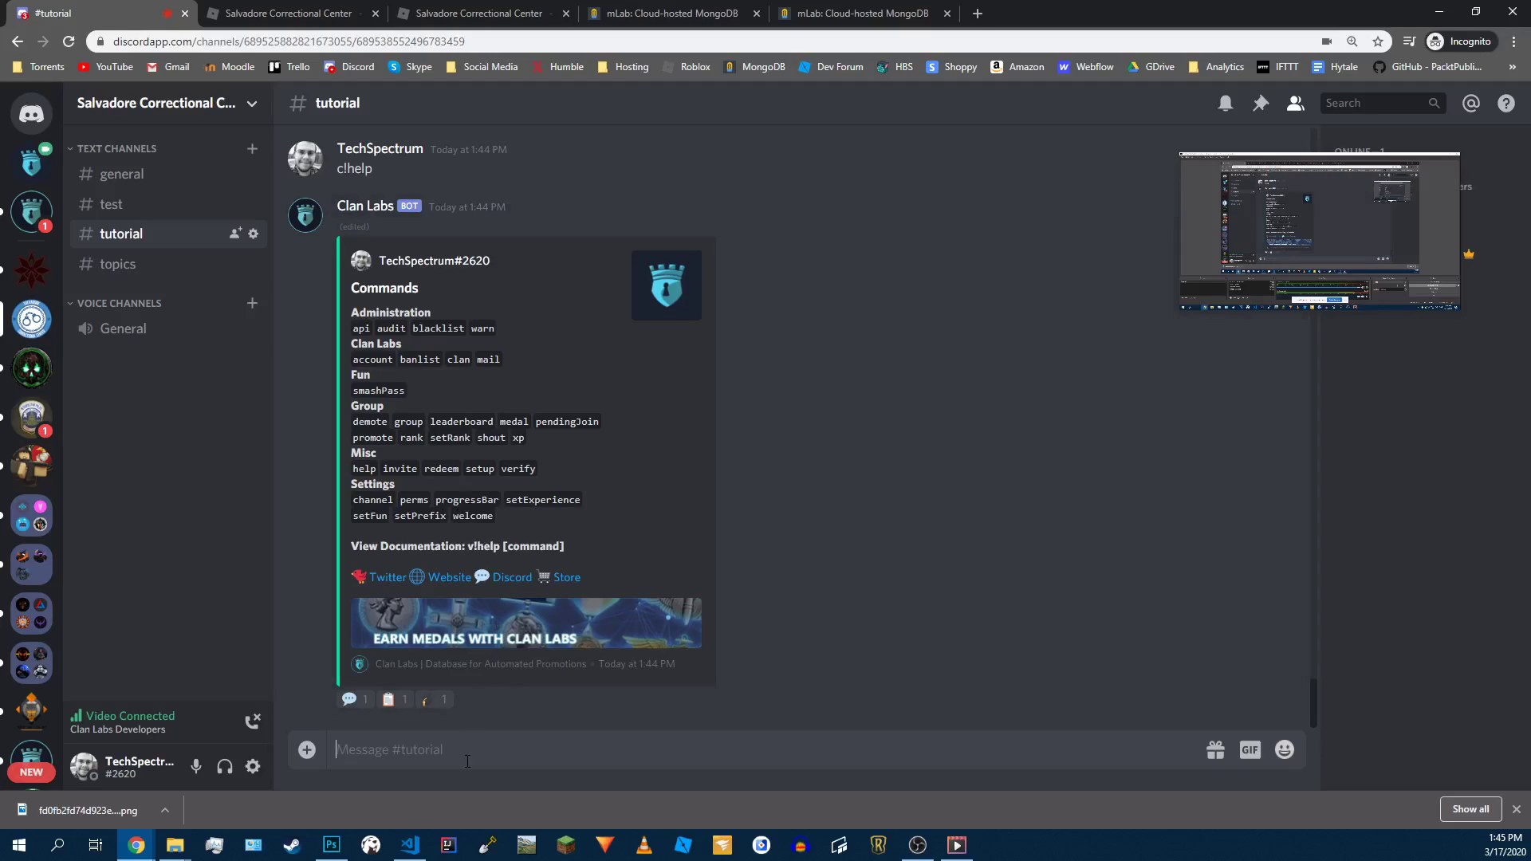
Step: List the clan's medals, add a medal named Valient, and list them again
{"action": "type", "text": "c!lea"}
{"action": "key", "text": "BackSpace"}
{"action": "key", "text": "BackSpace"}
{"action": "key", "text": "BackSpace"}
{"action": "type", "text": "medal"}
{"action": "key", "text": "Return"}
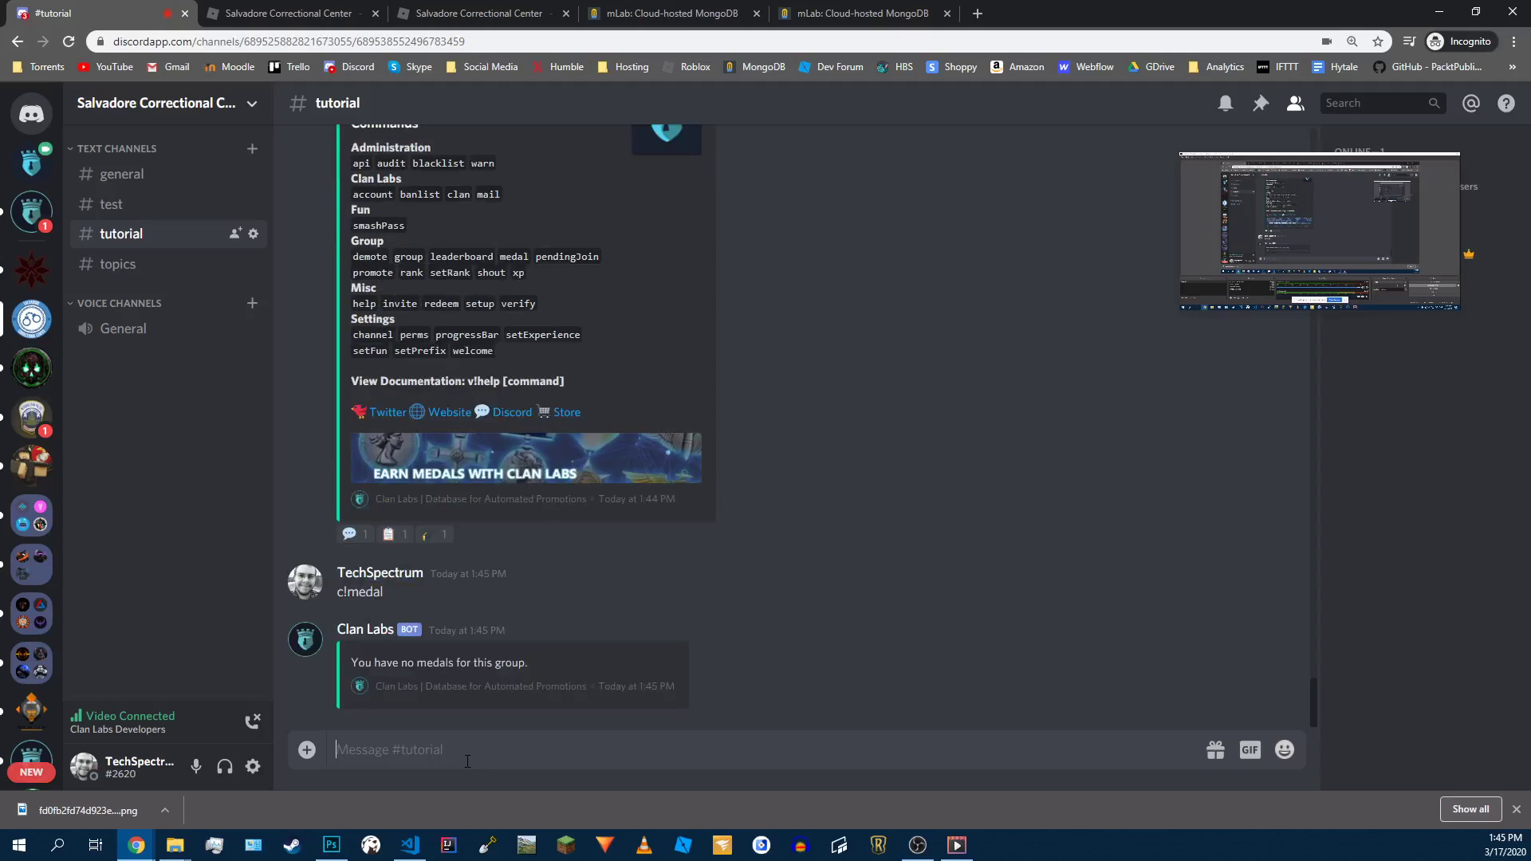
{"action": "type", "text": "c!medal add Valient"}
{"action": "key", "text": "Return"}
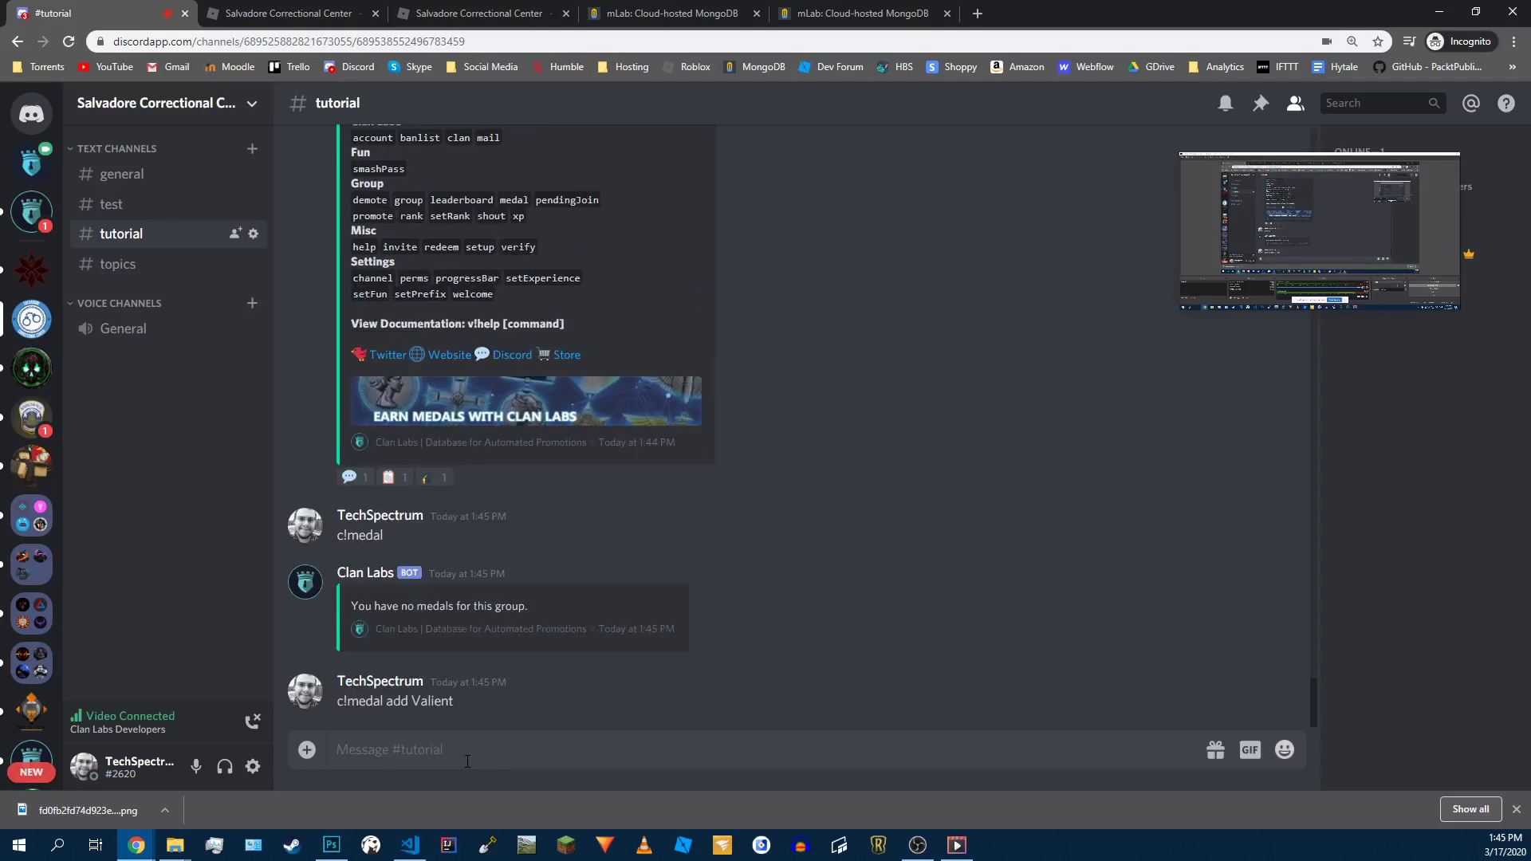
{"action": "type", "text": "c"}
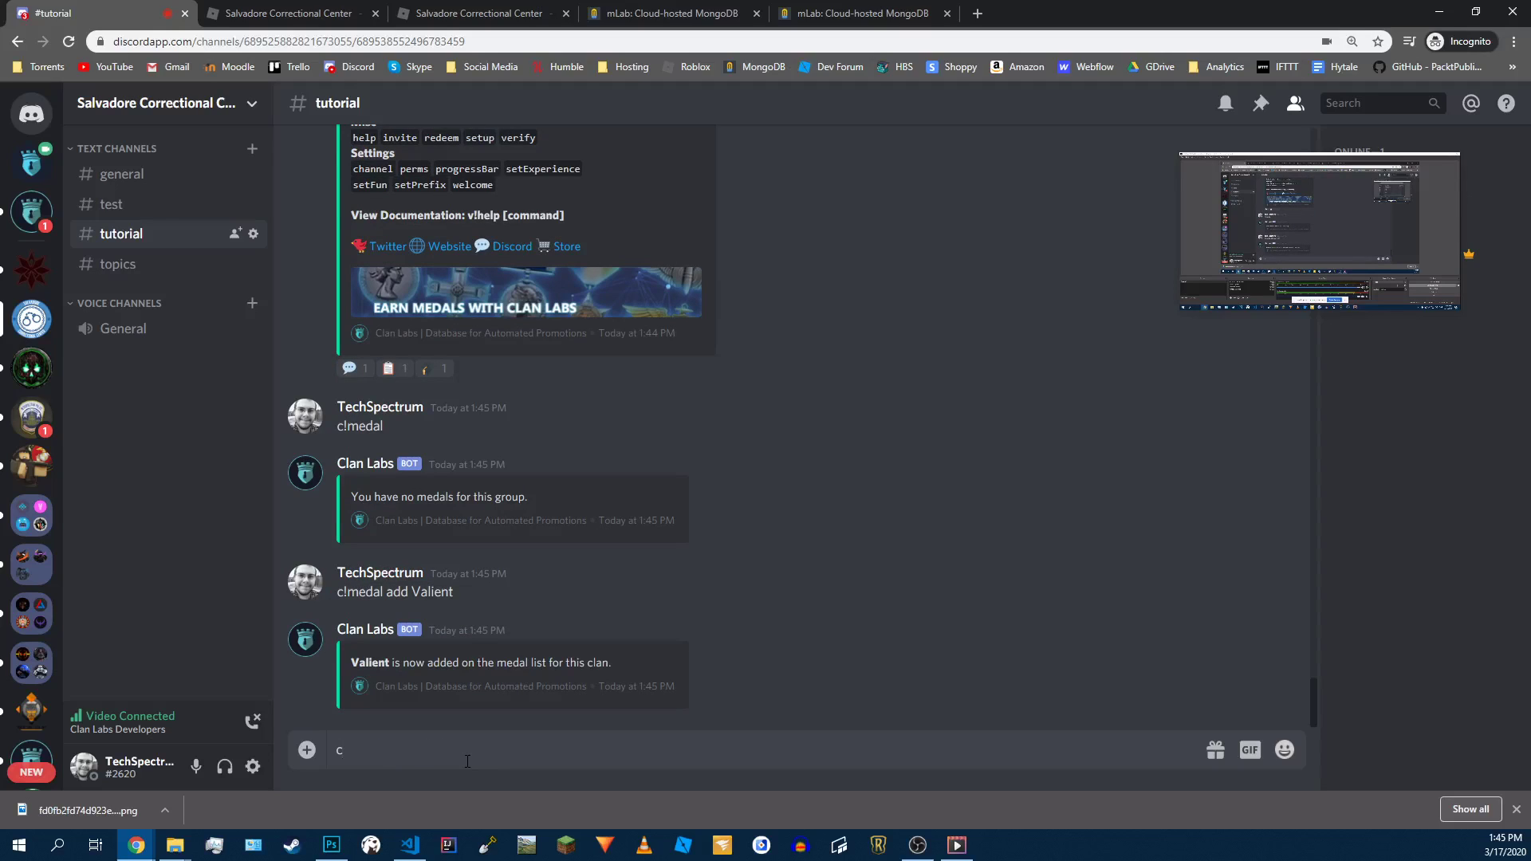
{"action": "type", "text": "!medal"}
{"action": "key", "text": "Return"}
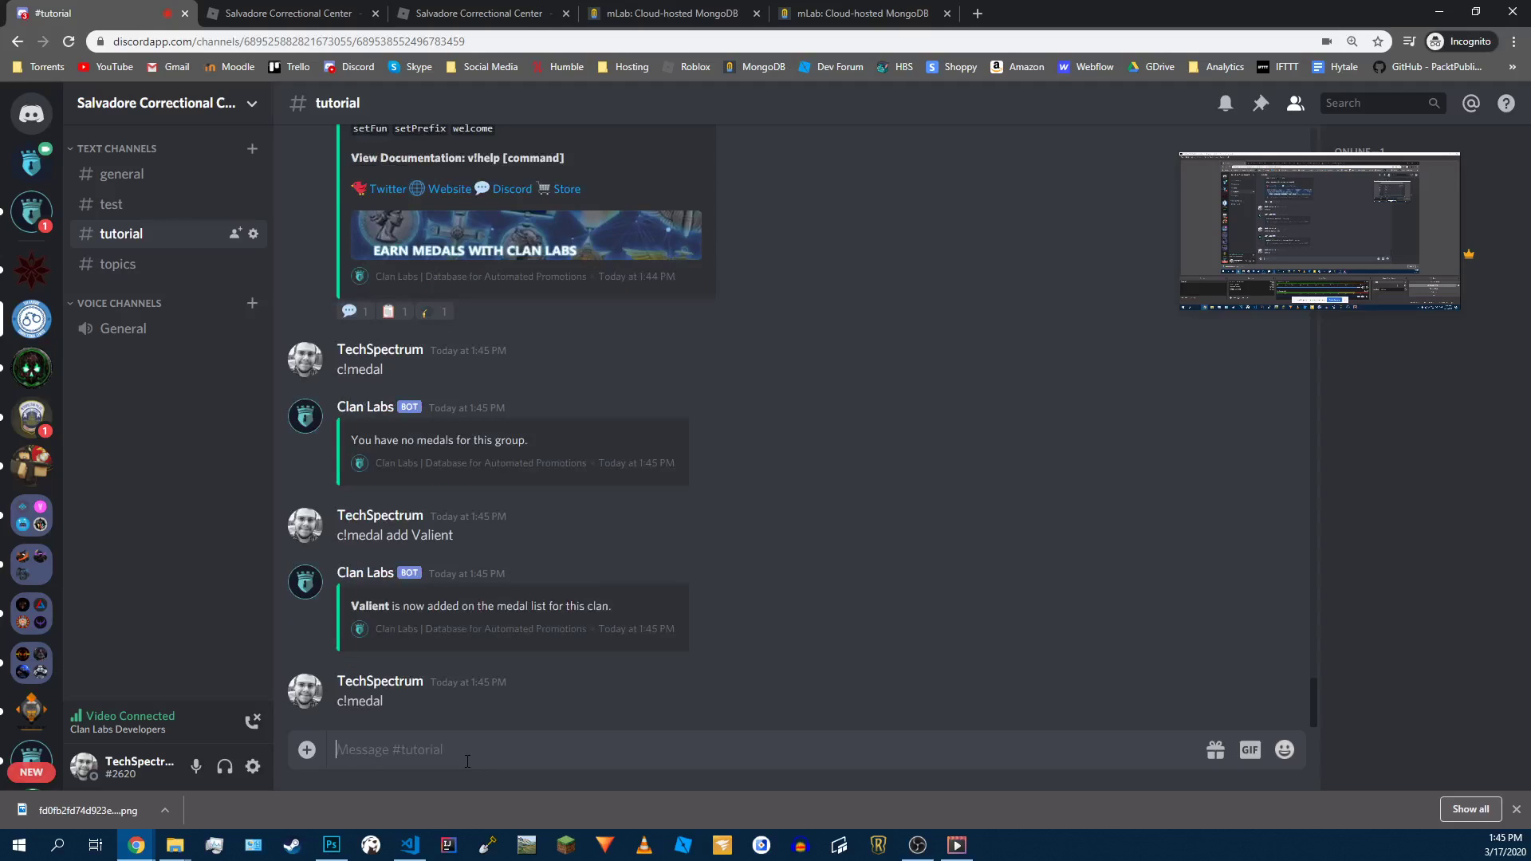
Step: Give medal 419 the :shield: emote and description 'Did a good job.', then recheck the list
{"action": "type", "text": "c!me"}
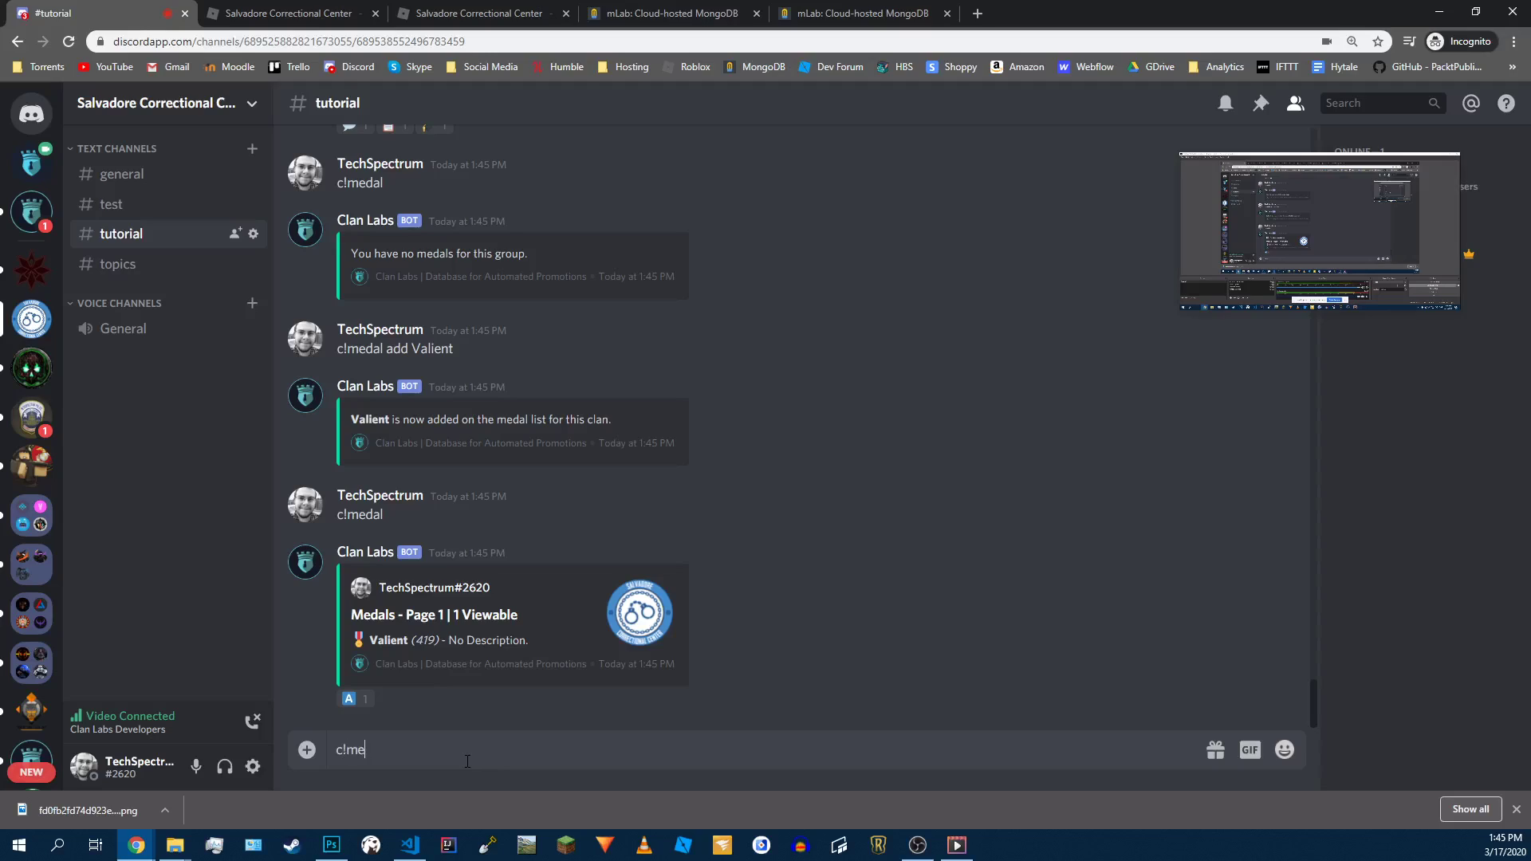
{"action": "type", "text": "dal emote 419 :shield"}
{"action": "key", "text": "Return"}
{"action": "key", "text": "Return"}
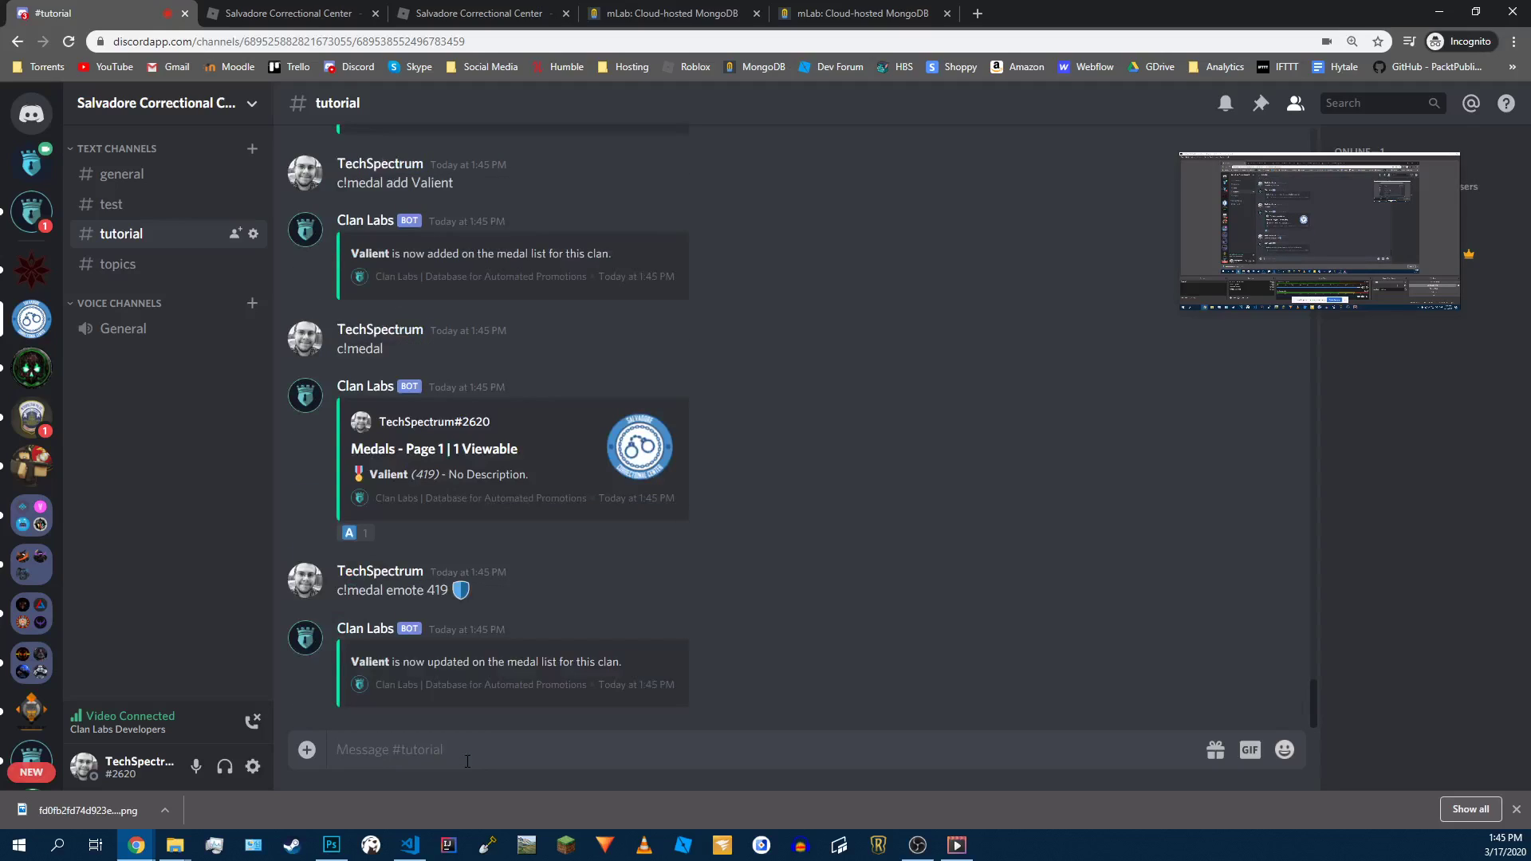
{"action": "type", "text": "c!medal description 419 Did a good"}
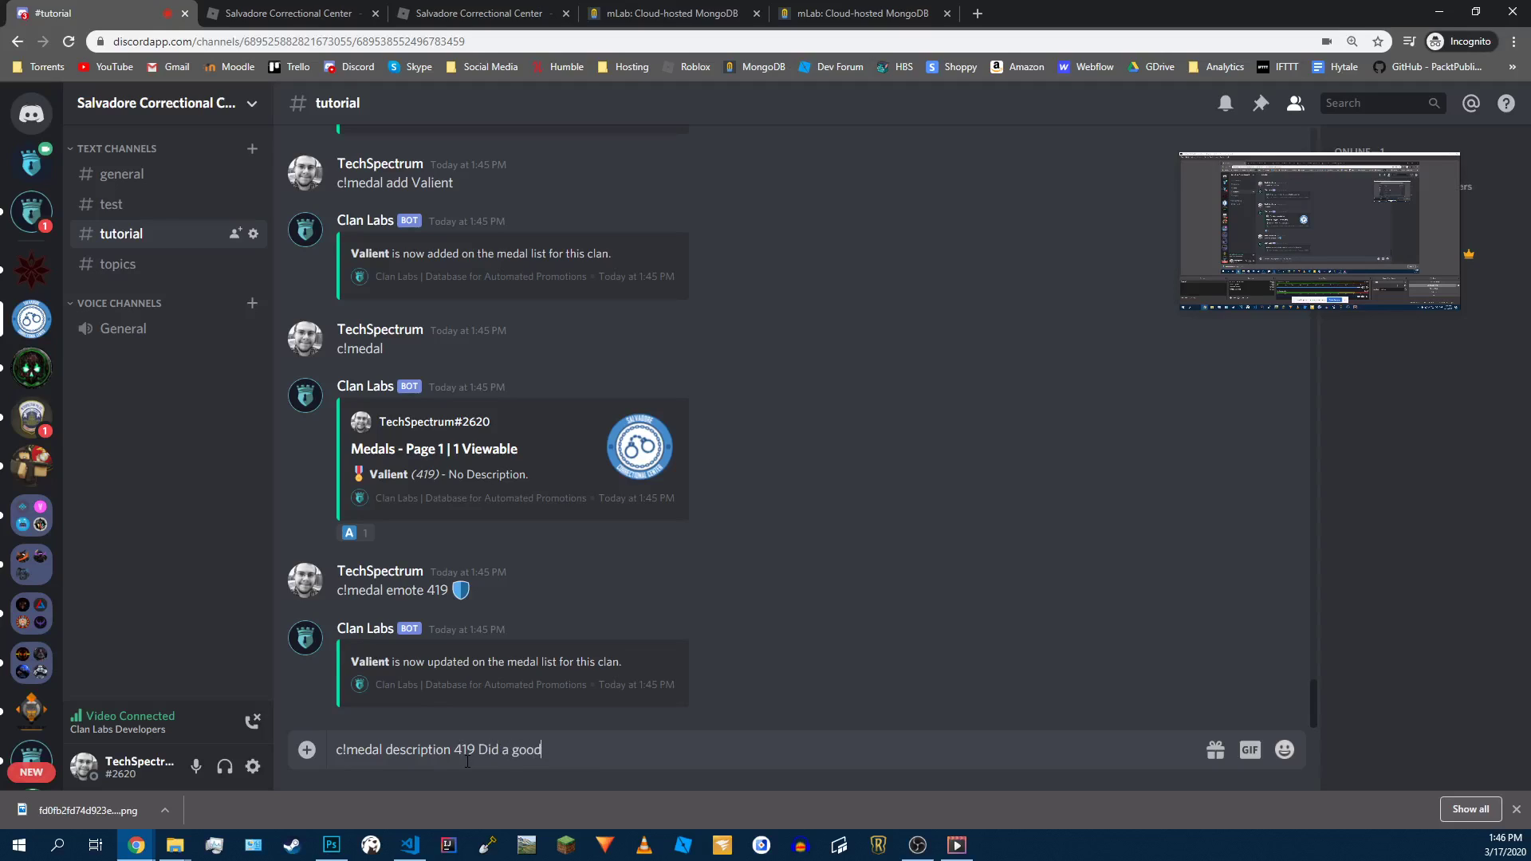
{"action": "type", "text": " job."}
{"action": "key", "text": "Return"}
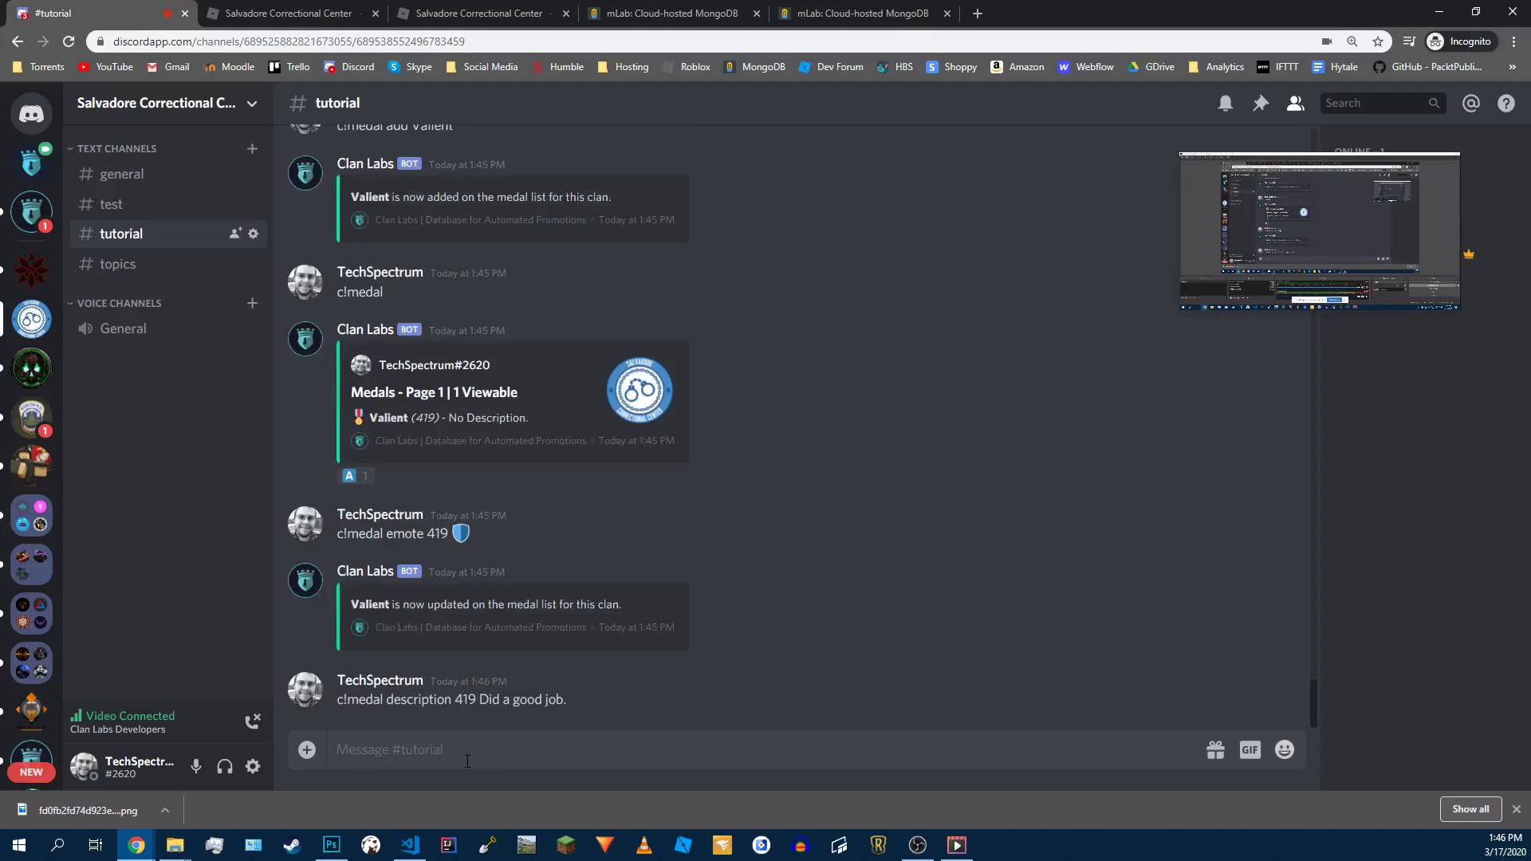
{"action": "type", "text": "c"}
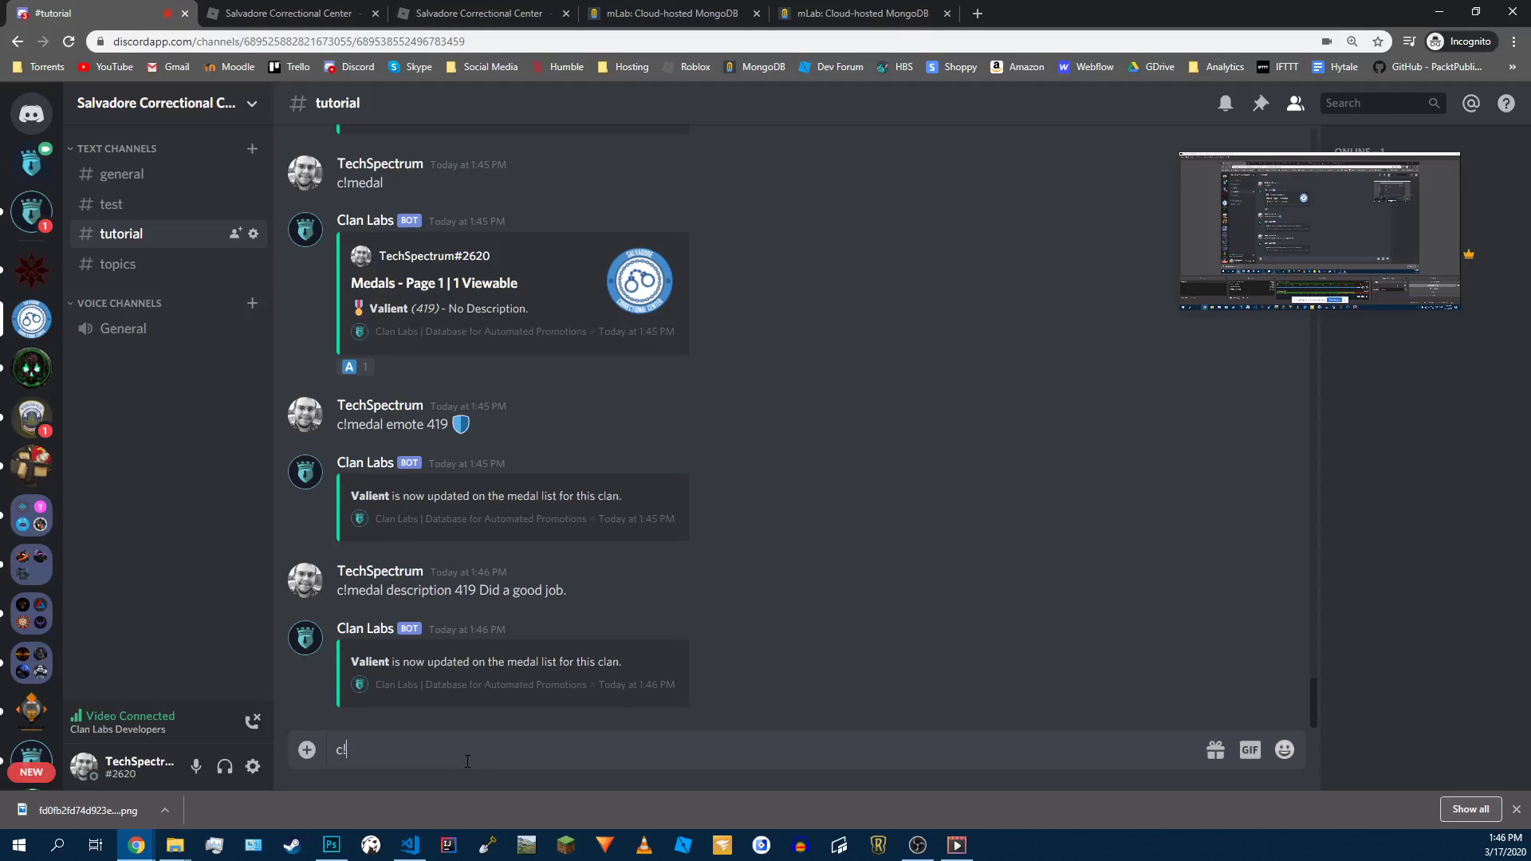
{"action": "type", "text": "!medal"}
{"action": "key", "text": "Return"}
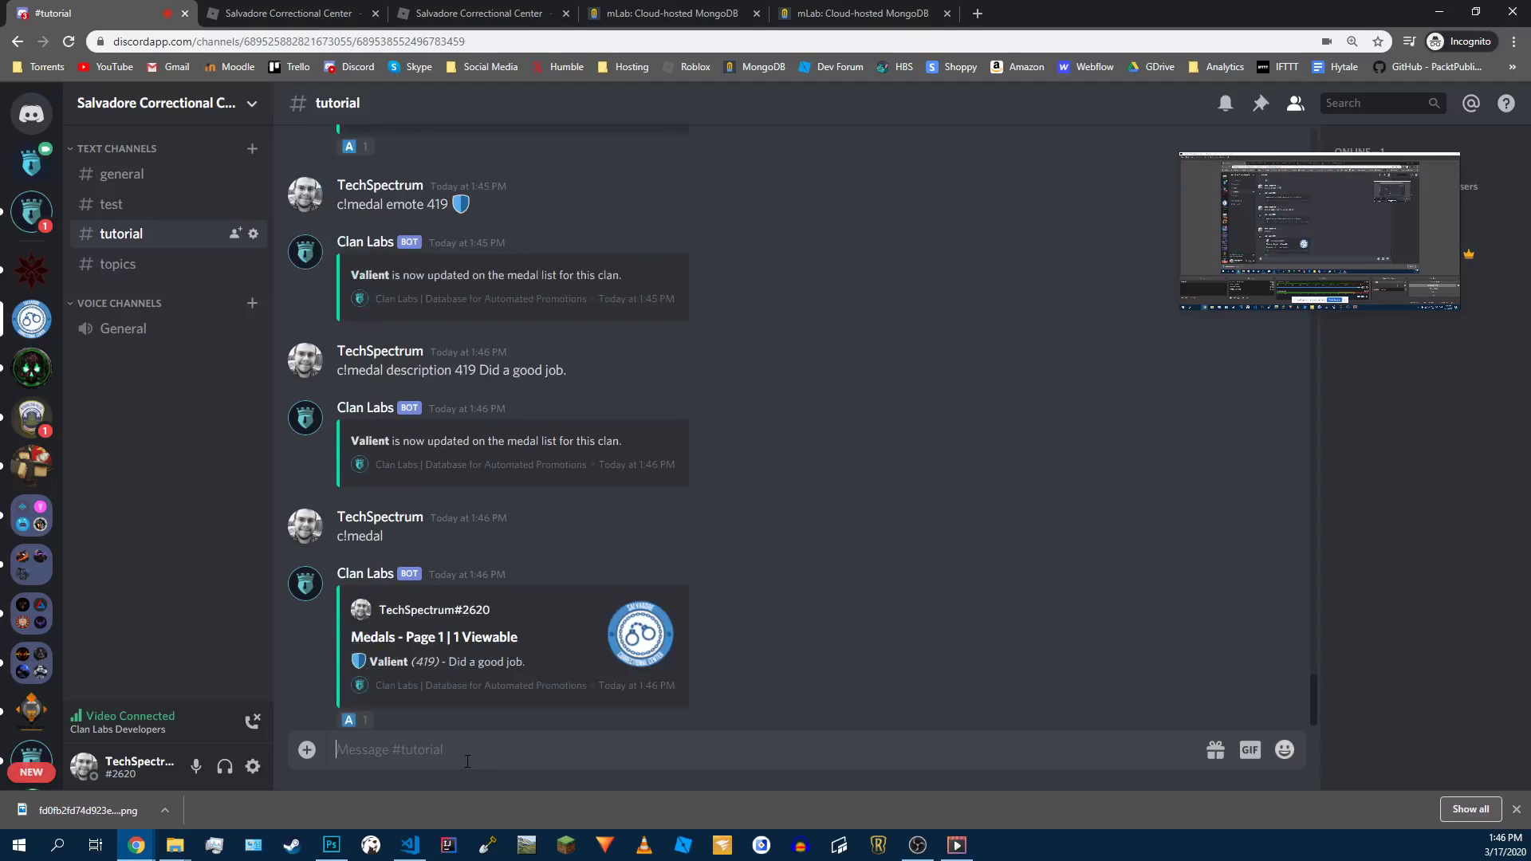
{"action": "type", "text": "c"}
Step: Award medal 419 to your own account, then show the Medals page of your c!xp card
{"action": "type", "text": "medal award 419 TechSpectrum"}
{"action": "key", "text": "Return"}
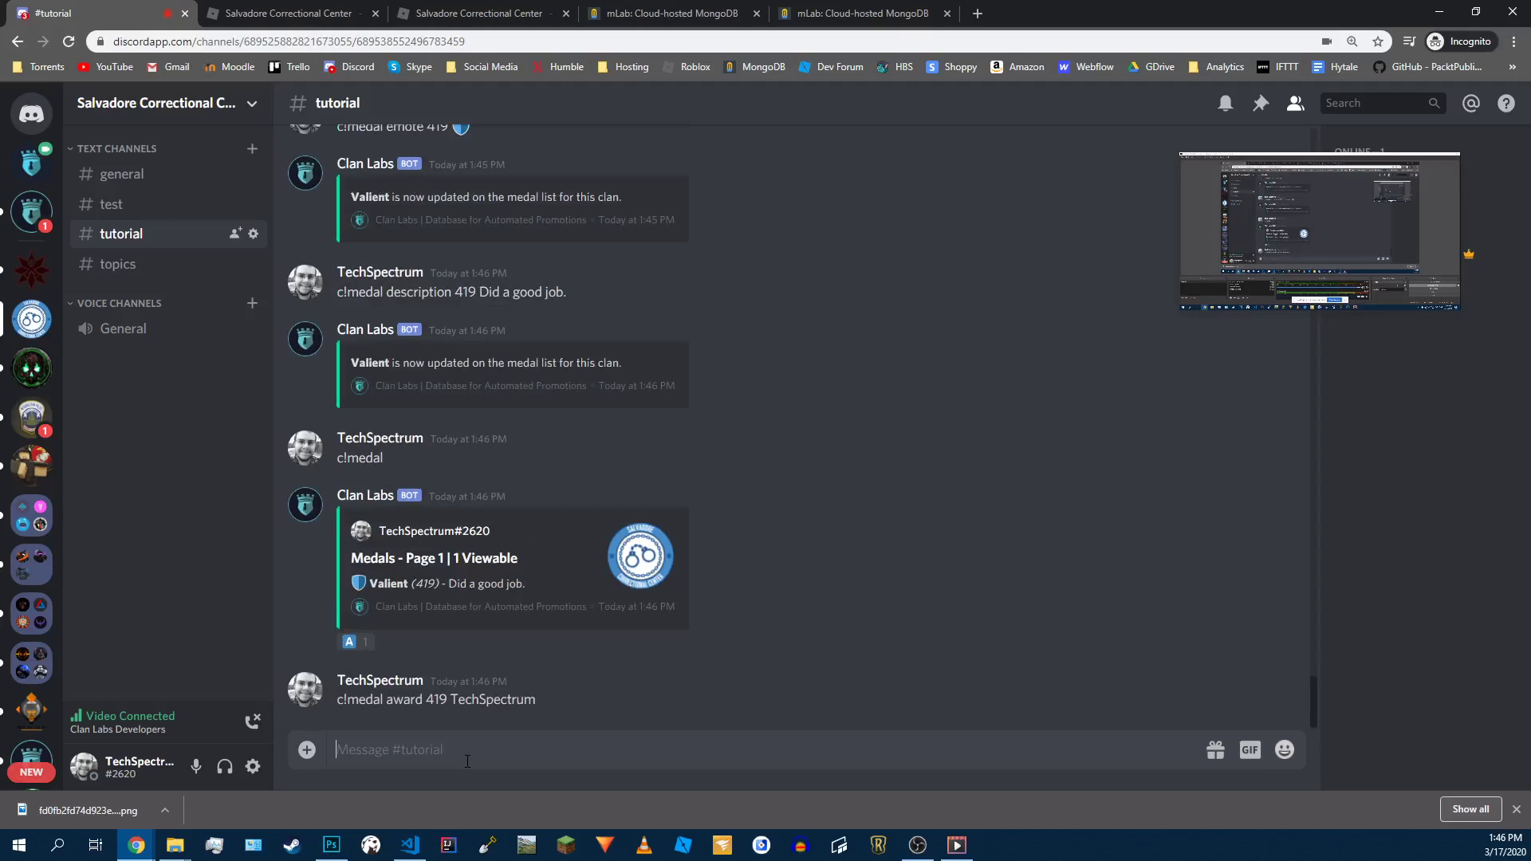
{"action": "type", "text": "c!xp"}
{"action": "key", "text": "Return"}
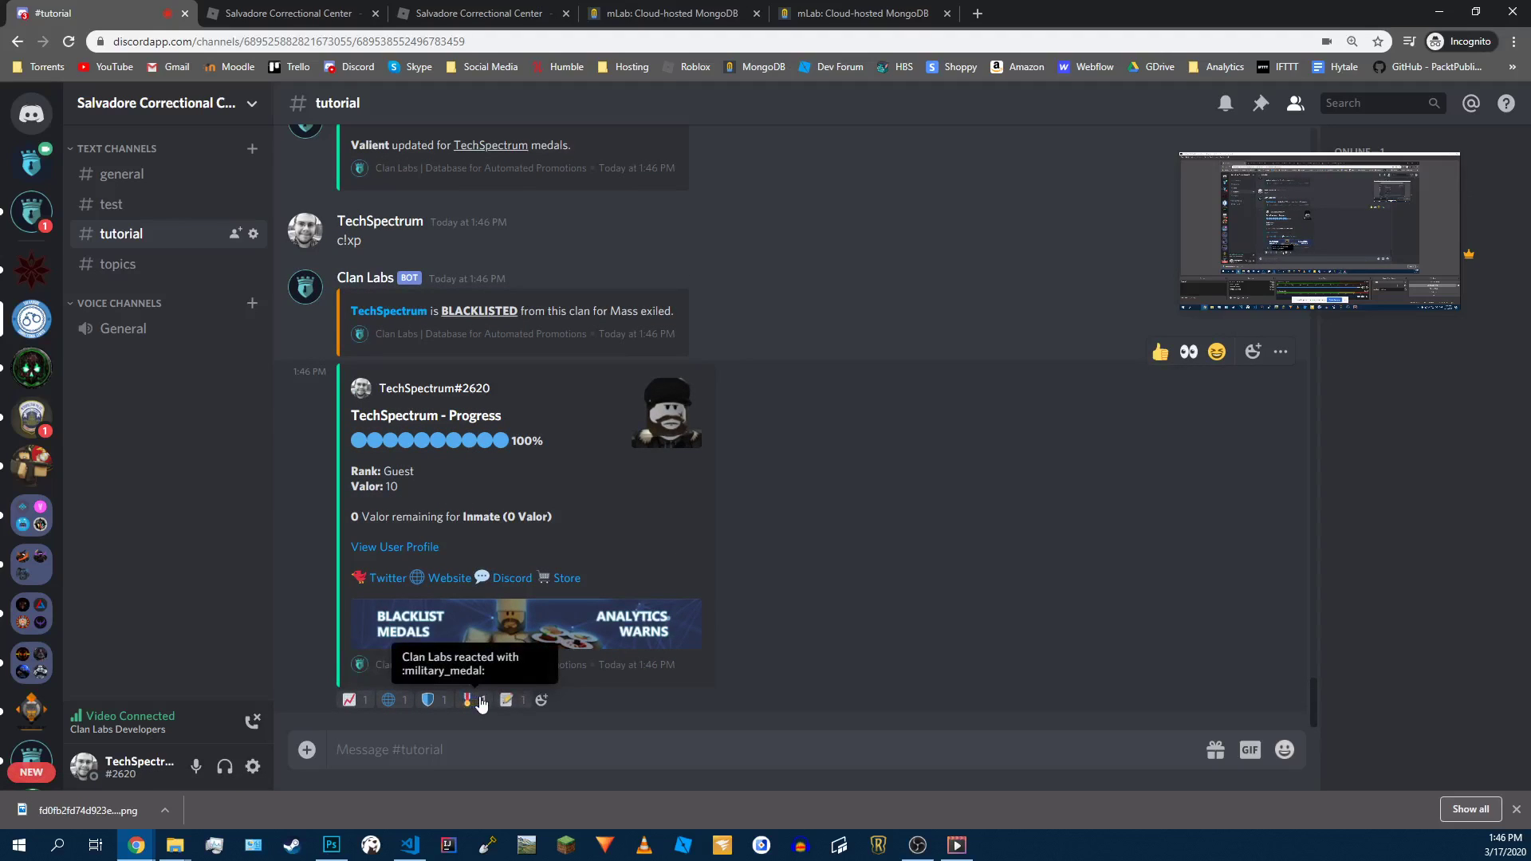
{"action": "left_click", "coordinate": [481, 701]}
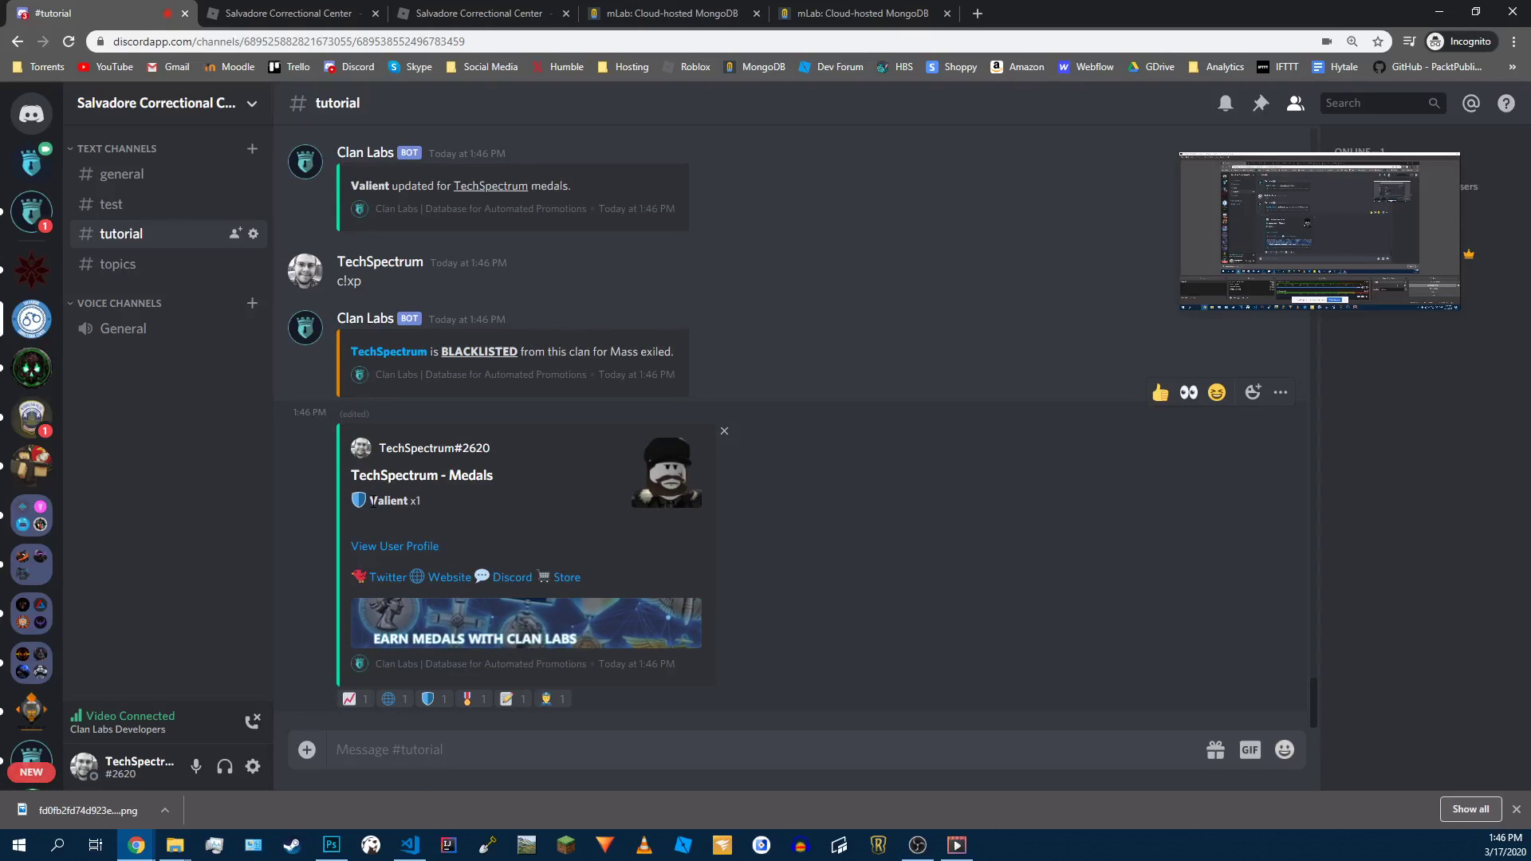
Step: Read the c!help medal reply to its end, then show the group card with c!group
{"action": "type", "text": "c!help medal"}
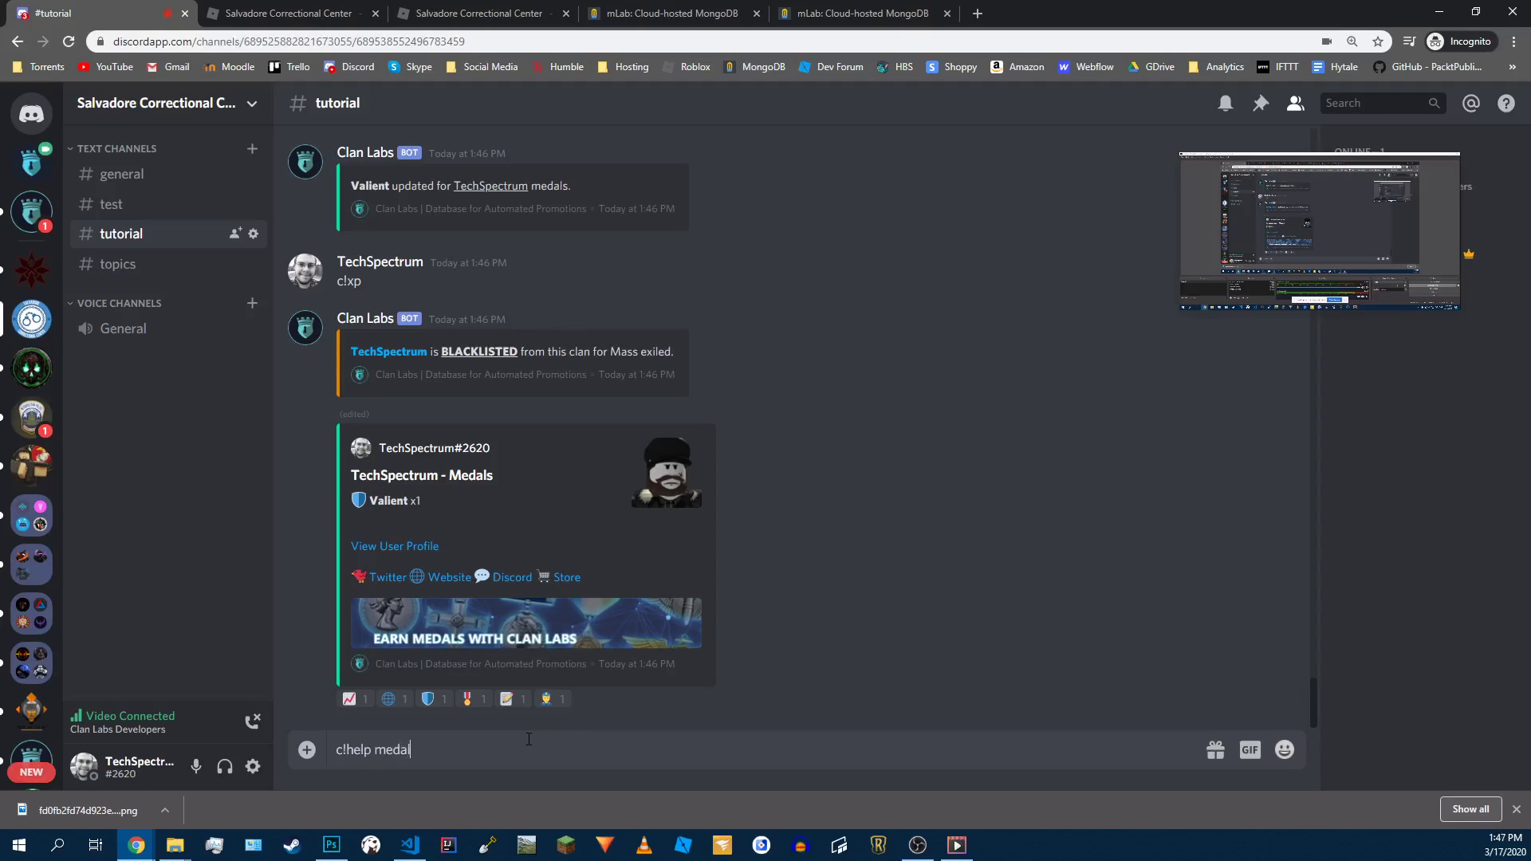
{"action": "key", "text": "Return"}
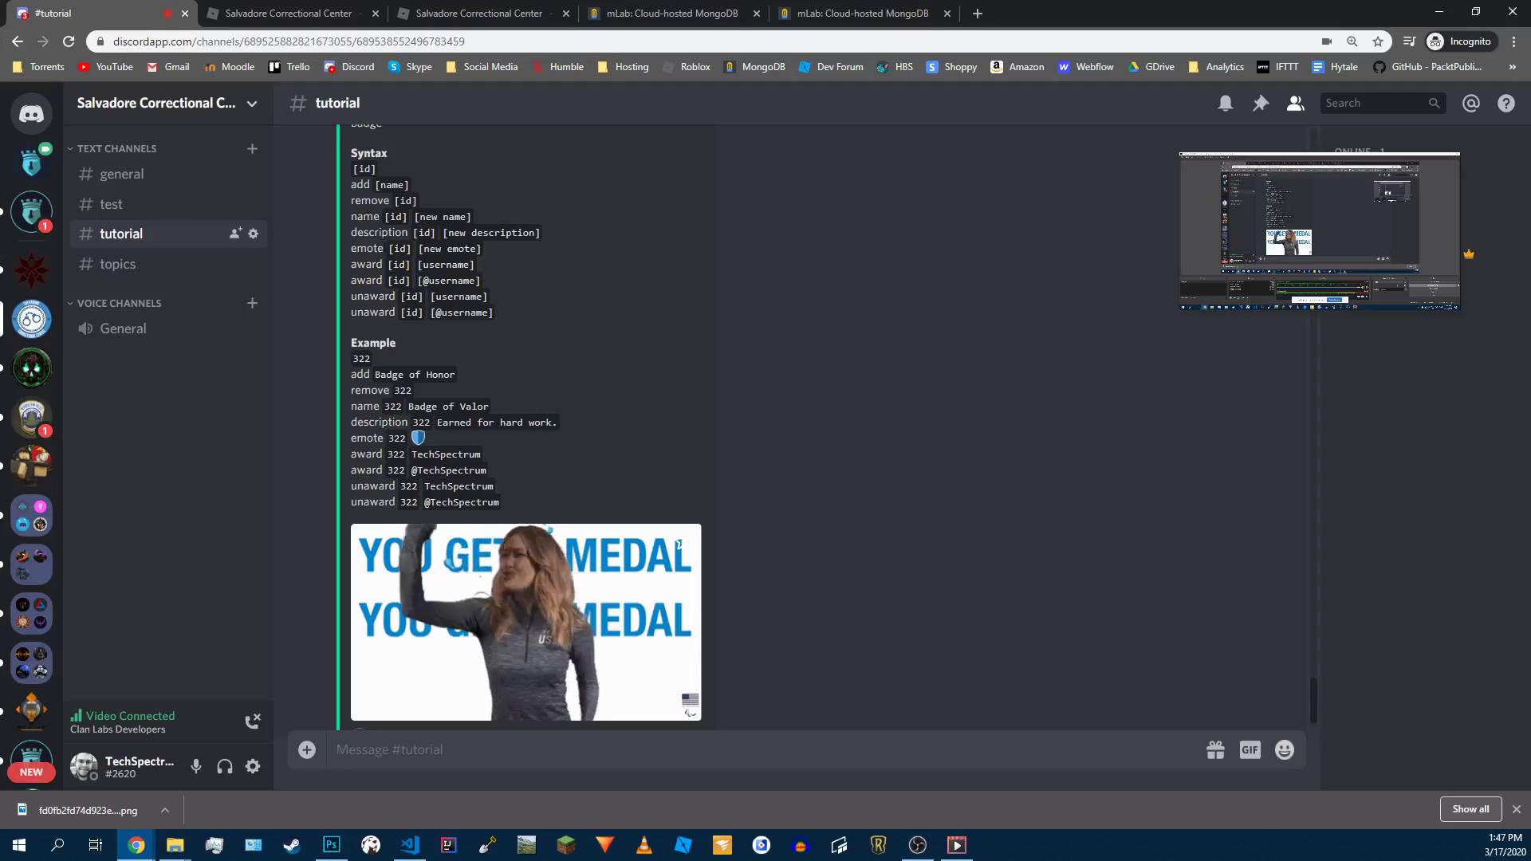
{"action": "scroll", "coordinate": [678, 545], "scroll_direction": "down", "scroll_amount": 1}
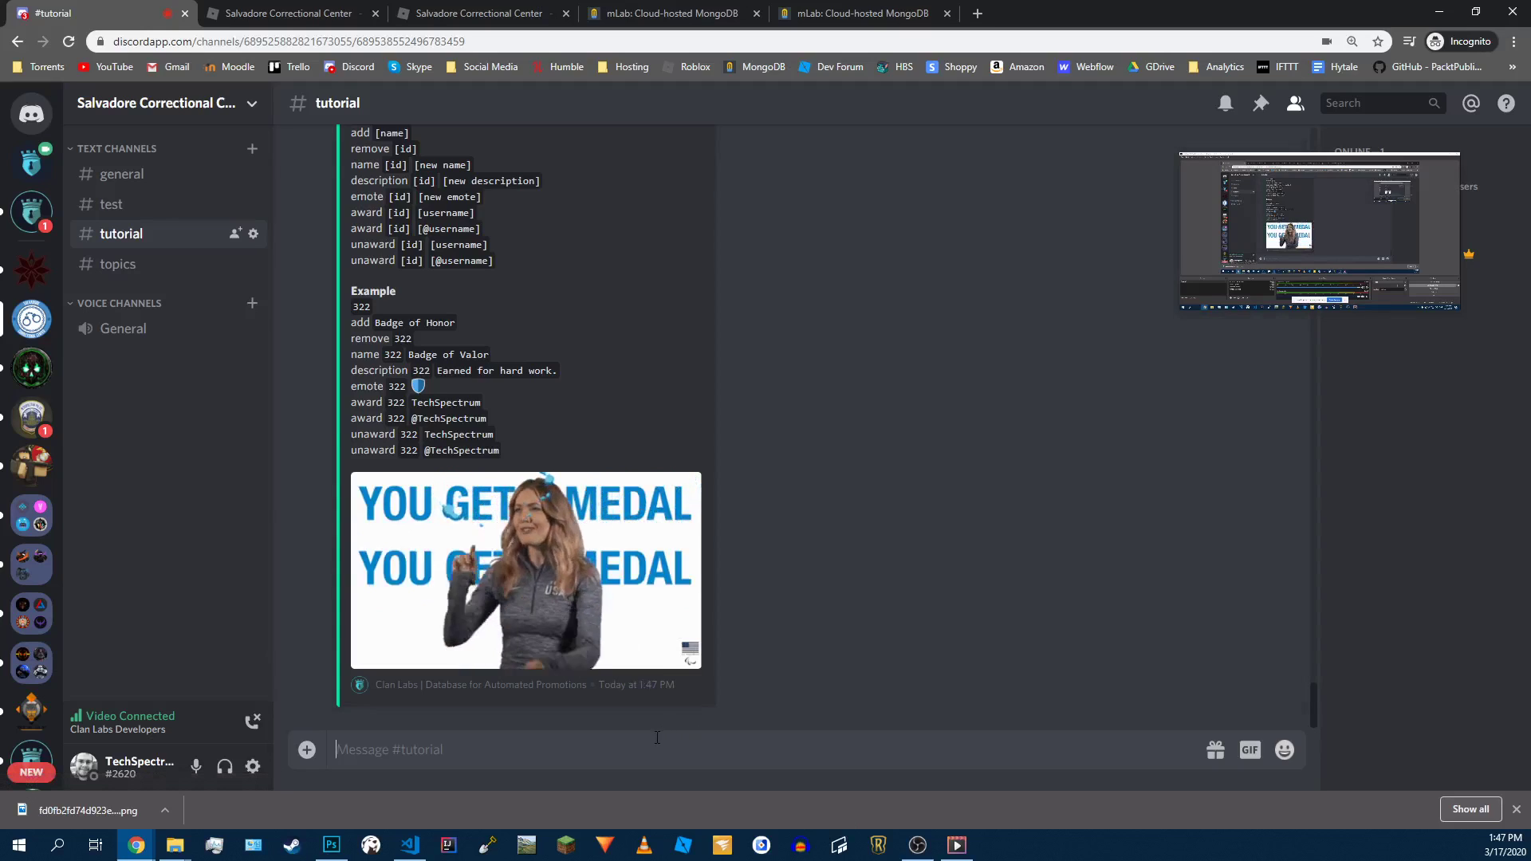
{"action": "type", "text": "c!grou"}
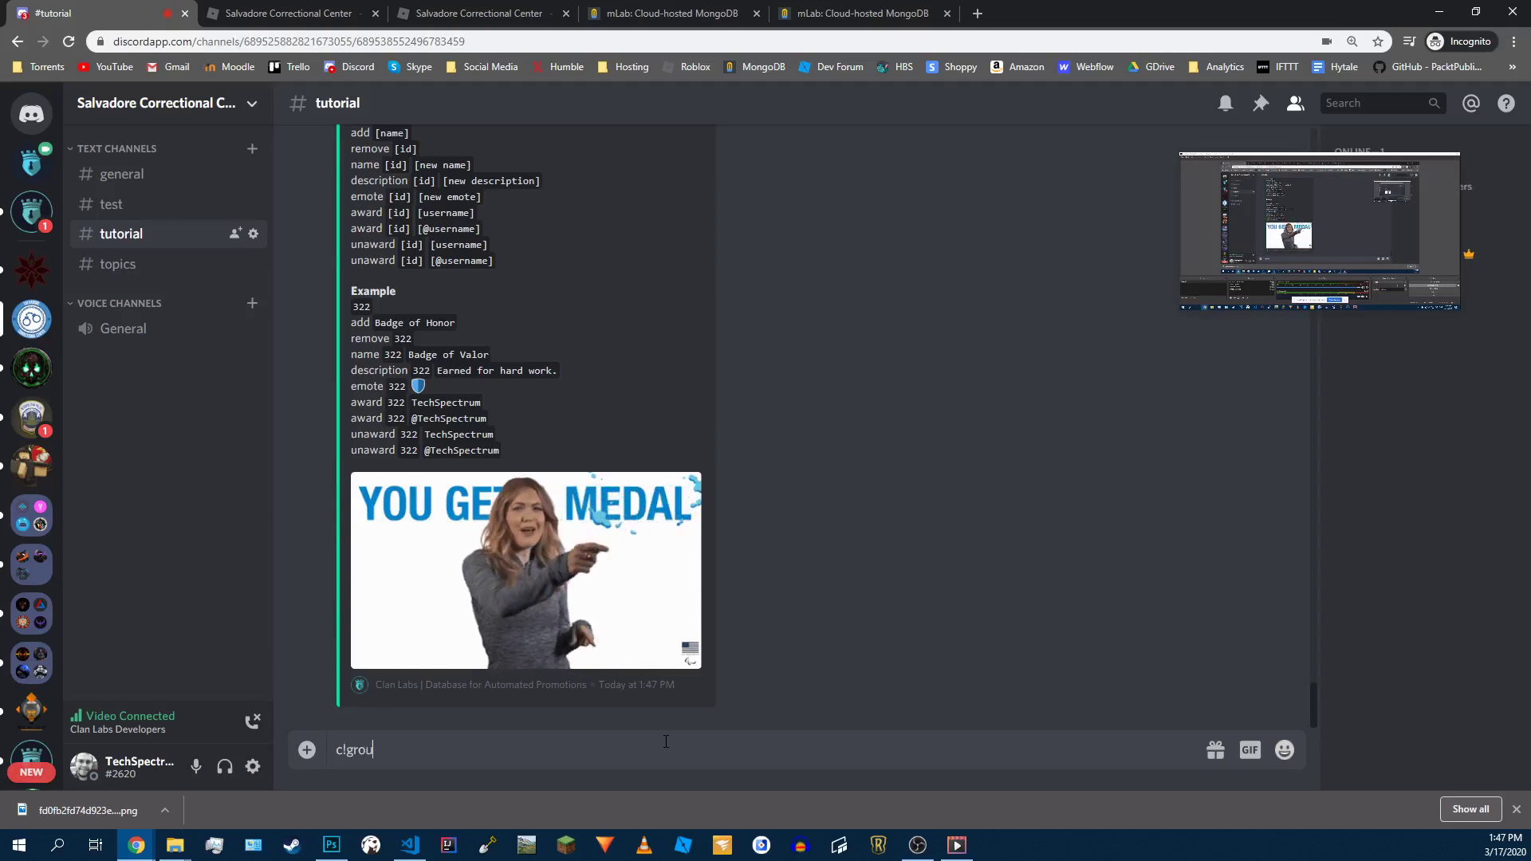
{"action": "type", "text": "p"}
{"action": "key", "text": "Return"}
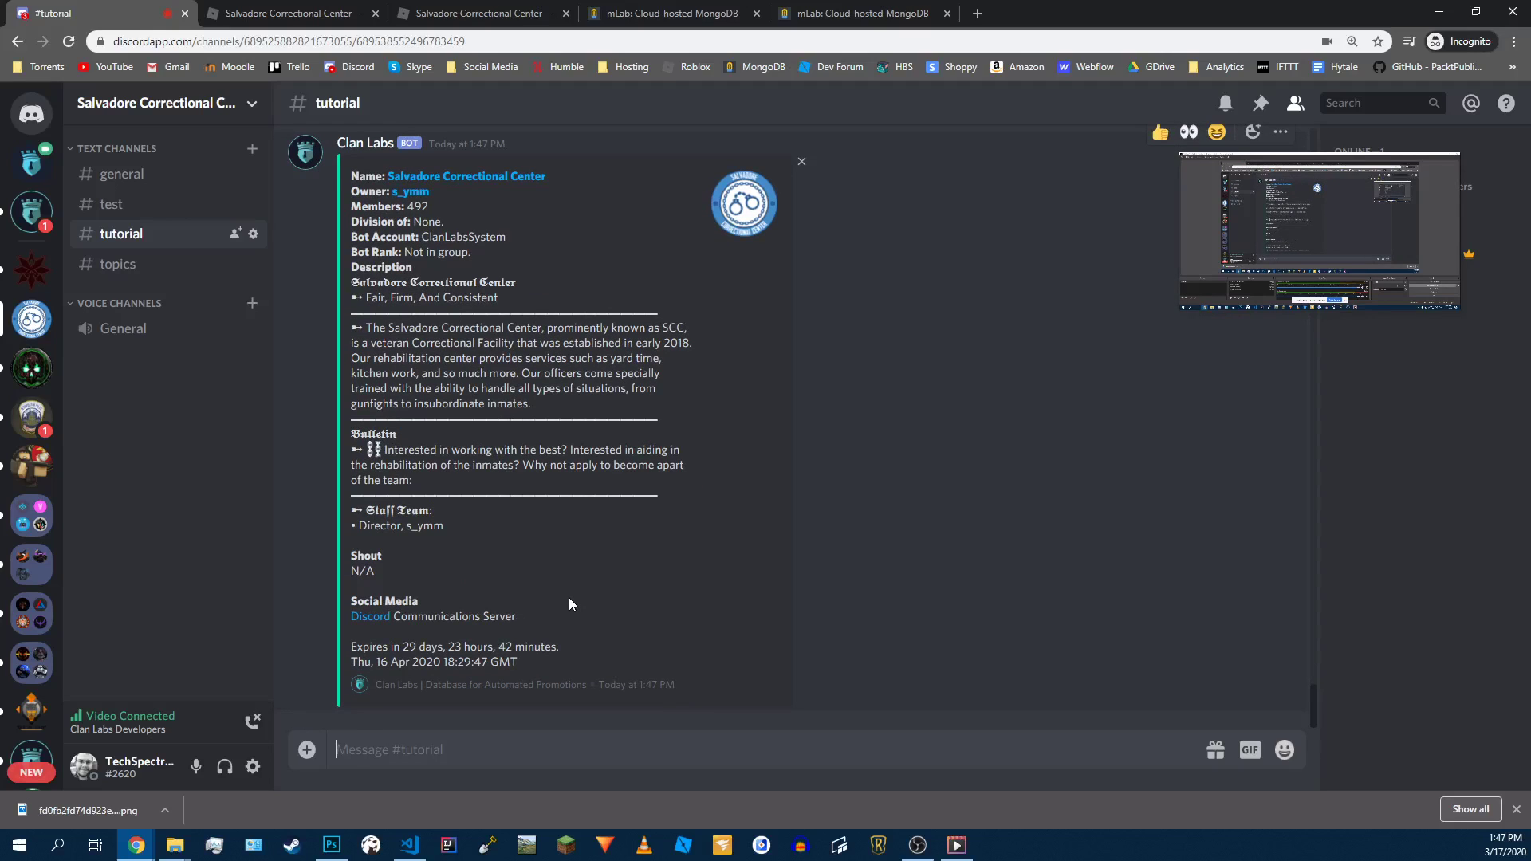
Step: In the Clan Labs server, browse #setup-guide and #info-center, then open #support-tickets
{"action": "left_click", "coordinate": [32, 757]}
{"action": "left_click", "coordinate": [145, 239]}
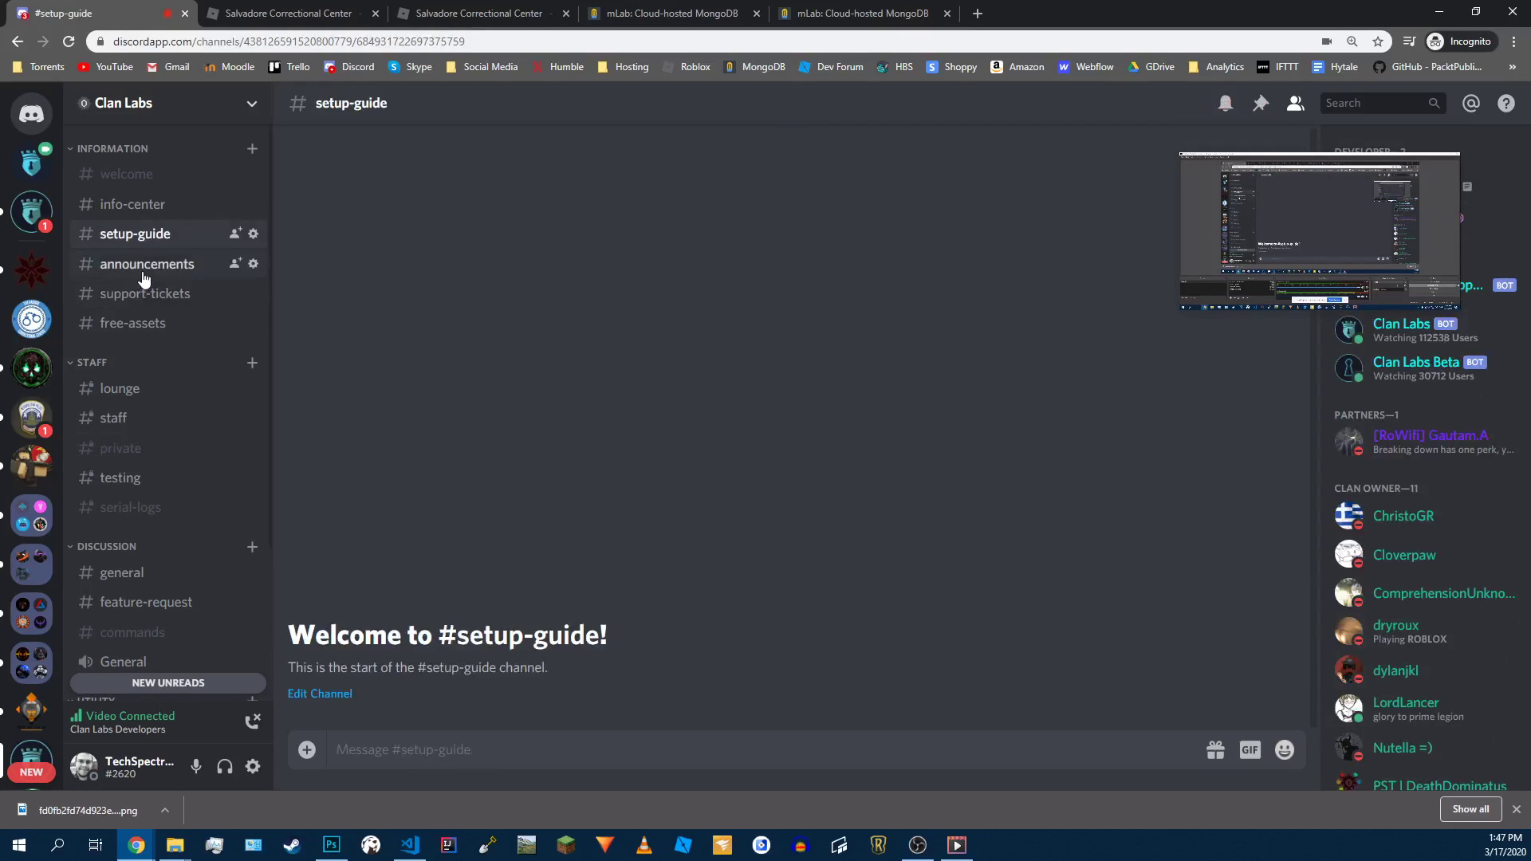
{"action": "left_click", "coordinate": [127, 206]}
{"action": "scroll", "coordinate": [499, 466], "scroll_direction": "up", "scroll_amount": 10}
{"action": "scroll", "coordinate": [452, 366], "scroll_direction": "up", "scroll_amount": 5}
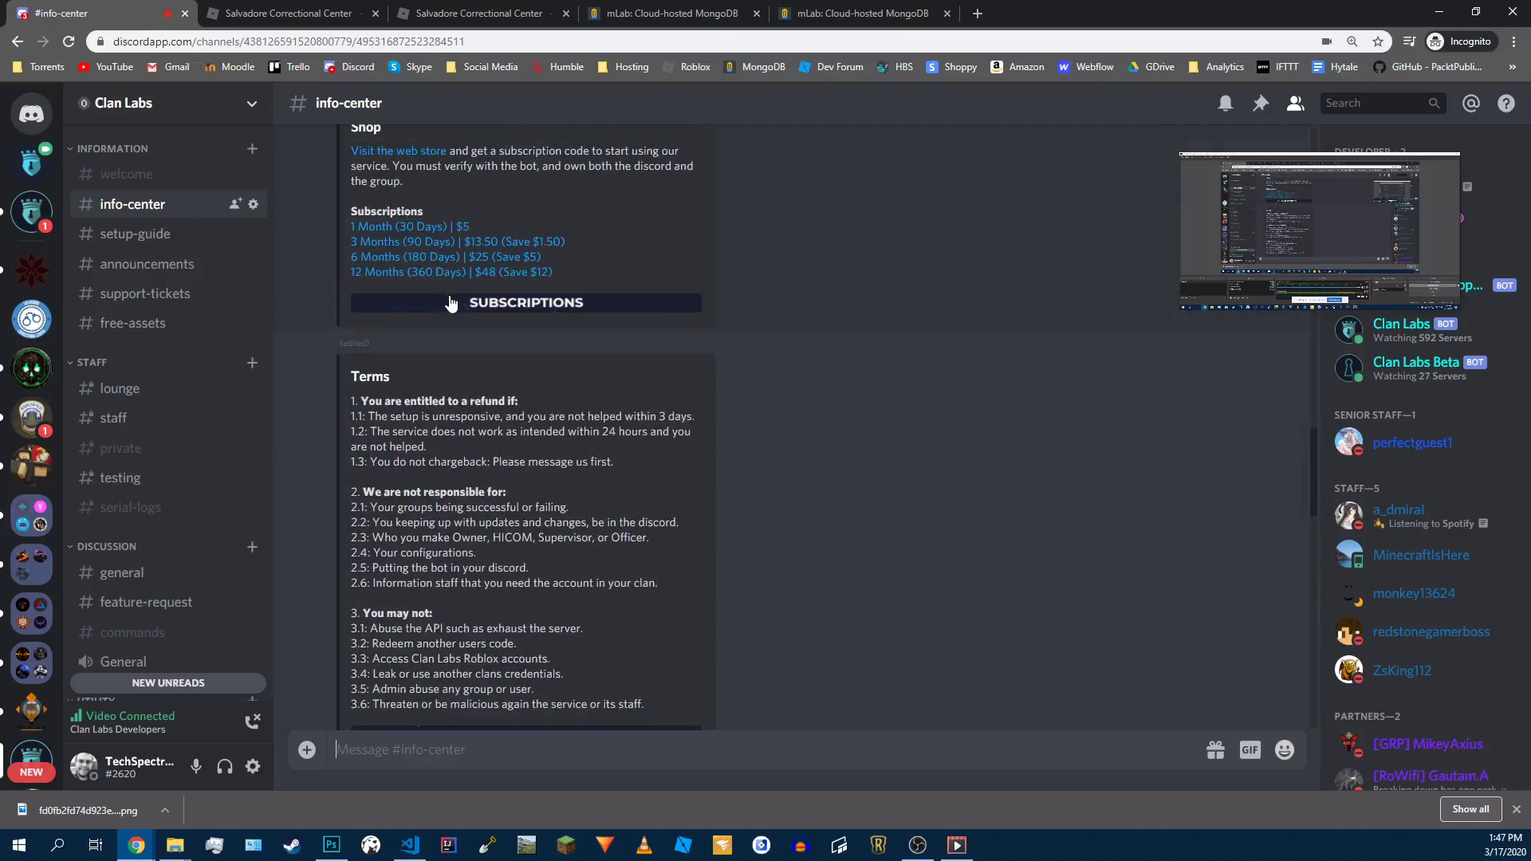
{"action": "scroll", "coordinate": [472, 318], "scroll_direction": "up", "scroll_amount": 3}
{"action": "scroll", "coordinate": [566, 351], "scroll_direction": "up", "scroll_amount": 3}
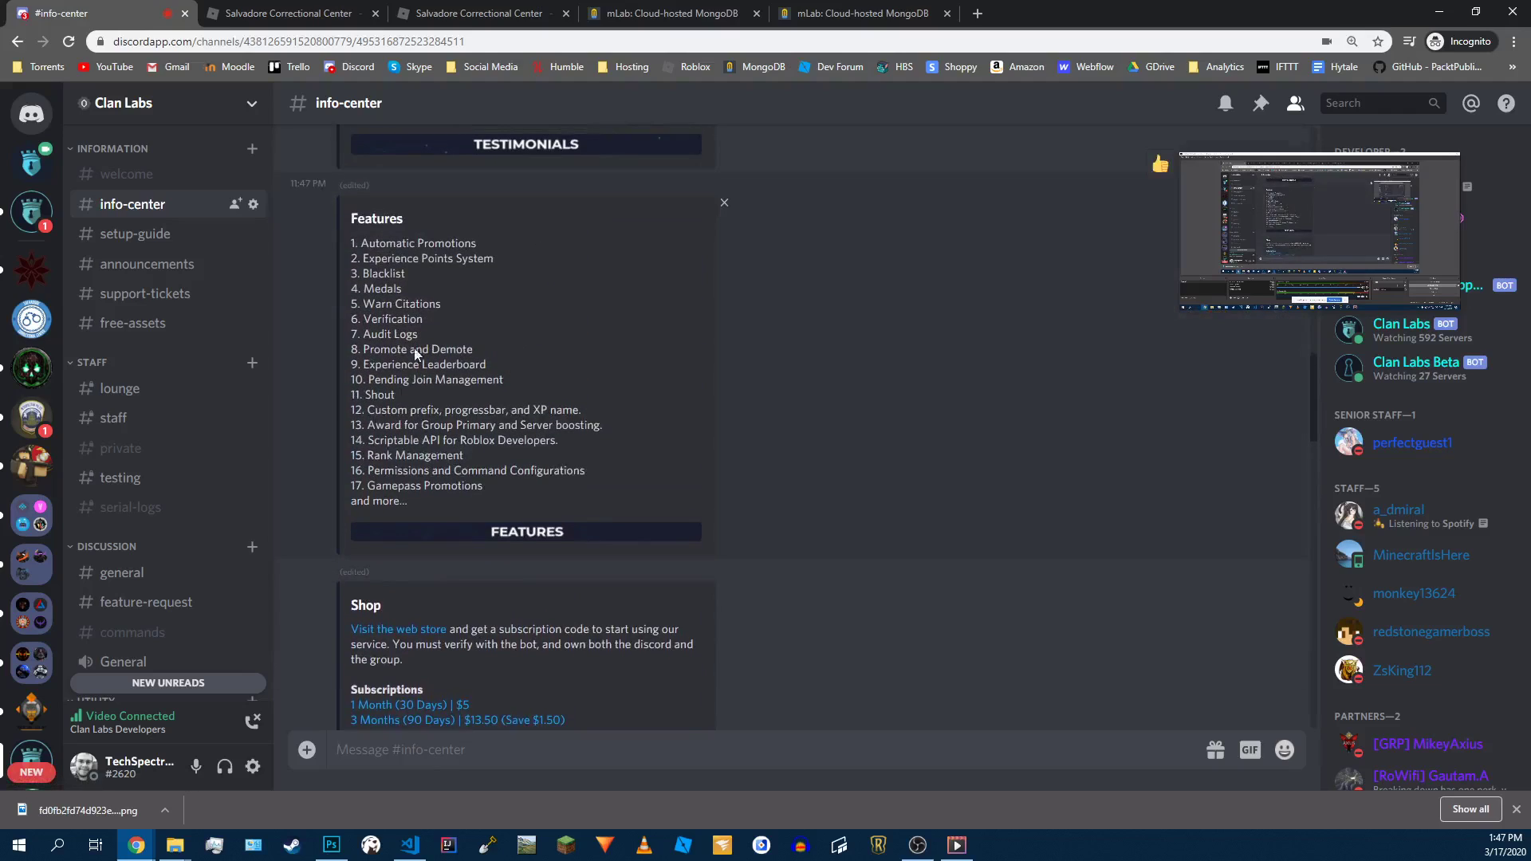
{"action": "left_click", "coordinate": [167, 295]}
{"action": "scroll", "coordinate": [390, 335], "scroll_direction": "up", "scroll_amount": 1}
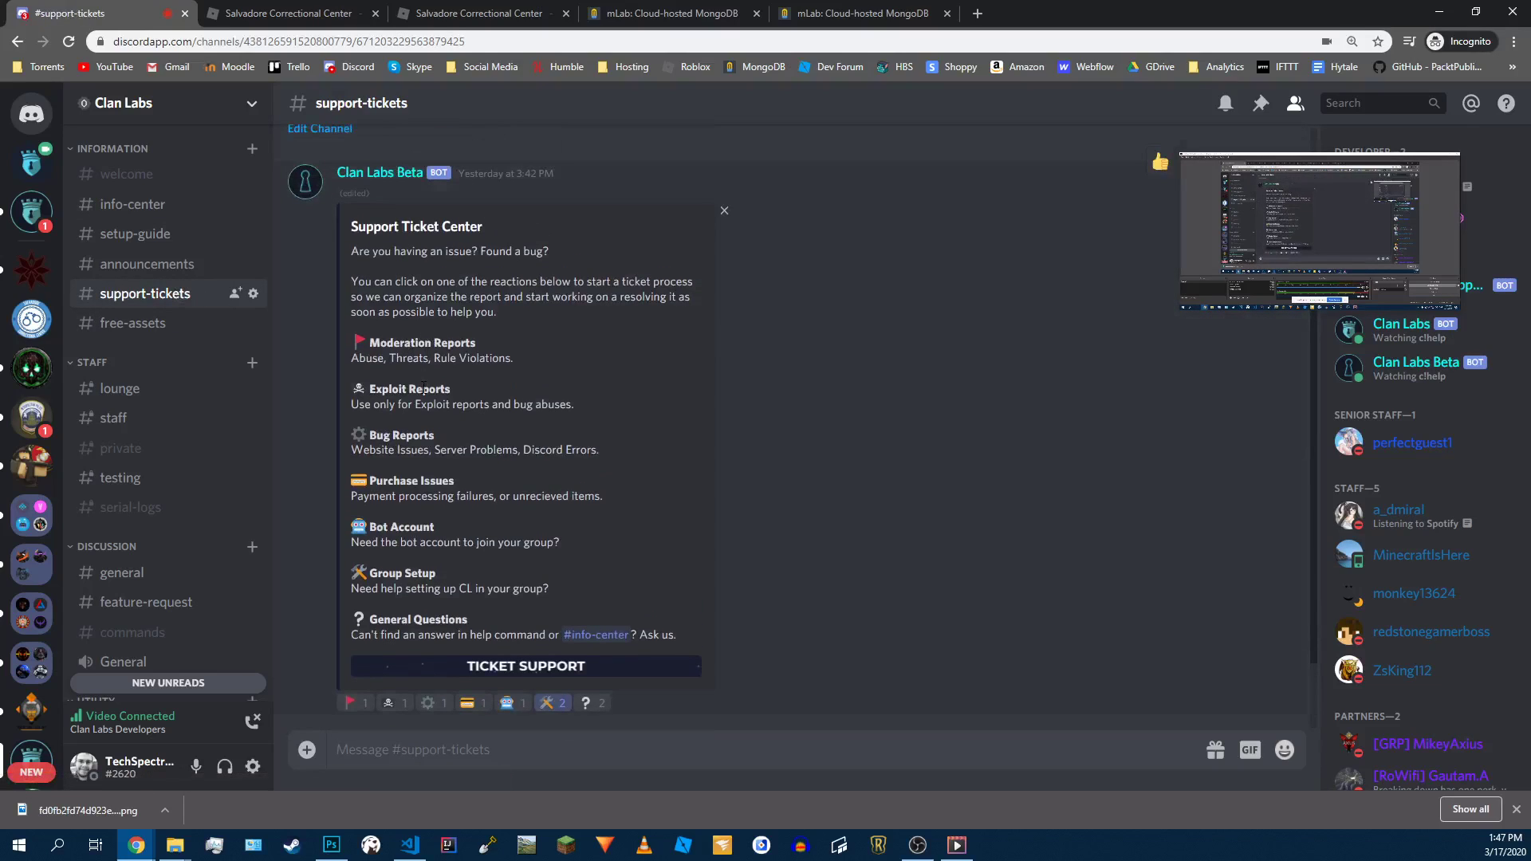